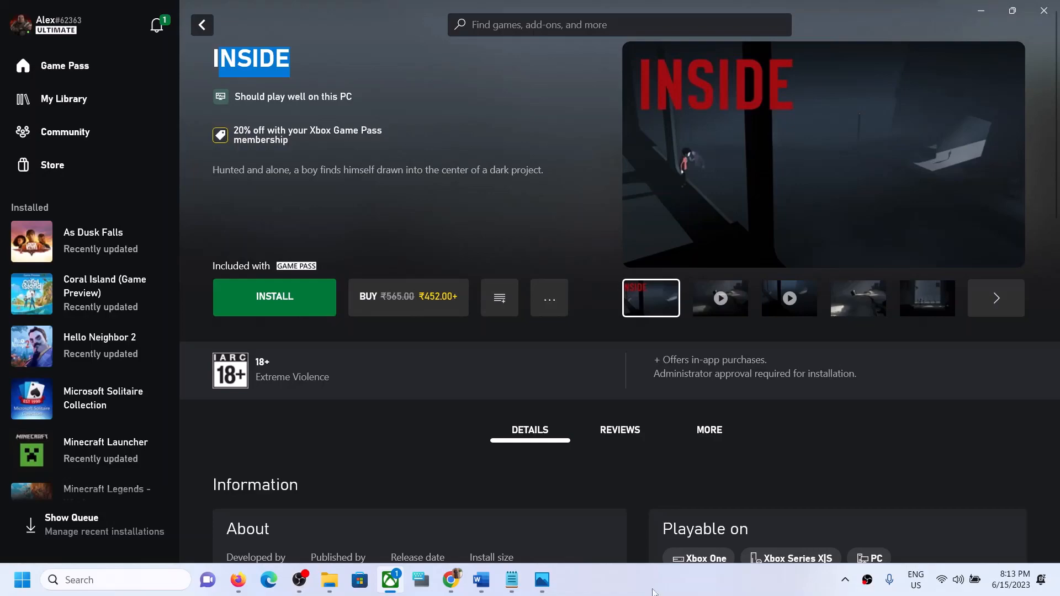
# - Switch to Microsoft Store and sign out of the current account
pyautogui.click(649, 588)
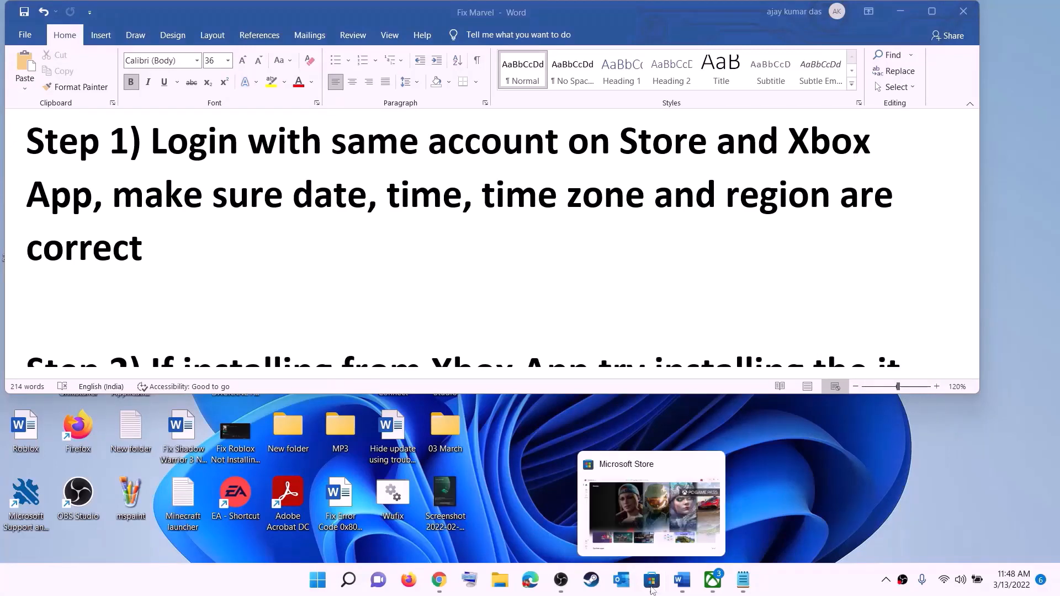
pyautogui.click(650, 581)
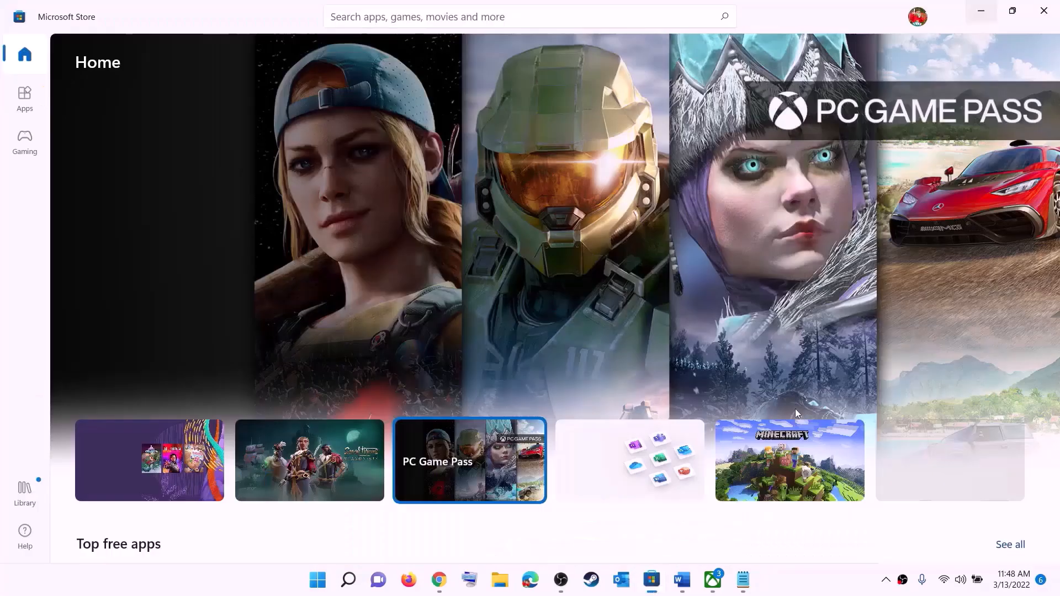
pyautogui.click(918, 23)
pyautogui.click(771, 79)
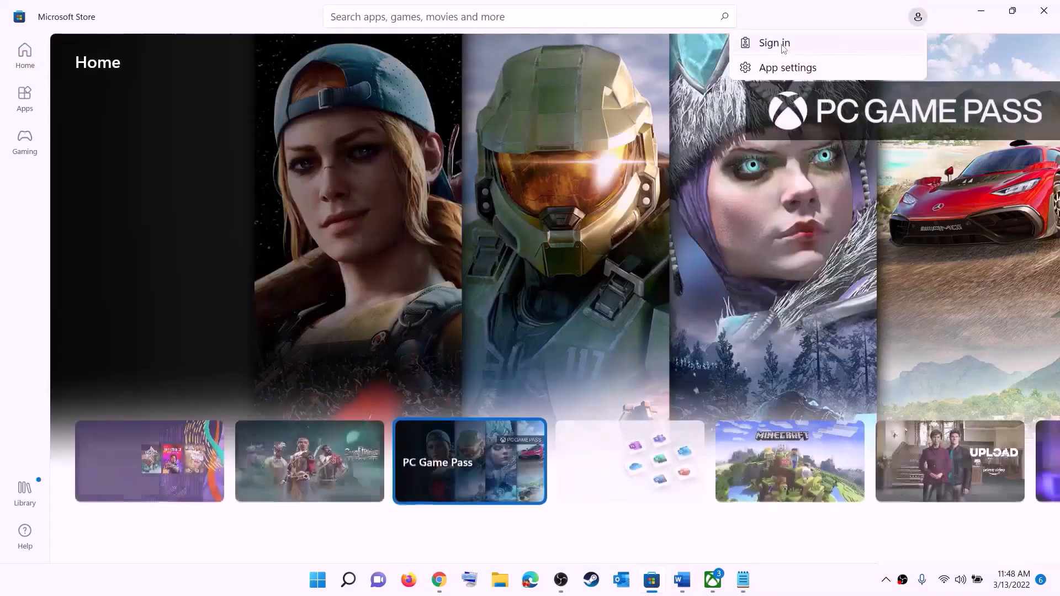
# - Sign in to the Store again with the first listed Microsoft account and enter the PIN to verify identity
pyautogui.click(1011, 48)
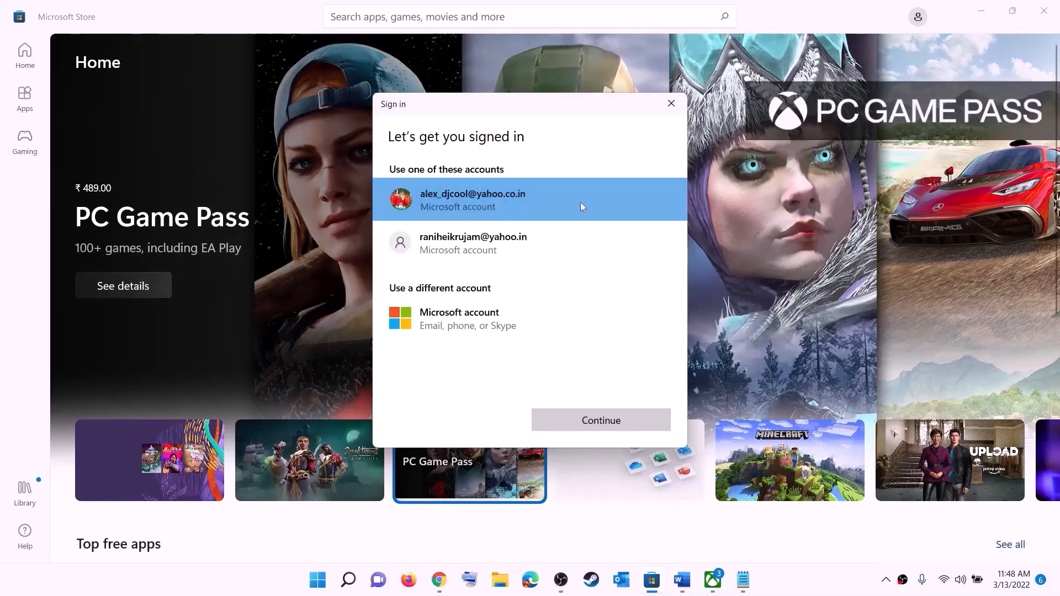
pyautogui.click(578, 426)
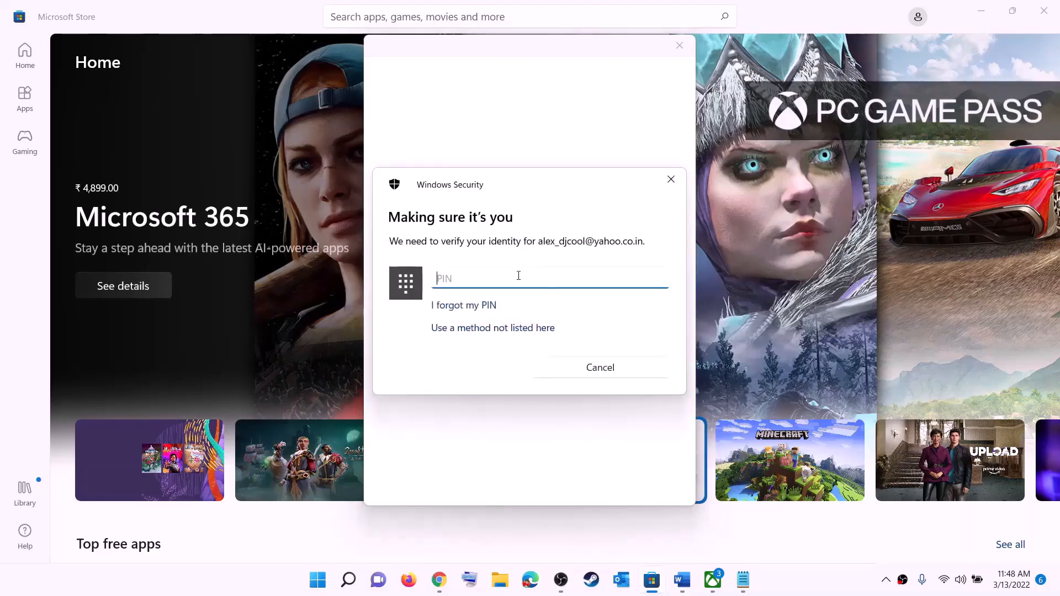
pyautogui.write('••••')
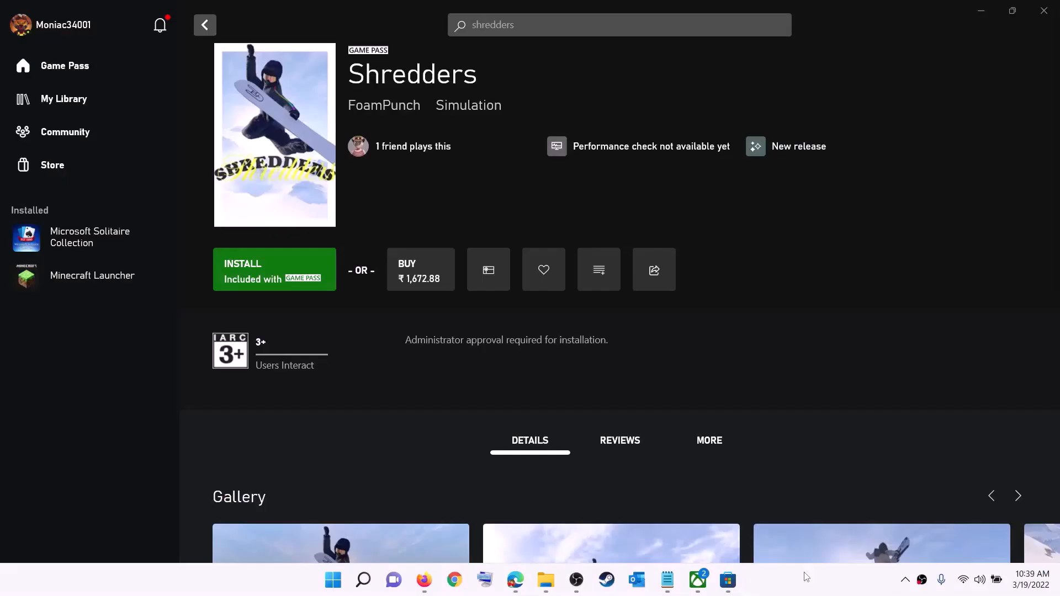
# - In the Xbox app, sign out of the current account and start signing in again
pyautogui.click(64, 29)
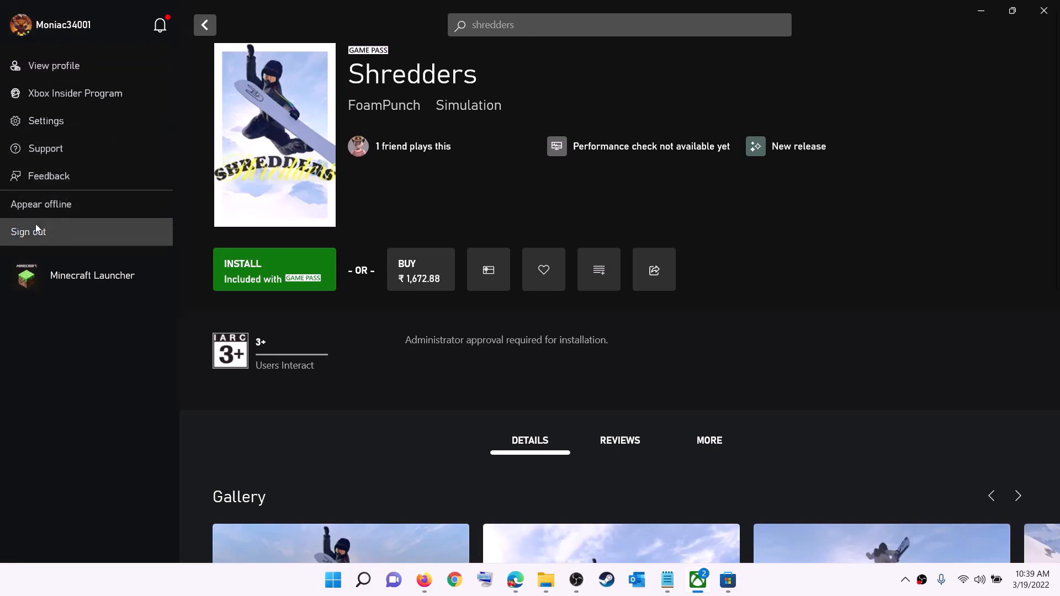
pyautogui.click(58, 234)
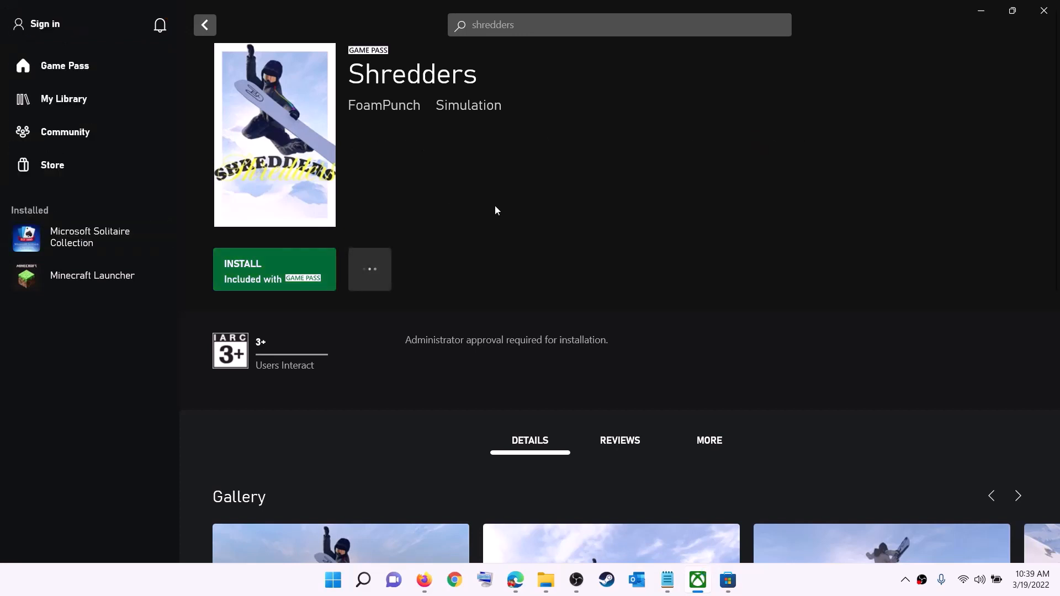
pyautogui.click(48, 25)
pyautogui.click(38, 177)
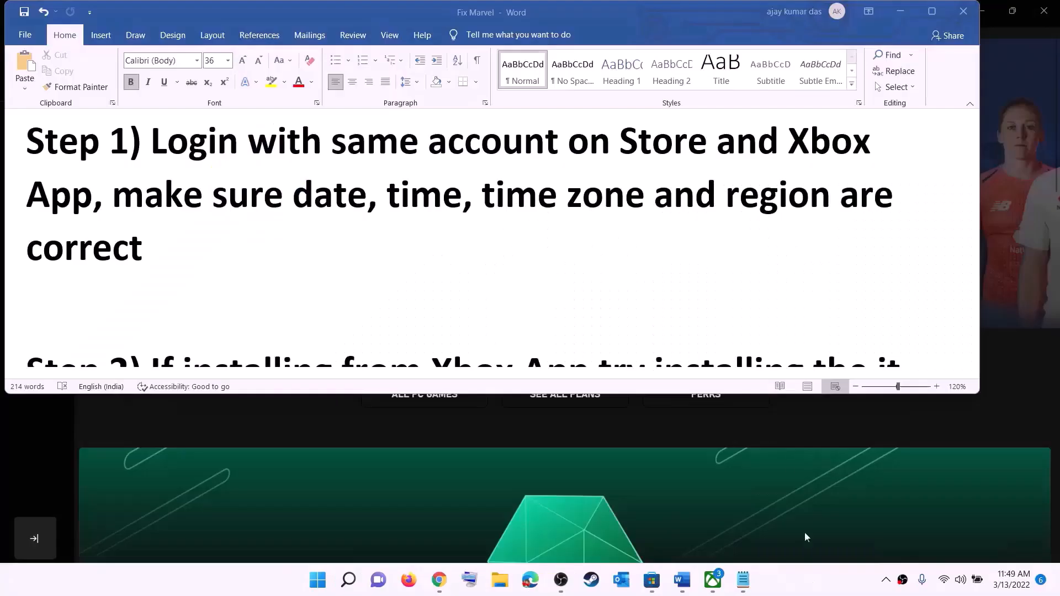
# - Highlight "make sure date, time, time zone and region are correct" in the Word instructions, and minimize the document
pyautogui.click(238, 225)
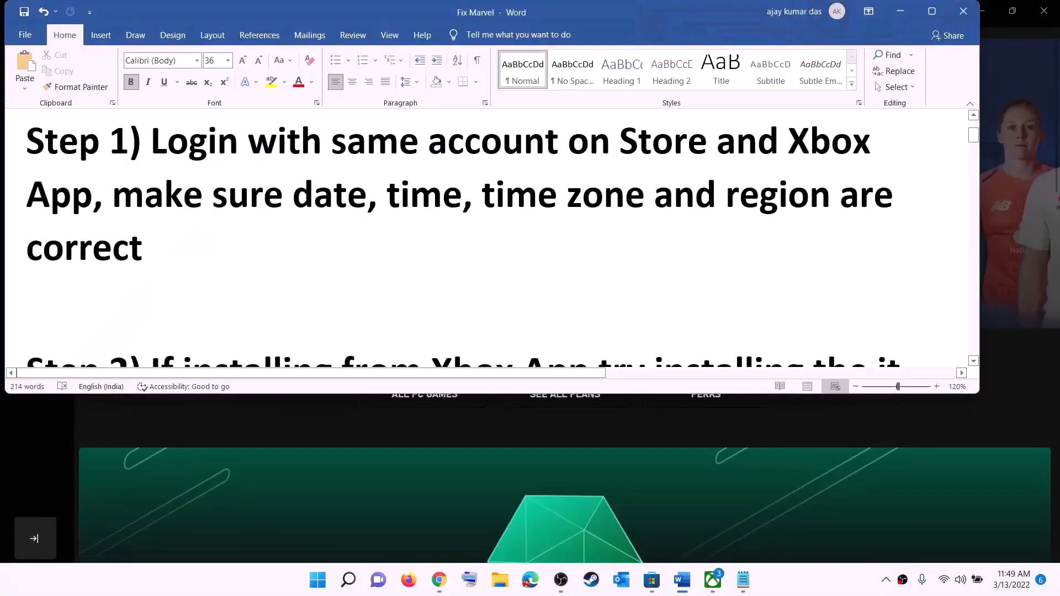
pyautogui.moveTo(113, 196); pyautogui.dragTo(806, 227)
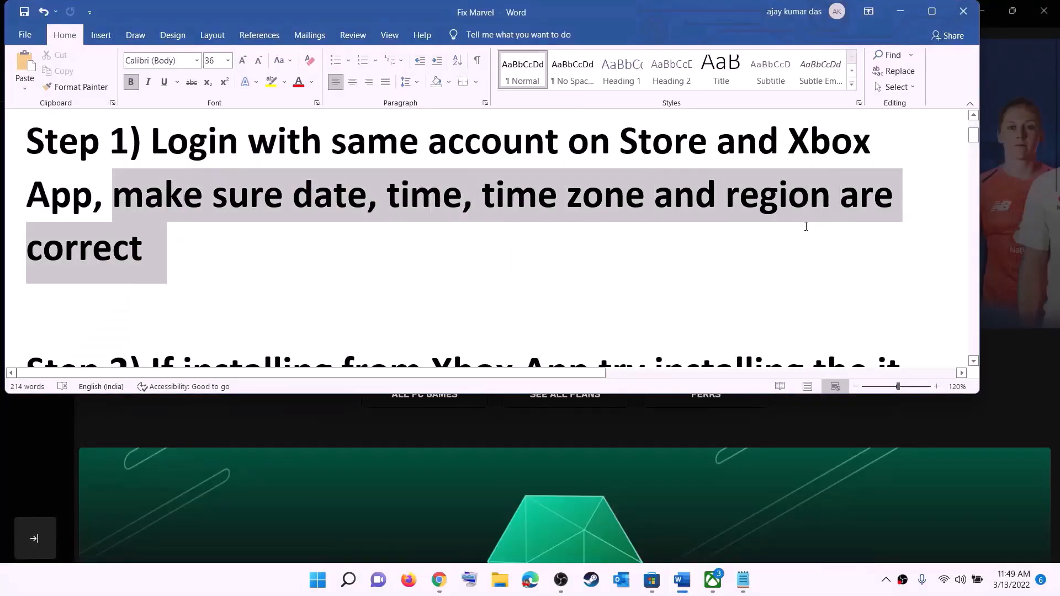
pyautogui.click(900, 11)
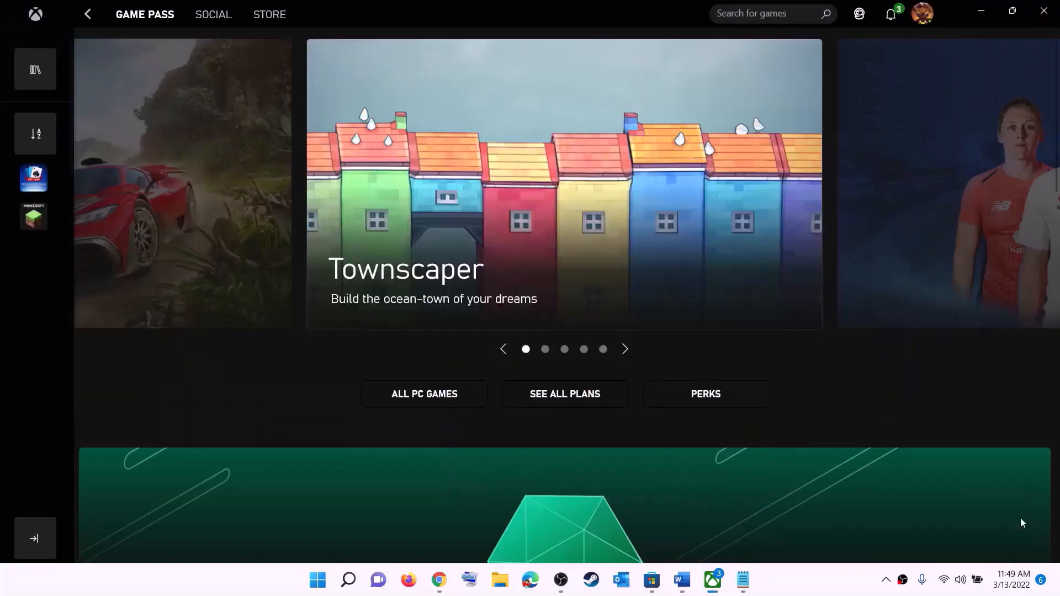
# - In the Windows date and time settings, choose the time zone (UTC+05:30) Chennai, Kolkata, Mumbai, New Delhi and synchronize the clock
pyautogui.rightClick(1008, 590)
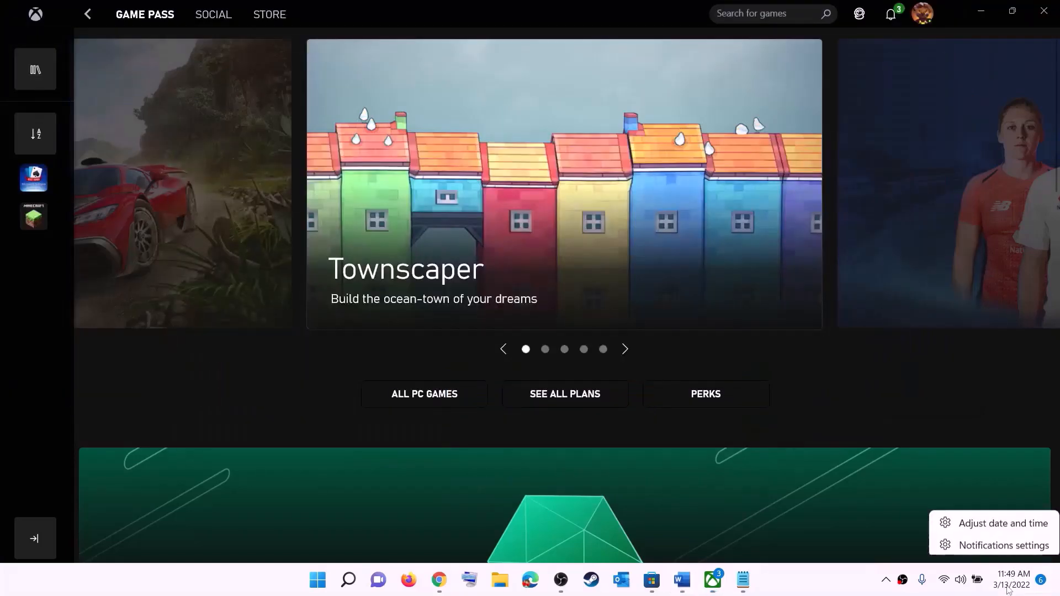
pyautogui.click(1002, 520)
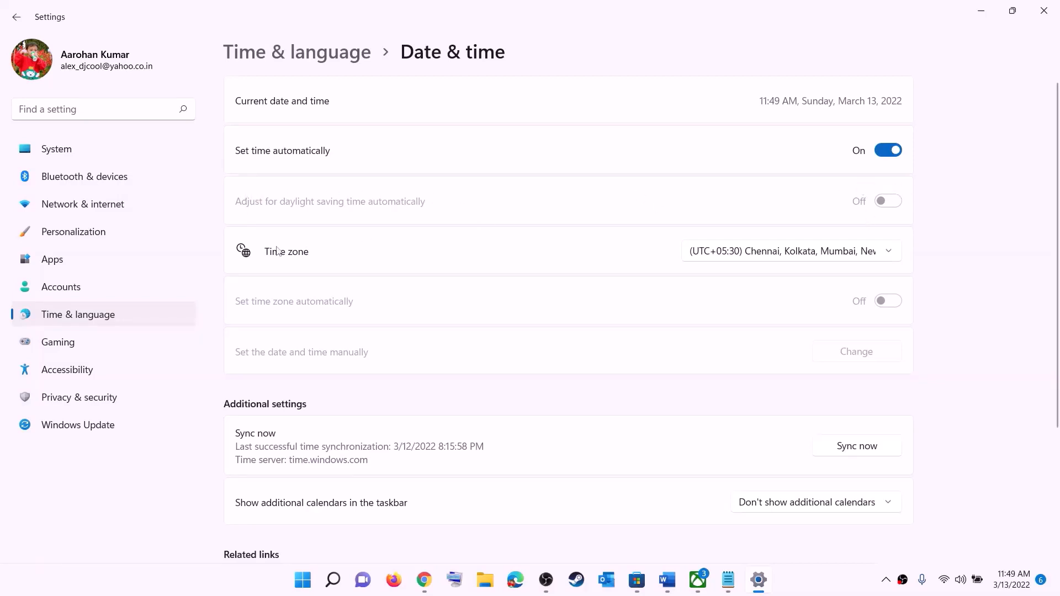
pyautogui.click(777, 255)
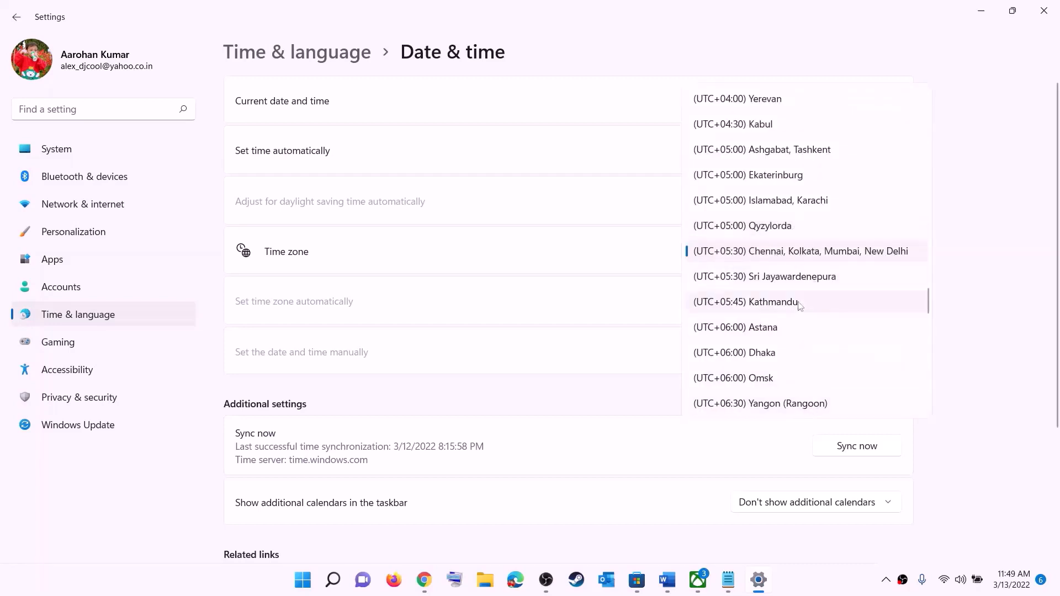
pyautogui.click(809, 255)
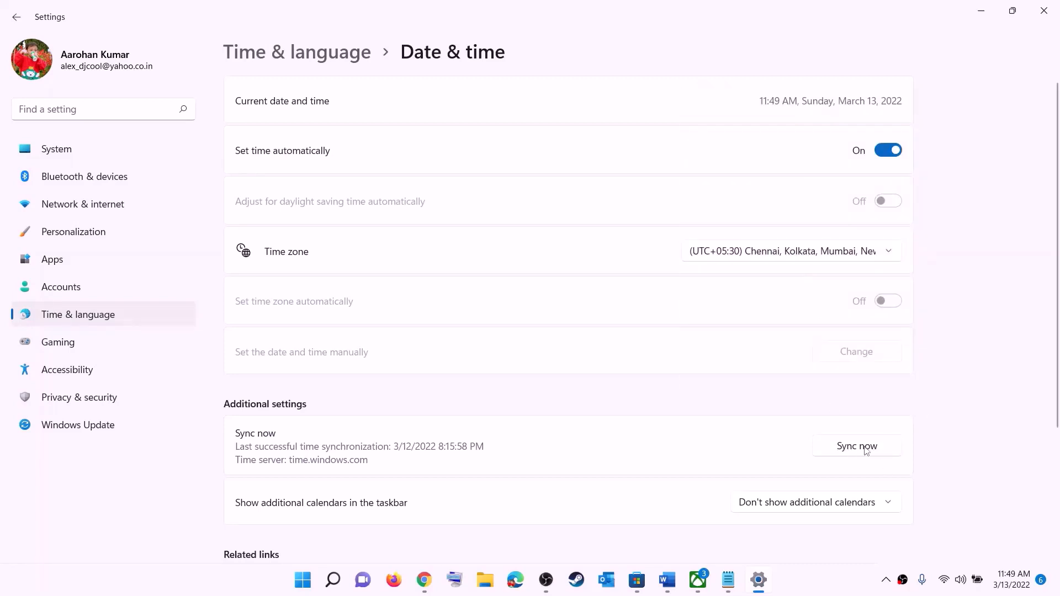
pyautogui.click(865, 449)
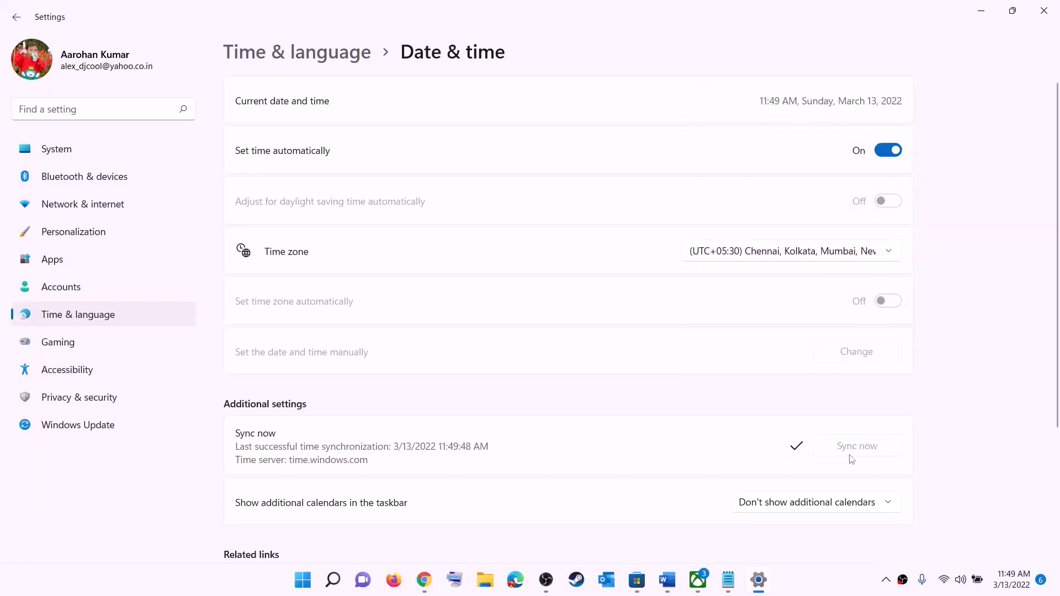
# - Check the selected country in the Language & region settings without changing it, and close Settings
pyautogui.click(81, 316)
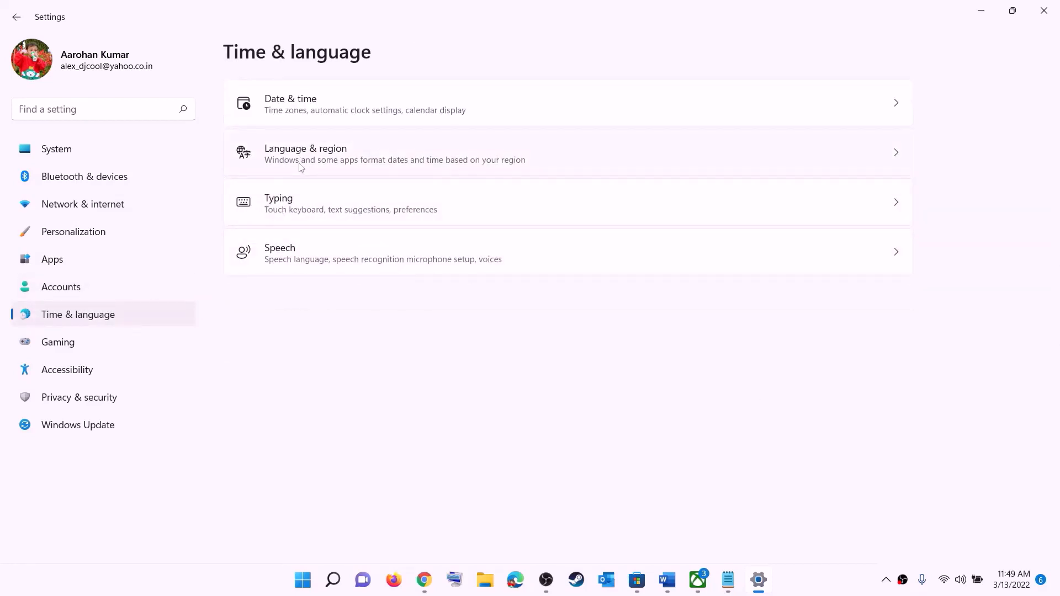
pyautogui.click(301, 166)
pyautogui.click(856, 314)
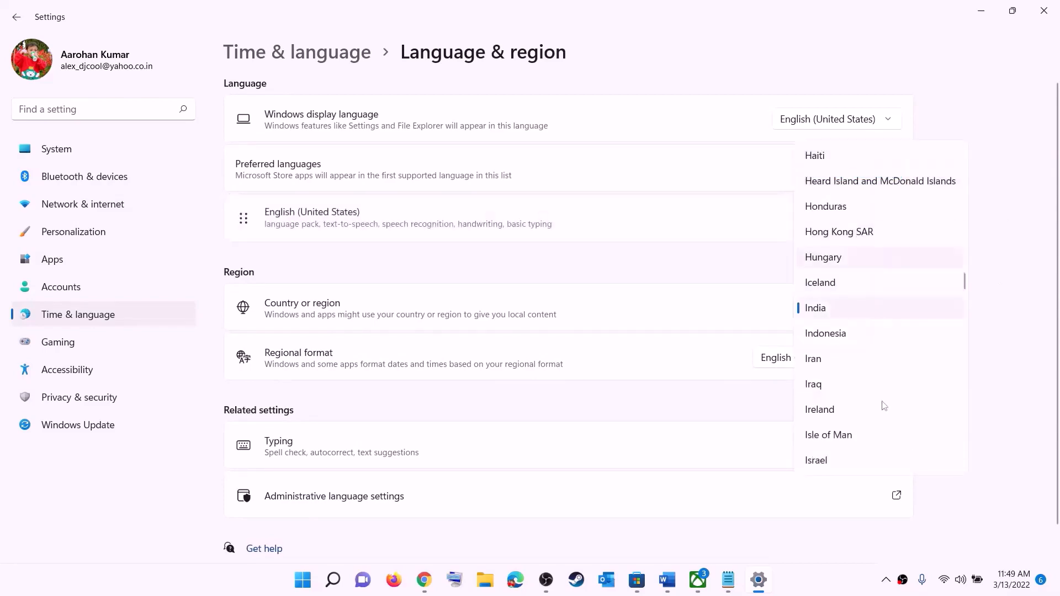
pyautogui.click(1024, 206)
pyautogui.click(1043, 11)
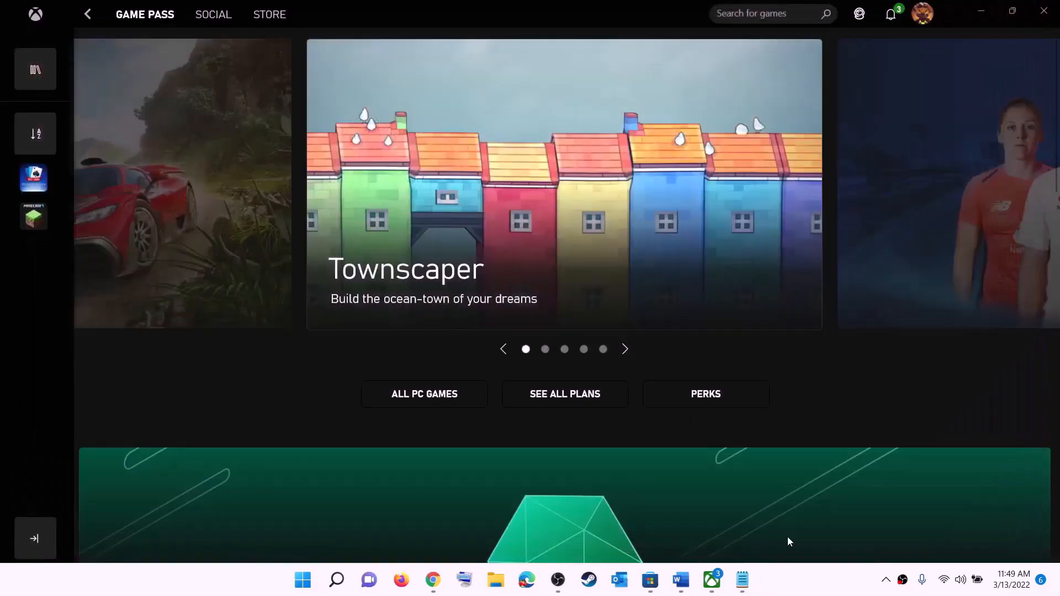
# - Return to the Word instructions and highlight Step 2's advice "try installing the it from Microsoft Store library"
pyautogui.click(680, 580)
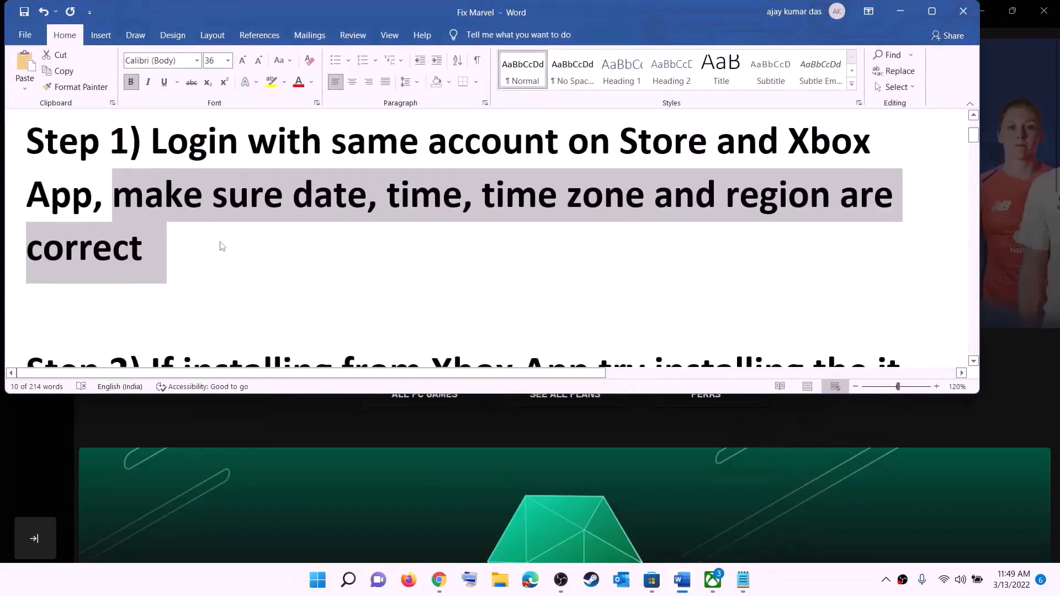
pyautogui.scroll(-3, 221, 246)
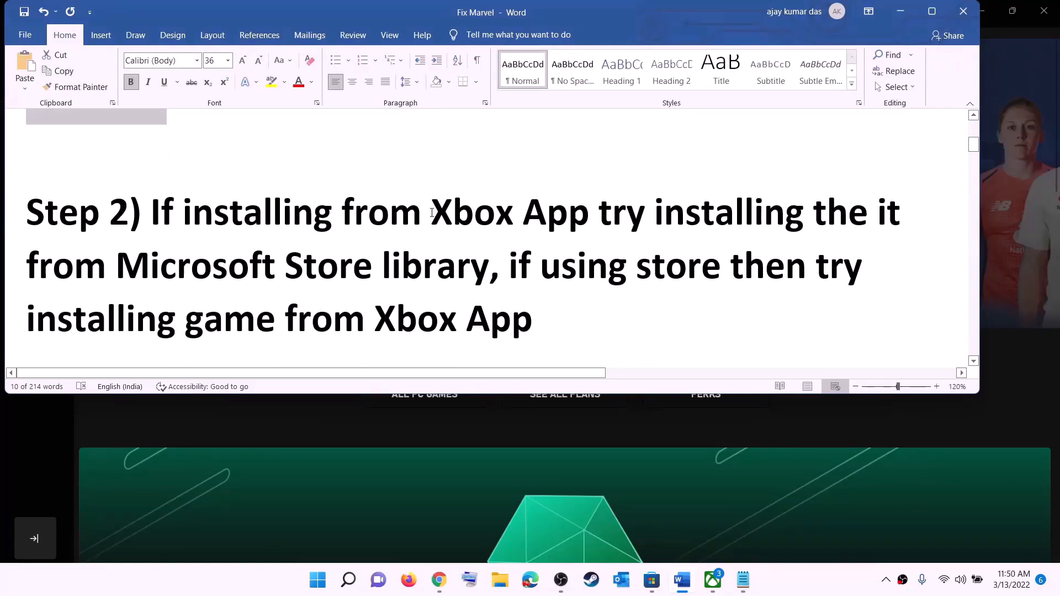
pyautogui.moveTo(435, 211); pyautogui.dragTo(597, 213)
pyautogui.click(646, 213)
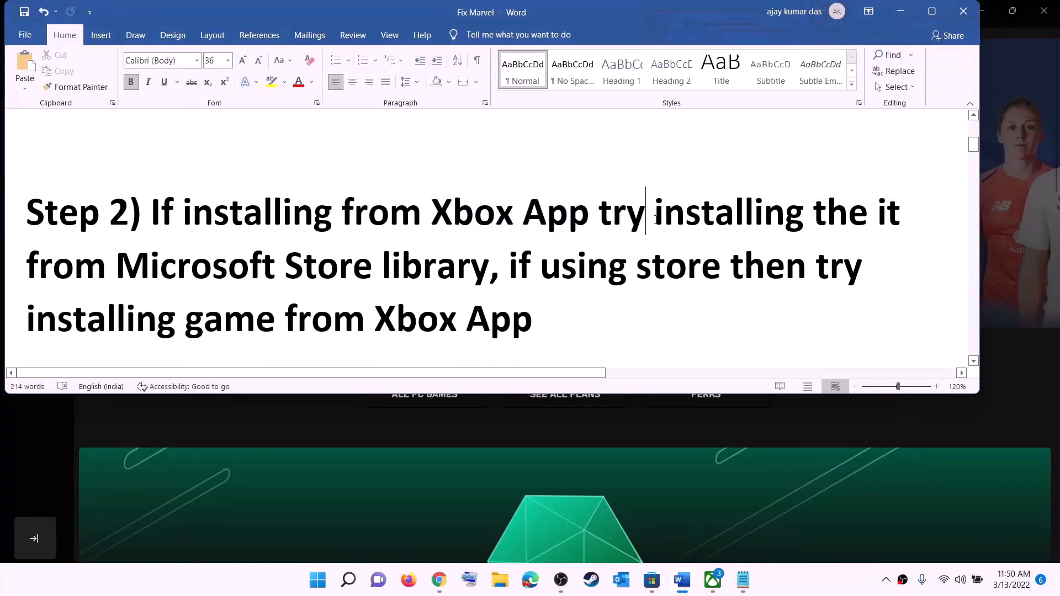
pyautogui.moveTo(720, 212); pyautogui.dragTo(487, 268)
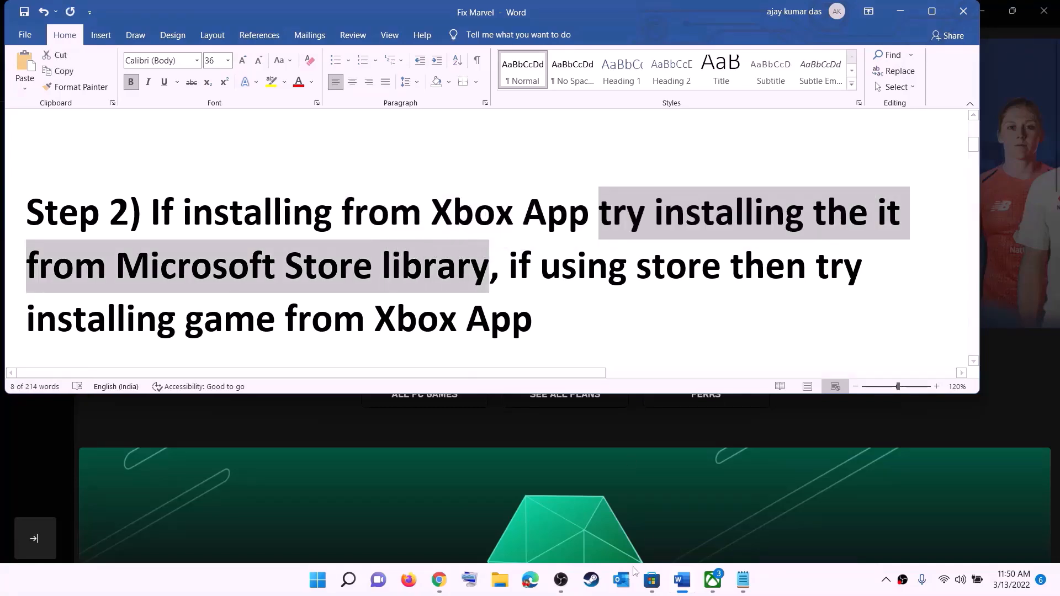
# - Open the Library in Microsoft Store and look through its list of apps and downloads
pyautogui.click(650, 587)
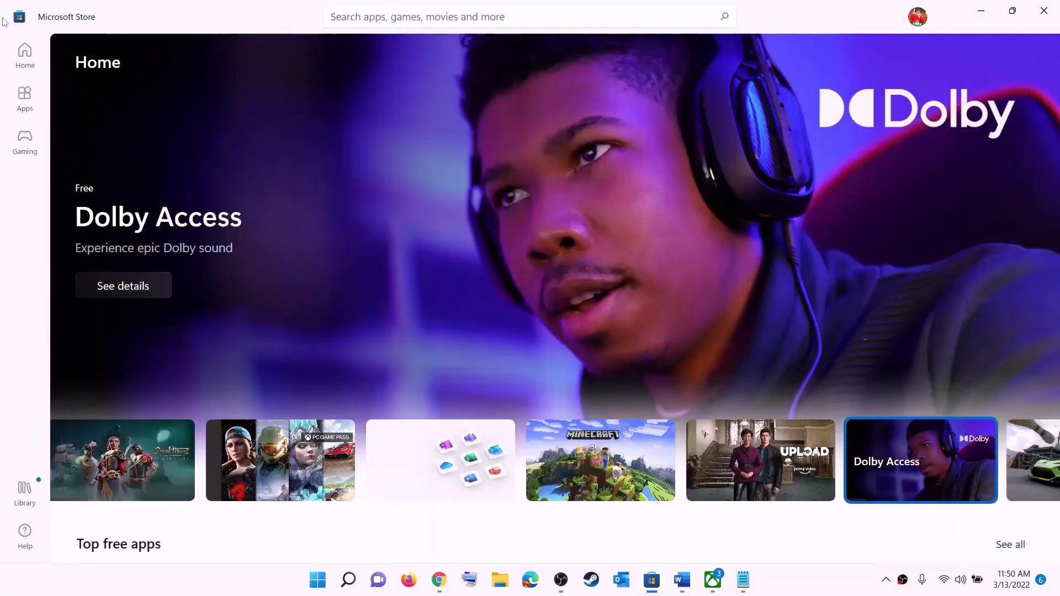
pyautogui.click(26, 494)
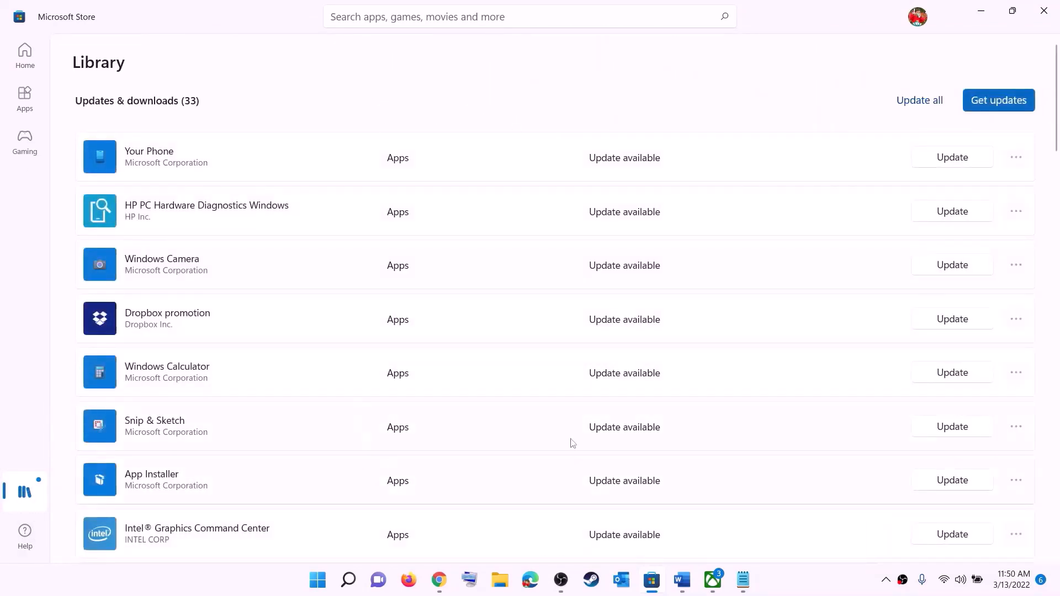
pyautogui.scroll(-2, 725, 347)
pyautogui.scroll(-6, 634, 395)
pyautogui.scroll(8, 634, 450)
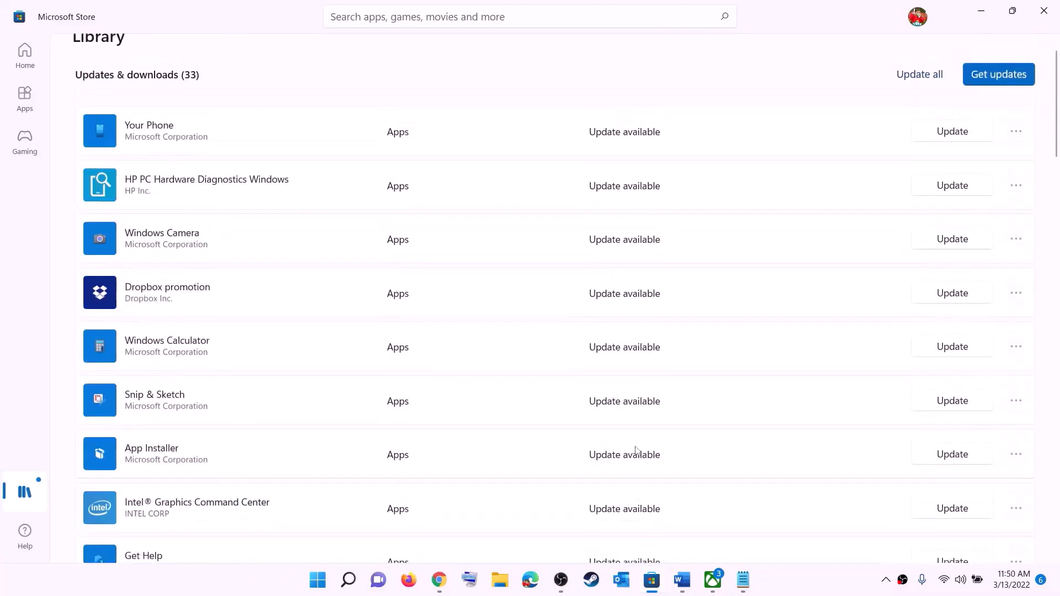
pyautogui.scroll(-20, 643, 370)
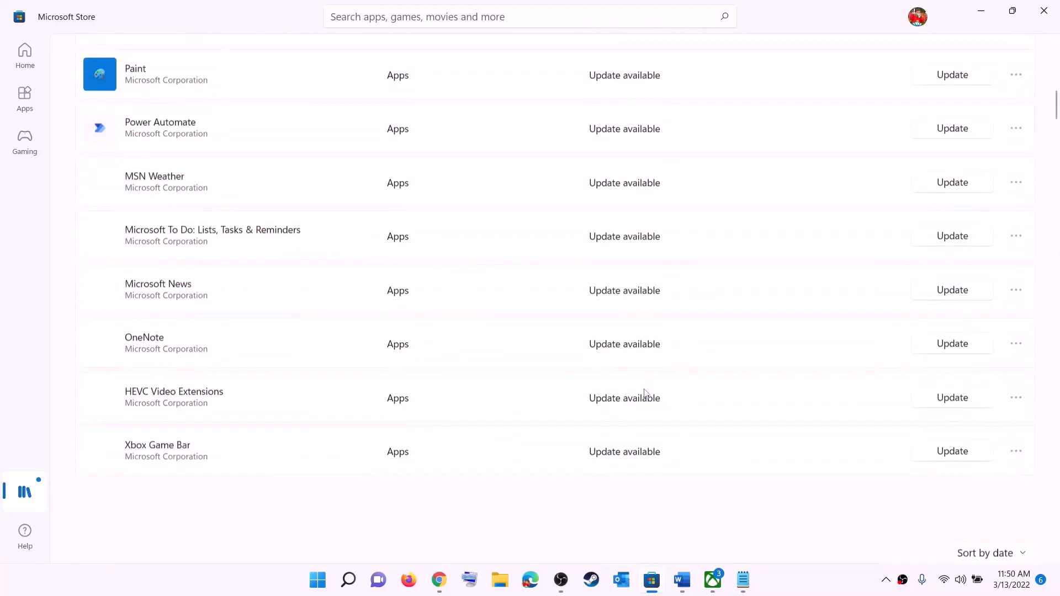
pyautogui.scroll(20, 686, 350)
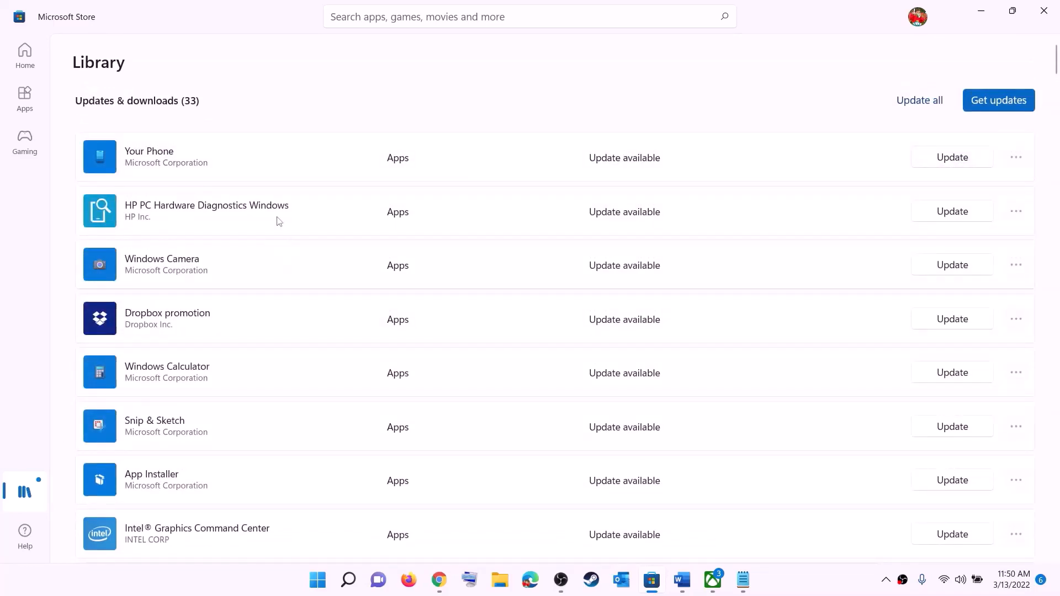
# - Back in Word, highlight "using store" and the advice about installing the game from the Xbox App in Step 2
pyautogui.hotkey('alt', 'Tab')
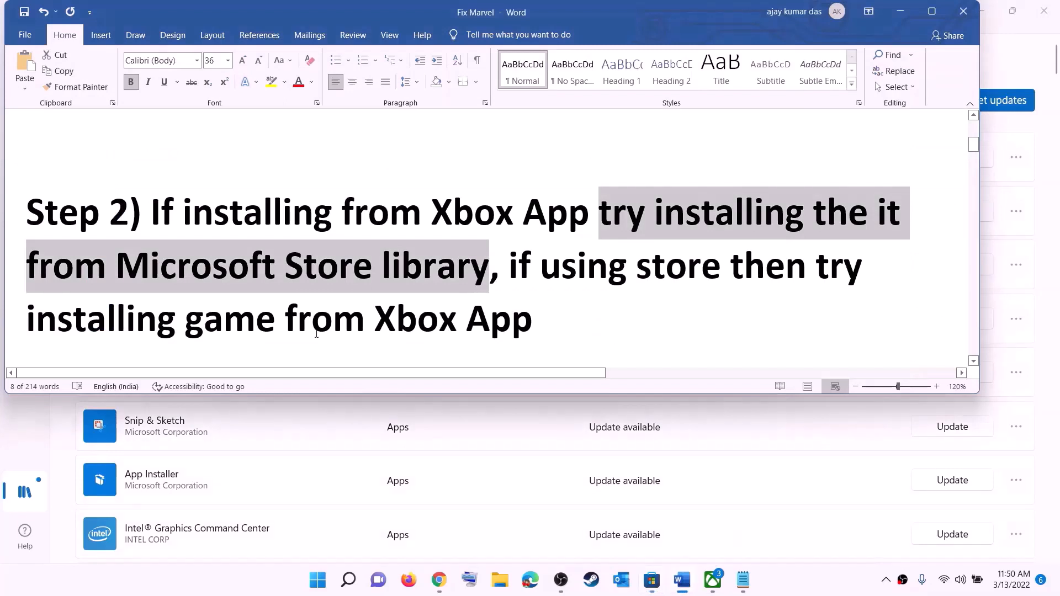
pyautogui.click(540, 265)
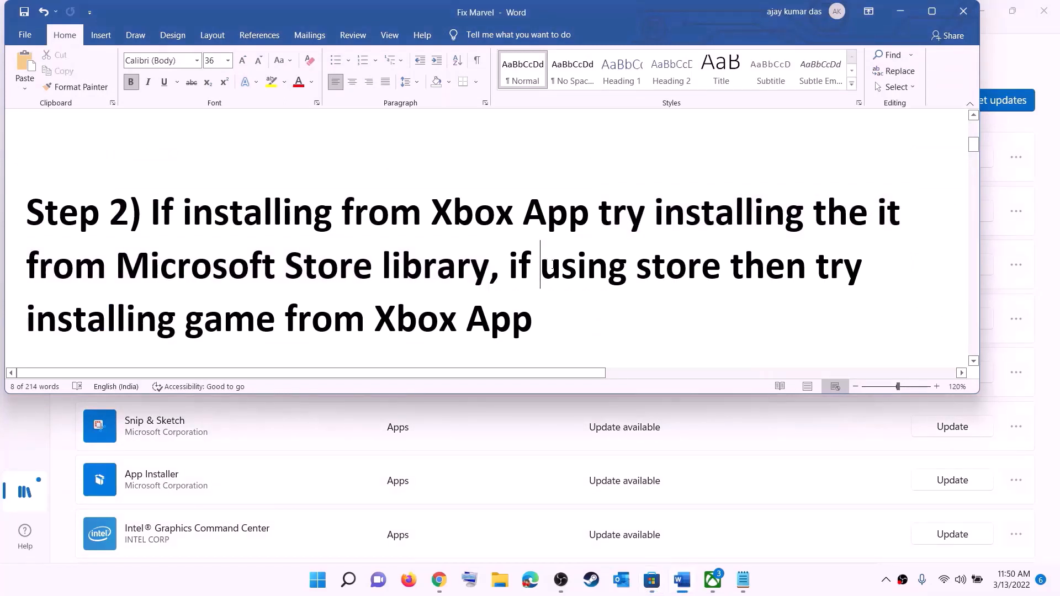
pyautogui.moveTo(561, 265); pyautogui.dragTo(723, 266)
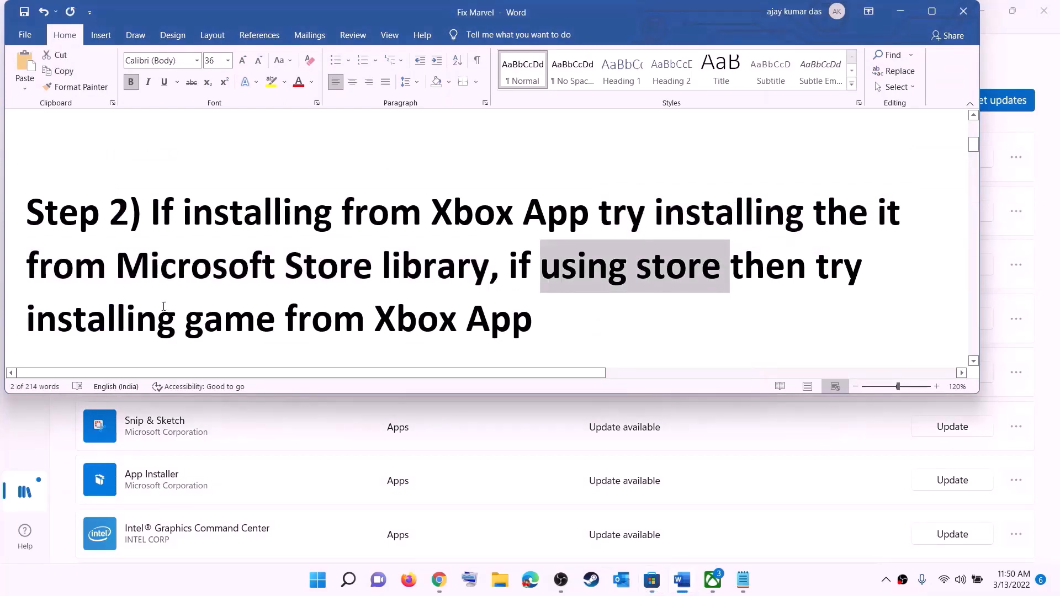
pyautogui.moveTo(163, 307); pyautogui.dragTo(546, 309)
# - Switch to the Xbox app to check its game search box, minimize it and return to the Word instructions
pyautogui.click(712, 580)
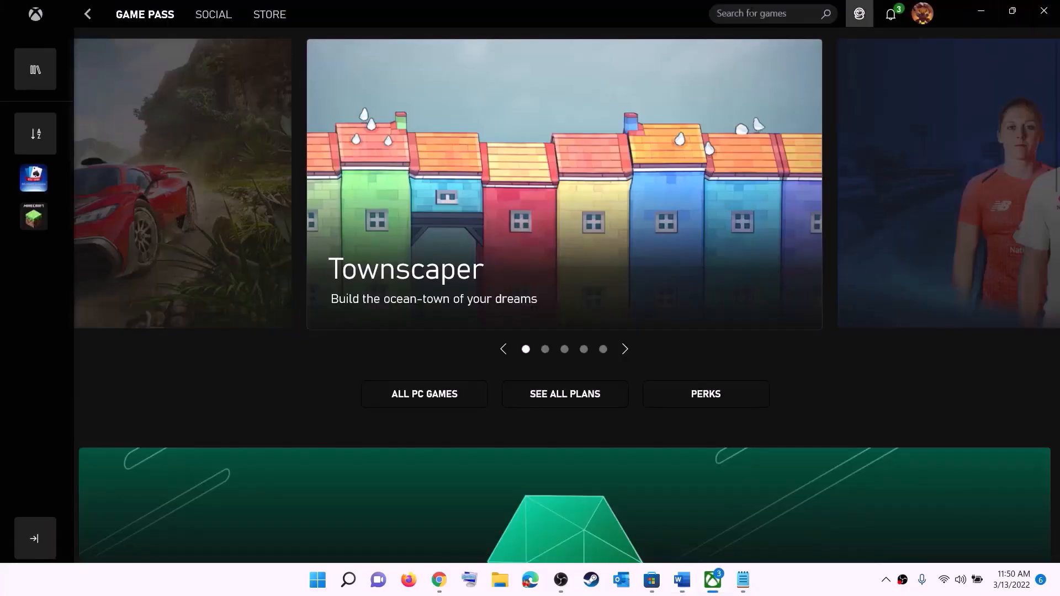
pyautogui.click(751, 13)
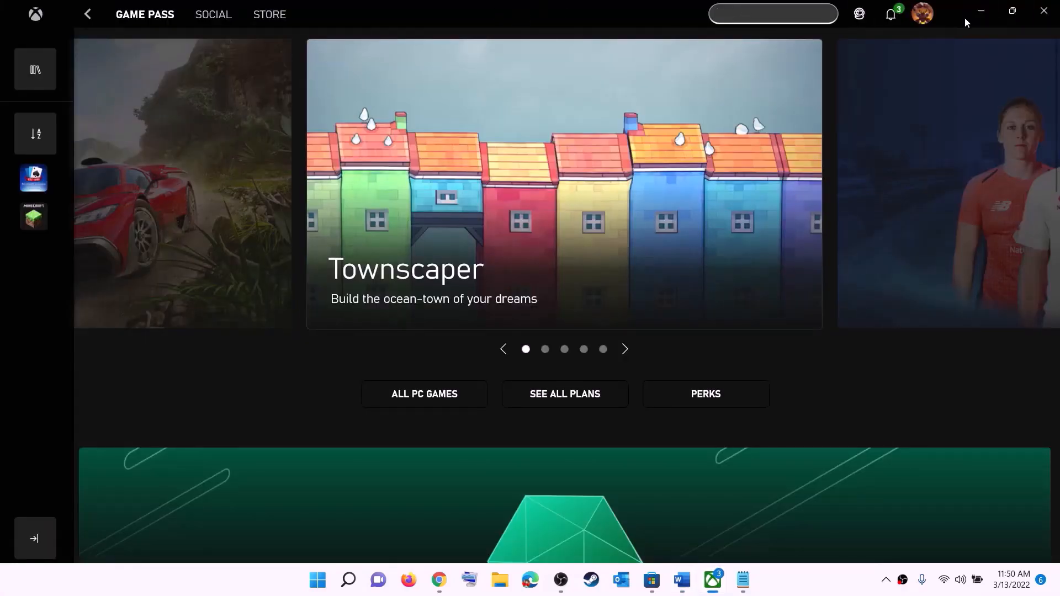
pyautogui.click(980, 11)
pyautogui.click(561, 265)
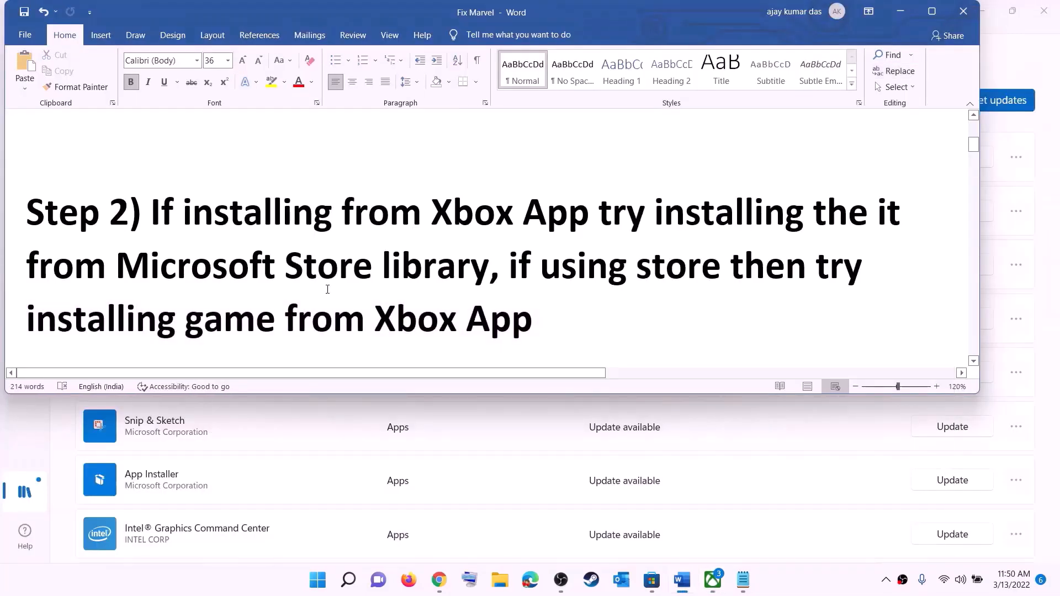
# - Copy the full Get-AppxPackage PowerShell command given under Step 3 of the Word instructions
pyautogui.scroll(-5, 202, 257)
pyautogui.scroll(-2, 333, 276)
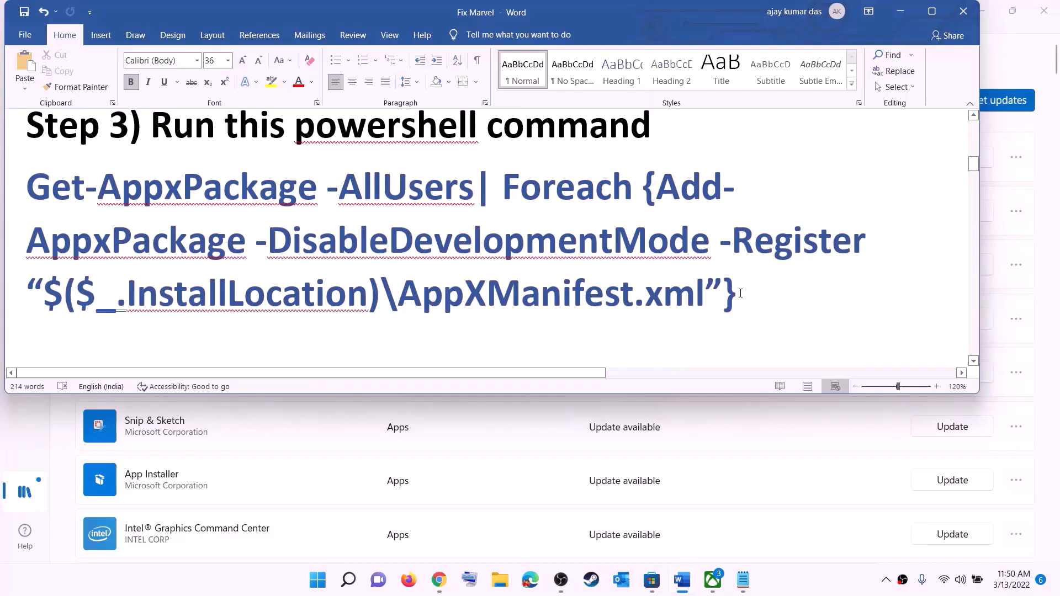
pyautogui.moveTo(740, 293); pyautogui.dragTo(27, 188)
pyautogui.rightClick(147, 216)
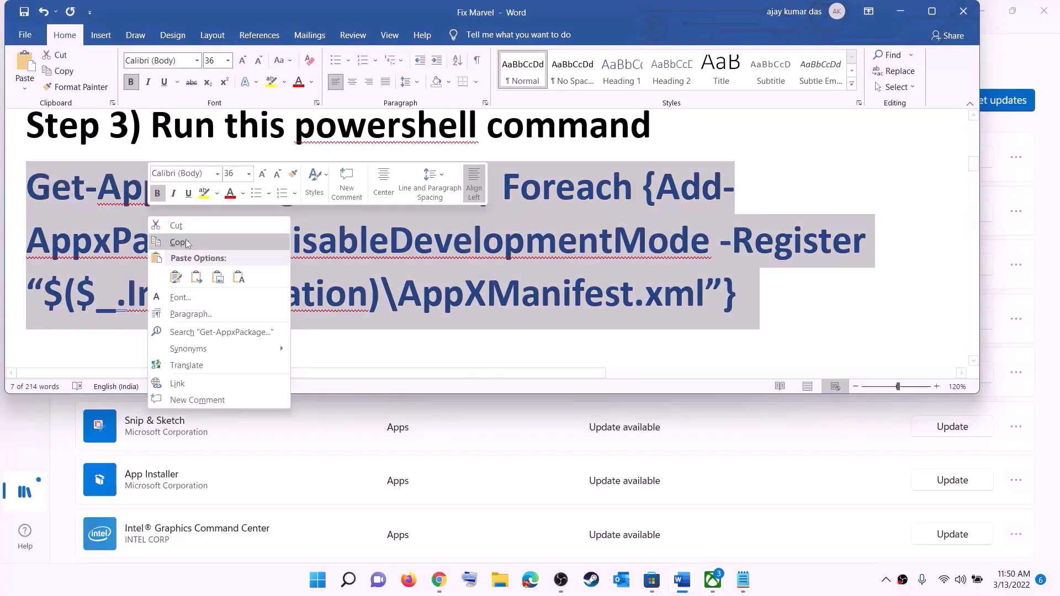
pyautogui.click(186, 243)
# - Find Windows PowerShell through the Windows search and run it as administrator, allowing the elevation
pyautogui.click(318, 581)
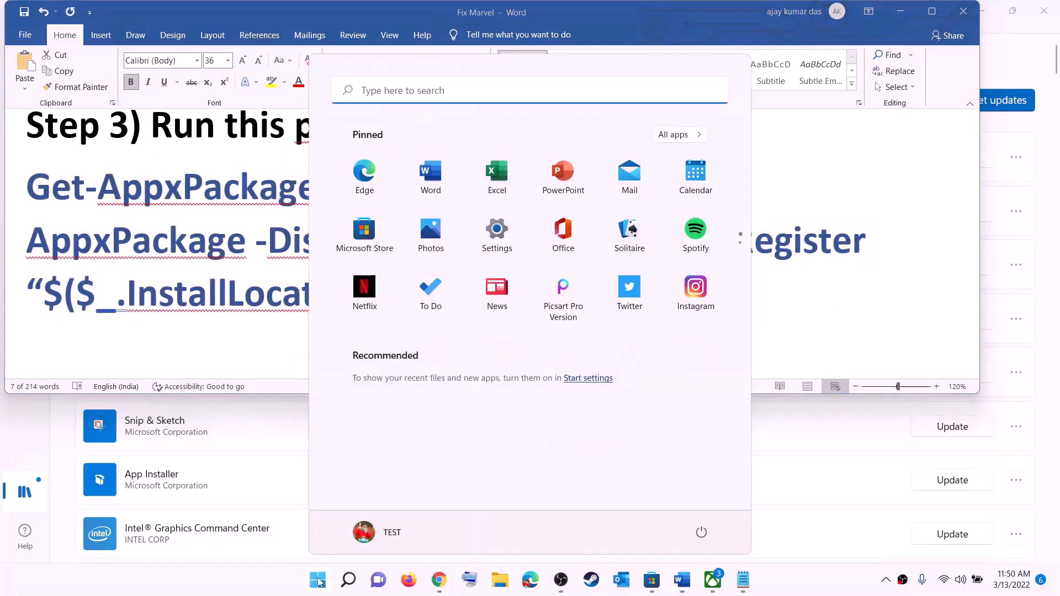
pyautogui.write('powers')
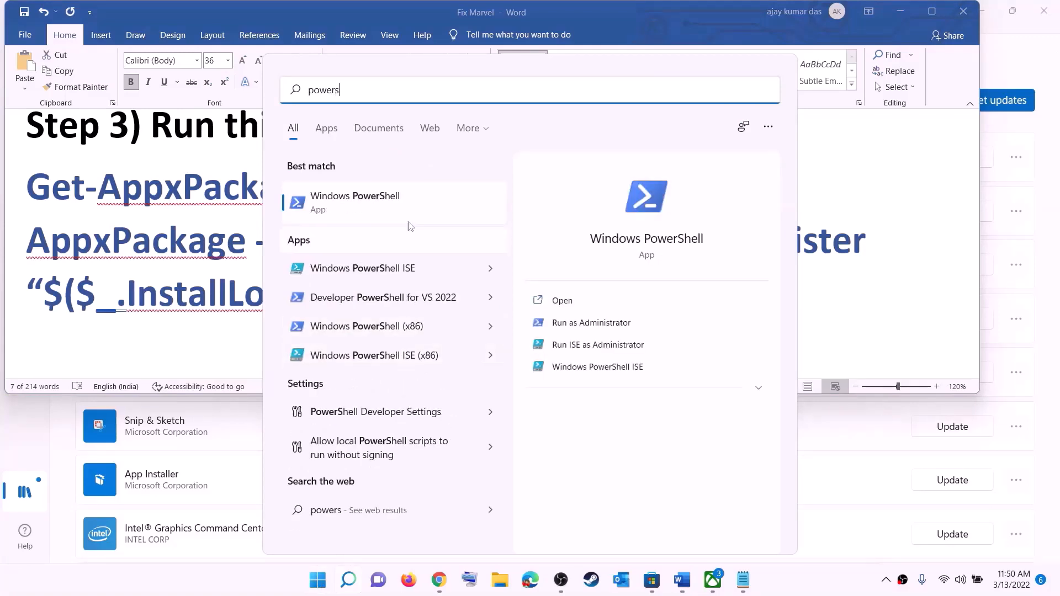
pyautogui.rightClick(367, 204)
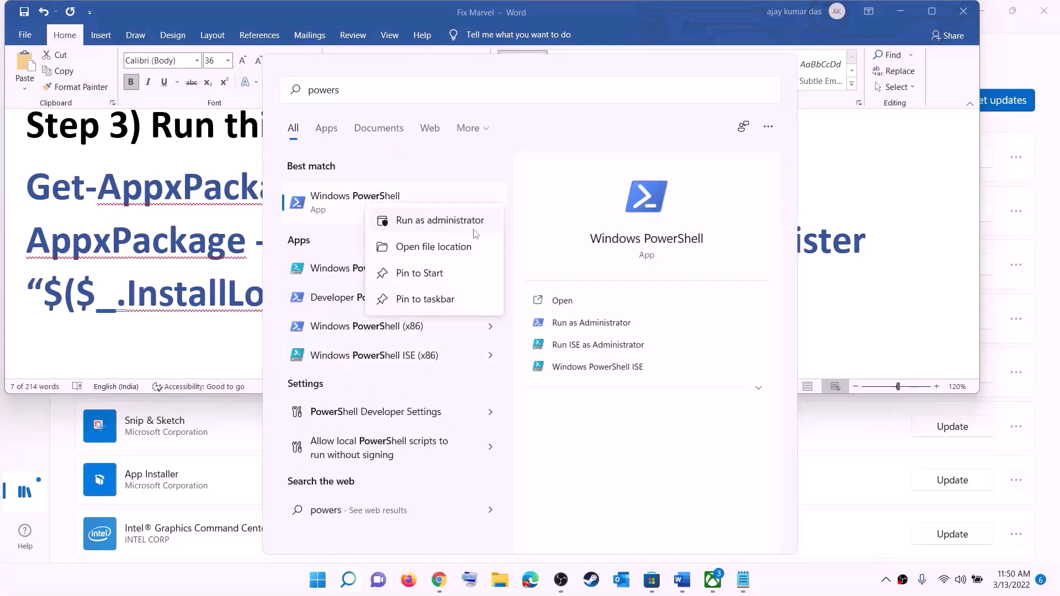
pyautogui.click(471, 221)
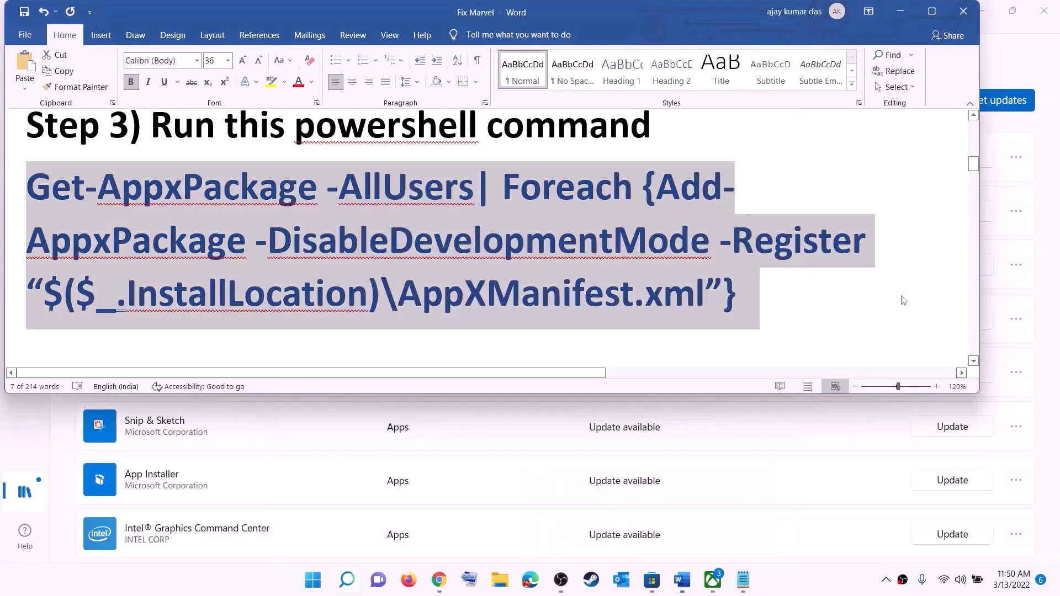
pyautogui.click(479, 398)
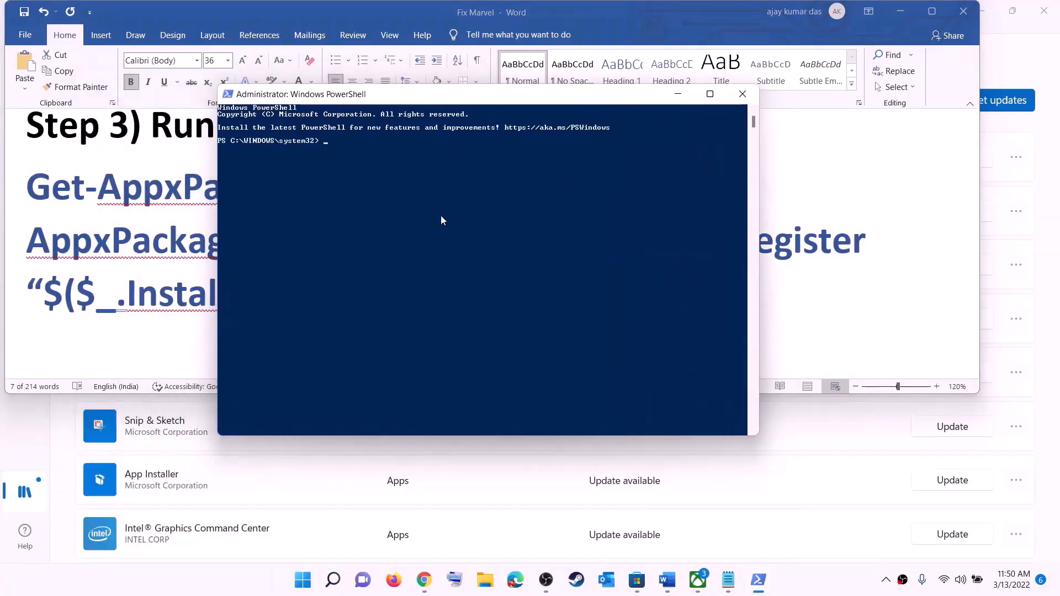
# - Run the copied Get-AppxPackage re-registration command in PowerShell, and close the PowerShell window
pyautogui.hotkey('ctrl', 'v')
pyautogui.press('Return')
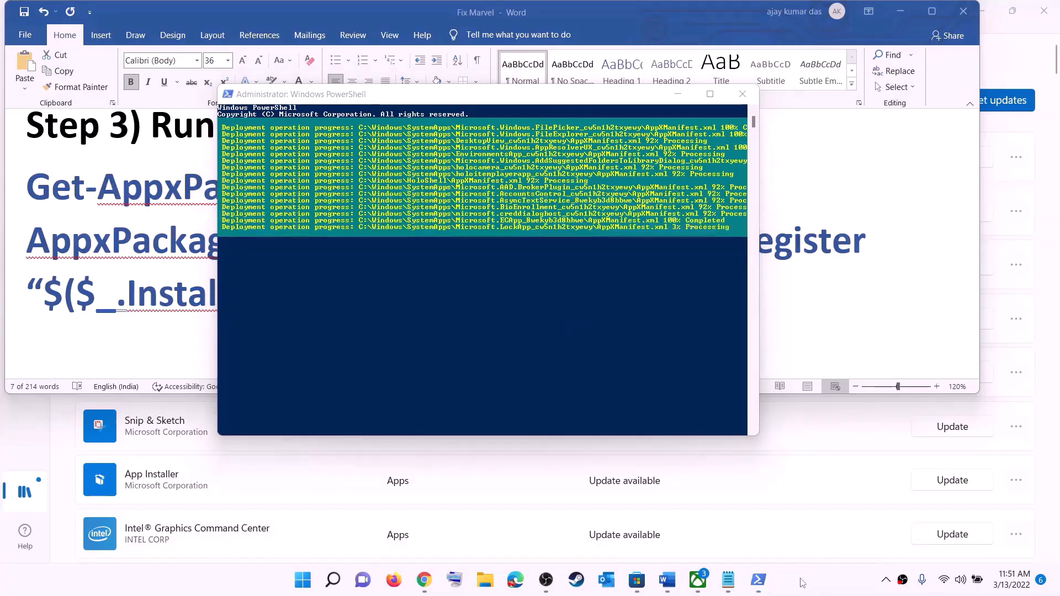
pyautogui.click(742, 94)
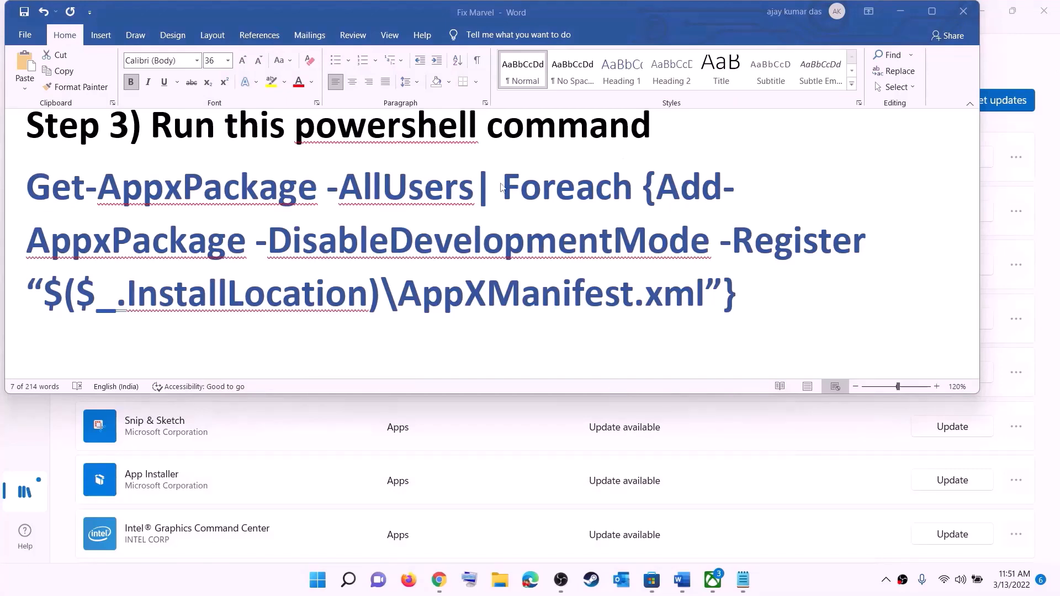
# - In the Word instructions, reduce the font size of the Step 4 Microsoft Store cache path to 14
pyautogui.scroll(-5, 437, 270)
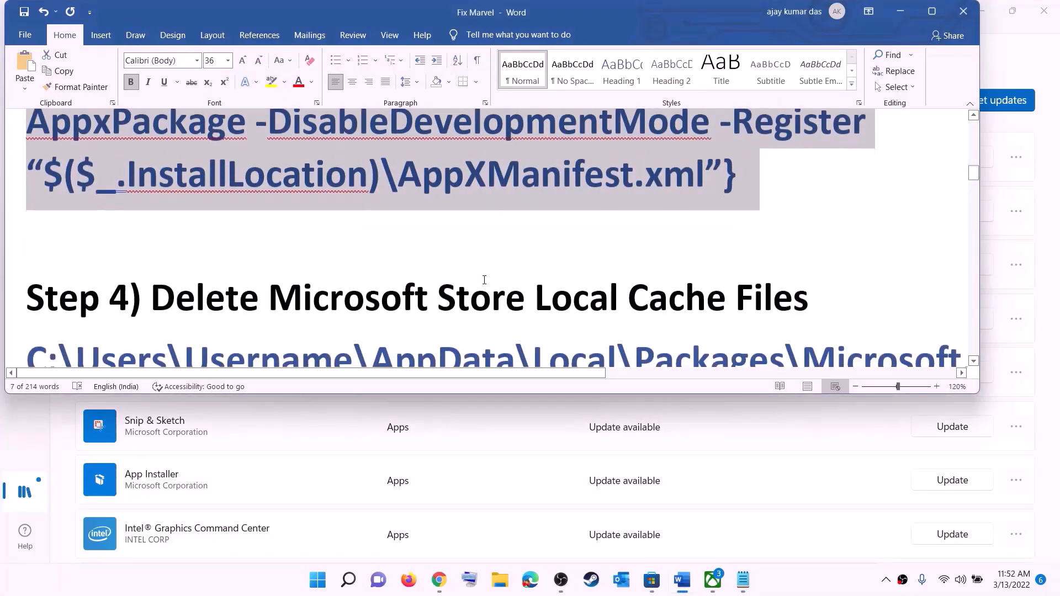
pyautogui.scroll(1, 398, 213)
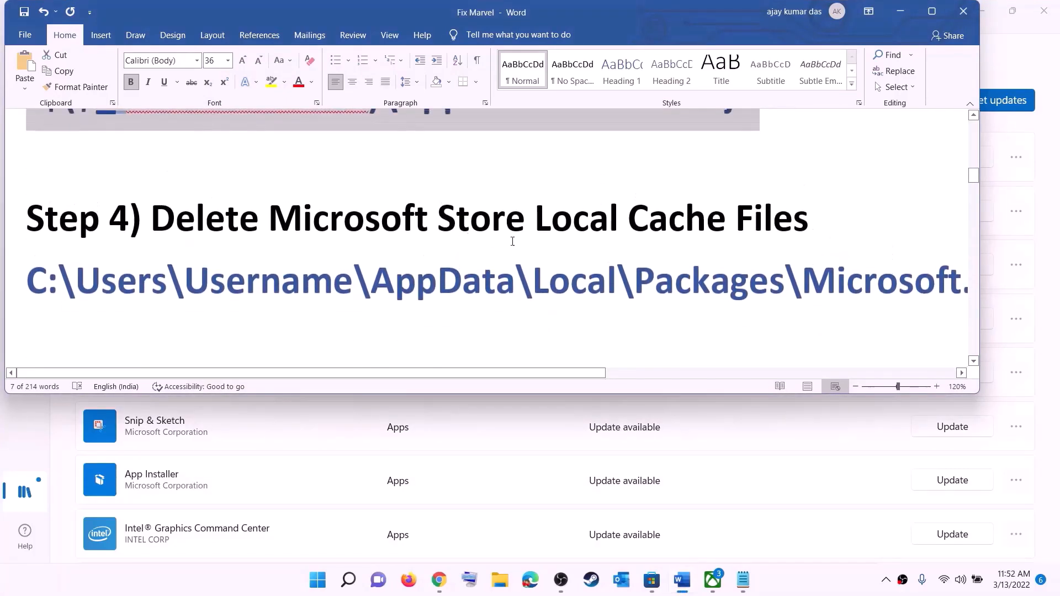
pyautogui.tripleClick(529, 286)
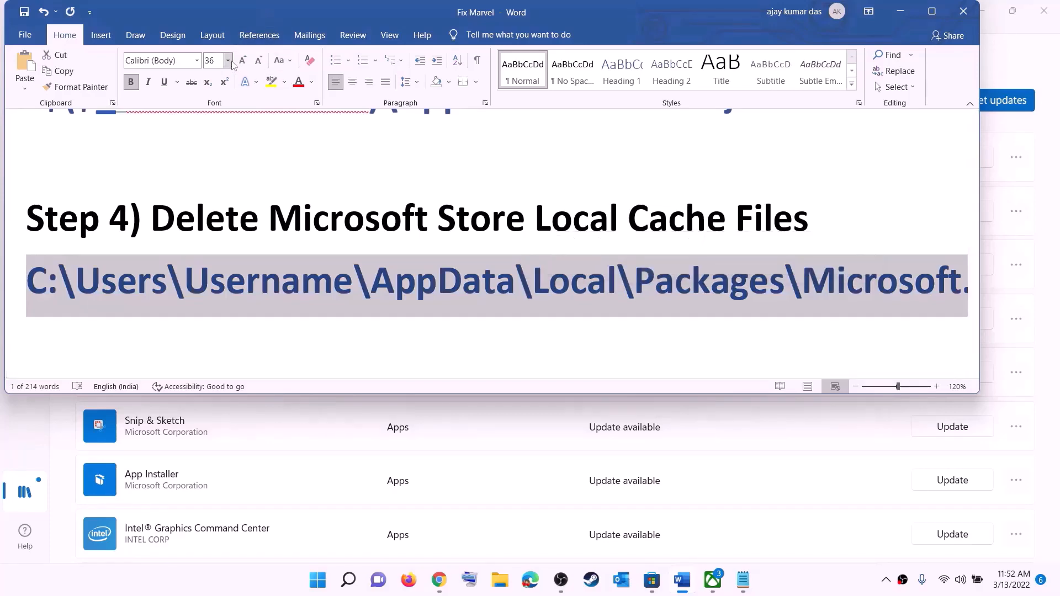
pyautogui.click(228, 61)
pyautogui.click(212, 140)
pyautogui.click(523, 266)
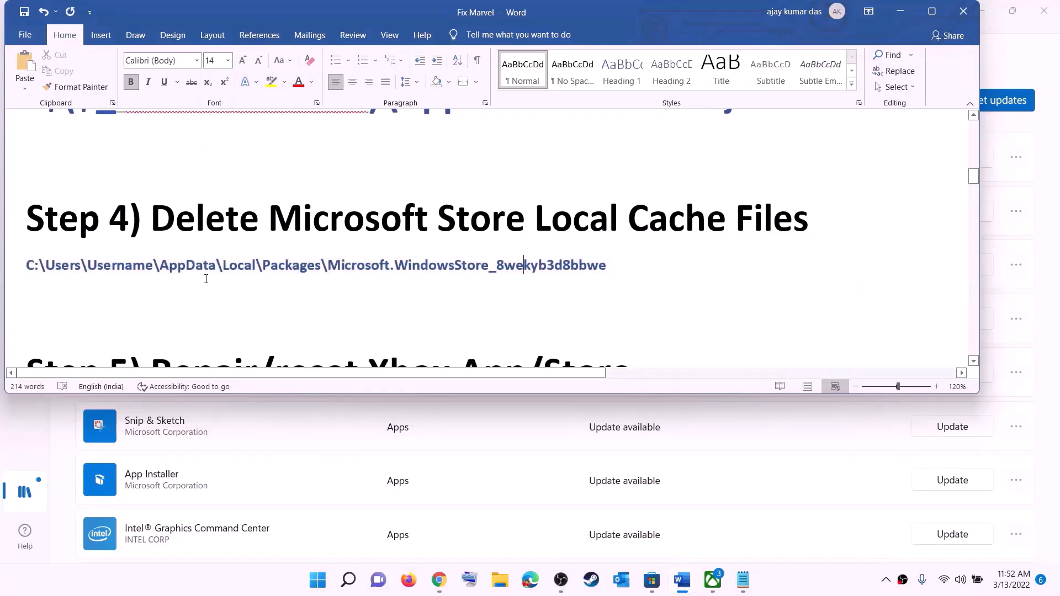
# - Switch to File Explorer and open the current user's profile folder inside Users on the C: drive
pyautogui.click(500, 580)
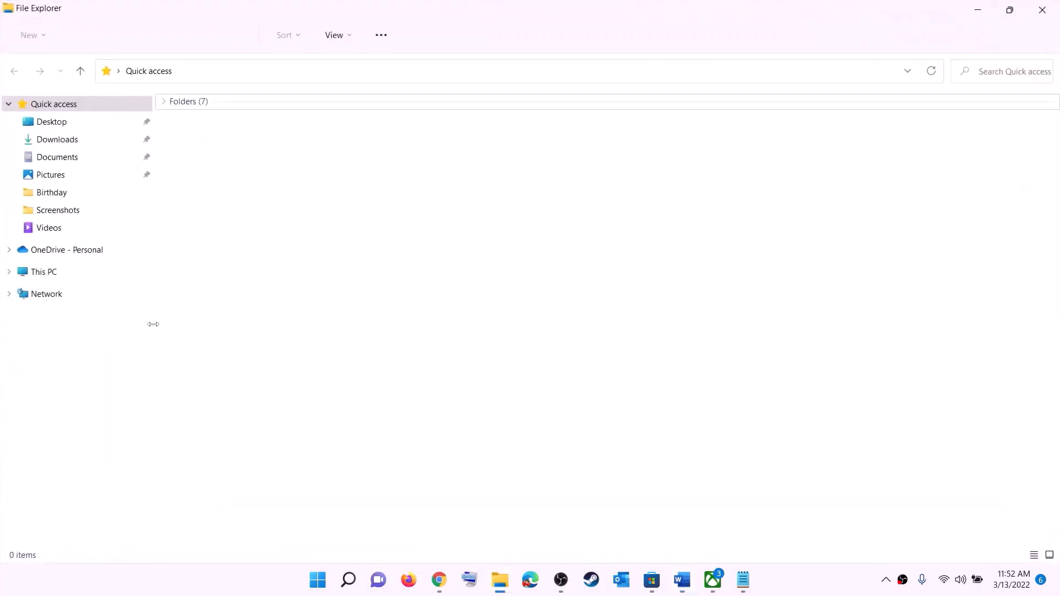
pyautogui.click(52, 274)
pyautogui.doubleClick(241, 230)
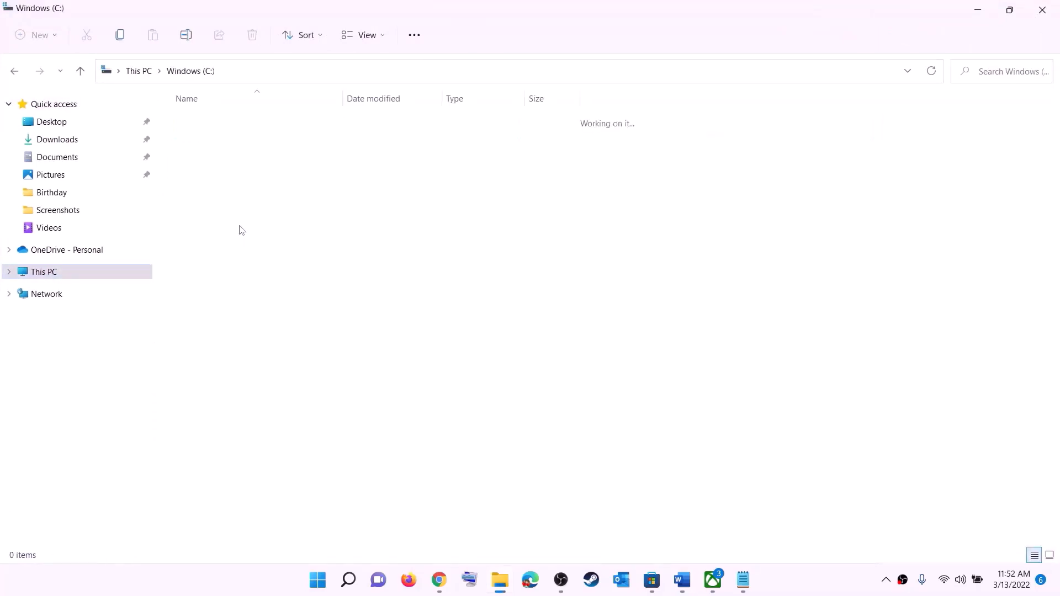
pyautogui.scroll(-4, 269, 343)
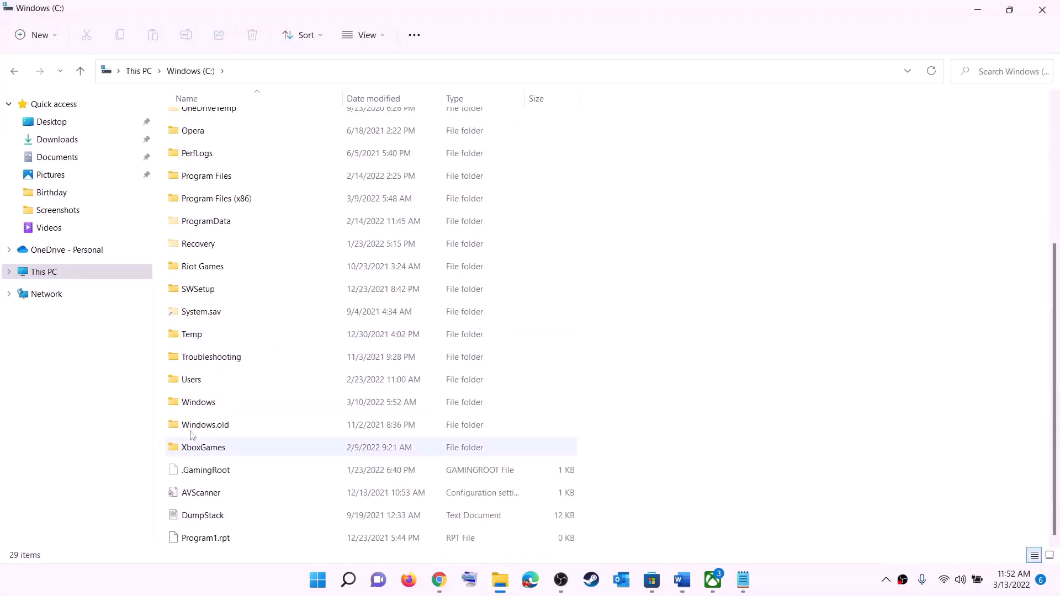
pyautogui.doubleClick(226, 381)
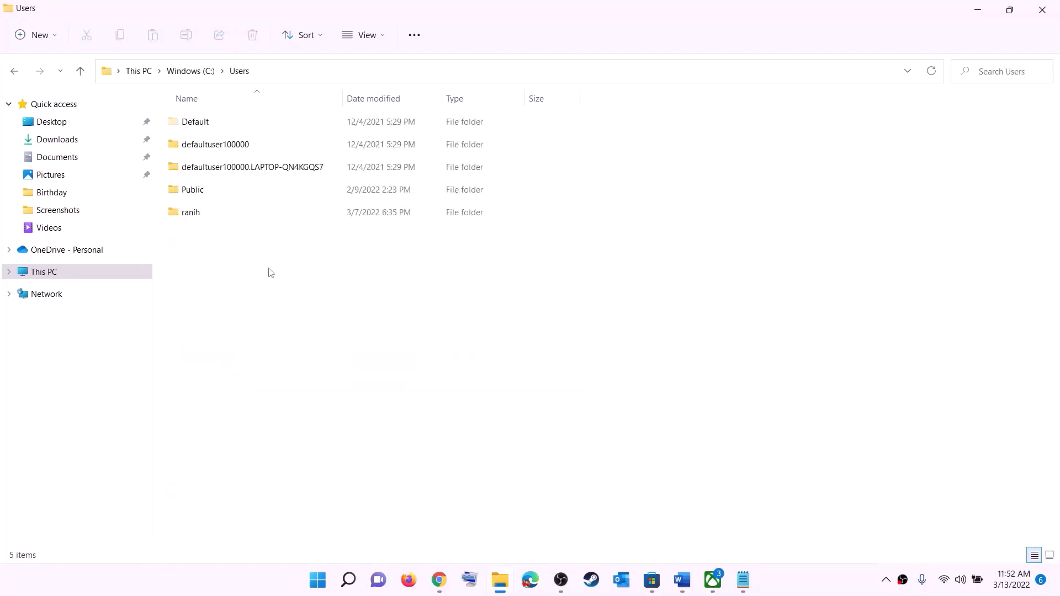
pyautogui.doubleClick(199, 217)
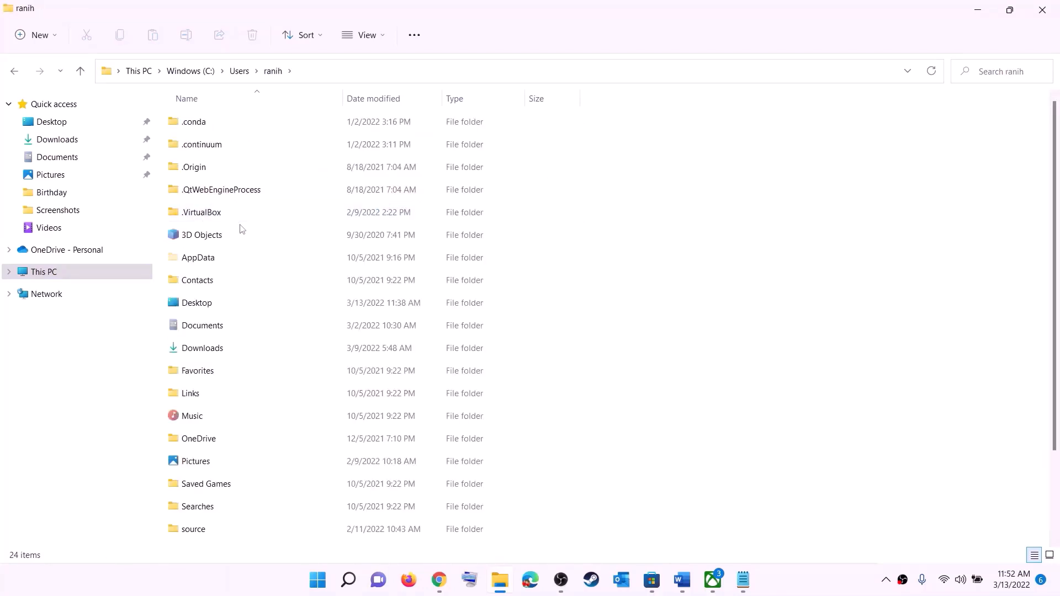
# - Check whether Hidden items are set to show, so that the AppData folder is listed
pyautogui.click(192, 260)
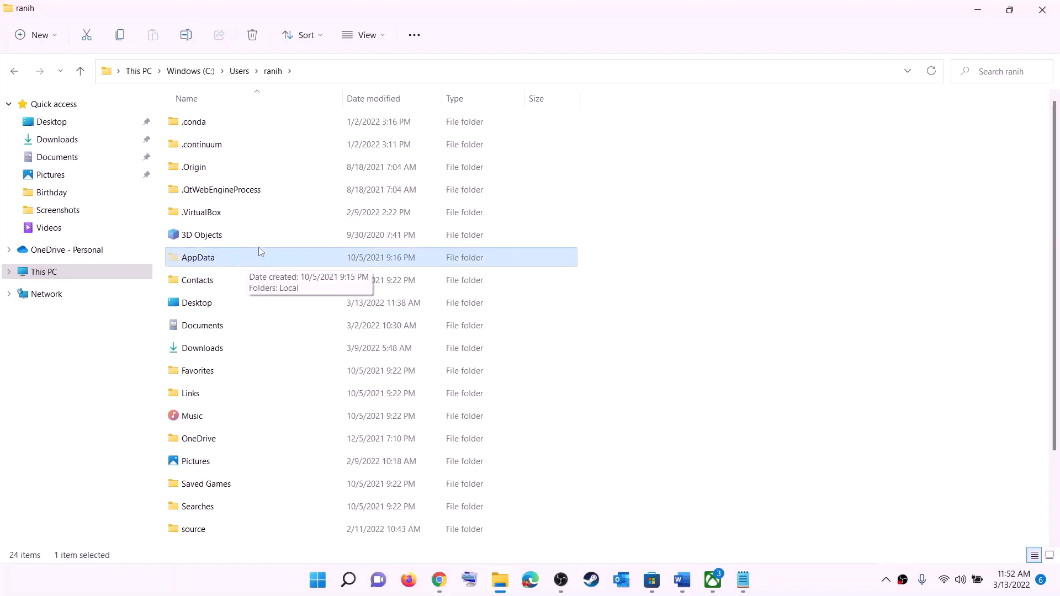
pyautogui.click(384, 34)
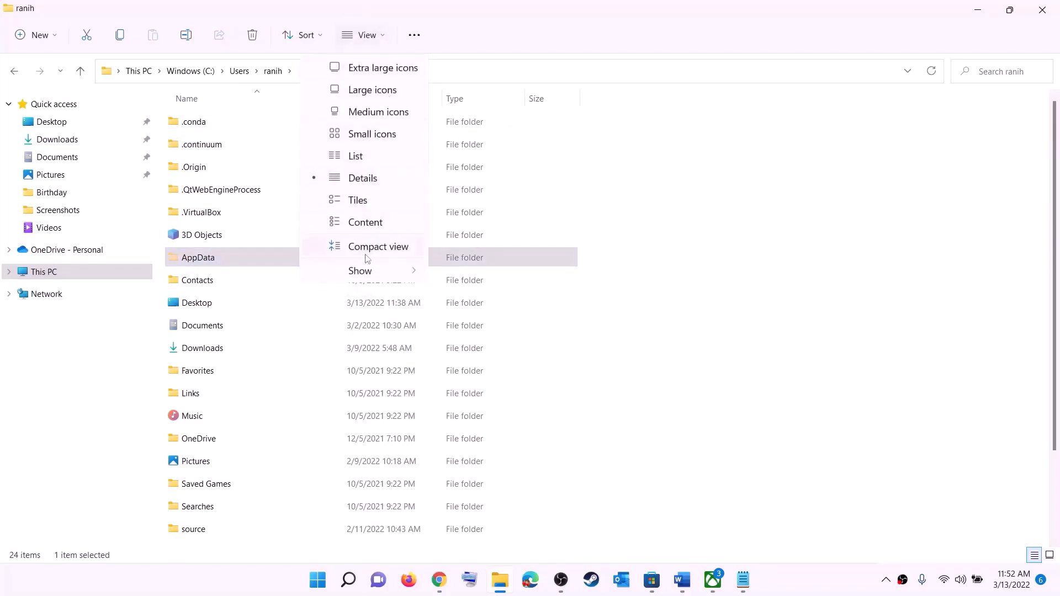
pyautogui.moveTo(359, 270)
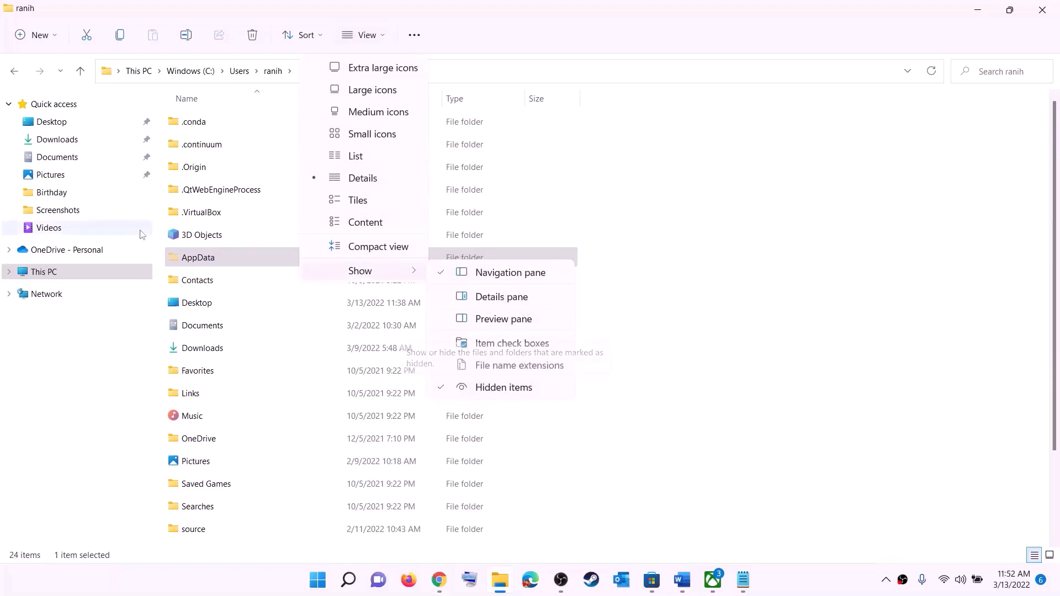
pyautogui.click(213, 261)
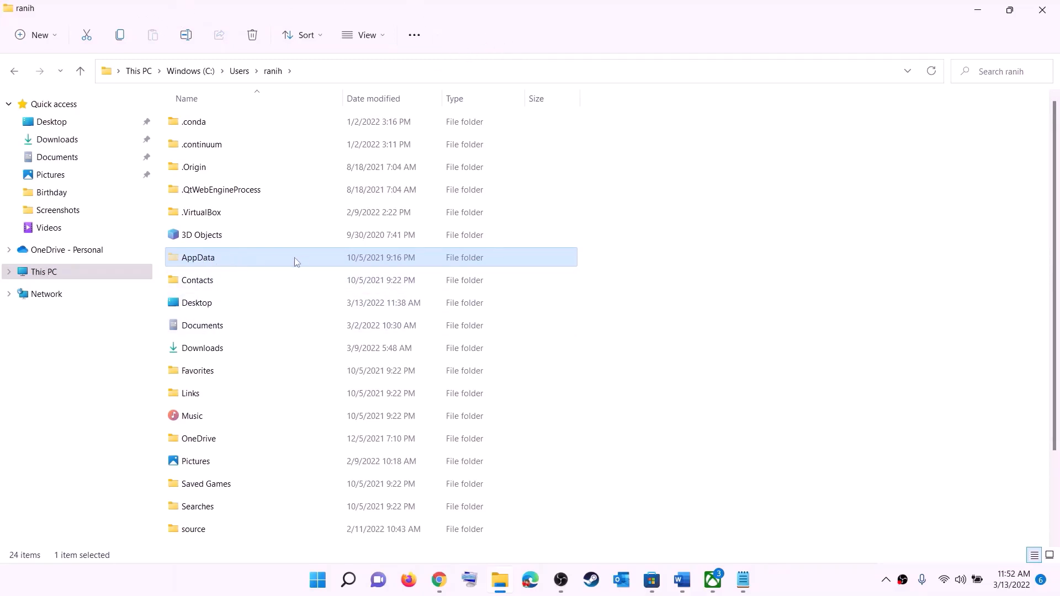
# - From the user's profile folder, open AppData, Local and its Packages subfolder
pyautogui.click(257, 257)
pyautogui.doubleClick(241, 261)
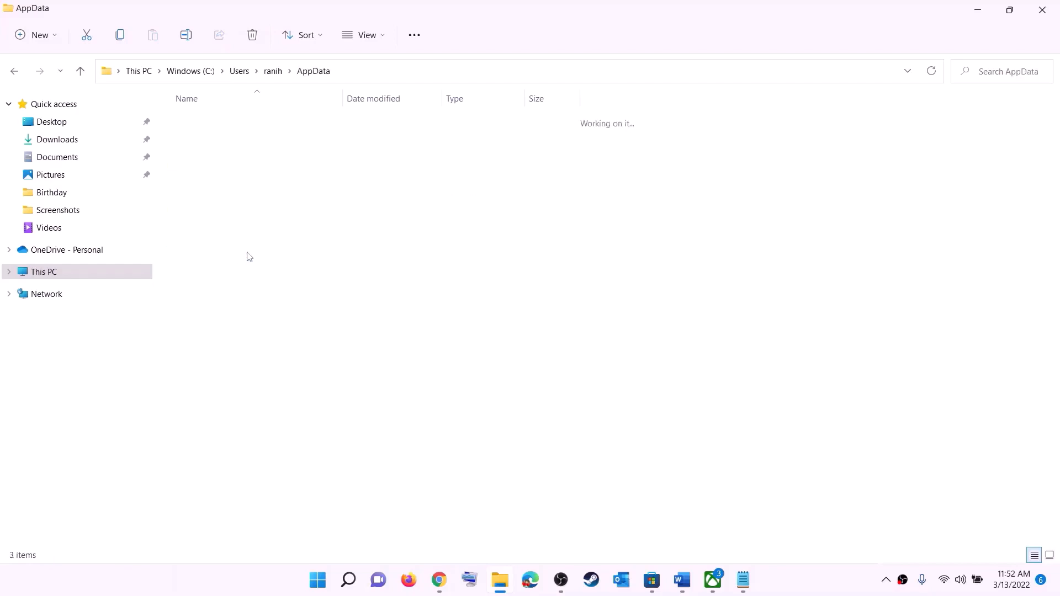
pyautogui.click(214, 123)
pyautogui.doubleClick(215, 123)
pyautogui.click(243, 264)
pyautogui.press('p')
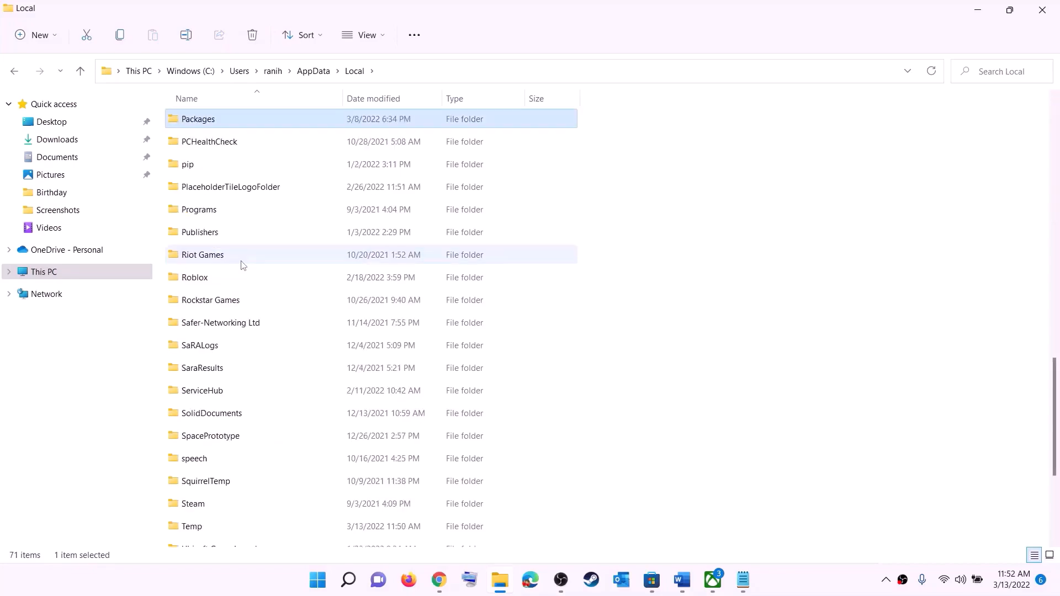
pyautogui.click(228, 126)
pyautogui.click(247, 114)
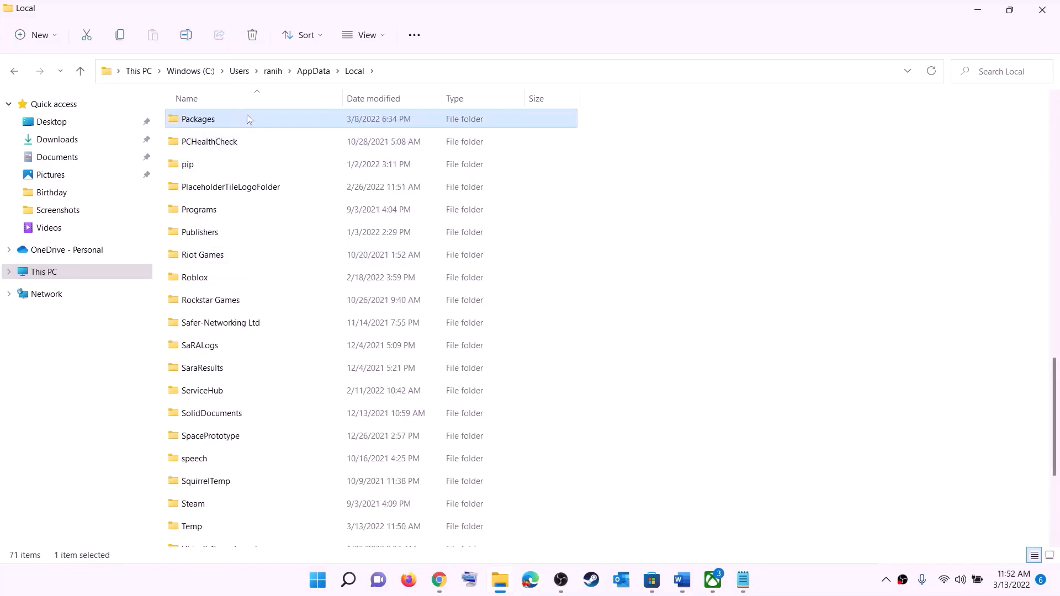
pyautogui.doubleClick(246, 117)
# - Locate the Microsoft.WindowsStore_8wekyb3d8bbwe folder within Packages and open it
pyautogui.scroll(-15, 309, 353)
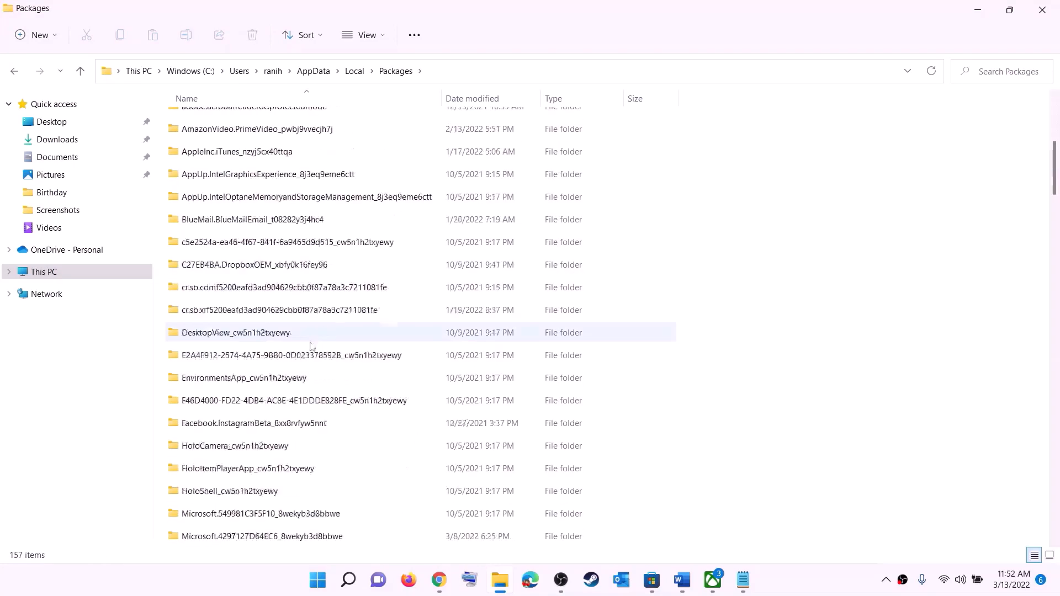
pyautogui.scroll(-20, 313, 358)
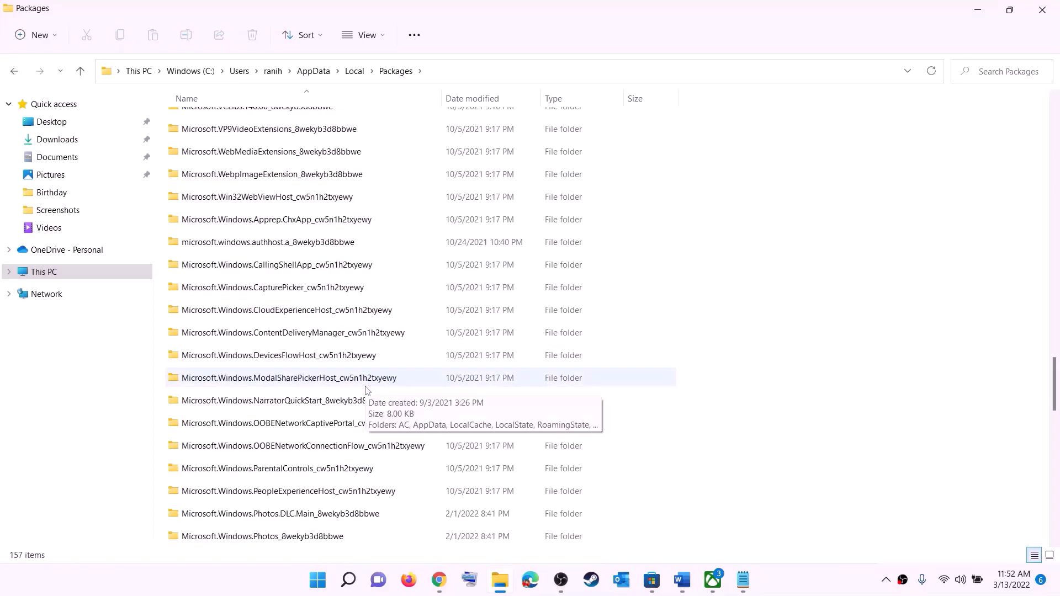
pyautogui.scroll(-6, 365, 390)
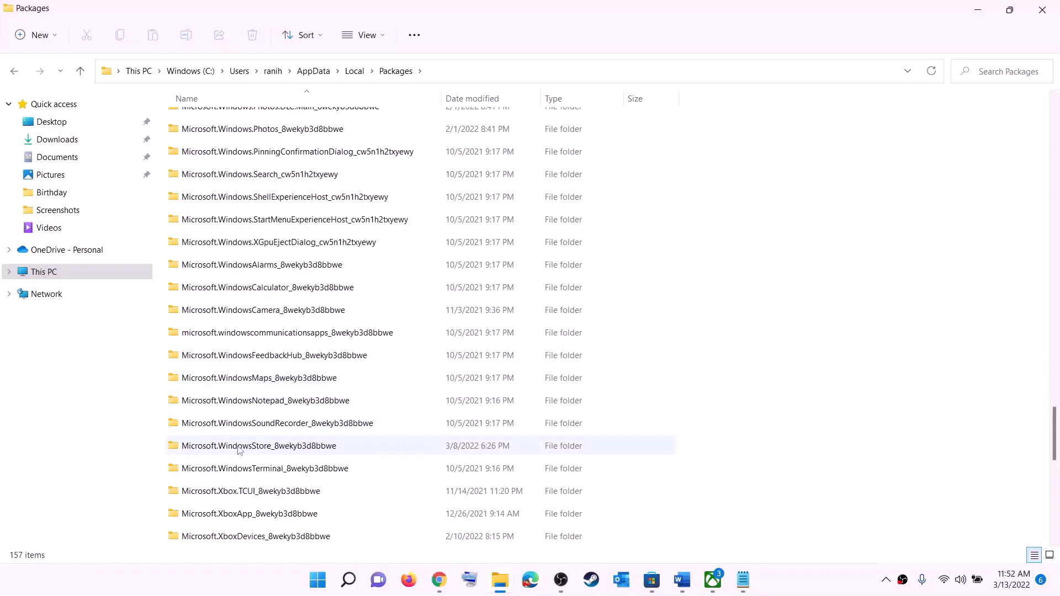
pyautogui.click(239, 448)
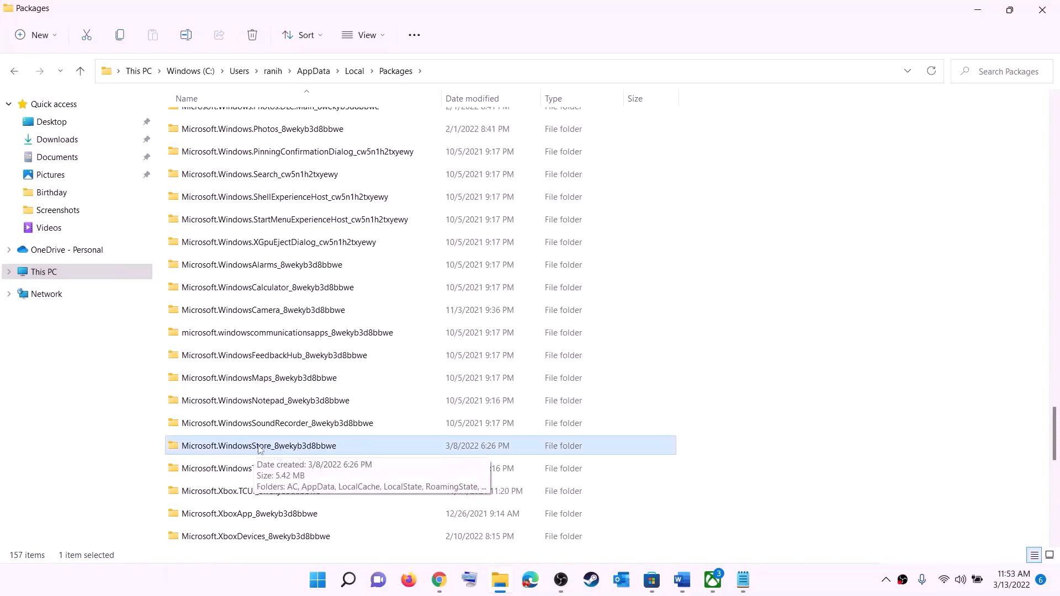
pyautogui.click(213, 445)
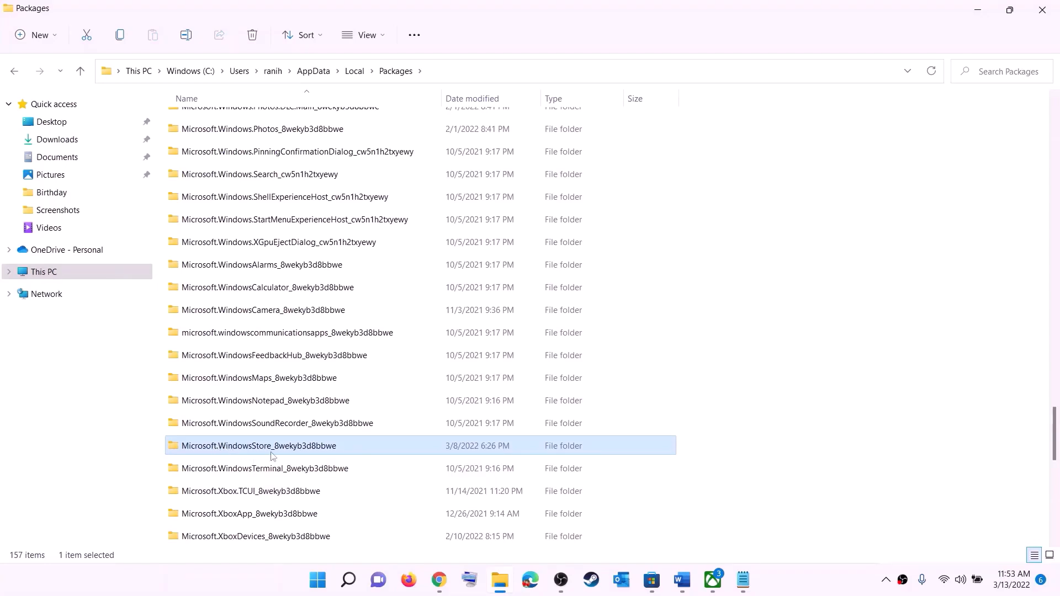
pyautogui.click(387, 447)
pyautogui.click(334, 446)
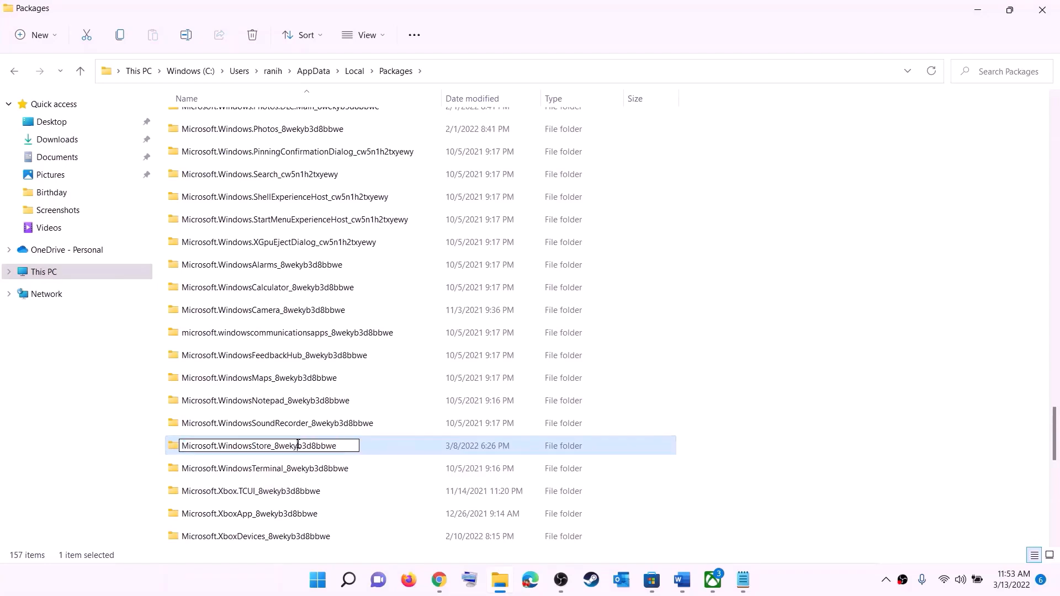
pyautogui.doubleClick(373, 448)
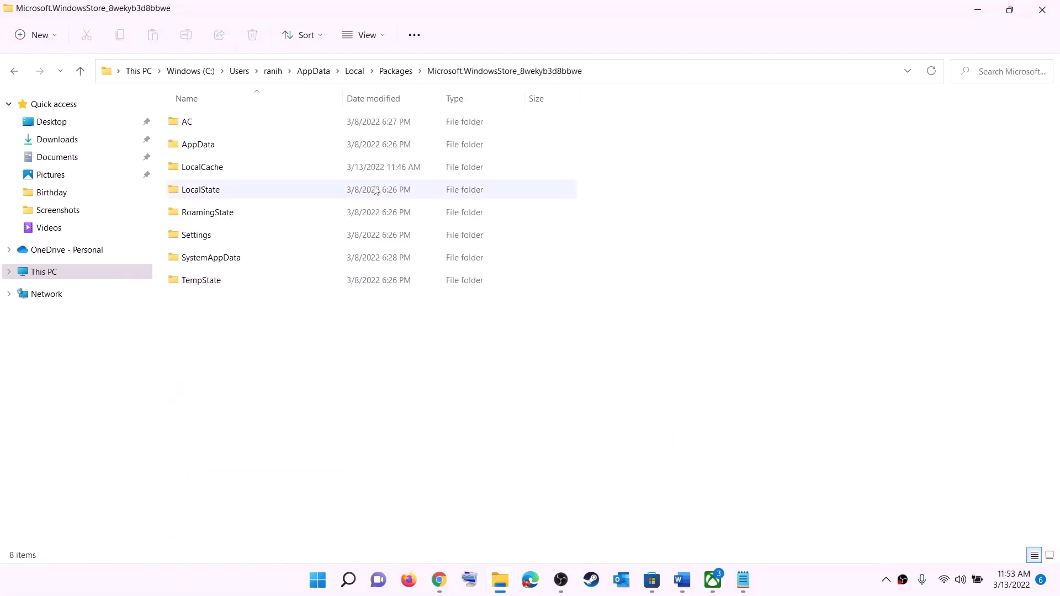
# - Delete the LocalCache folder from the Microsoft Store package folder
pyautogui.click(247, 167)
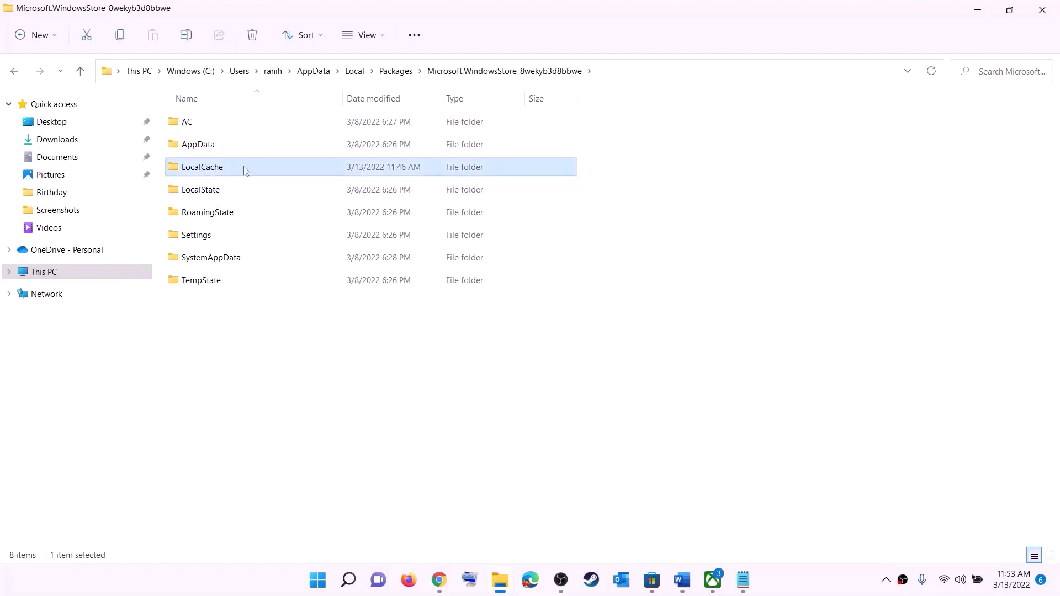
pyautogui.rightClick(213, 171)
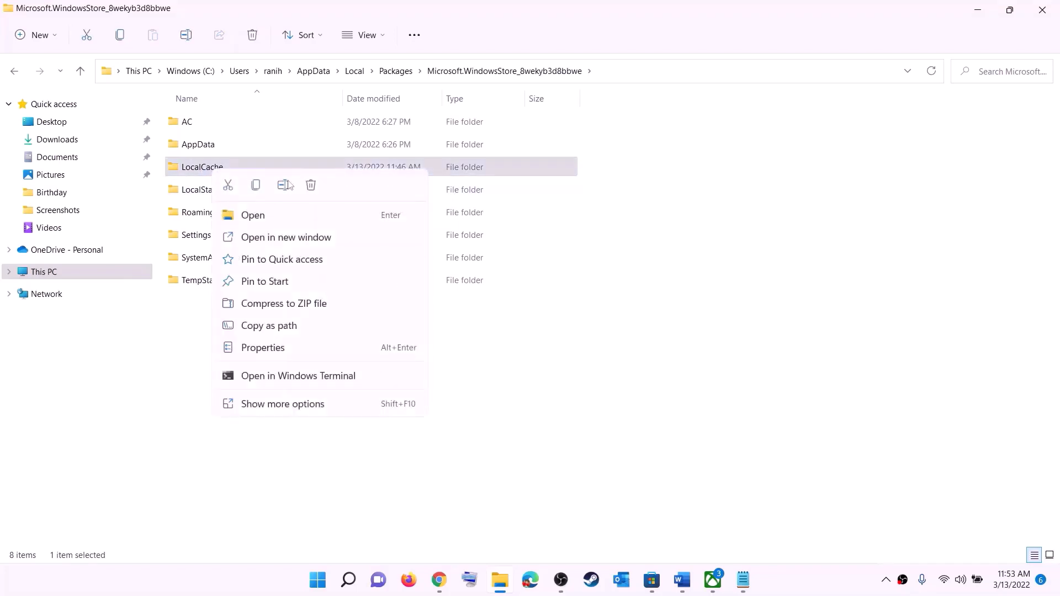
pyautogui.click(311, 186)
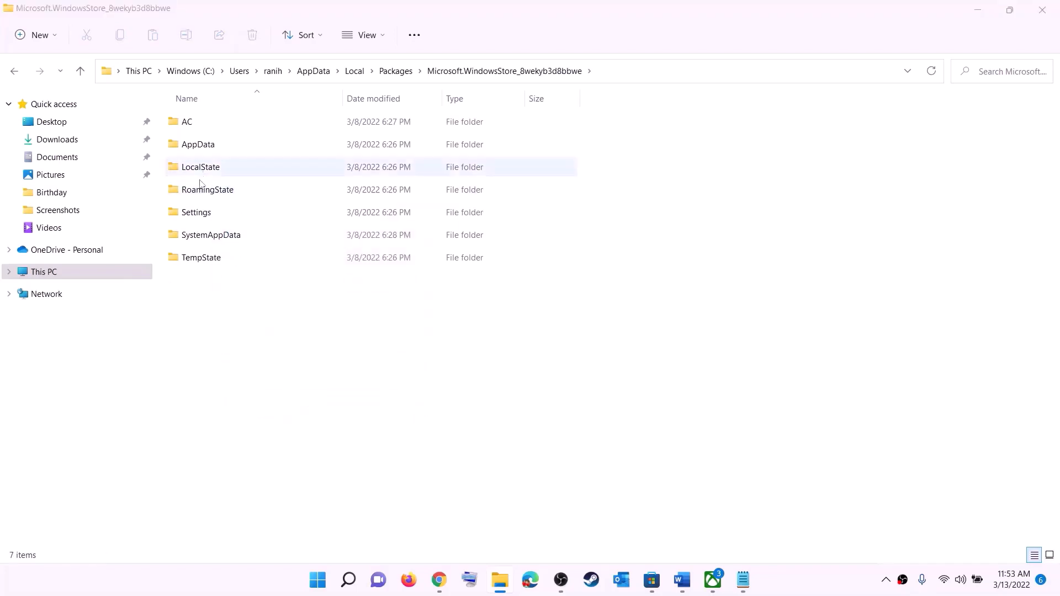
# - Bring up the computer's power options and dismiss them without choosing one
pyautogui.click(318, 580)
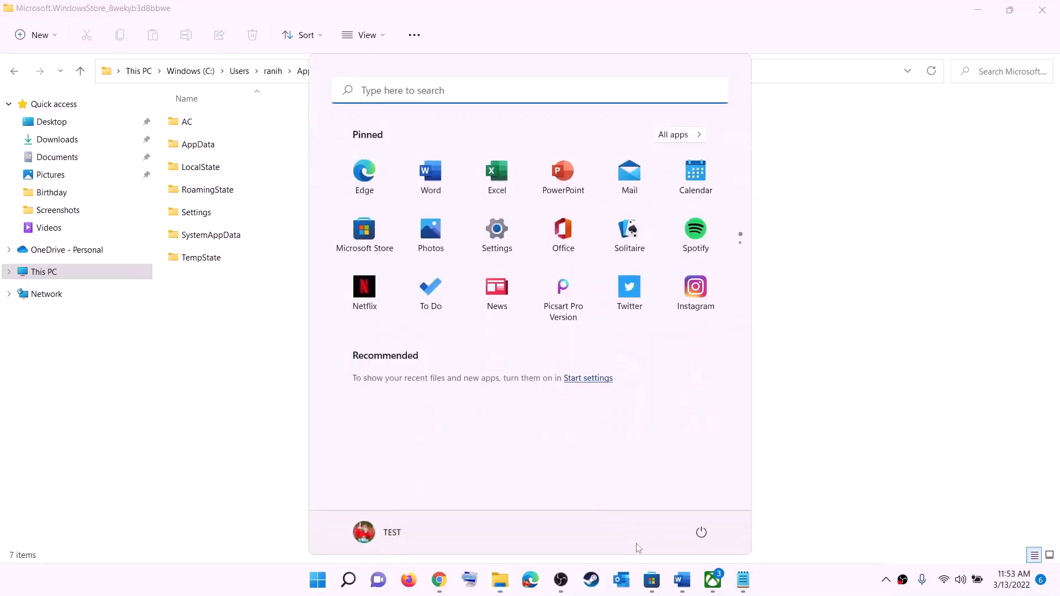
pyautogui.click(699, 537)
pyautogui.click(853, 421)
pyautogui.click(855, 425)
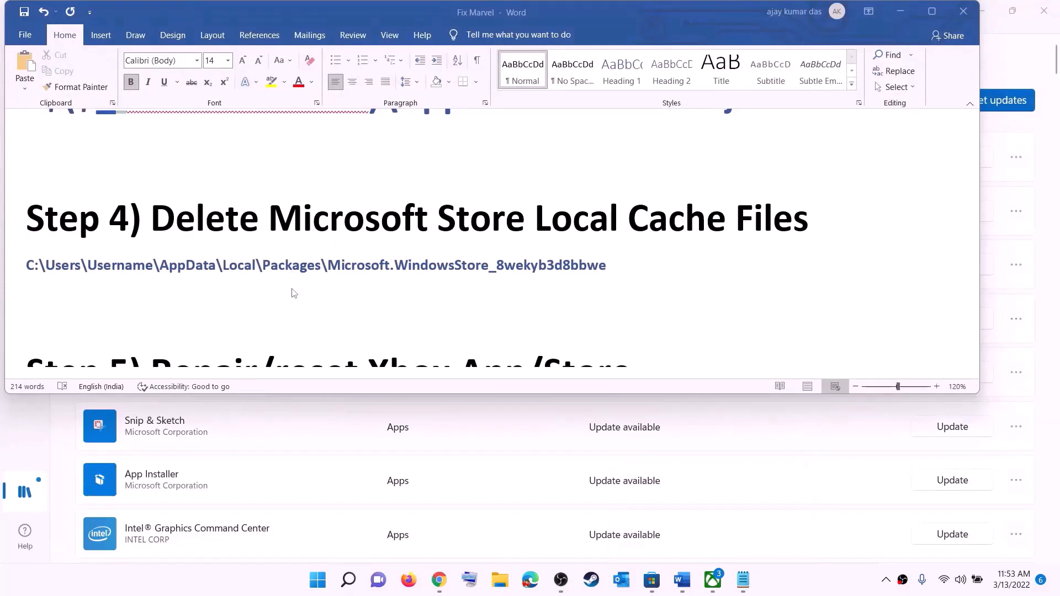
# - In the Fix Marvel Word document, find Step 5 and highlight its text about resetting the Xbox App/Store
pyautogui.scroll(-5, 378, 287)
pyautogui.scroll(3, 331, 274)
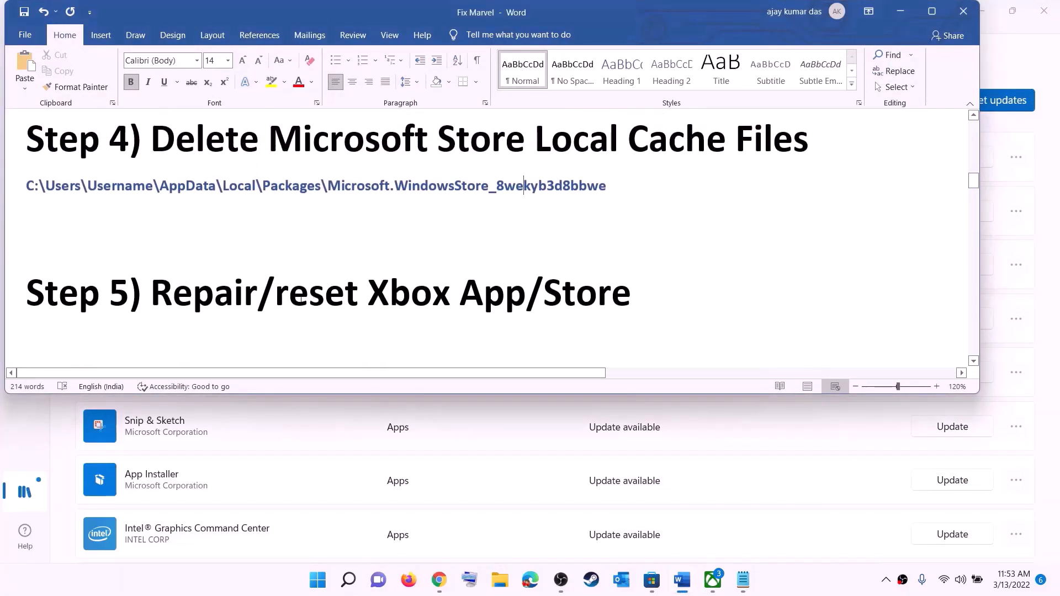
pyautogui.moveTo(258, 298); pyautogui.dragTo(655, 301)
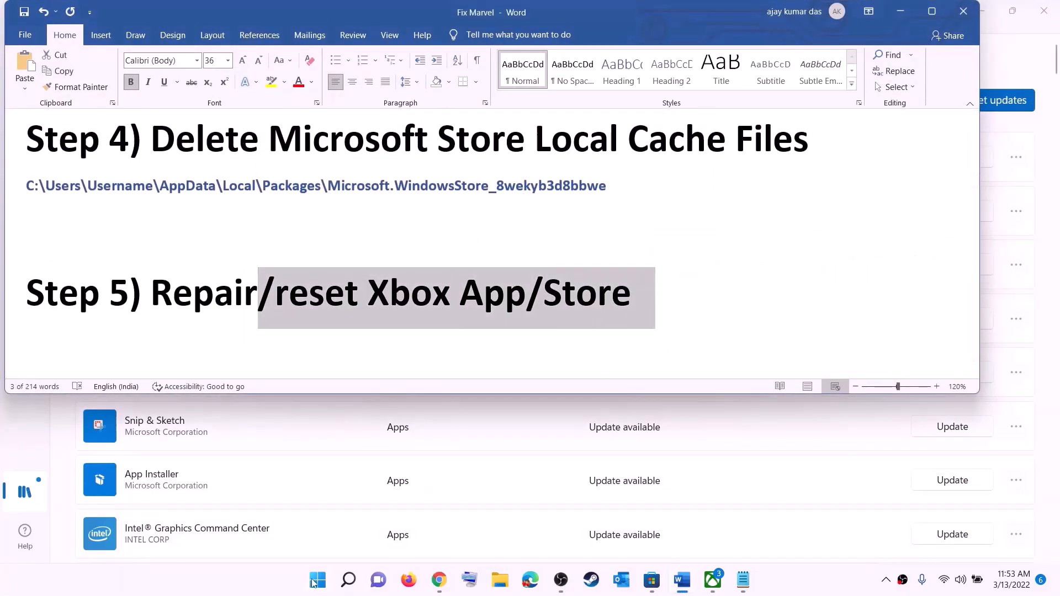
# - Search Windows for "xbox" and open the app settings of the Xbox app
pyautogui.click(317, 580)
pyautogui.write('xbox')
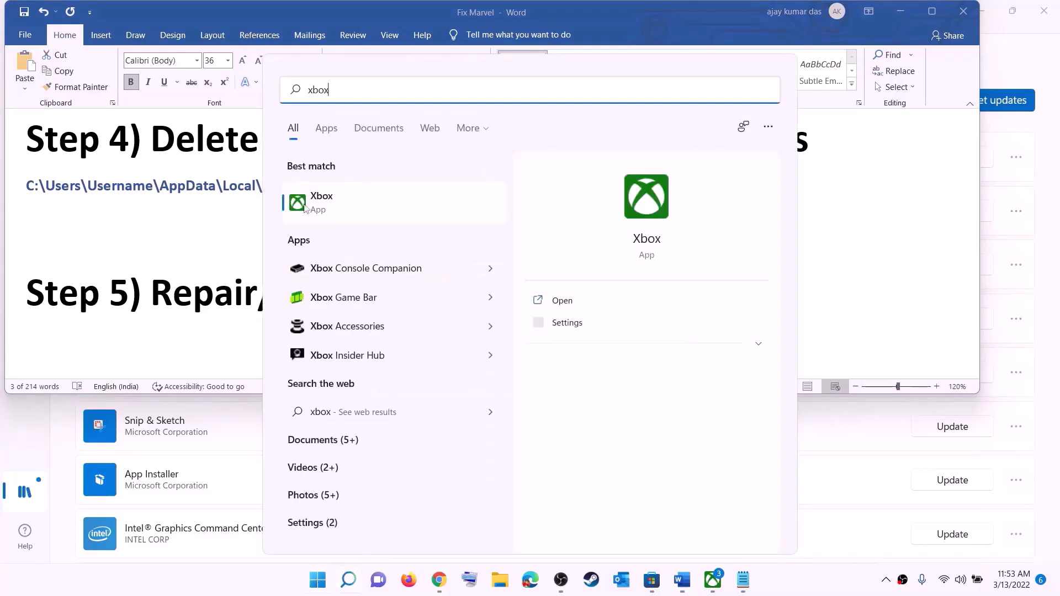
pyautogui.rightClick(331, 207)
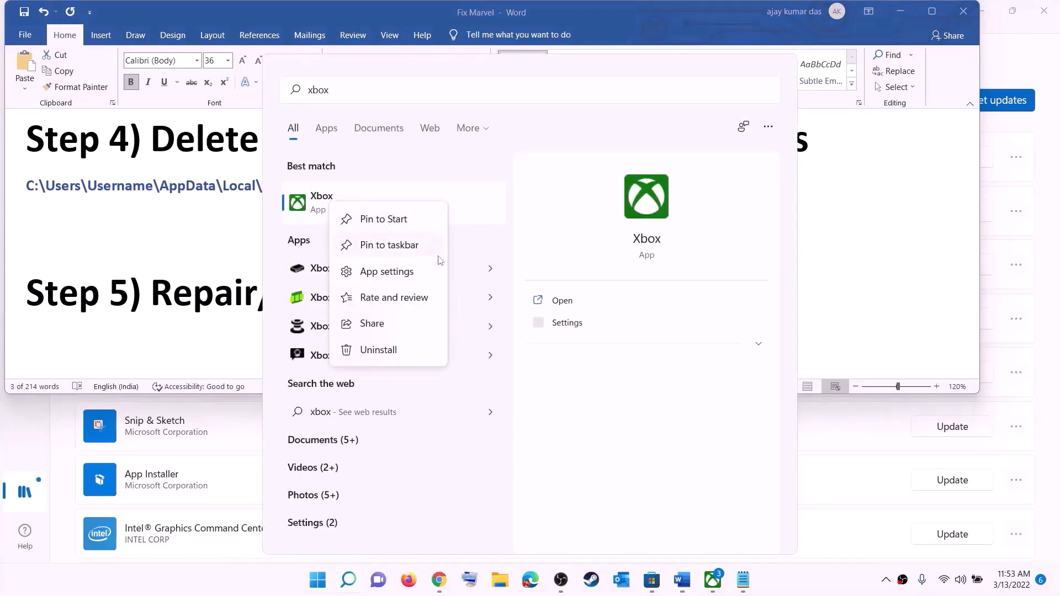
pyautogui.click(397, 278)
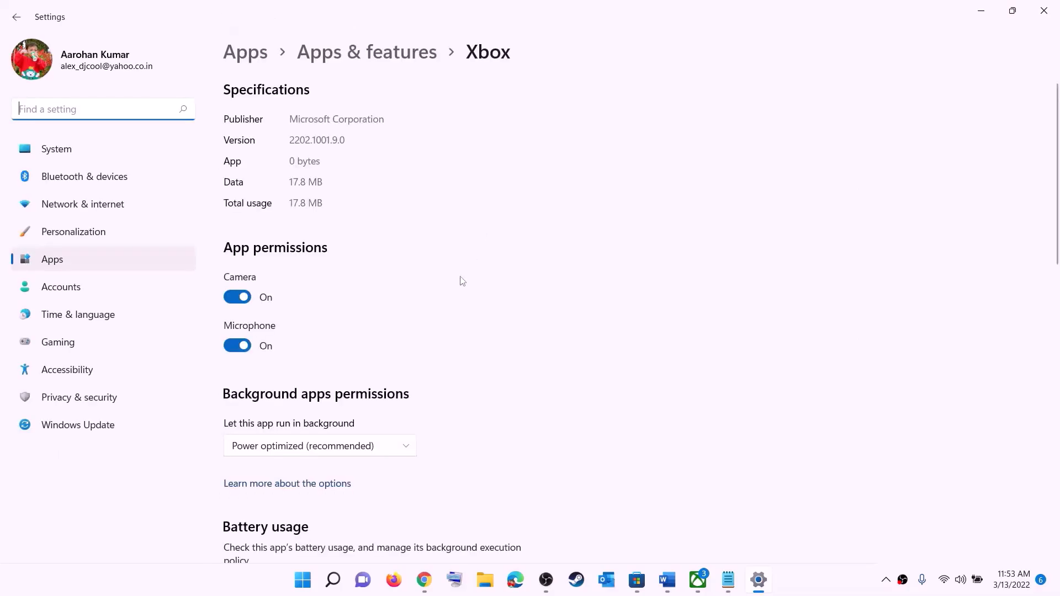
# - Repair the Xbox app, then reset it and confirm deleting its data
pyautogui.scroll(-10, 414, 337)
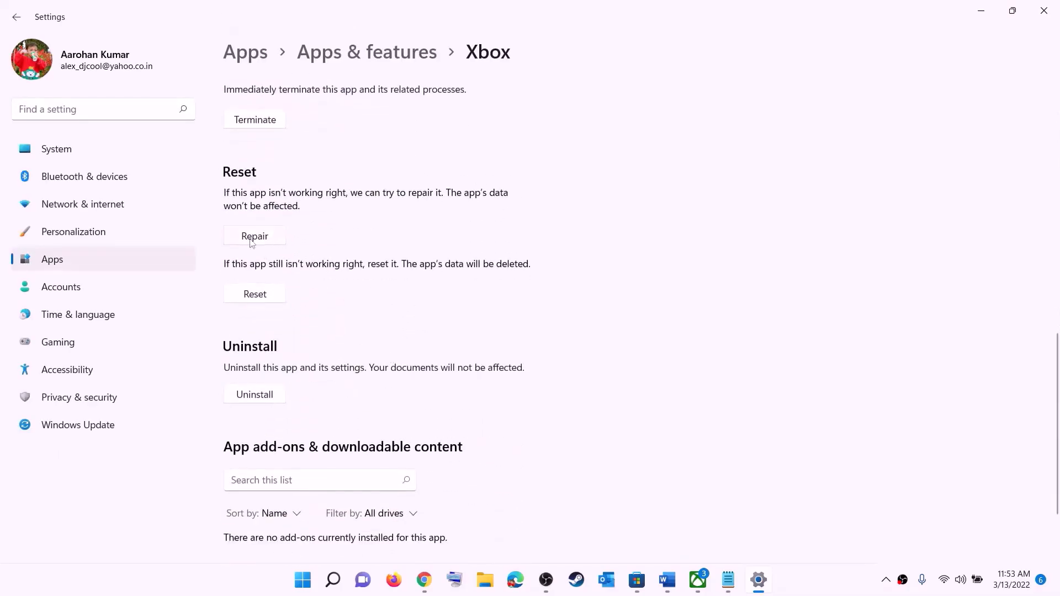
pyautogui.click(254, 238)
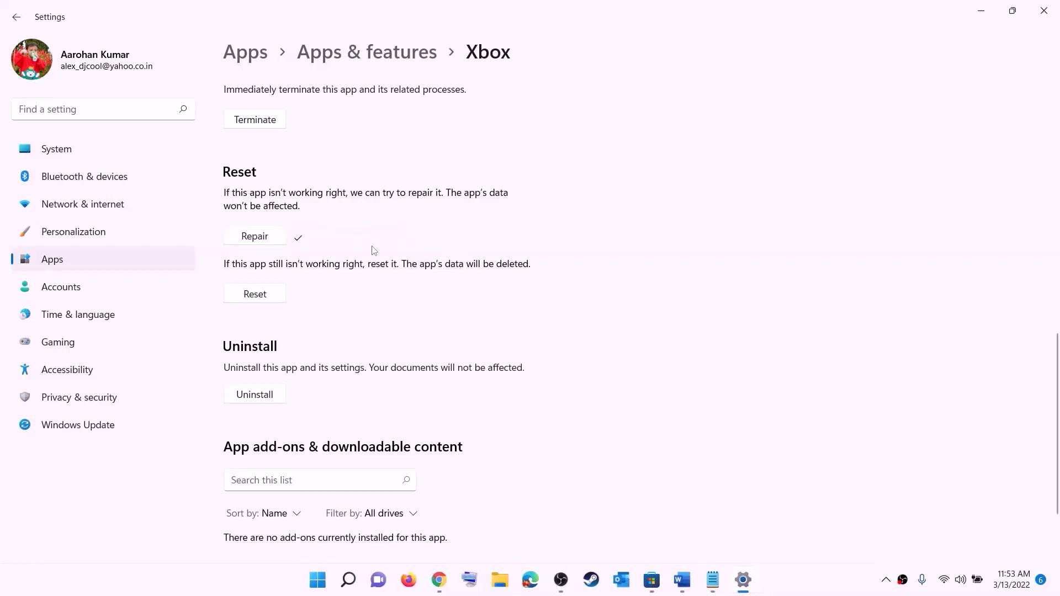
pyautogui.click(254, 296)
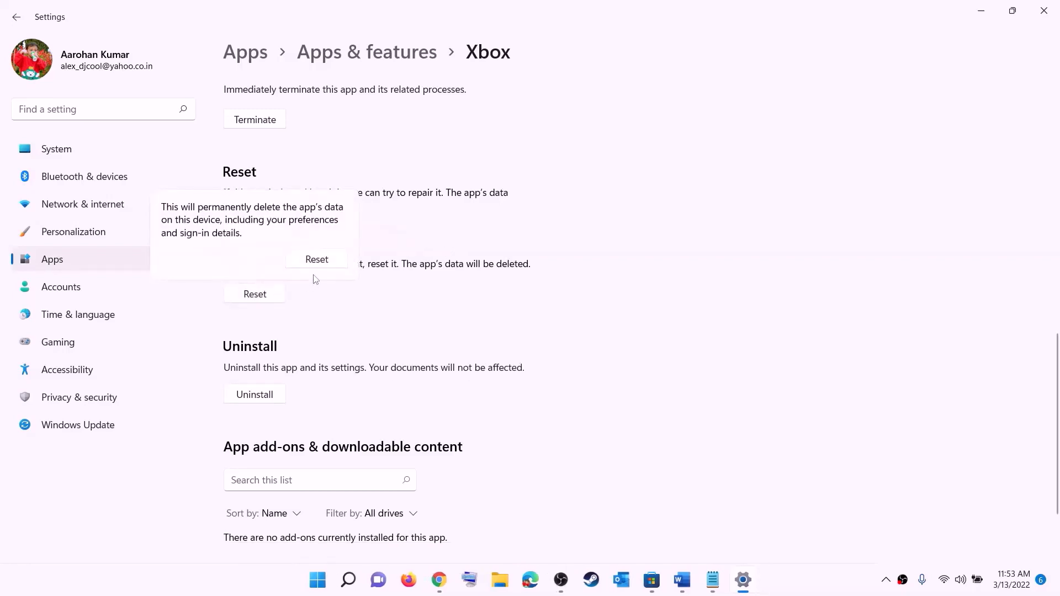
pyautogui.click(325, 264)
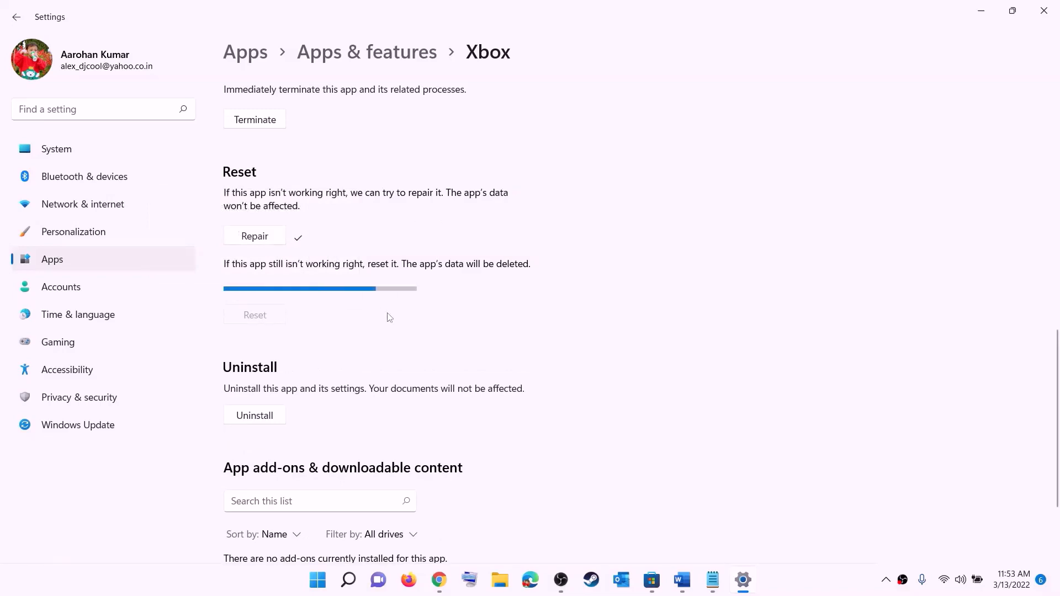
# - Search Windows for "store" and open the app settings of Microsoft Store
pyautogui.click(316, 583)
pyautogui.write('store')
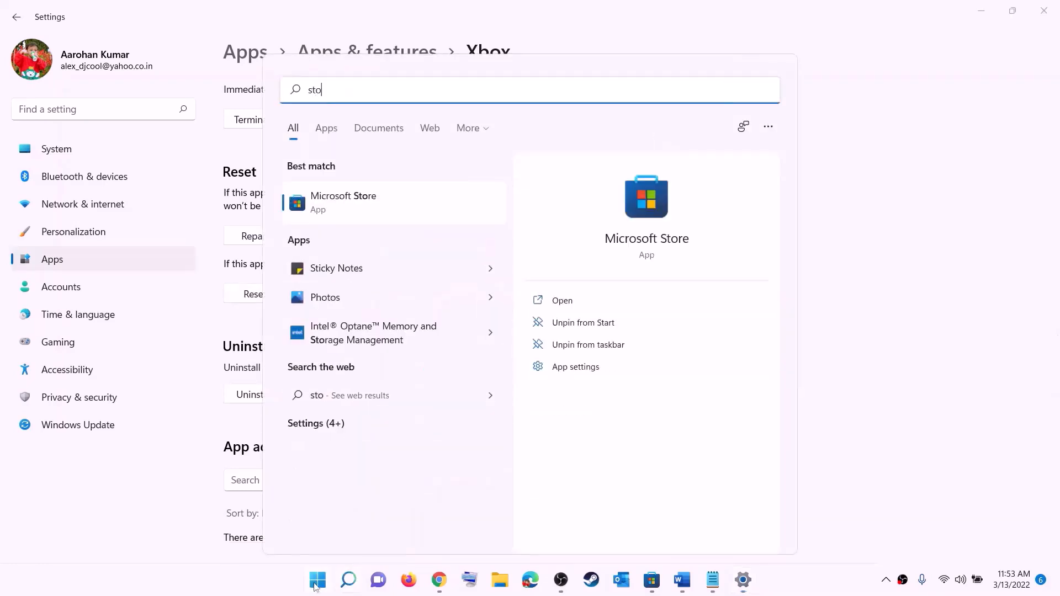
pyautogui.rightClick(343, 211)
pyautogui.click(411, 290)
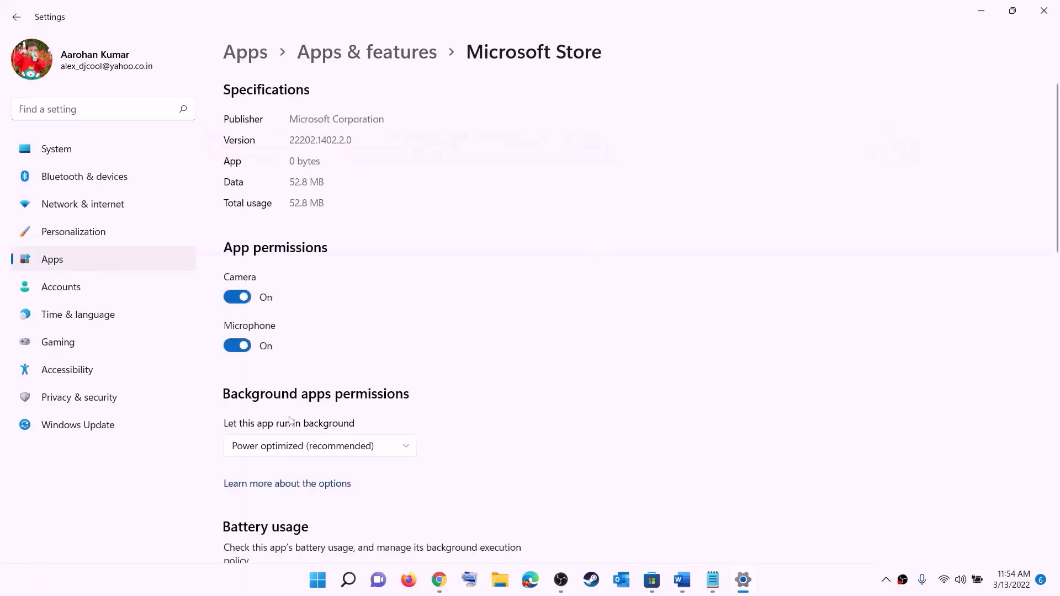
# - Repair Microsoft Store, then reset it and confirm deleting its data
pyautogui.scroll(-12, 331, 407)
pyautogui.click(258, 398)
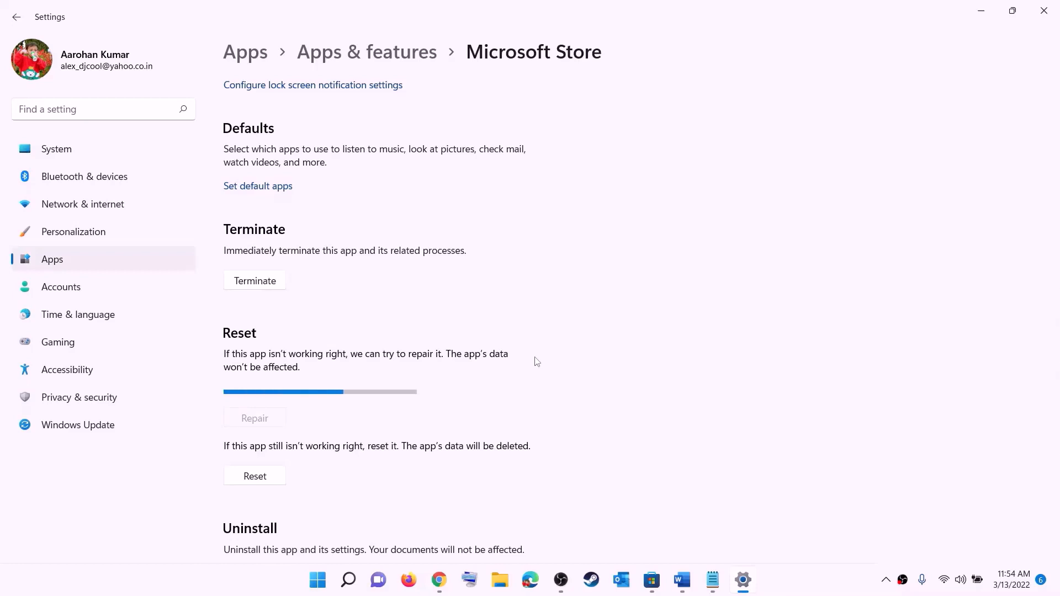
pyautogui.click(262, 478)
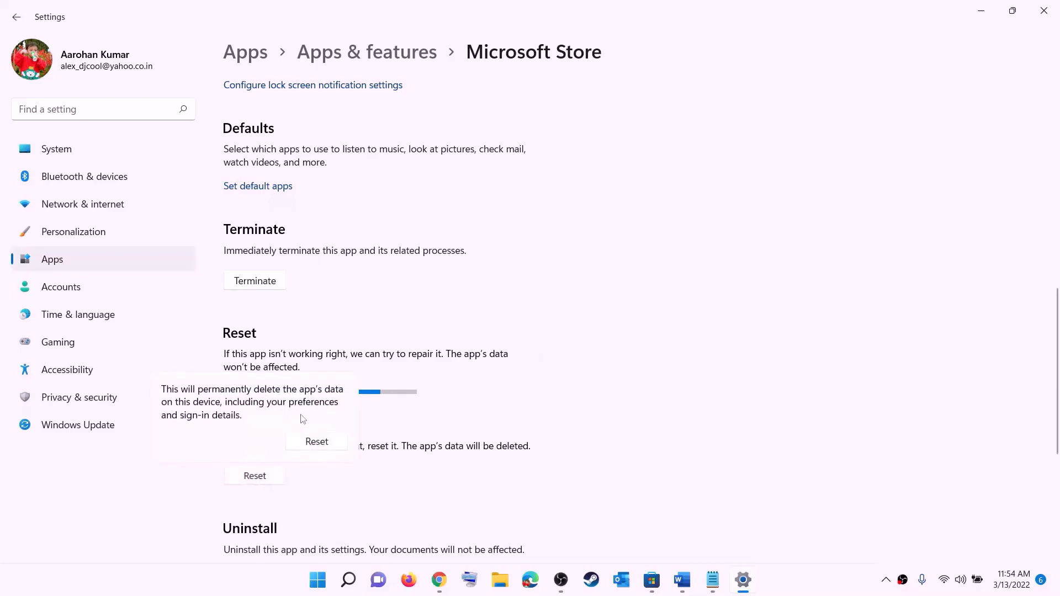
pyautogui.click(318, 441)
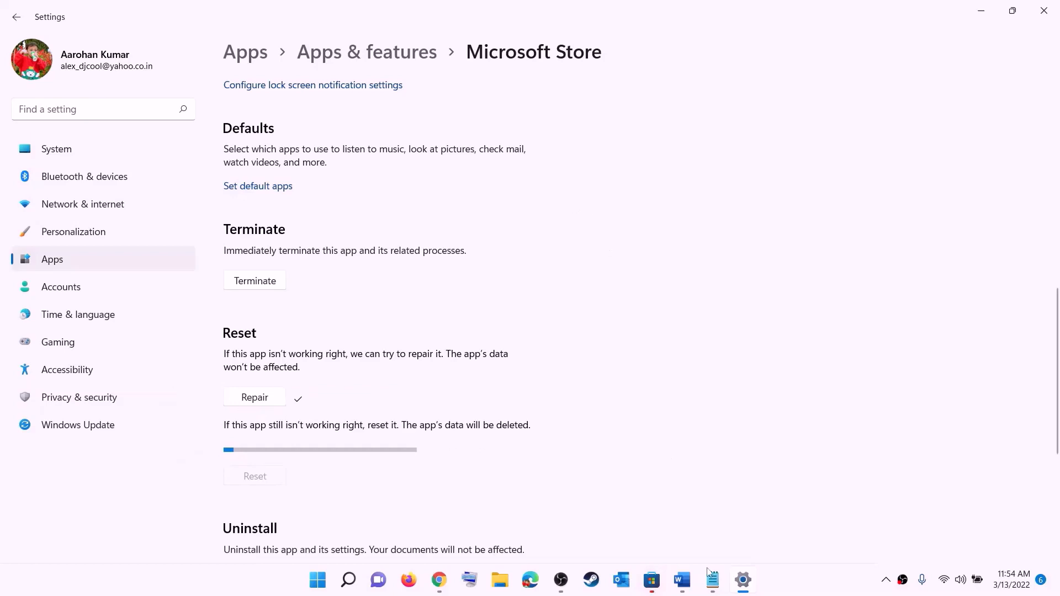
# - Switch back to the Word document and highlight Step 6 about updating the Xbox App/Store from the store library
pyautogui.click(682, 579)
pyautogui.scroll(-2, 182, 290)
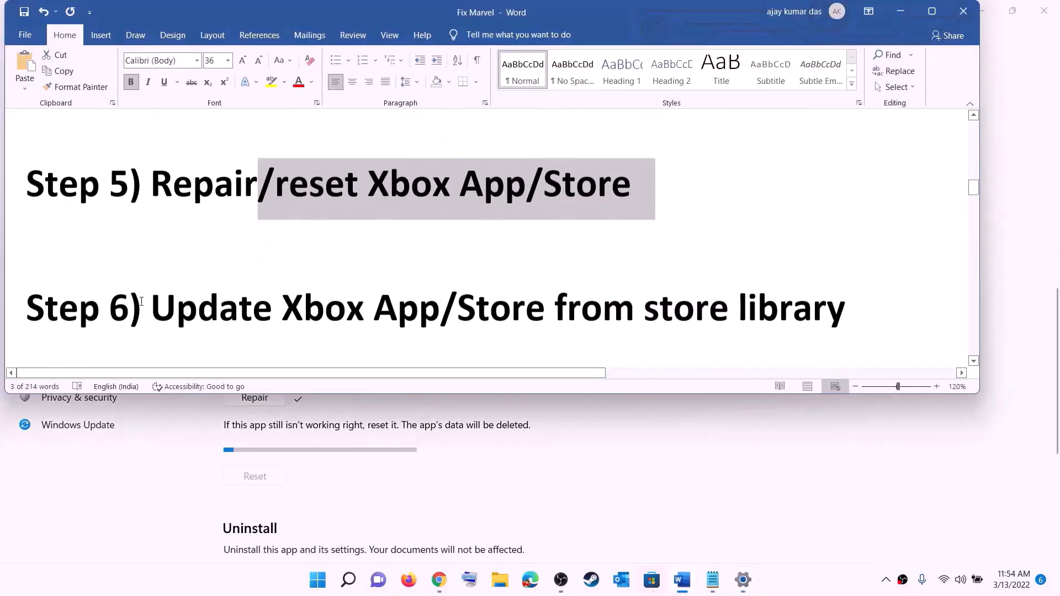
pyautogui.moveTo(182, 289); pyautogui.dragTo(553, 291)
pyautogui.moveTo(634, 291); pyautogui.dragTo(841, 287)
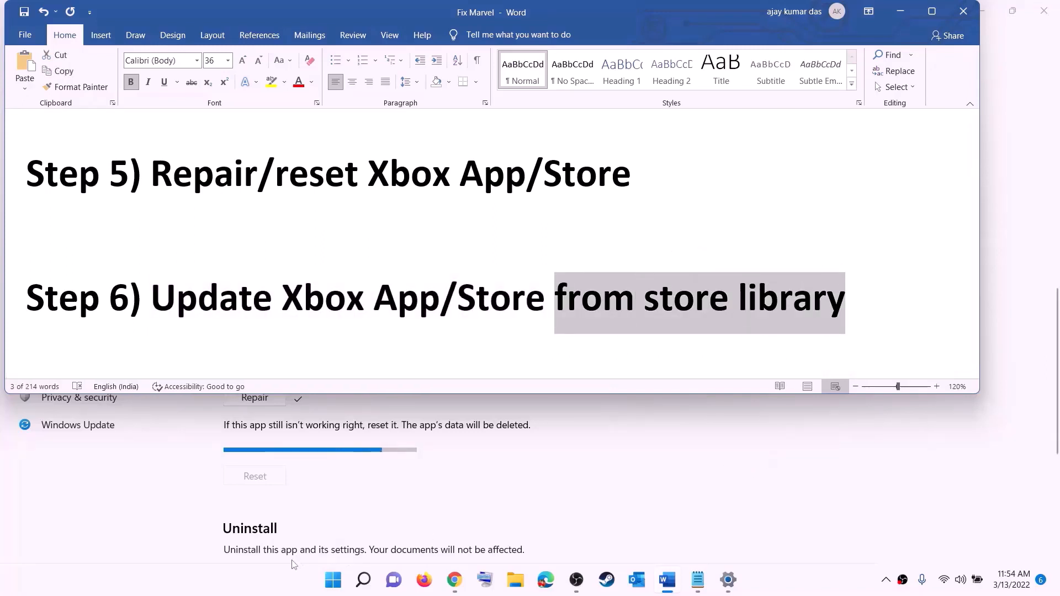
# - Search Windows for "store", launch Microsoft Store and open its Library of app updates
pyautogui.click(332, 580)
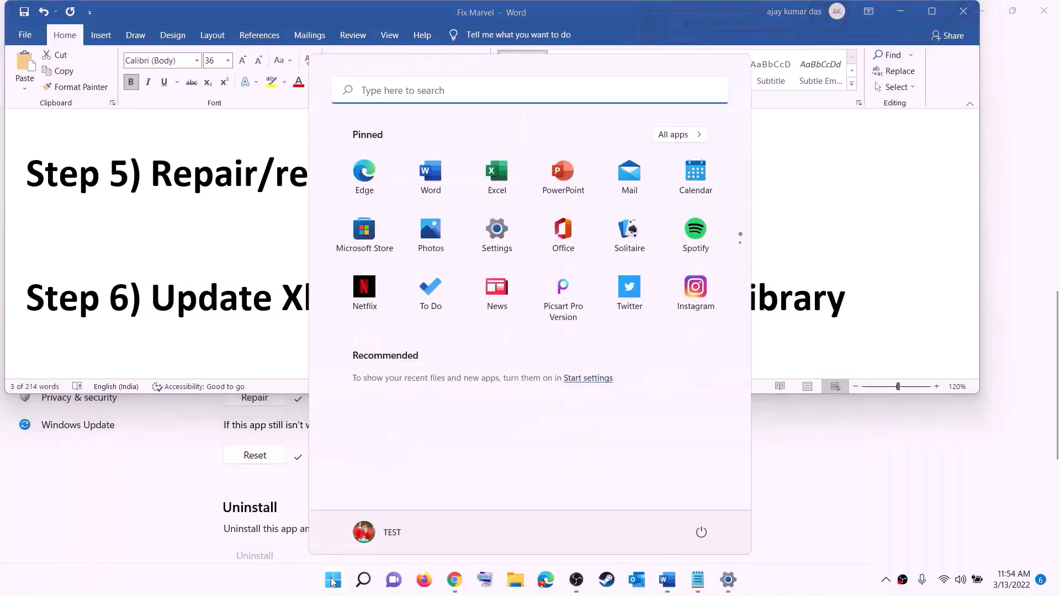
pyautogui.write('store')
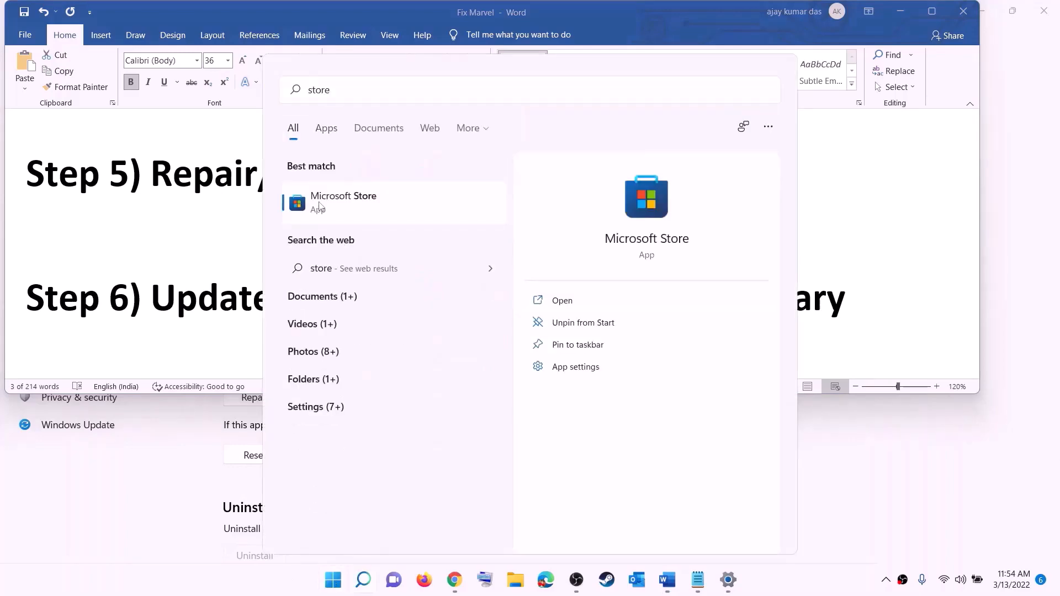
pyautogui.click(320, 206)
pyautogui.click(720, 10)
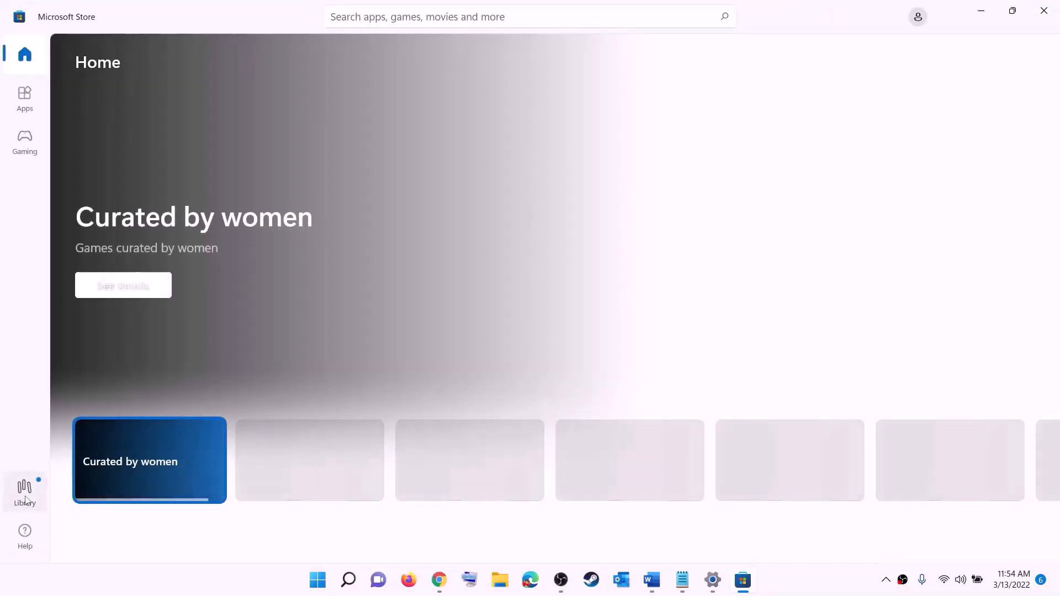
pyautogui.click(26, 498)
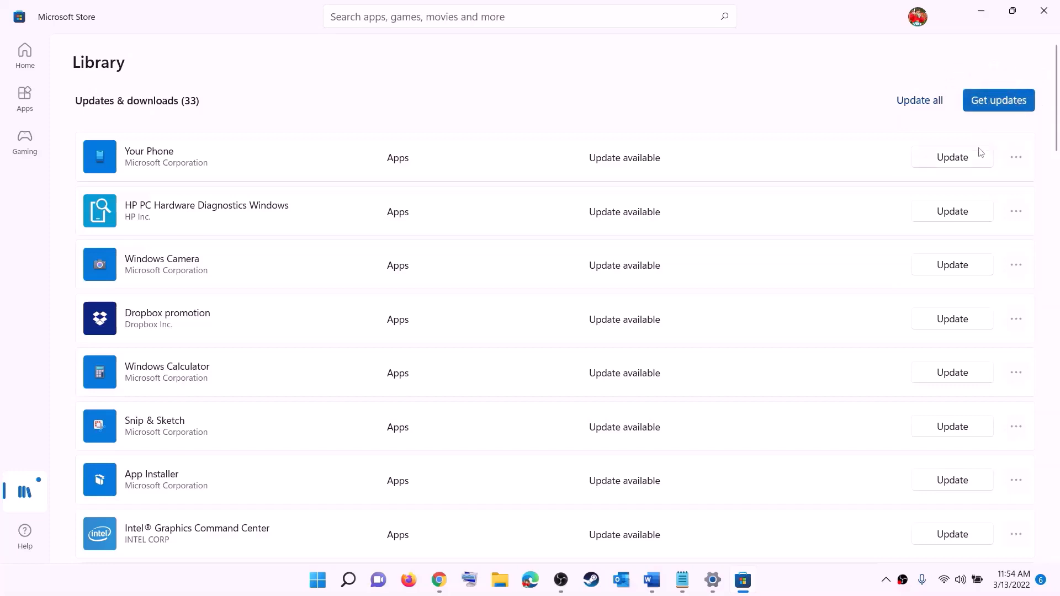
# - Minimize Microsoft Store and highlight the Xbox identity provider text in Step 7 of the Word document
pyautogui.click(981, 11)
pyautogui.scroll(-3, 211, 318)
pyautogui.scroll(-2, 211, 318)
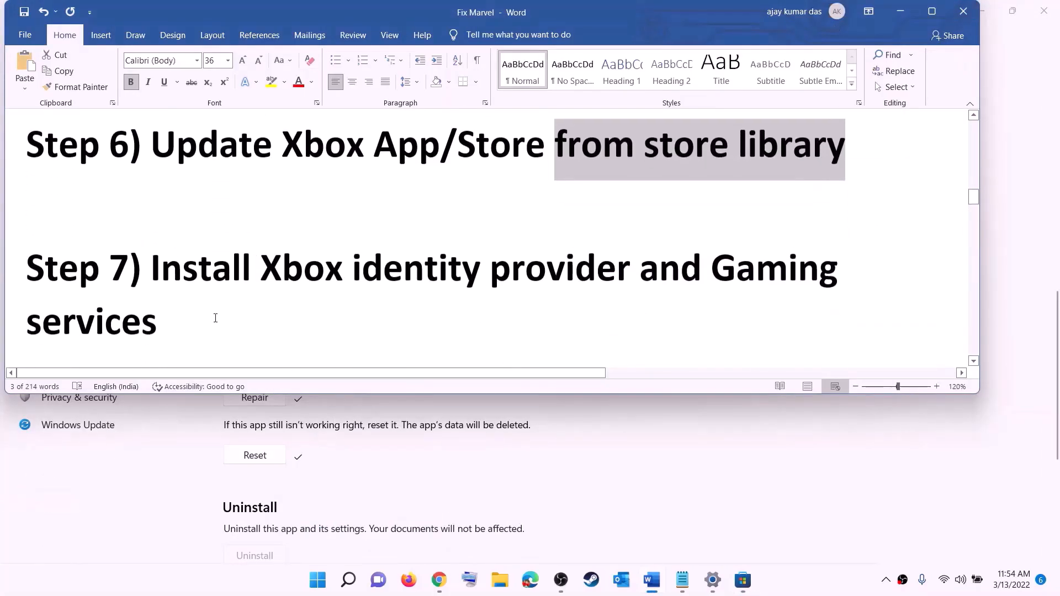
pyautogui.moveTo(261, 263); pyautogui.dragTo(709, 264)
# - Select the xbox-identity-provider link under Step 7 and open it in the browser
pyautogui.scroll(-2, 345, 296)
pyautogui.scroll(-2, 345, 295)
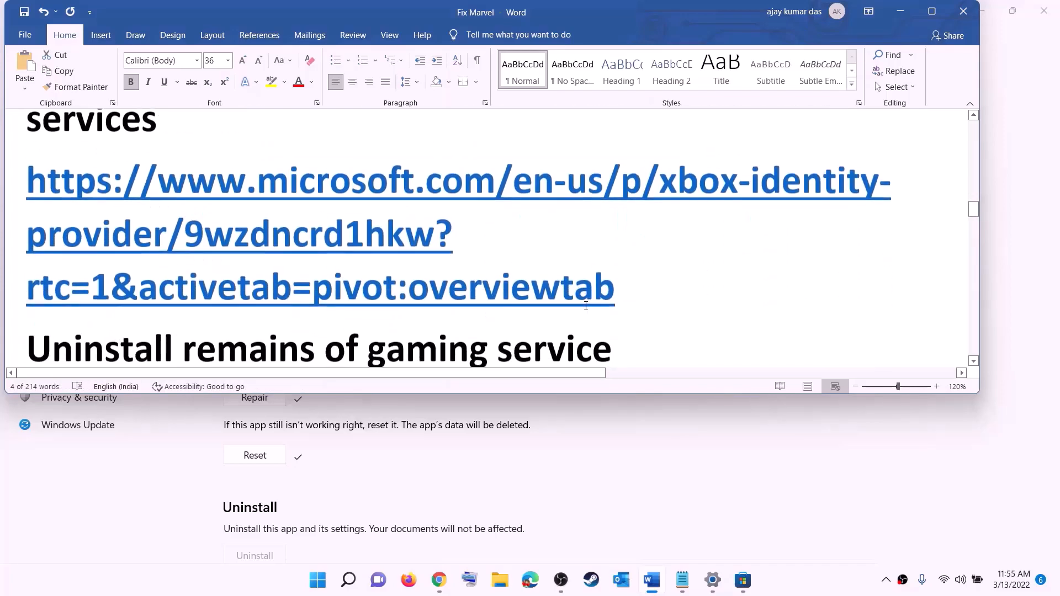
pyautogui.moveTo(617, 287); pyautogui.dragTo(14, 196)
pyautogui.rightClick(180, 221)
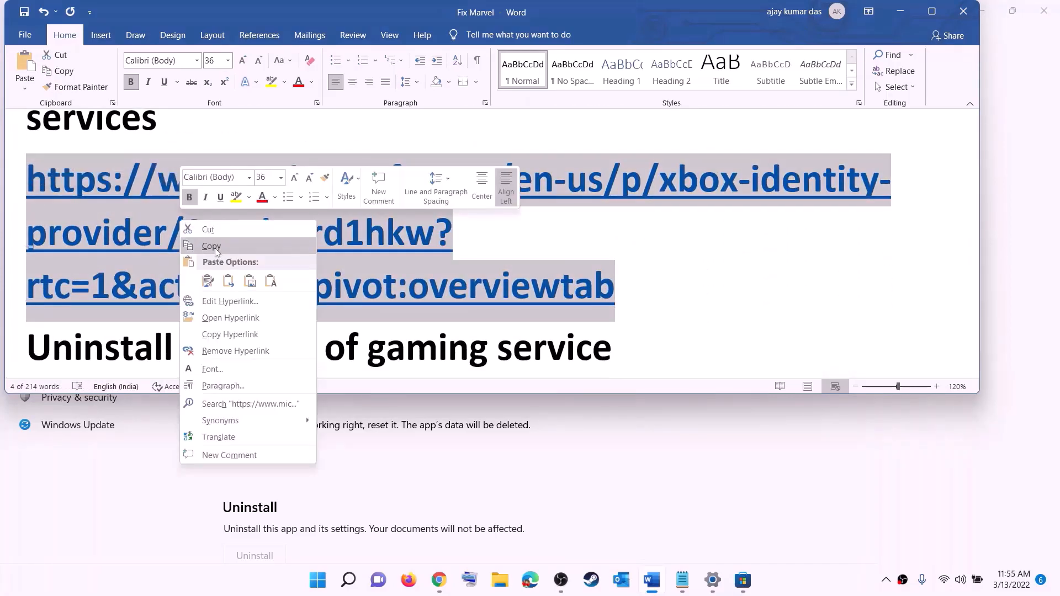
pyautogui.click(212, 324)
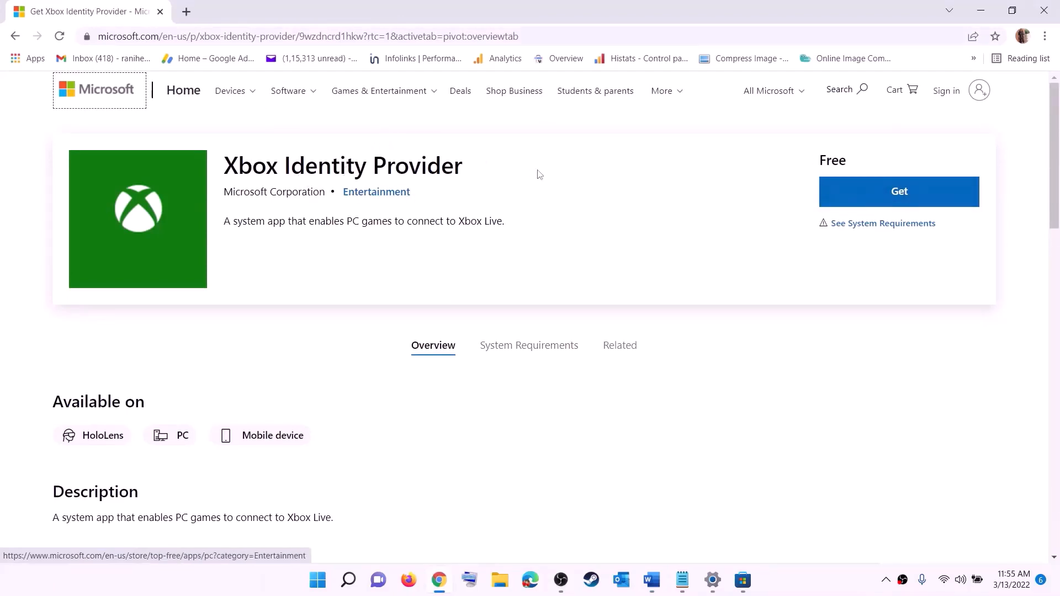
# - Get Xbox Identity Provider from its web page, allow Microsoft Store to open, and check the app's listing there
pyautogui.click(895, 197)
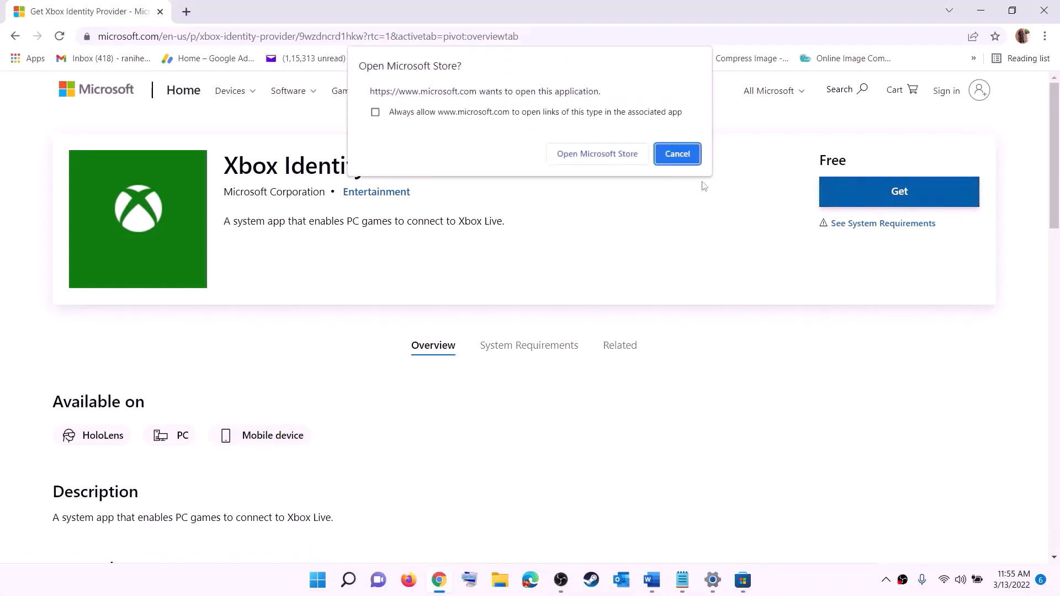
pyautogui.click(590, 155)
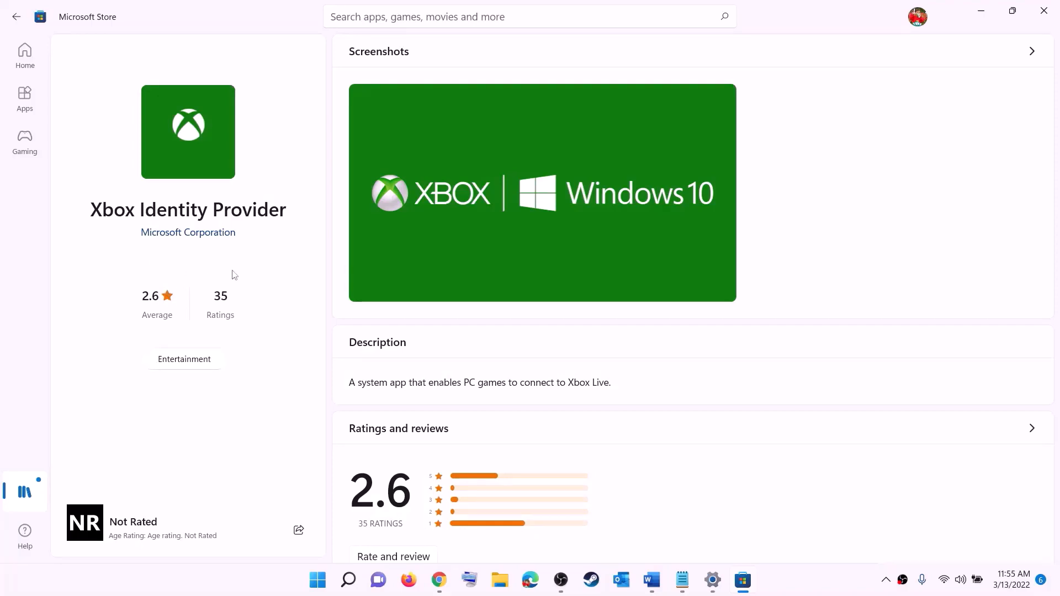
pyautogui.moveTo(88, 212); pyautogui.dragTo(286, 205)
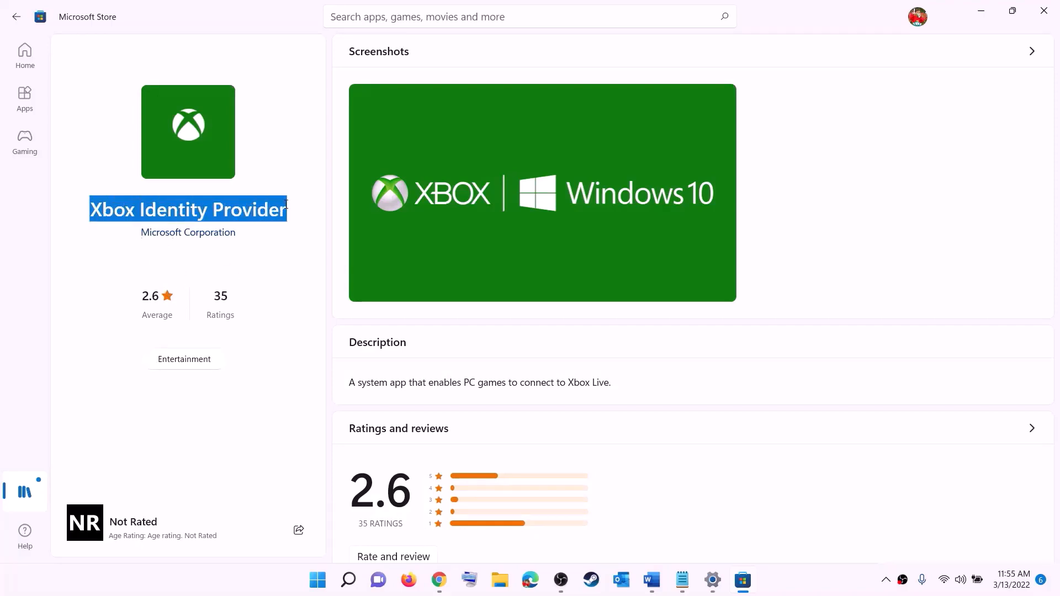
pyautogui.click(176, 269)
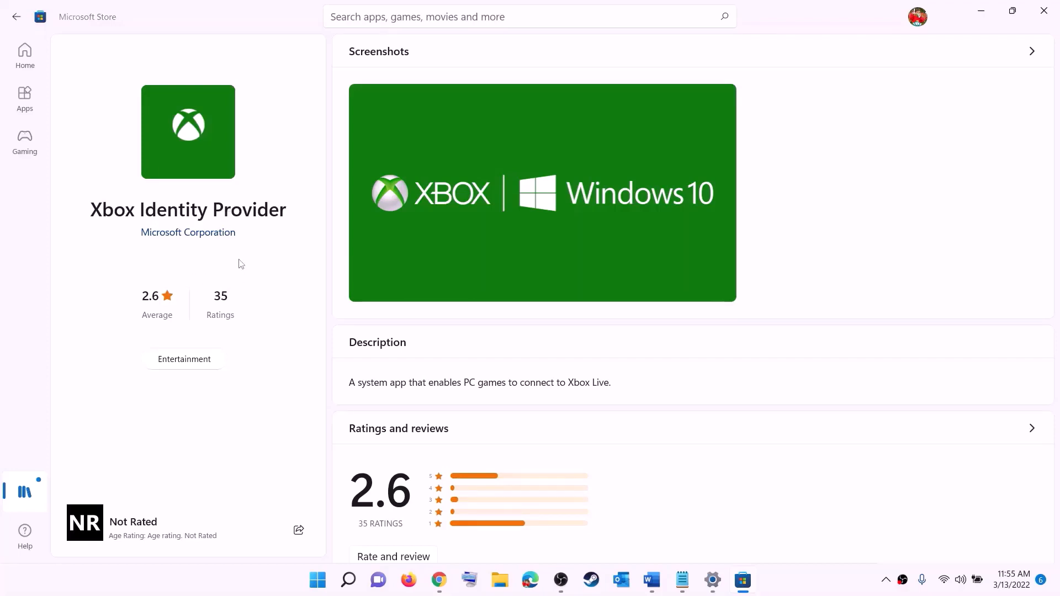
# - Return to the Word document and copy the command "get-appxpackage Microsoft.GamingServices | remove-AppxPackage -allusers"
pyautogui.hotkey('alt', 'Tab')
pyautogui.click(651, 580)
pyautogui.scroll(-5, 306, 266)
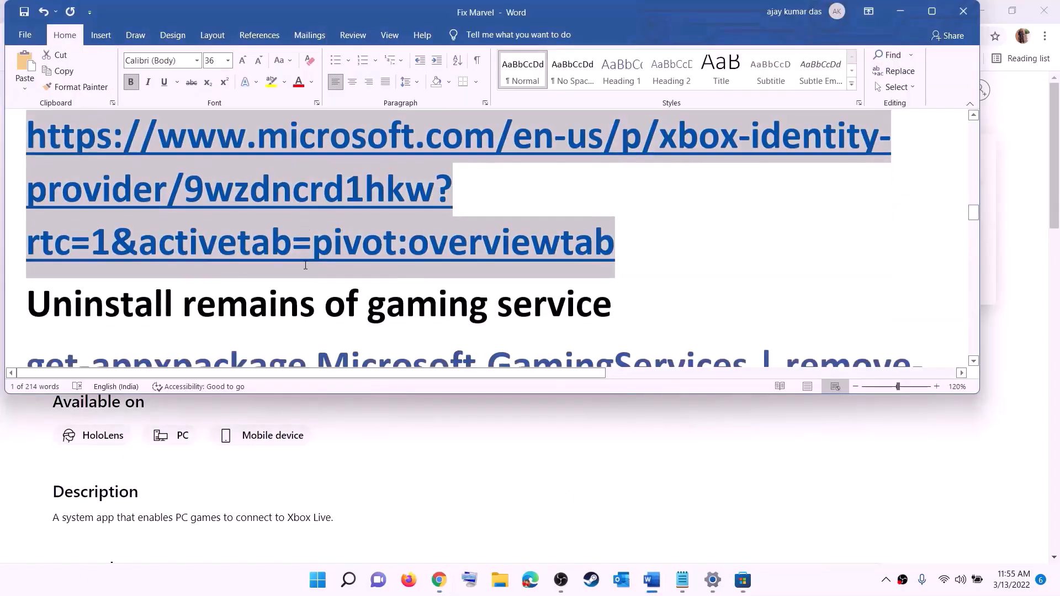
pyautogui.moveTo(422, 271); pyautogui.dragTo(26, 212)
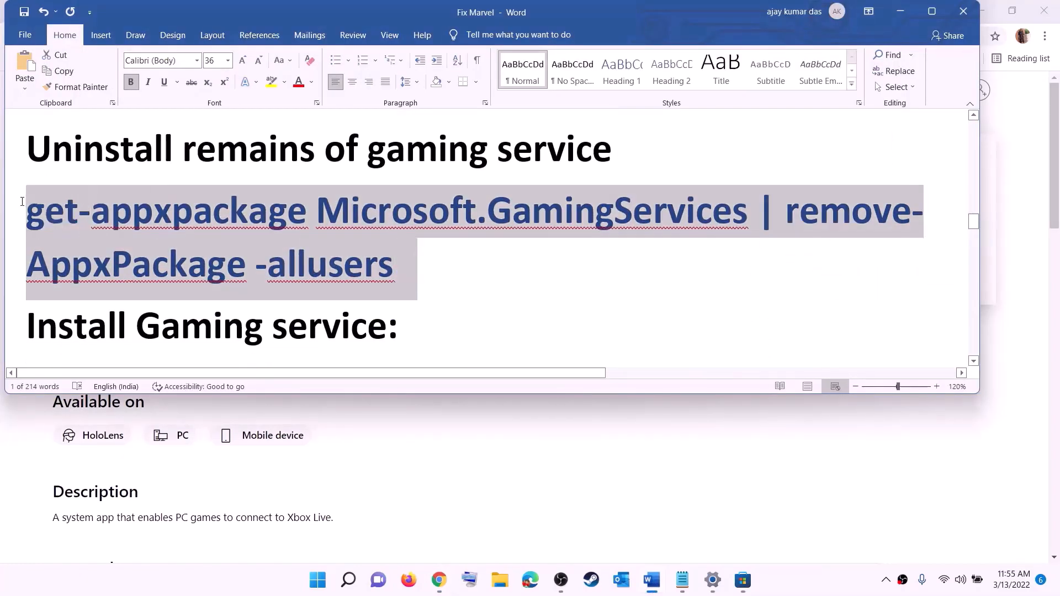
pyautogui.rightClick(116, 233)
pyautogui.click(147, 258)
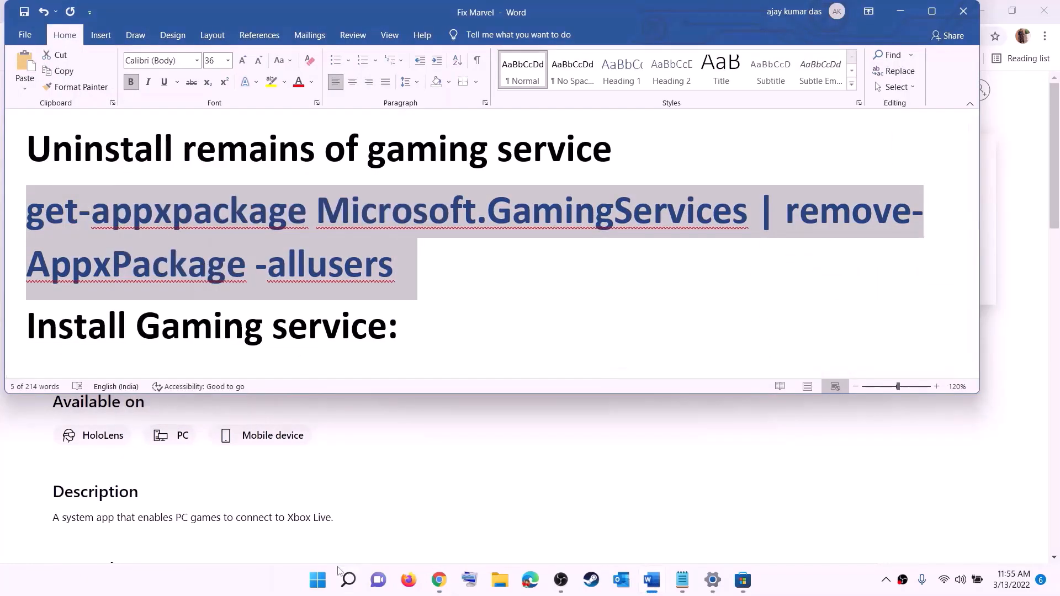
# - Run Windows PowerShell as administrator, approving the User Account Control request
pyautogui.click(319, 585)
pyautogui.write('powe')
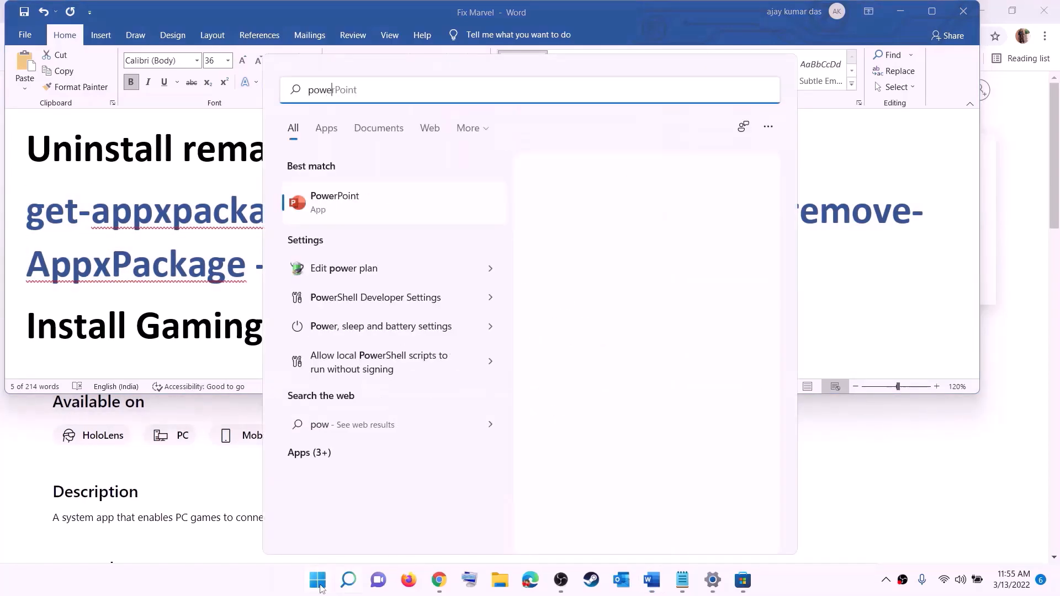
pyautogui.write('rshell')
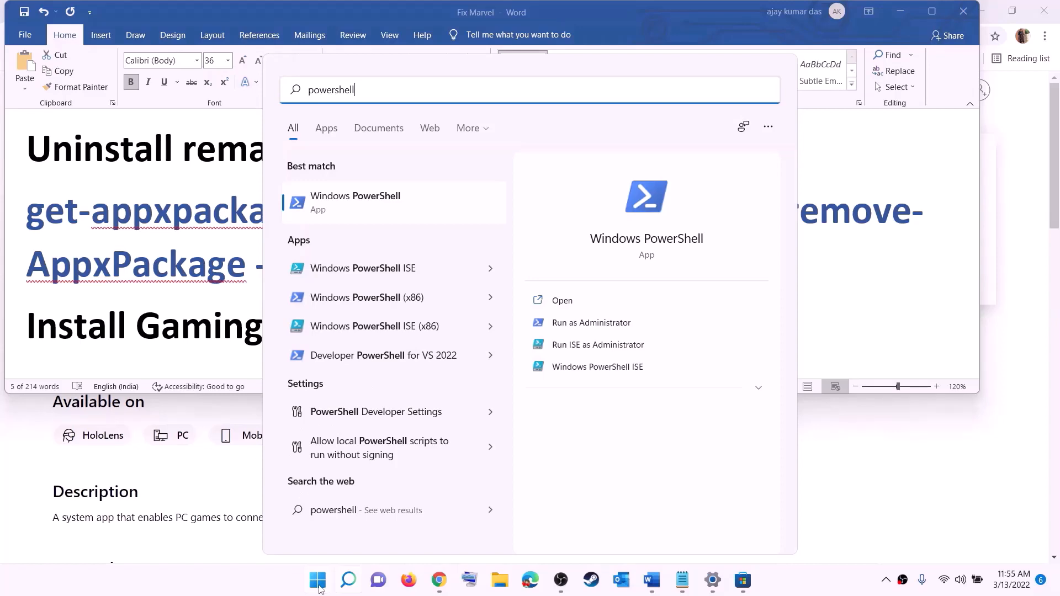
pyautogui.rightClick(363, 214)
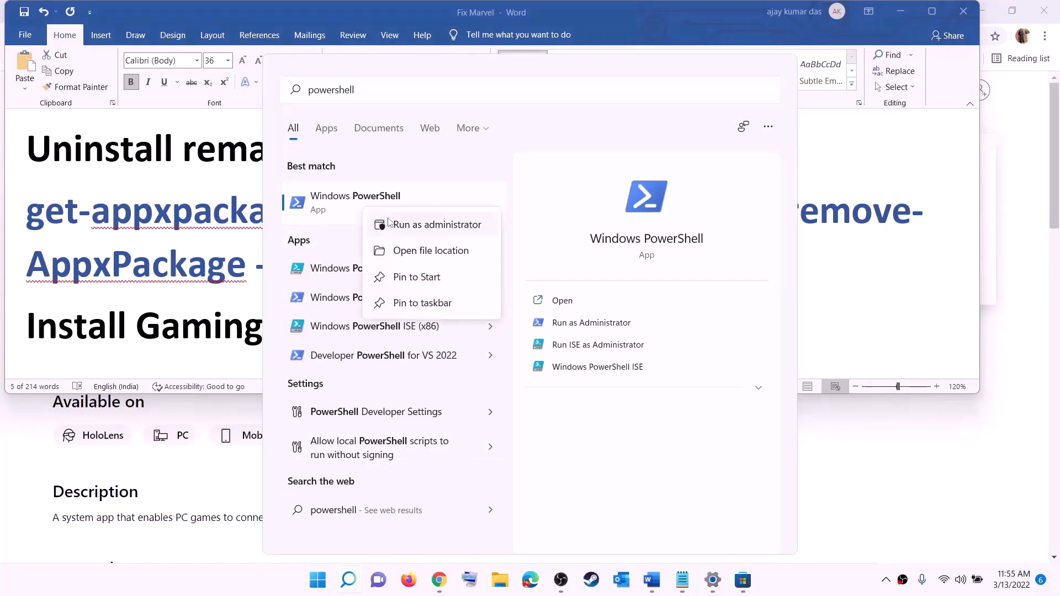
pyautogui.click(442, 225)
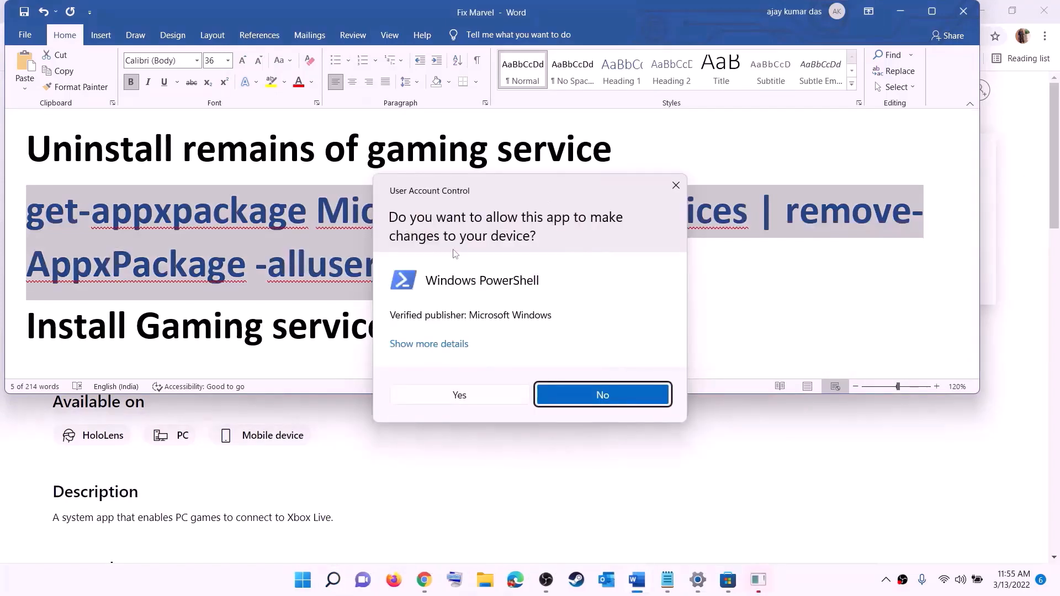
pyautogui.click(462, 395)
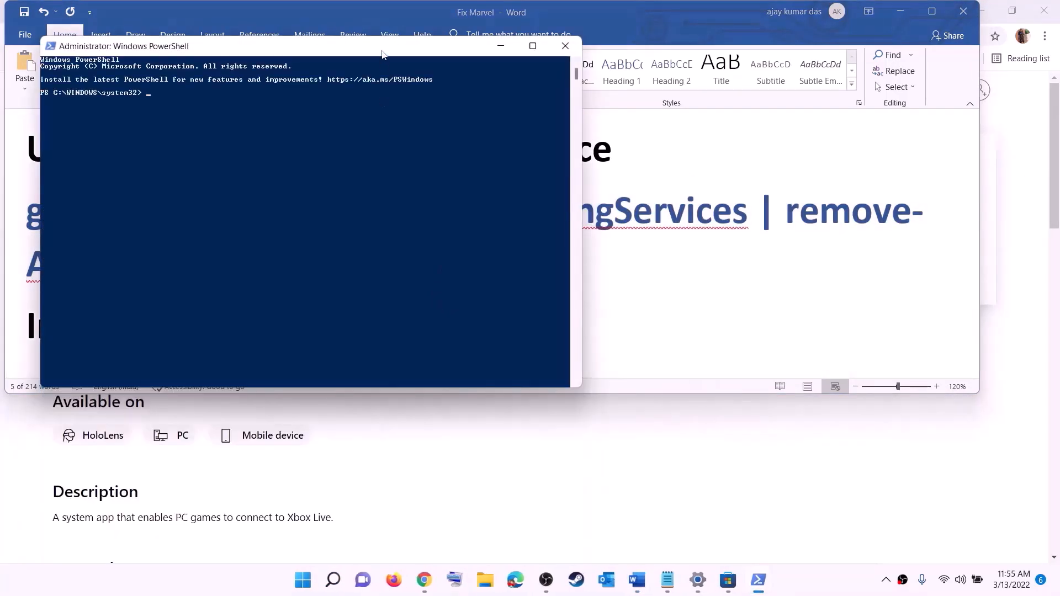
pyautogui.moveTo(382, 54); pyautogui.dragTo(493, 121)
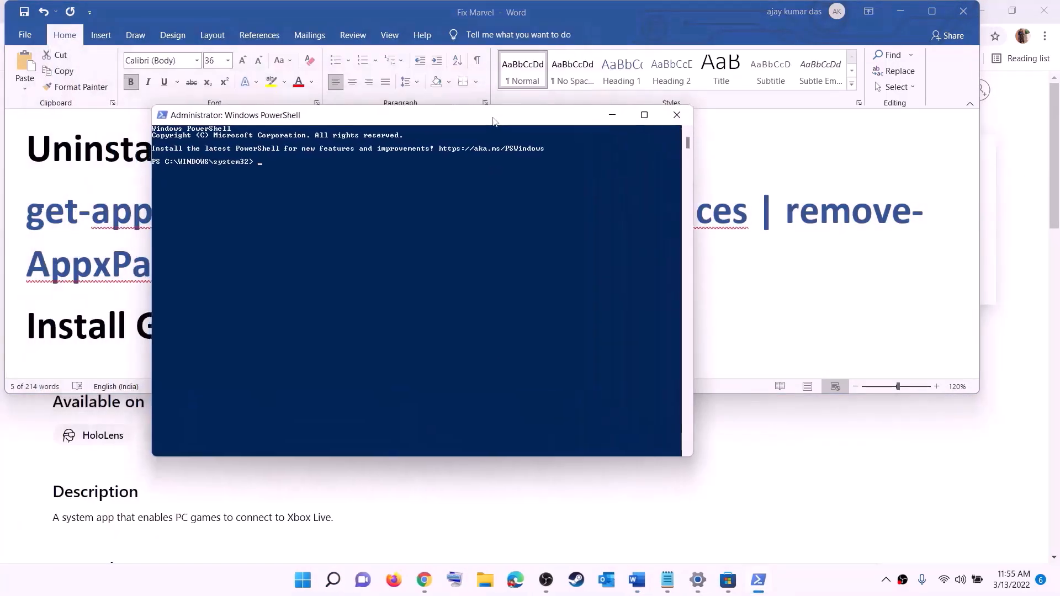
# - Run the copied command "get-appxpackage Microsoft.GamingServices | remove-AppxPackage -allusers" in PowerShell to uninstall Gaming Services
pyautogui.hotkey('ctrl', 'v')
pyautogui.press('Return')
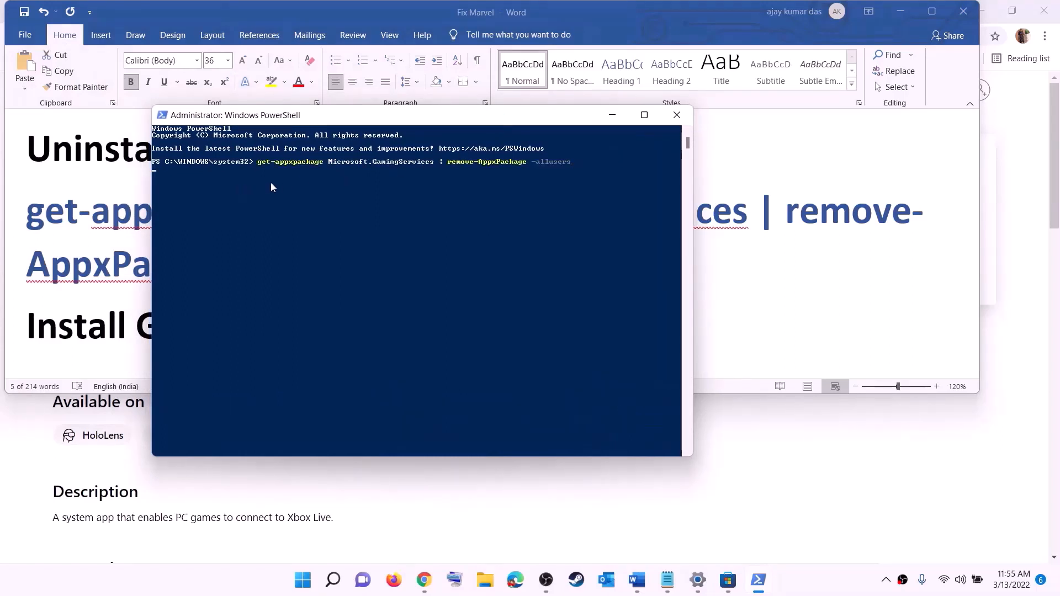
pyautogui.press('Return')
# - Return to the Word document and copy the command "start ms-windows-store://pdp/?productid=9MWPM2CQNLHN"
pyautogui.hotkey('alt', 'Tab')
pyautogui.scroll(-5, 551, 289)
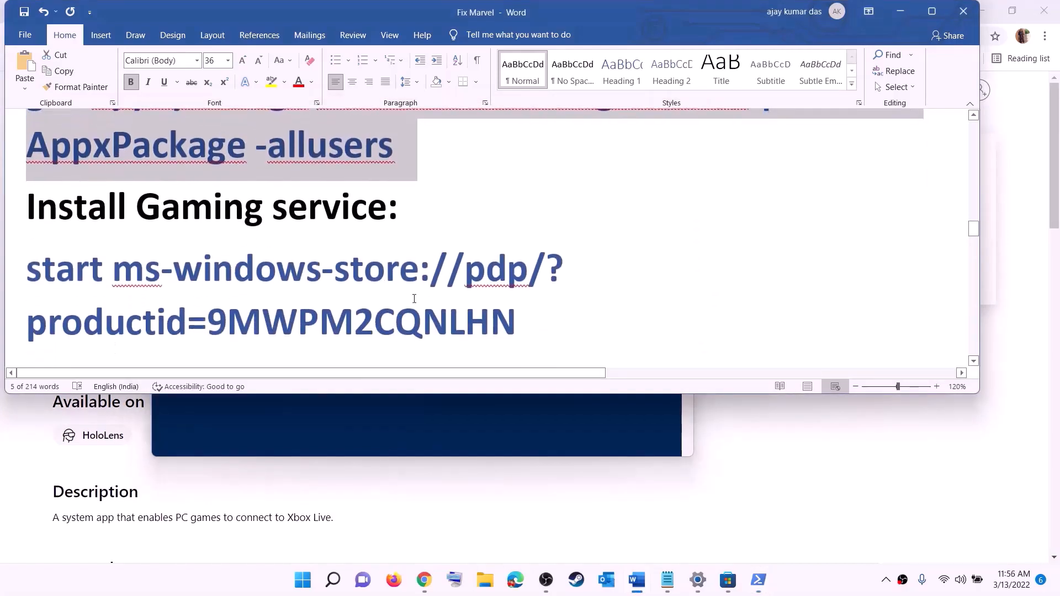
pyautogui.moveTo(551, 289); pyautogui.dragTo(2, 252)
pyautogui.rightClick(117, 250)
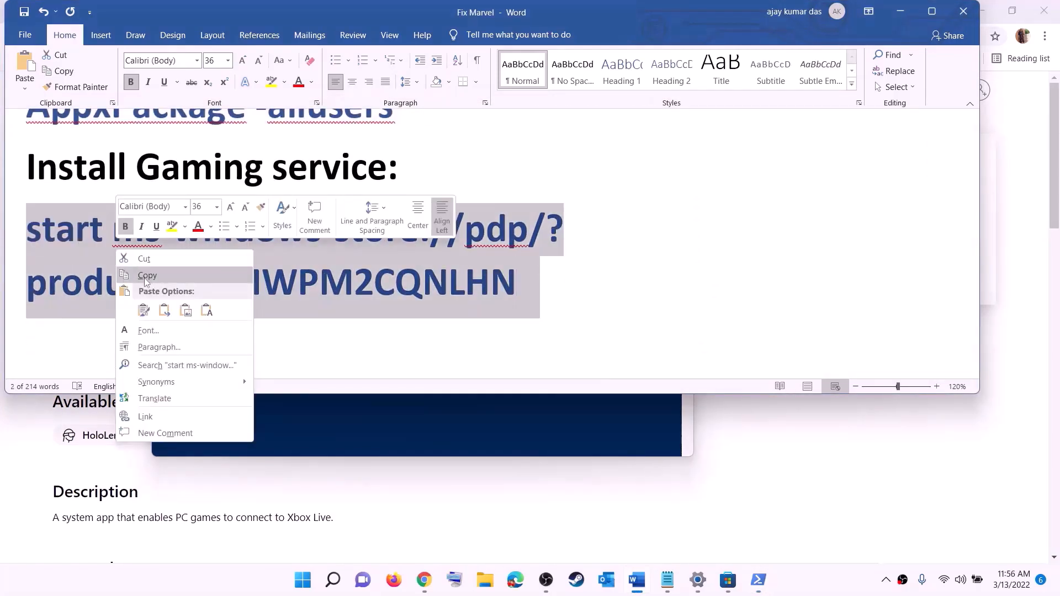
pyautogui.click(148, 274)
# - Run the copied Store command in PowerShell and install Gaming Services from its Microsoft Store page
pyautogui.hotkey('alt', 'Tab')
pyautogui.rightClick(316, 241)
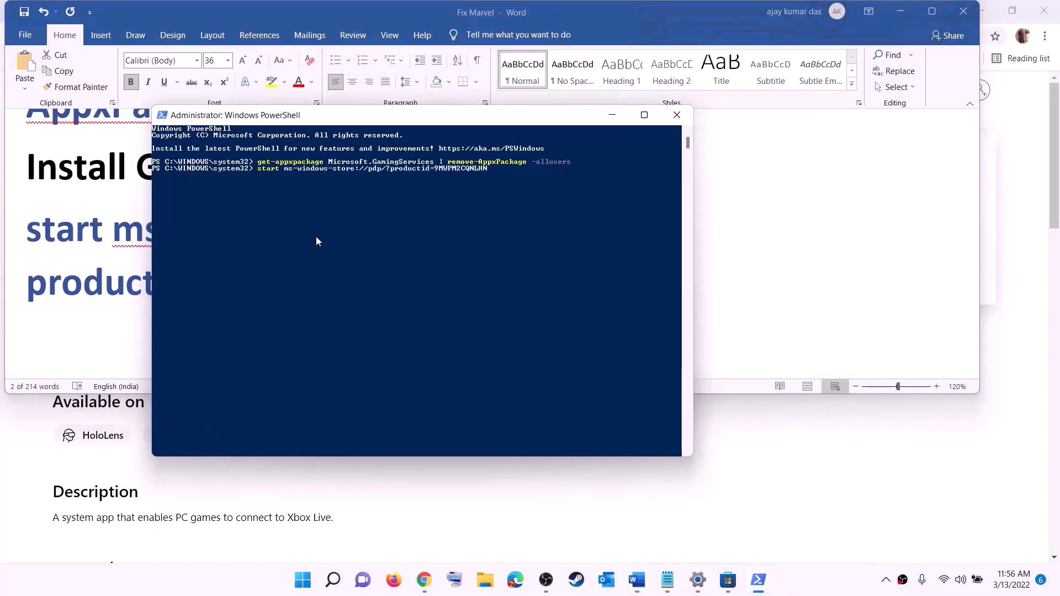
pyautogui.press('Return')
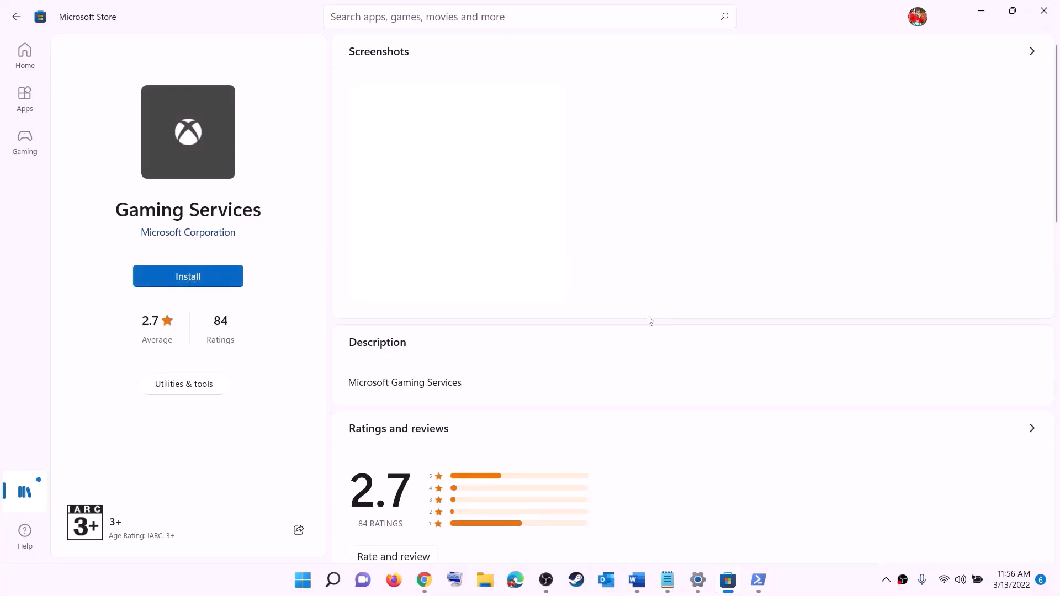
pyautogui.click(470, 401)
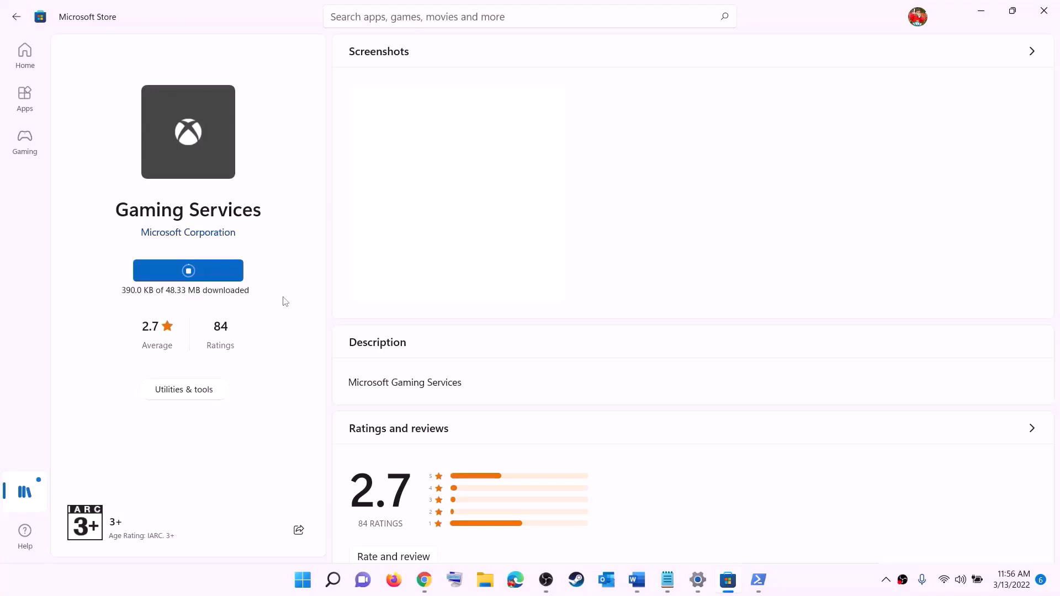
# - Show the Step 8 list of services in the Word document and open the Windows Services app
pyautogui.click(636, 580)
pyautogui.scroll(-5, 351, 285)
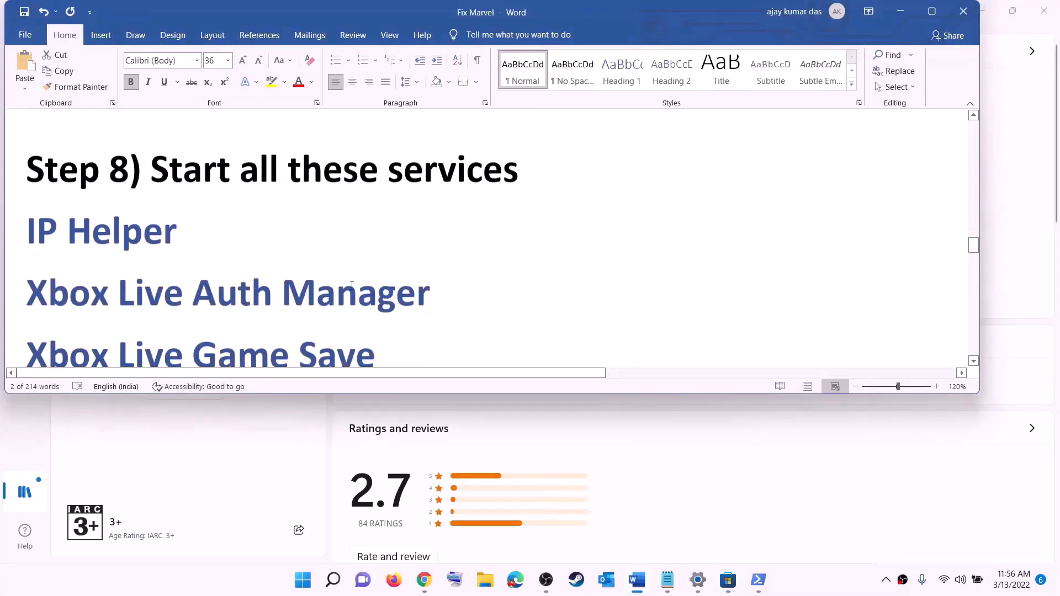
pyautogui.scroll(-2, 352, 284)
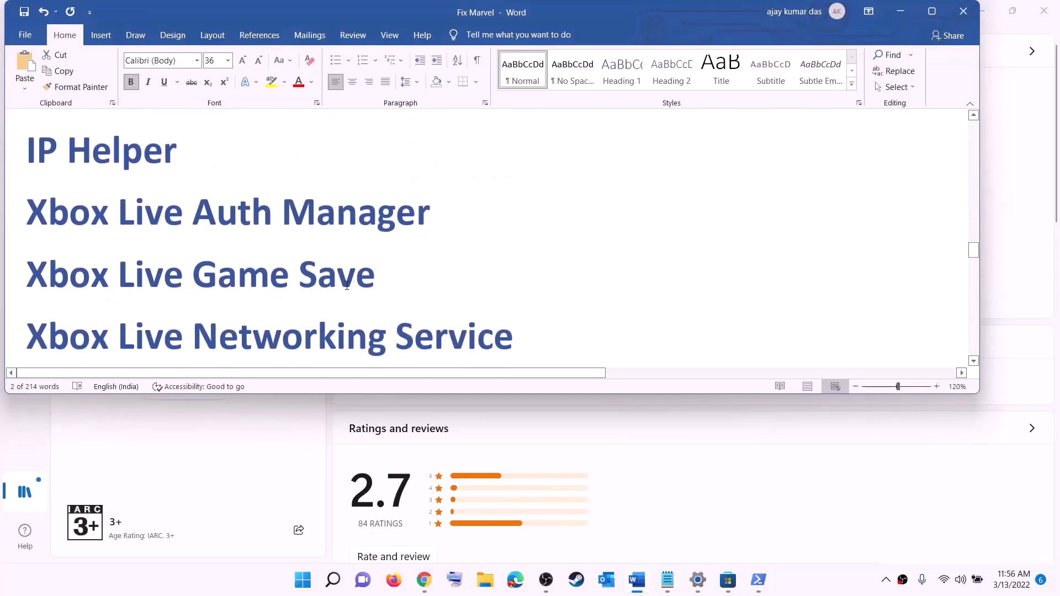
pyautogui.click(305, 581)
pyautogui.write('serv')
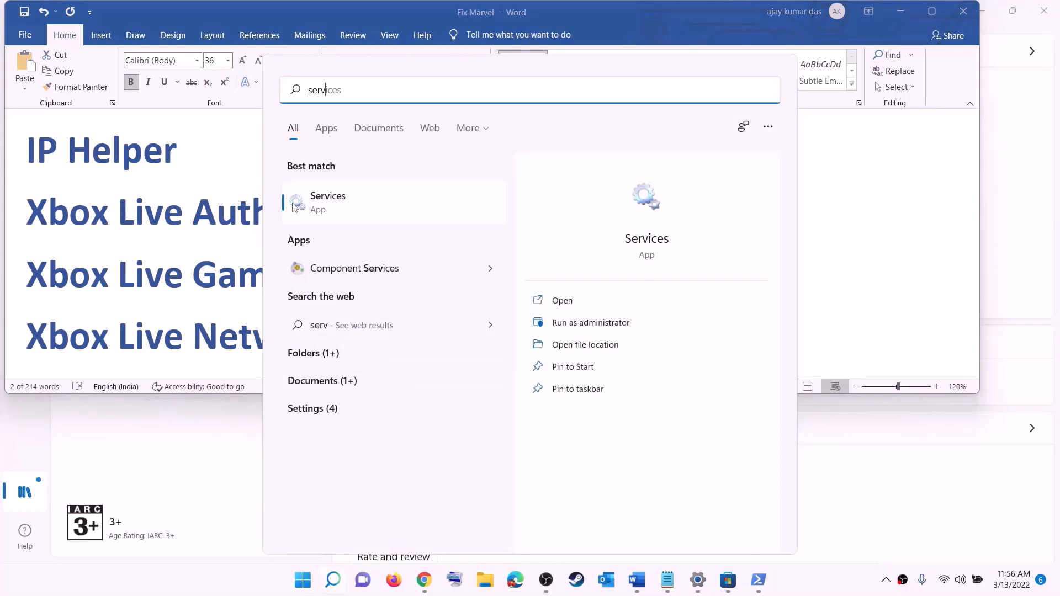
pyautogui.write('ic')
pyautogui.click(294, 207)
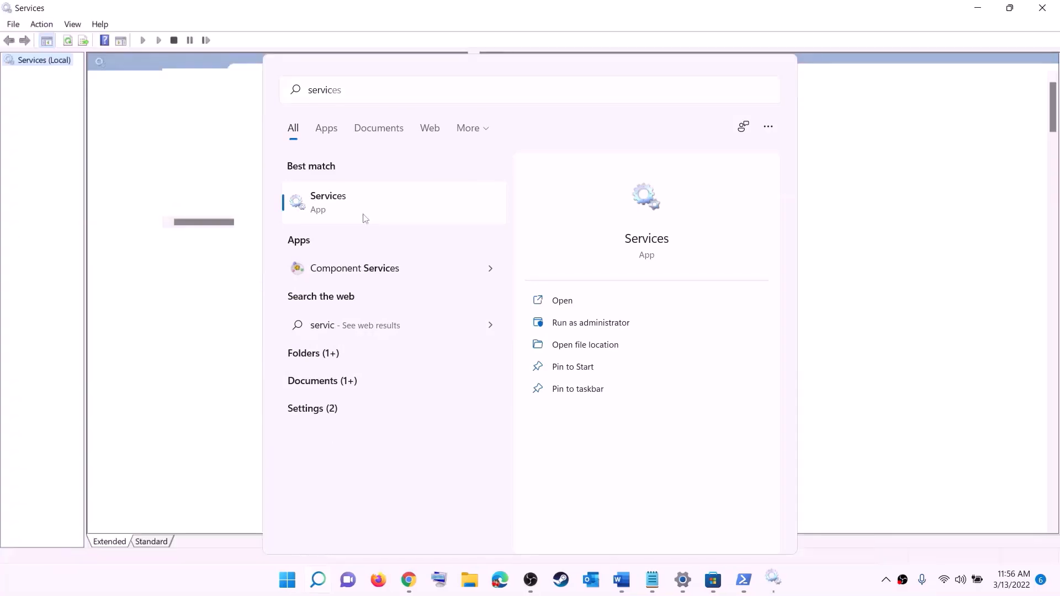
# - Find the IP Helper service and set its startup type to Automatic
pyautogui.click(305, 329)
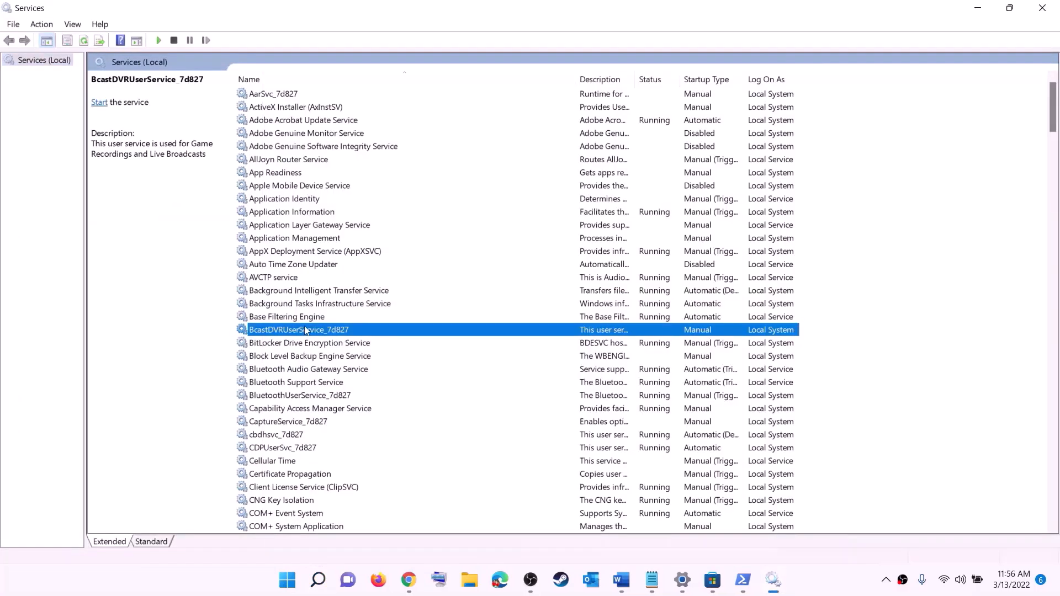
pyautogui.press('i')
pyautogui.click(311, 319)
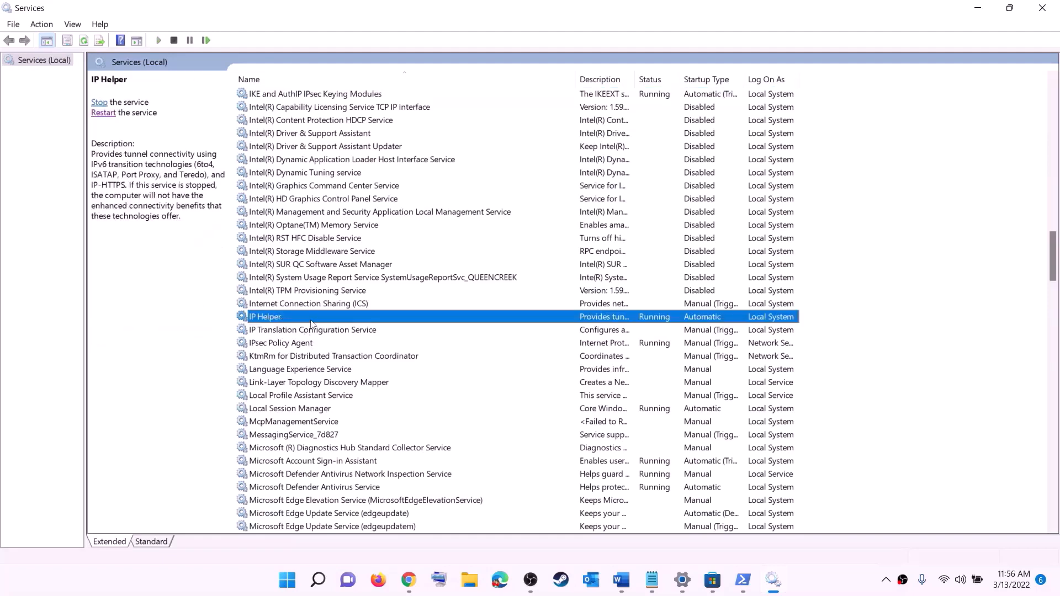
pyautogui.doubleClick(319, 319)
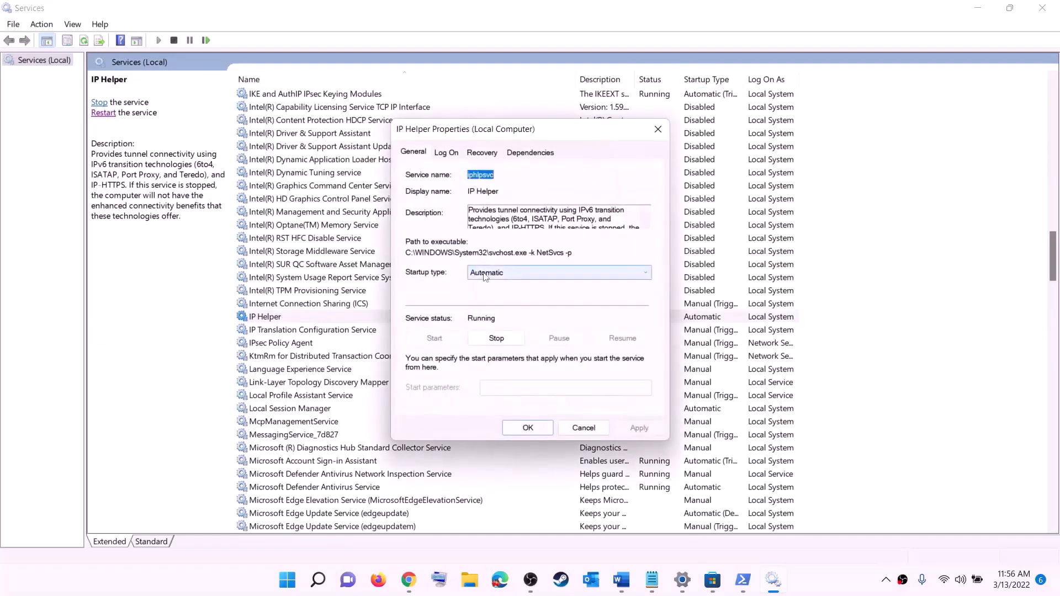
pyautogui.click(484, 275)
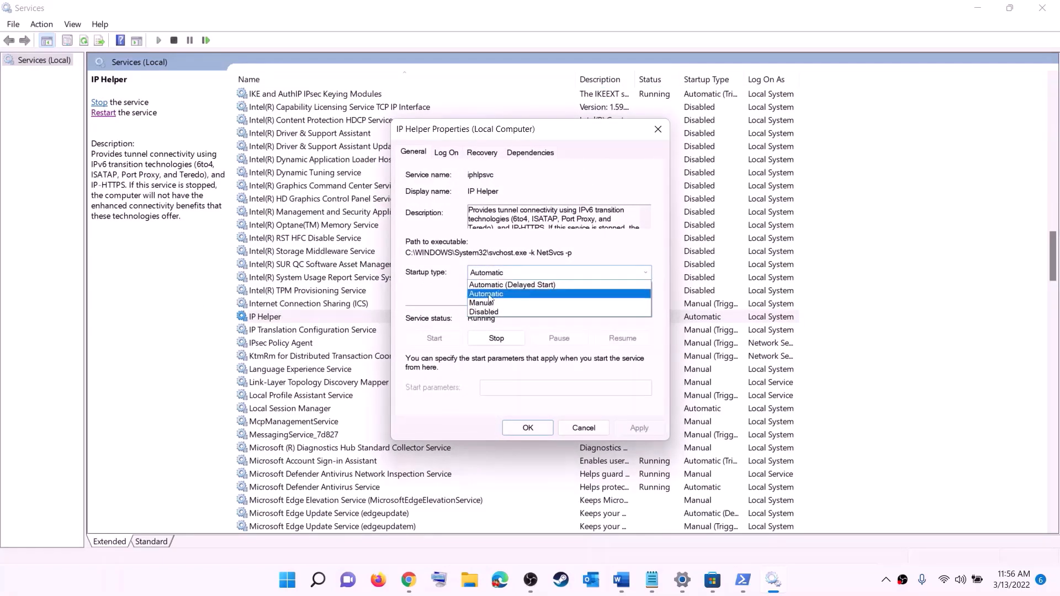
pyautogui.click(486, 294)
pyautogui.click(636, 430)
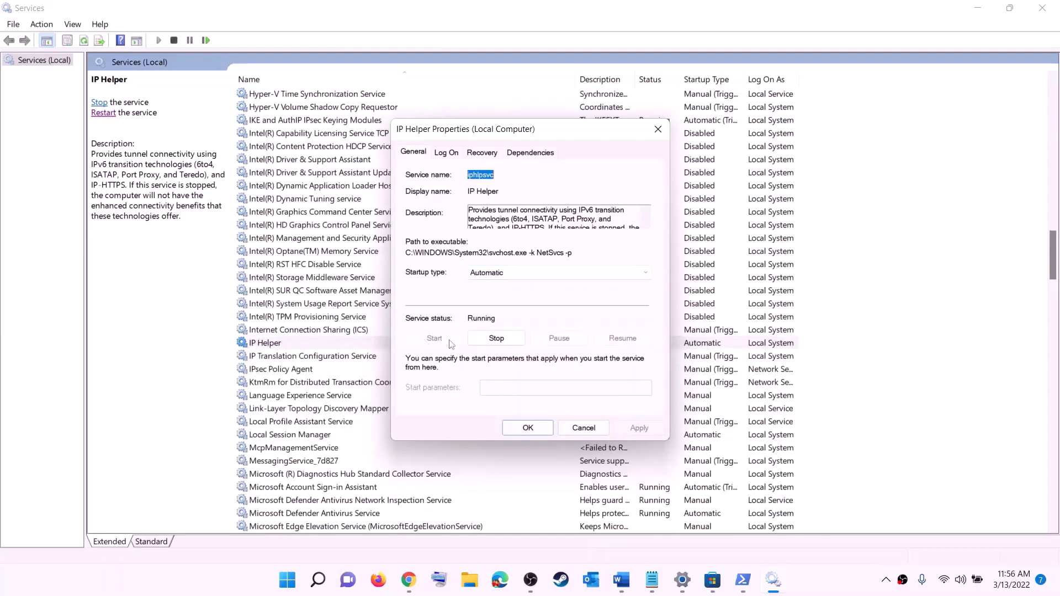
pyautogui.click(538, 428)
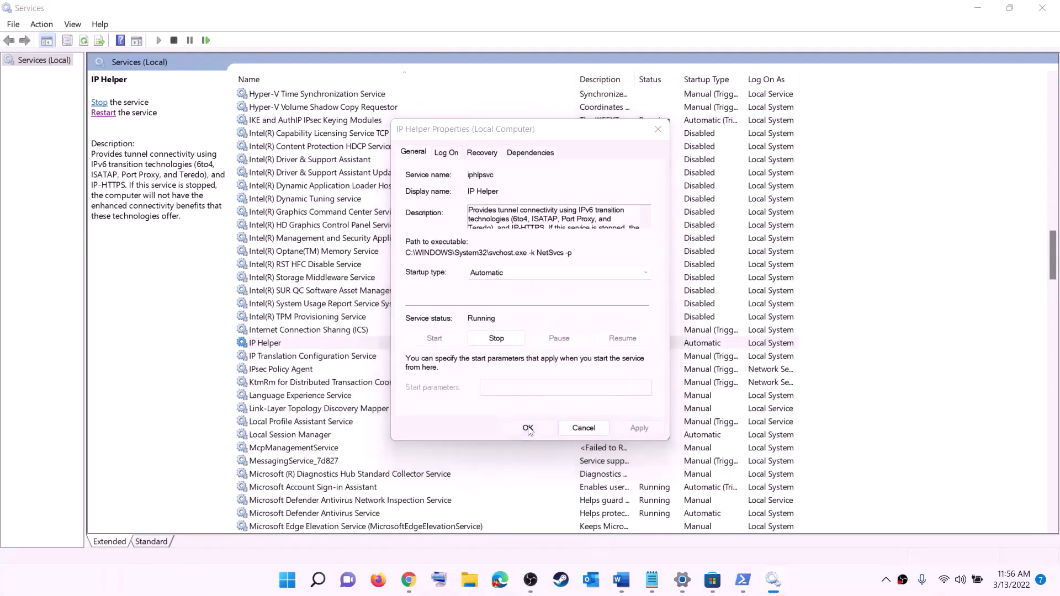
# - Find the Xbox Accessory Management Service and set its startup type to Automatic
pyautogui.click(328, 400)
pyautogui.press('x')
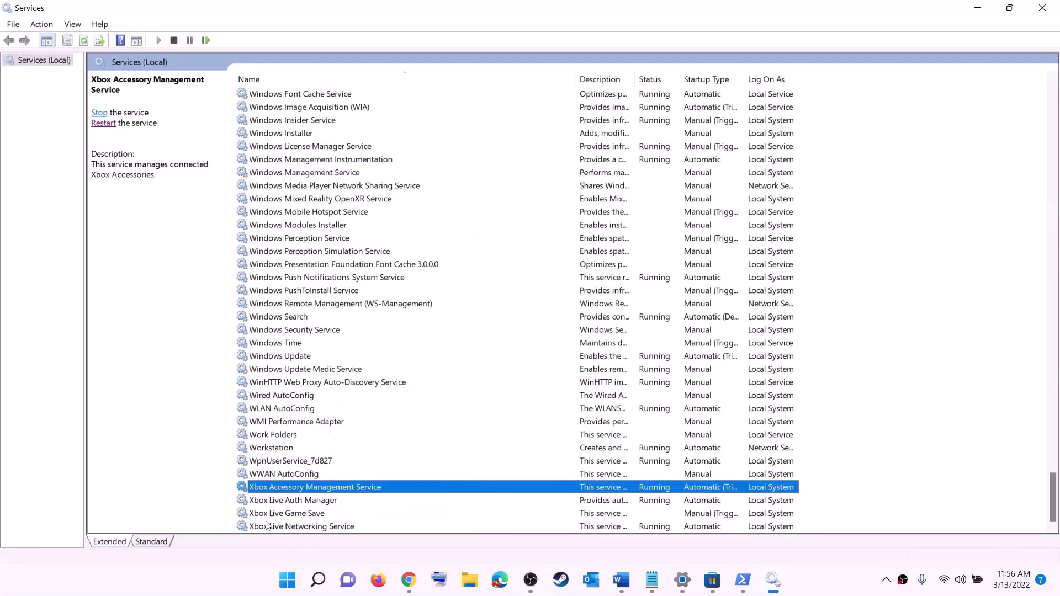
pyautogui.doubleClick(292, 488)
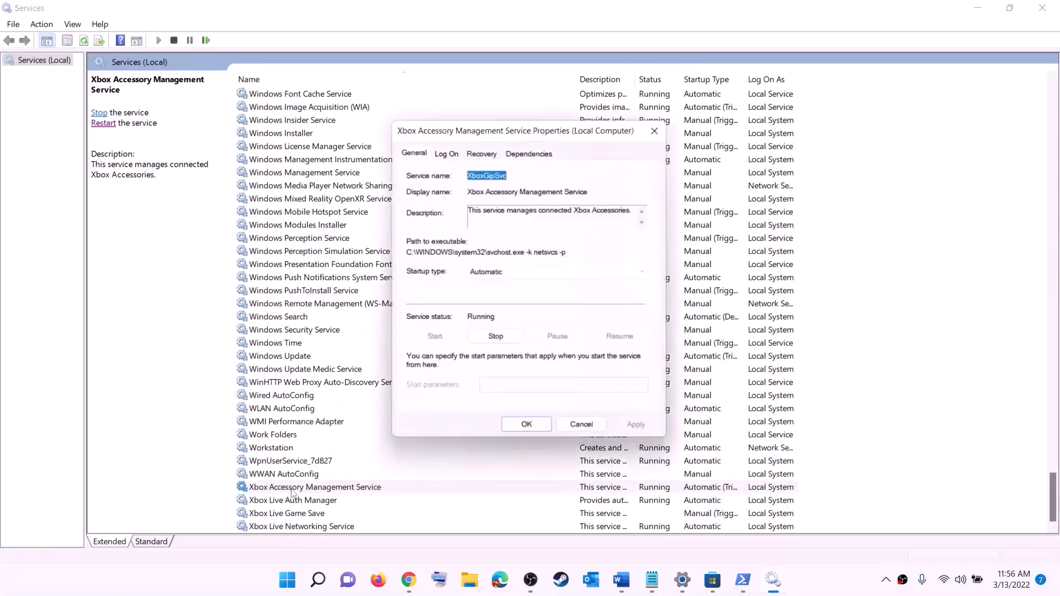
pyautogui.click(514, 274)
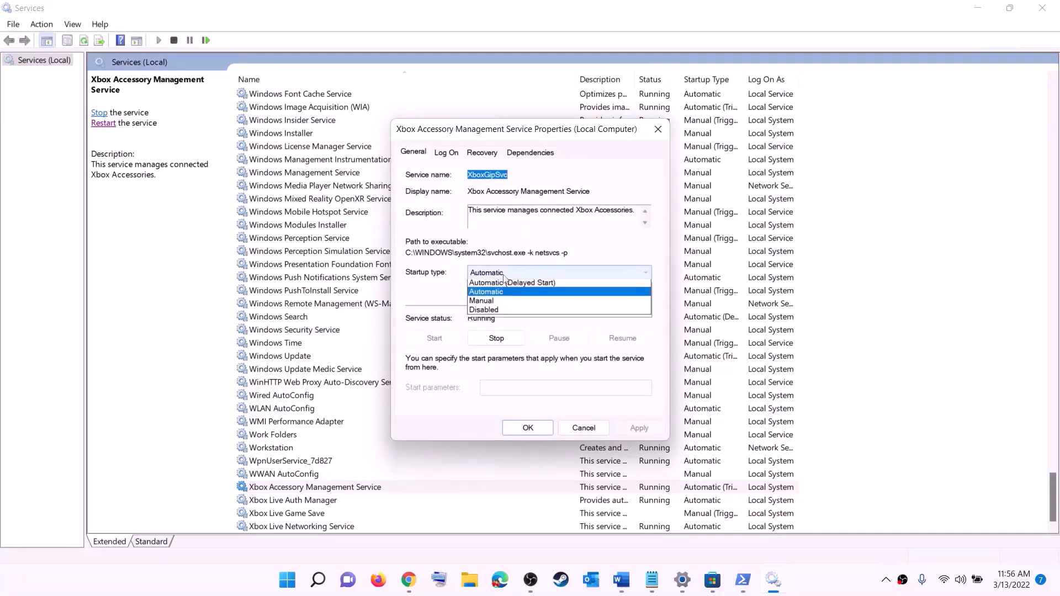
pyautogui.click(501, 294)
pyautogui.click(638, 429)
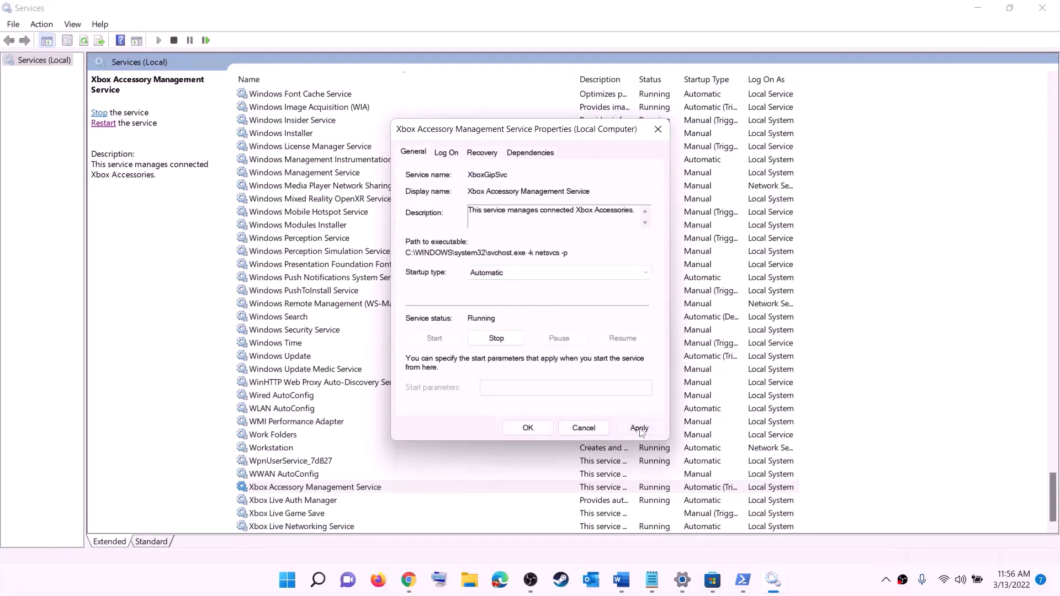
pyautogui.click(528, 428)
# - Set the Xbox Live Auth Manager service's startup type to Automatic
pyautogui.press('Down')
pyautogui.press('Return')
pyautogui.click(561, 290)
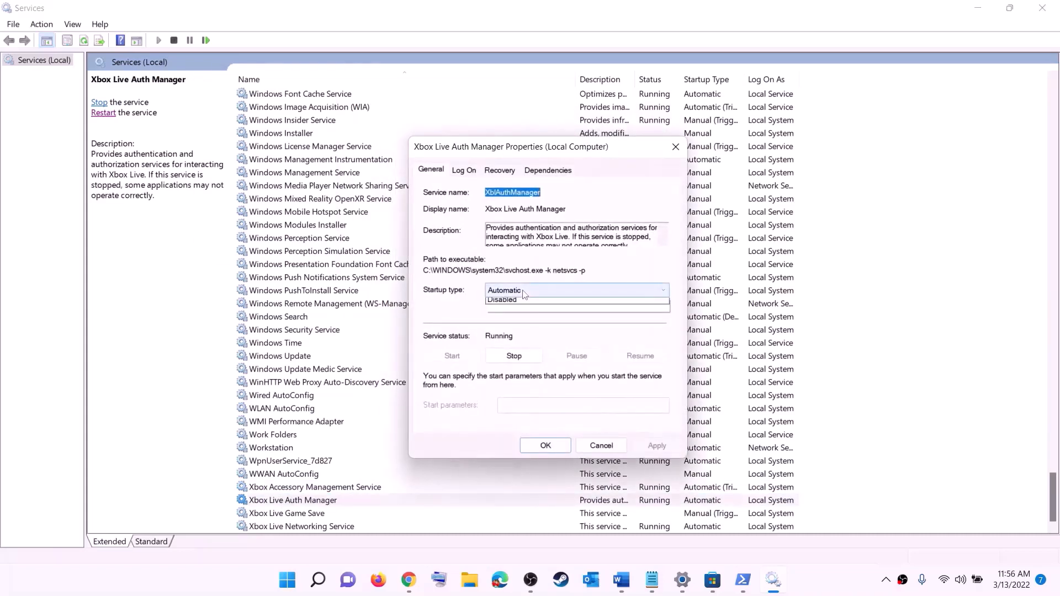
pyautogui.click(530, 311)
pyautogui.click(652, 446)
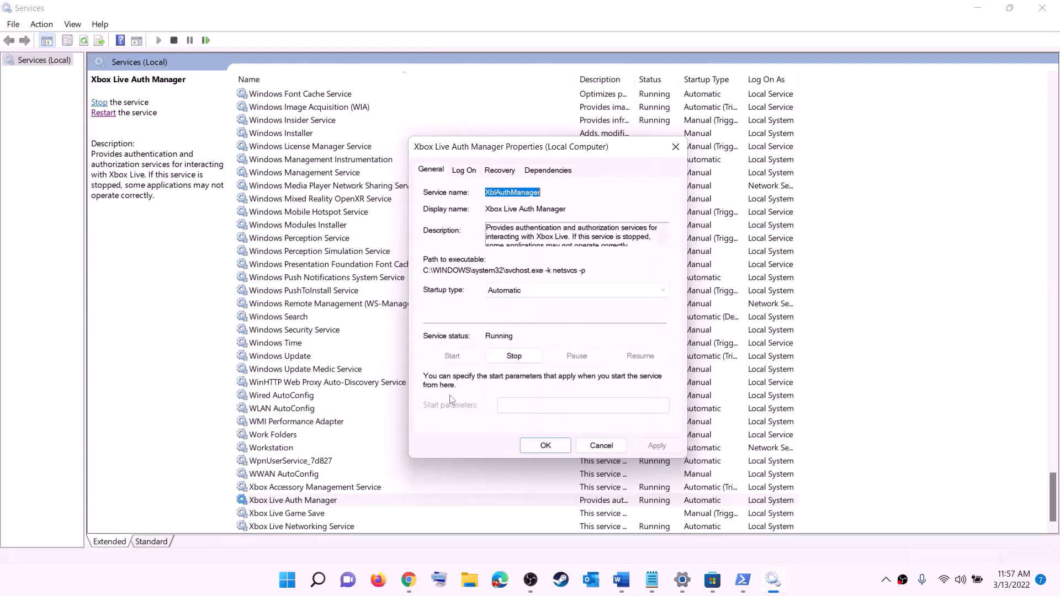
pyautogui.click(545, 446)
# - Set the Xbox Live Game Save service's startup type to Automatic and start the service
pyautogui.doubleClick(293, 512)
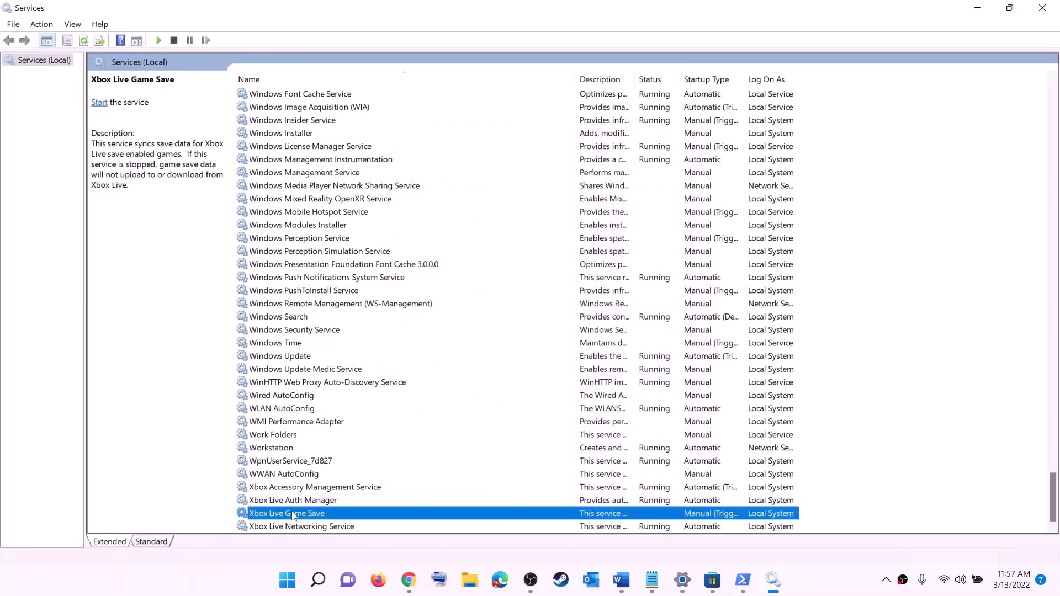
pyautogui.click(522, 273)
pyautogui.click(488, 294)
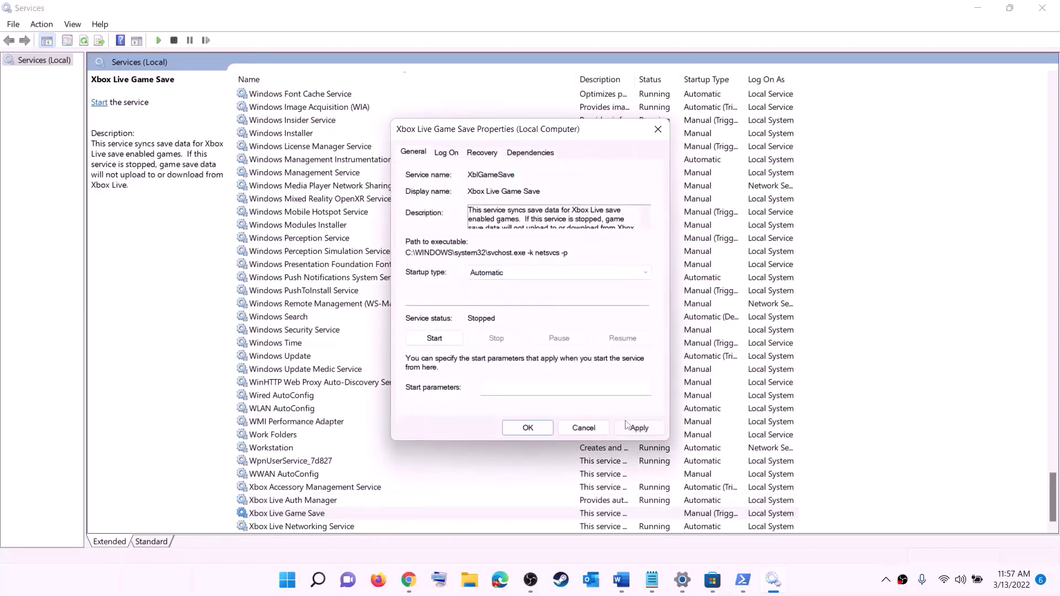
pyautogui.click(638, 428)
pyautogui.click(441, 338)
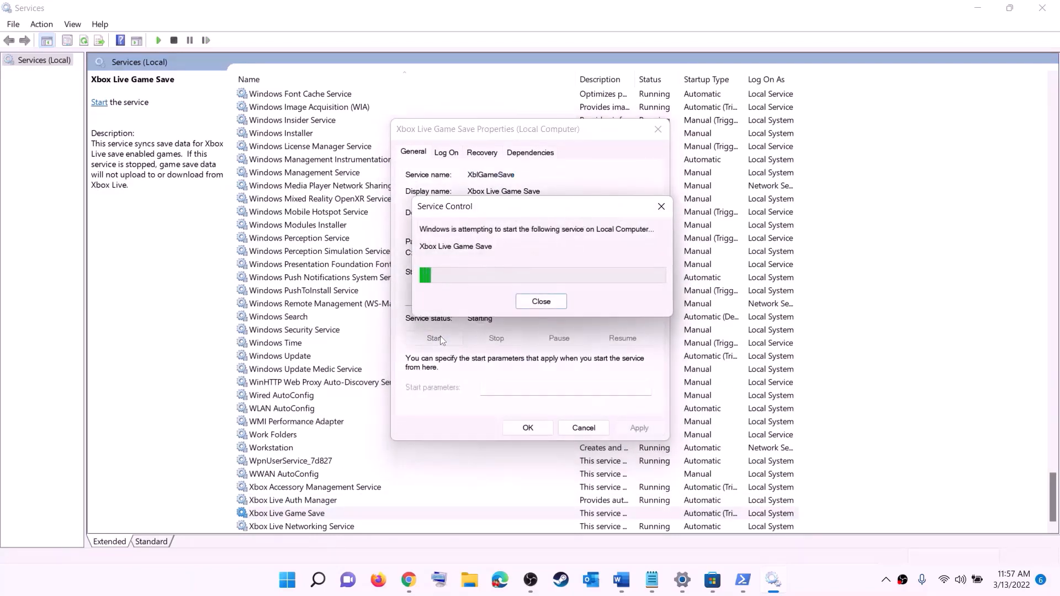
pyautogui.click(533, 428)
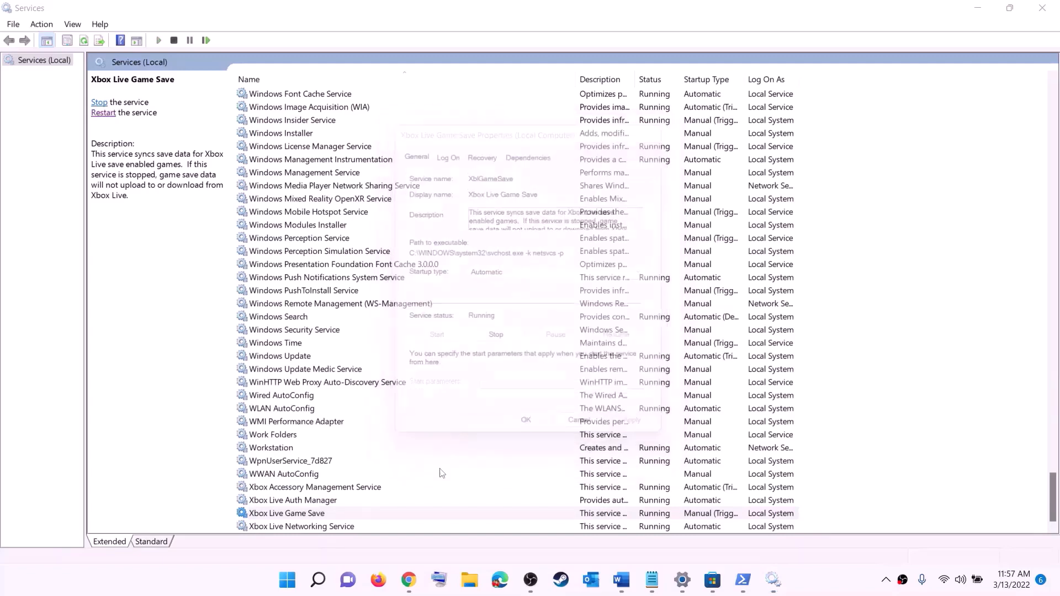
# - Set the Xbox Live Networking Service's startup type to Automatic
pyautogui.doubleClick(310, 526)
pyautogui.click(515, 274)
pyautogui.click(511, 297)
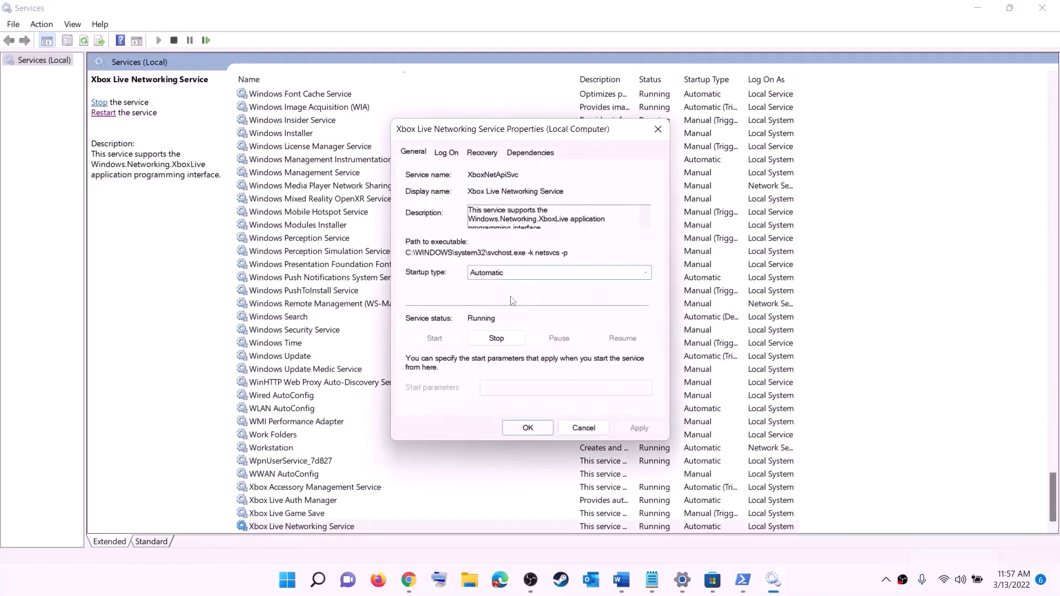
pyautogui.click(639, 428)
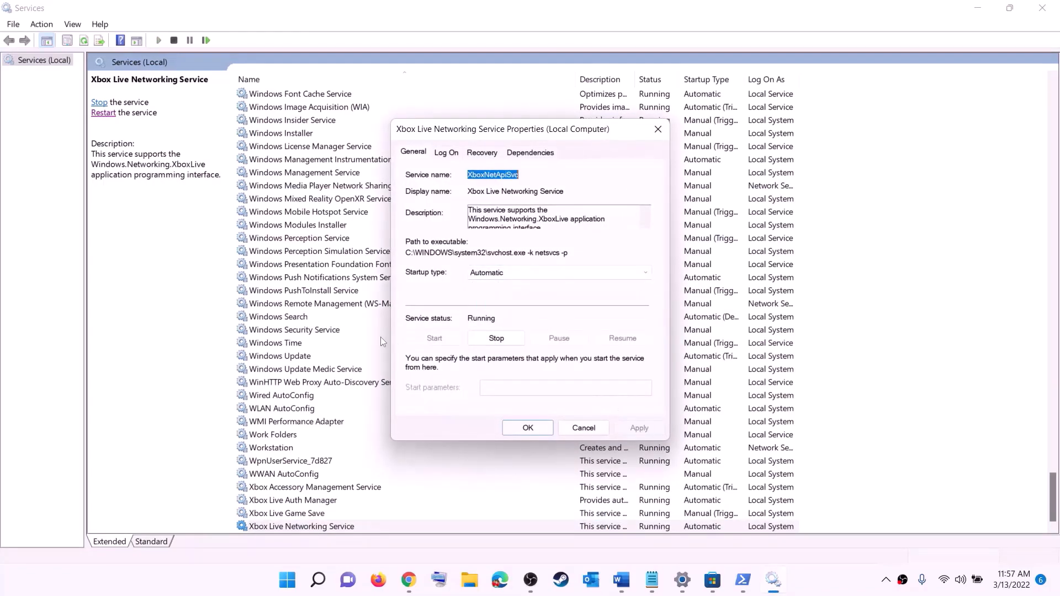
pyautogui.click(514, 422)
# - Set the Windows Update service's startup type to Automatic (Delayed Start) and apply the change
pyautogui.click(300, 357)
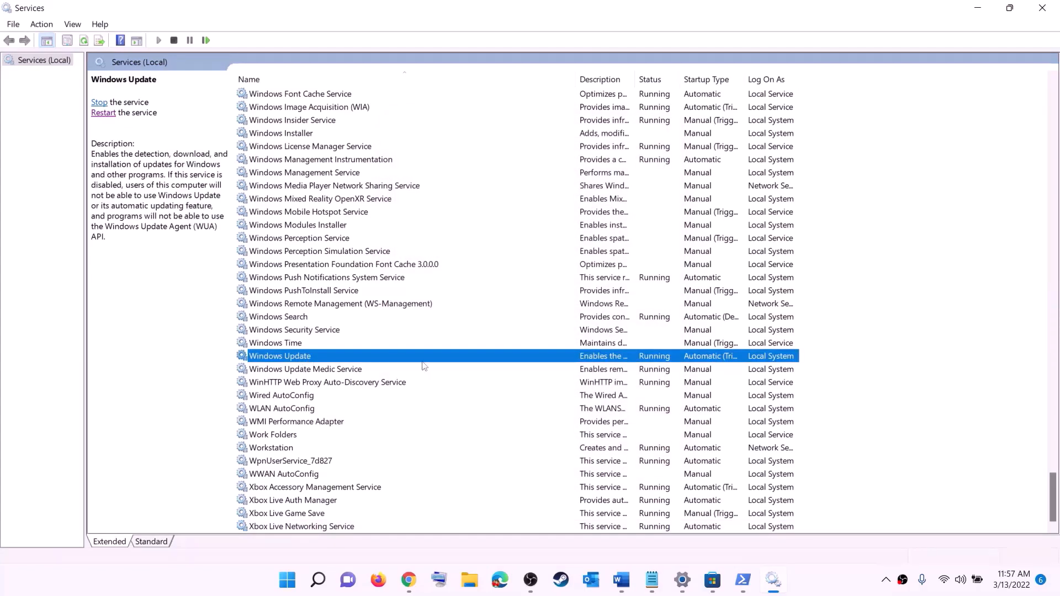
pyautogui.doubleClick(492, 362)
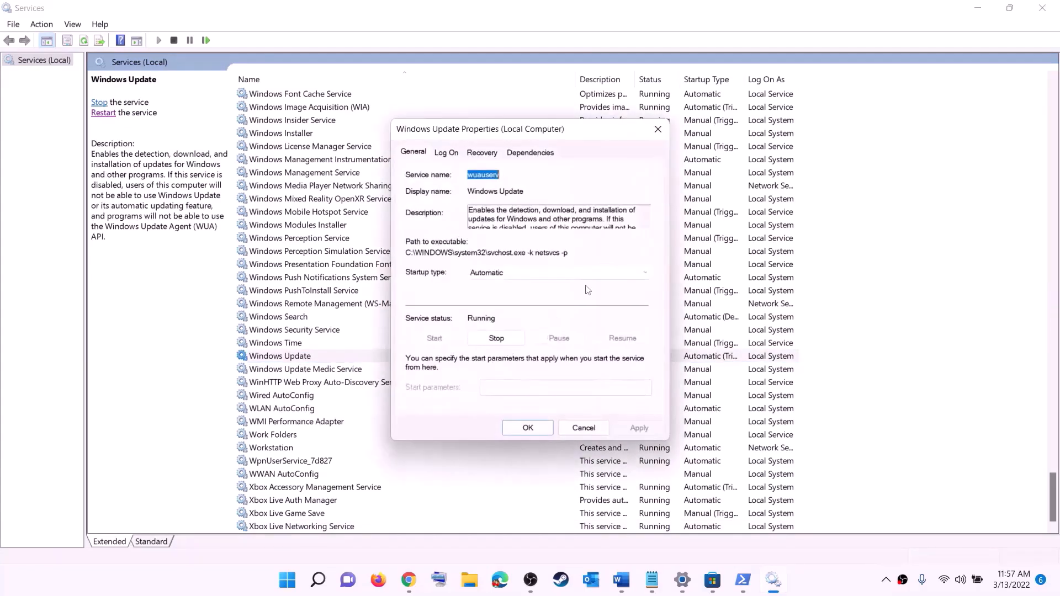
pyautogui.click(557, 273)
pyautogui.click(502, 283)
pyautogui.click(639, 428)
pyautogui.click(525, 428)
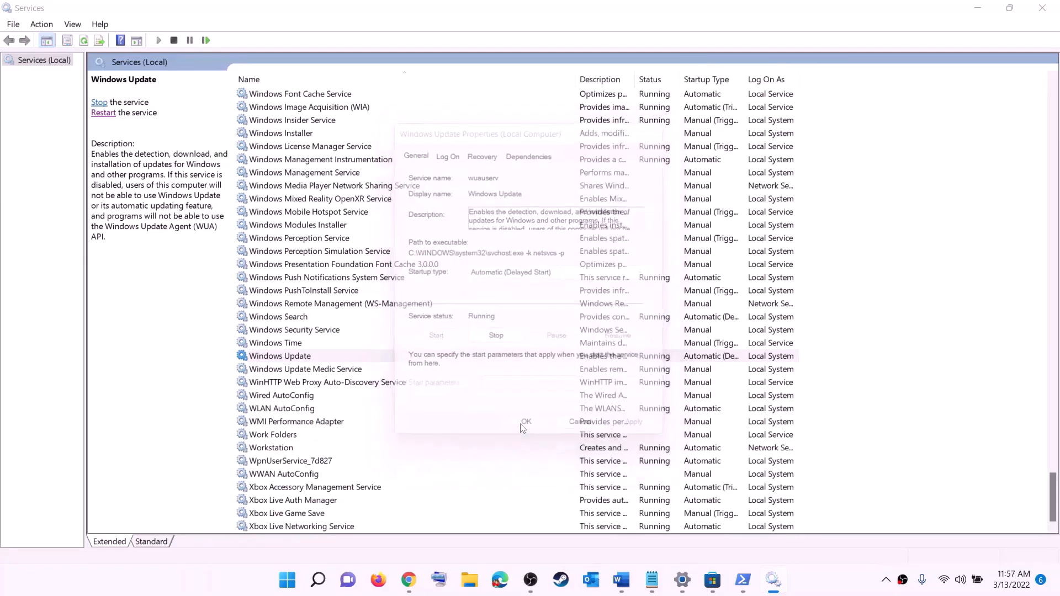
# - Find the two Gaming Services entries in the services list and stop the first one
pyautogui.click(349, 309)
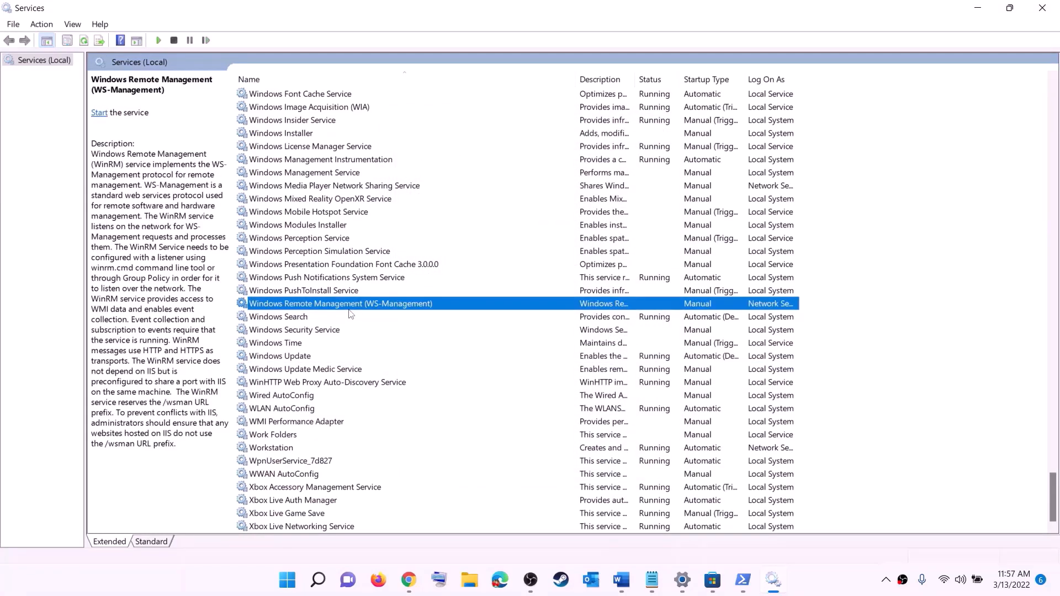
pyautogui.press('g')
pyautogui.scroll(4, 720, 292)
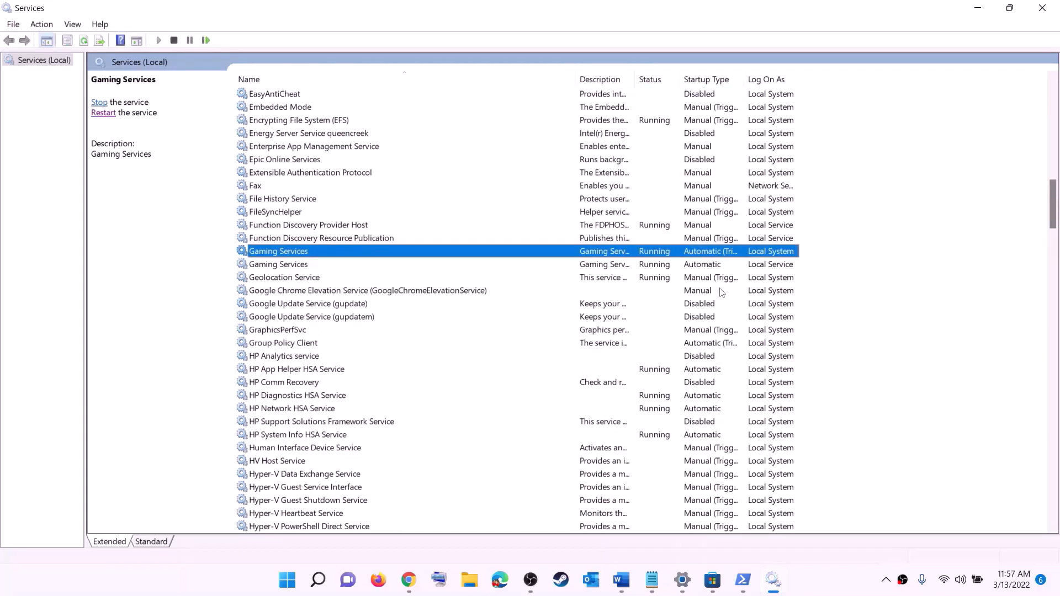
pyautogui.click(663, 265)
pyautogui.click(663, 253)
pyautogui.click(661, 266)
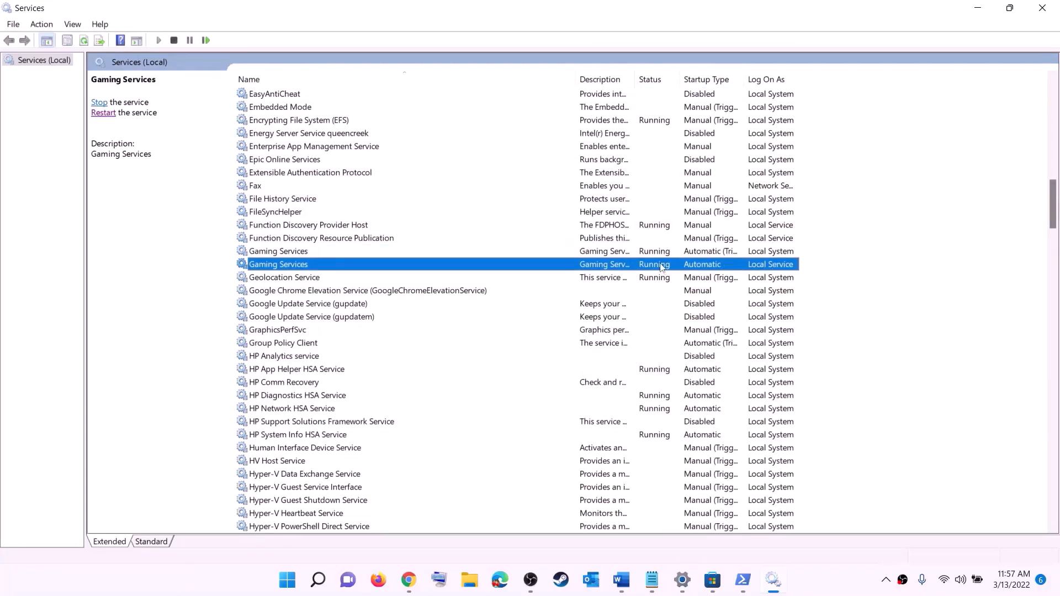
pyautogui.click(658, 255)
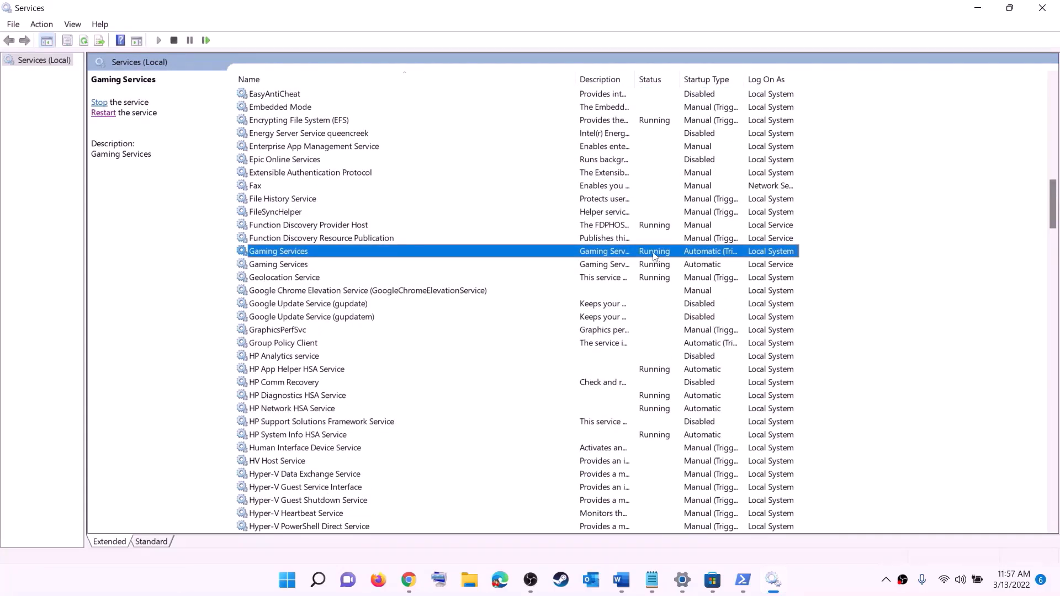
pyautogui.rightClick(654, 255)
pyautogui.click(633, 258)
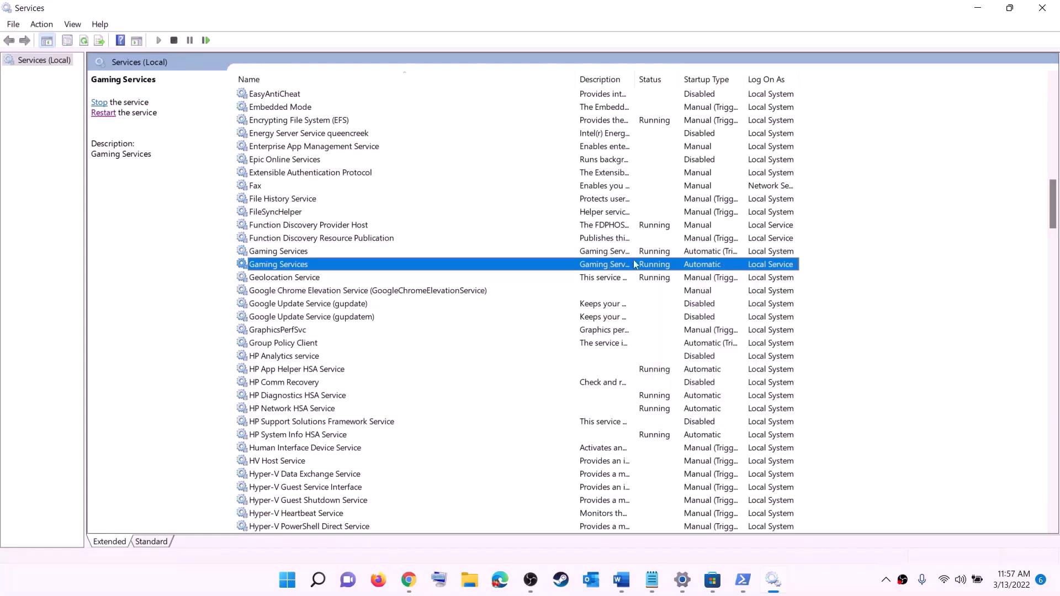
pyautogui.rightClick(651, 255)
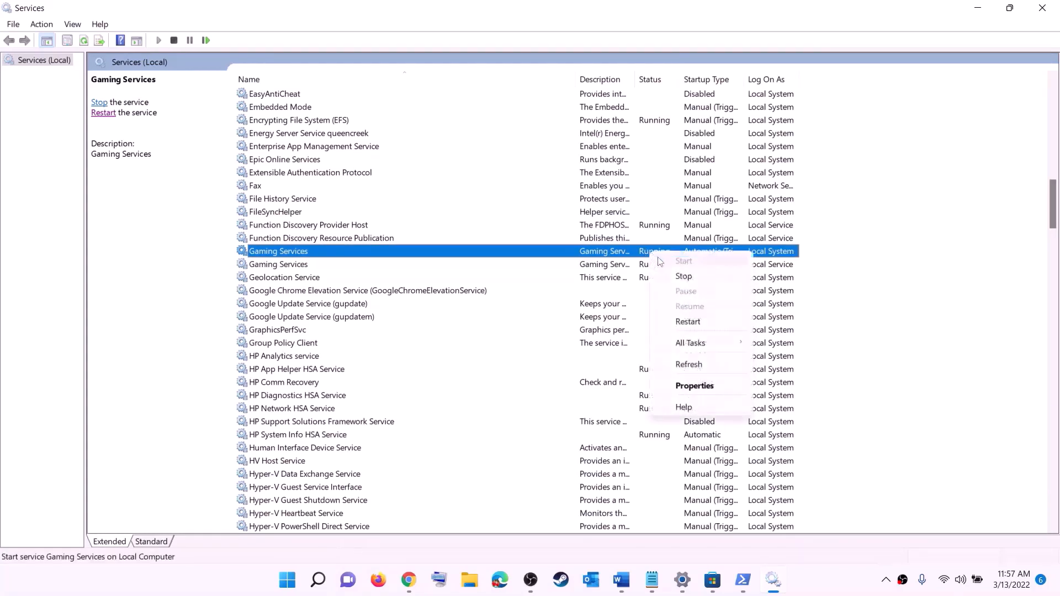
pyautogui.click(687, 278)
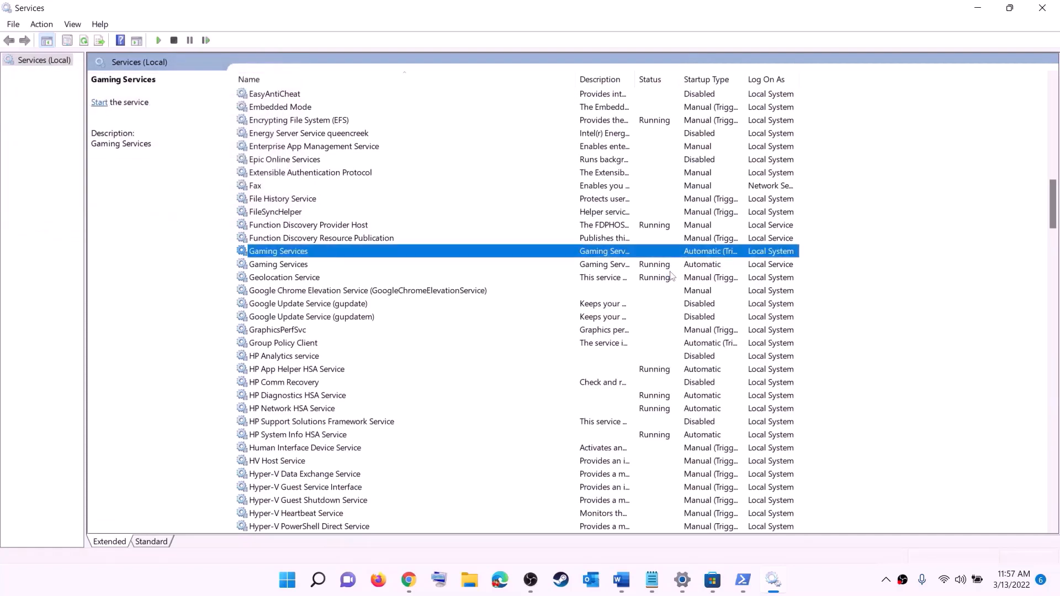
# - Stop the second Gaming Services entry, which logs on as Local Service
pyautogui.click(658, 266)
pyautogui.rightClick(657, 269)
pyautogui.click(683, 286)
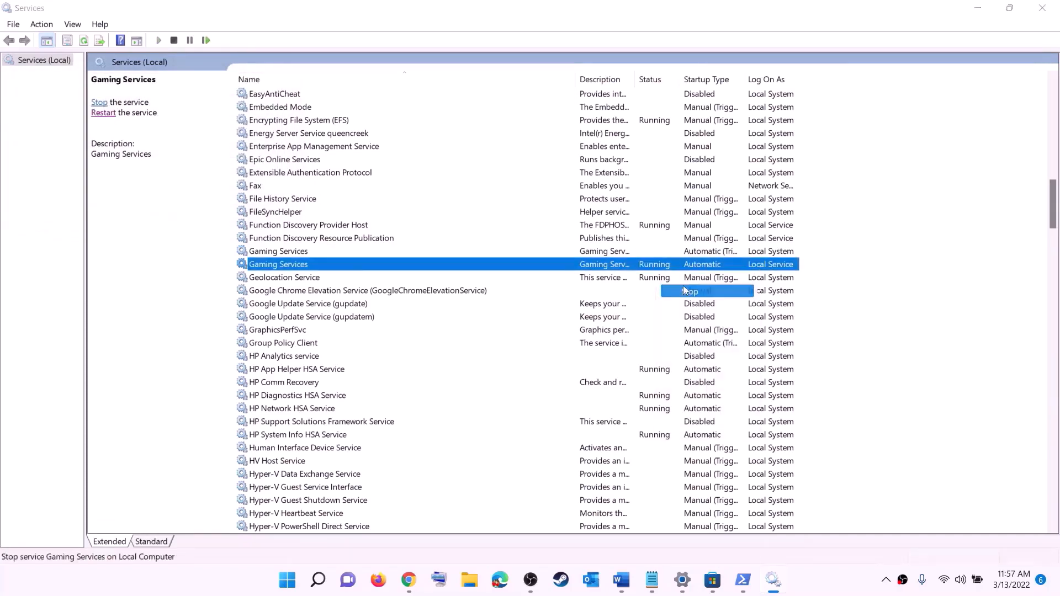
# - Start both Gaming Services entries again, one after the other
pyautogui.click(631, 251)
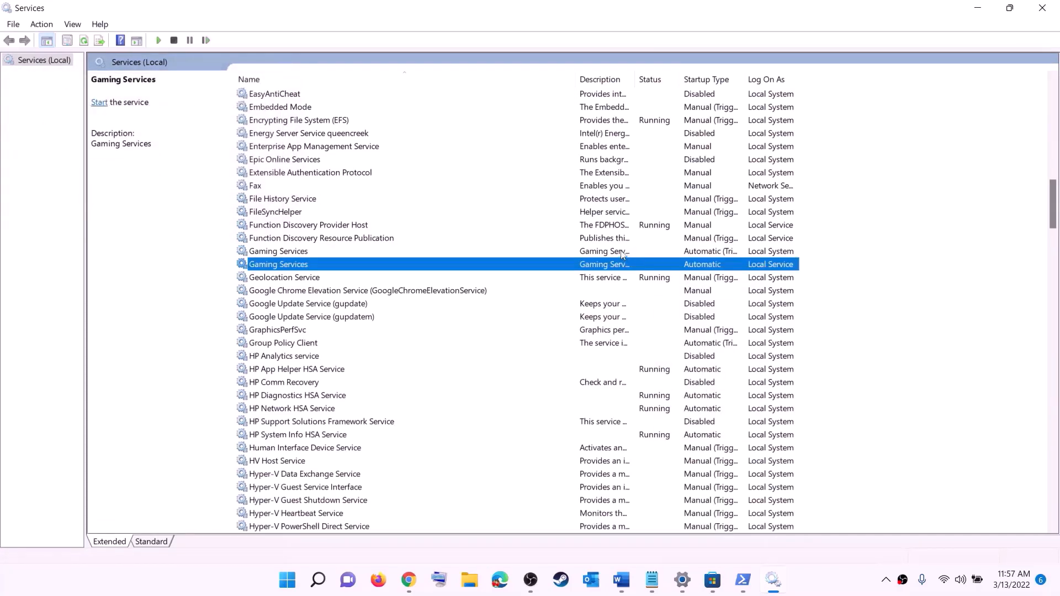
pyautogui.rightClick(628, 252)
pyautogui.click(674, 266)
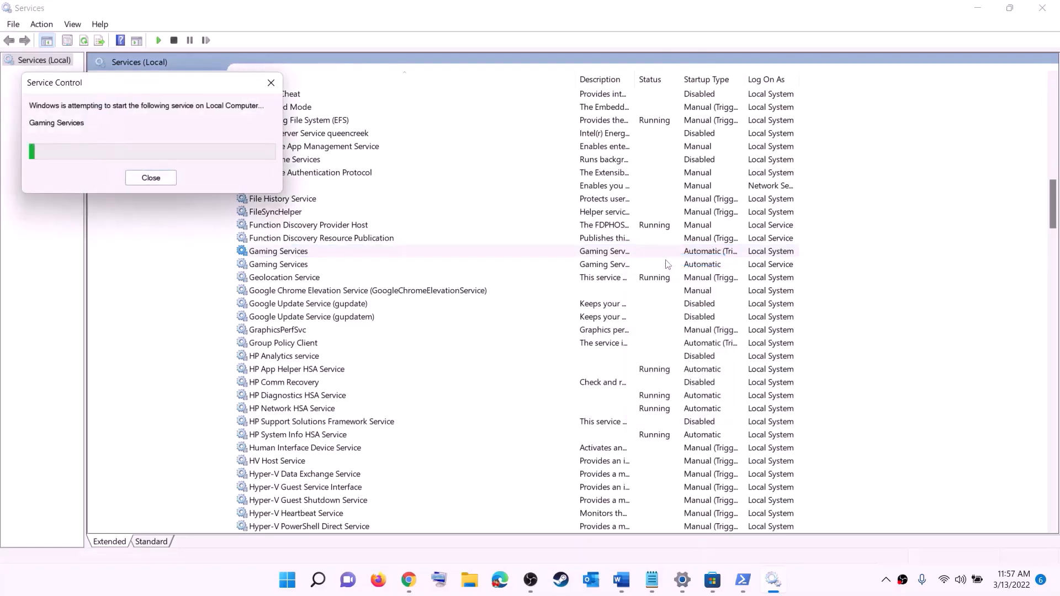
pyautogui.click(628, 266)
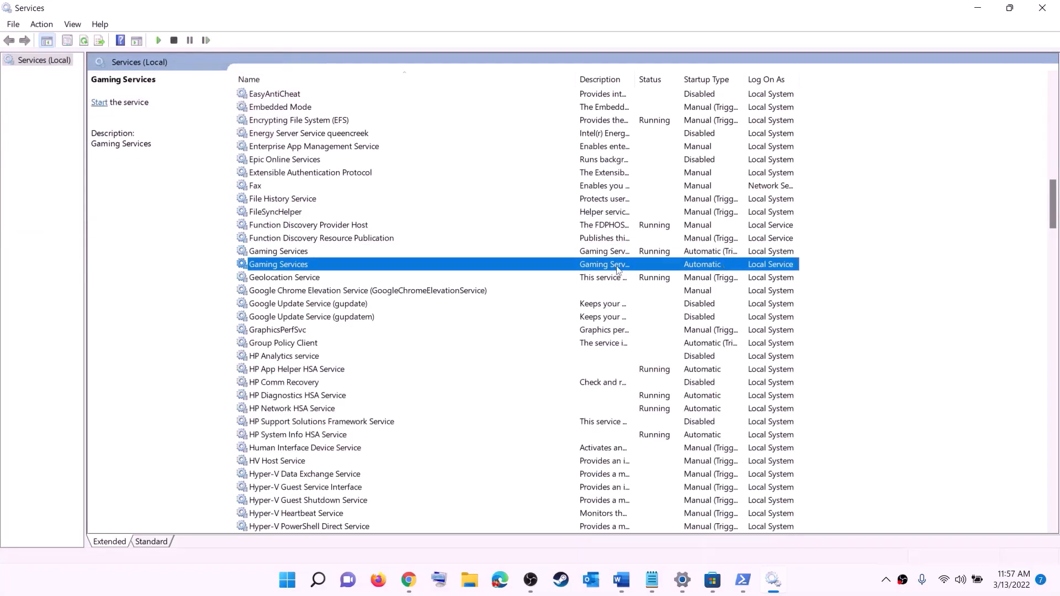
pyautogui.rightClick(625, 268)
pyautogui.click(653, 277)
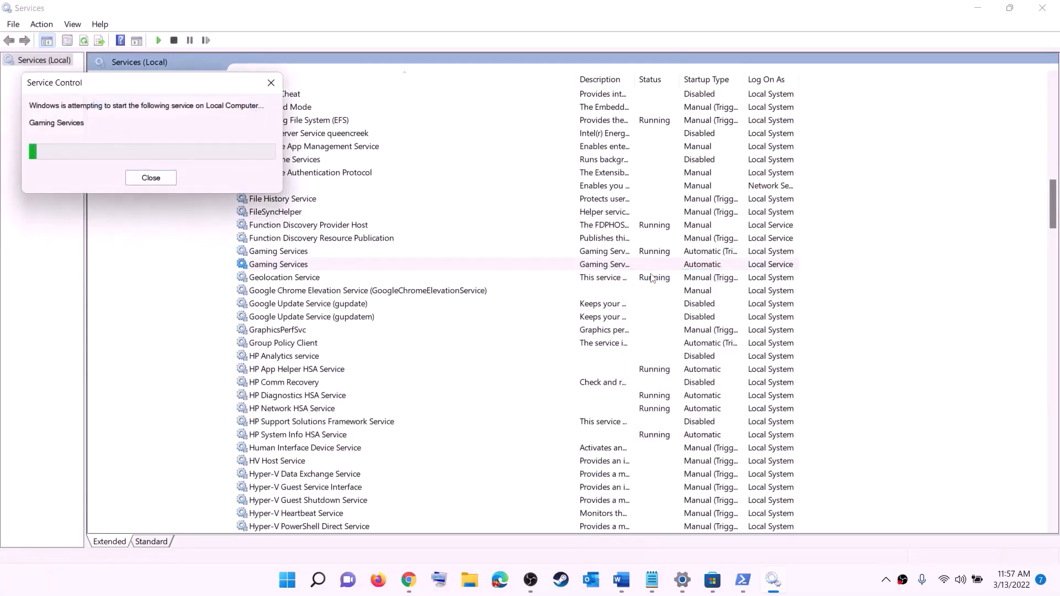
# - Find the Microsoft Store Install Service and set its startup type to Automatic
pyautogui.click(603, 347)
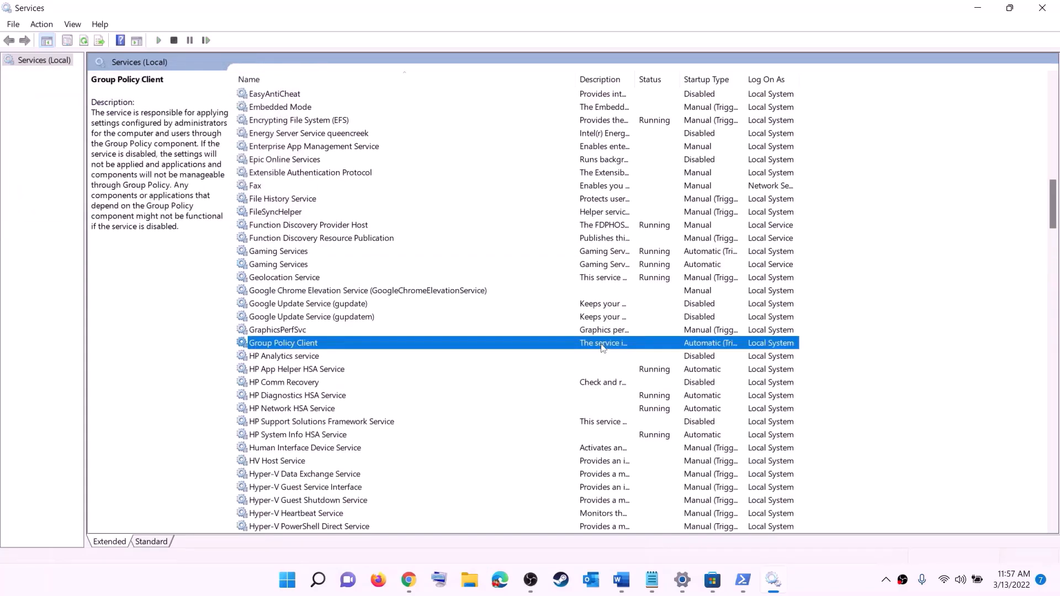
pyautogui.press('m')
pyautogui.click(314, 290)
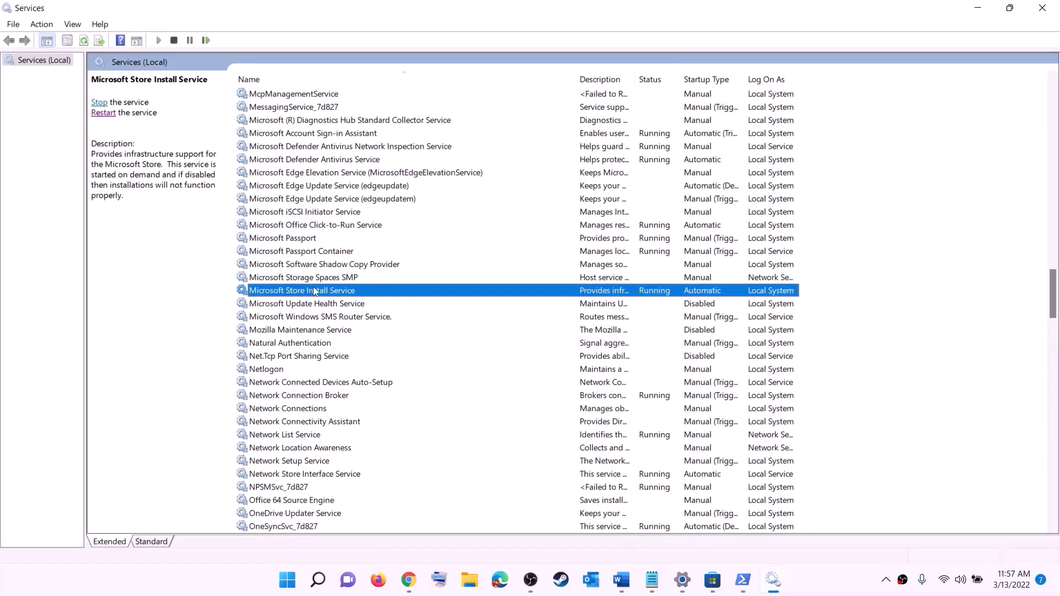
pyautogui.doubleClick(408, 291)
pyautogui.click(521, 272)
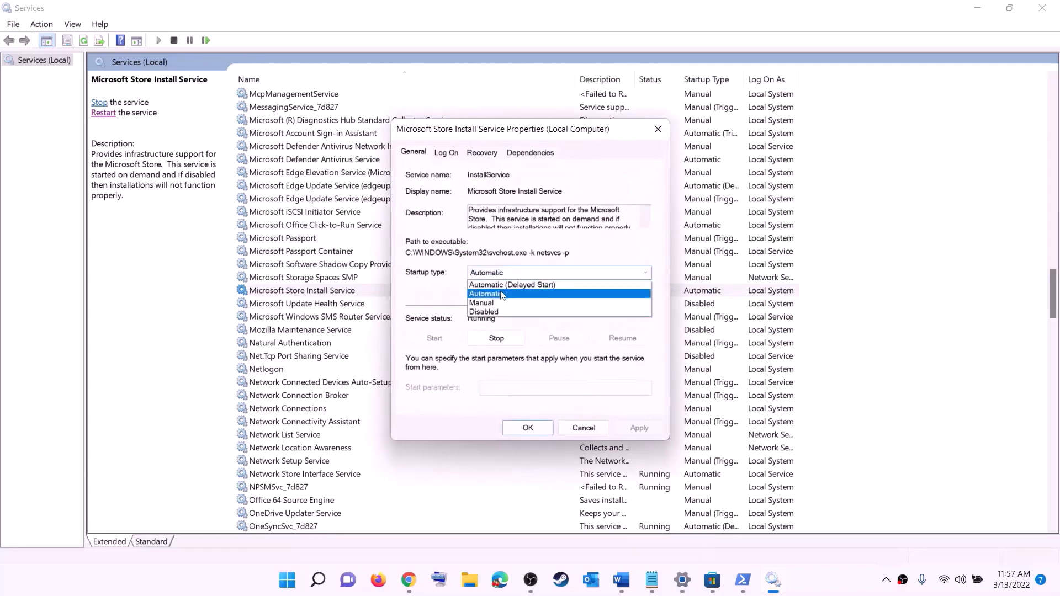
pyautogui.click(600, 378)
pyautogui.click(639, 429)
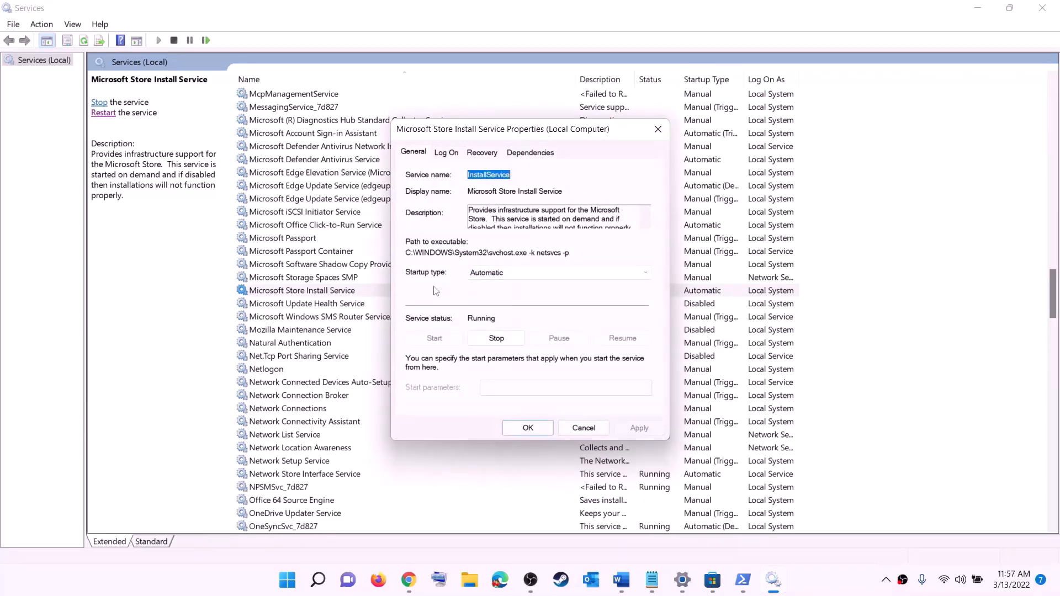
pyautogui.click(527, 428)
# - Set the Background Intelligent Transfer Service's startup type to Automatic and close the Services window
pyautogui.click(349, 257)
pyautogui.press('b')
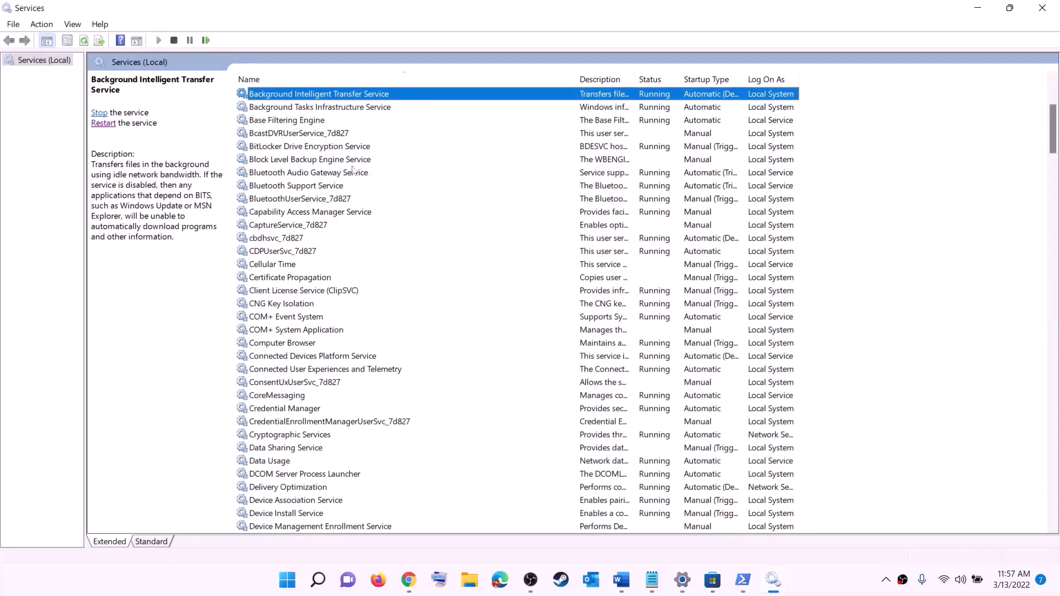
pyautogui.scroll(4, 386, 252)
pyautogui.doubleClick(387, 251)
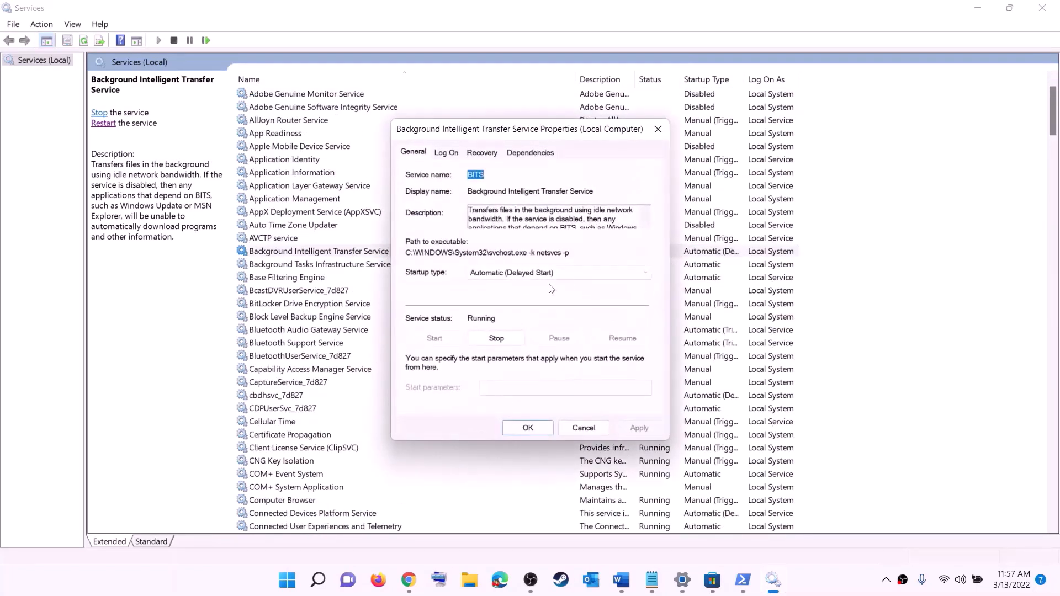
pyautogui.click(534, 272)
pyautogui.click(508, 295)
pyautogui.click(639, 428)
pyautogui.click(527, 429)
pyautogui.click(1041, 7)
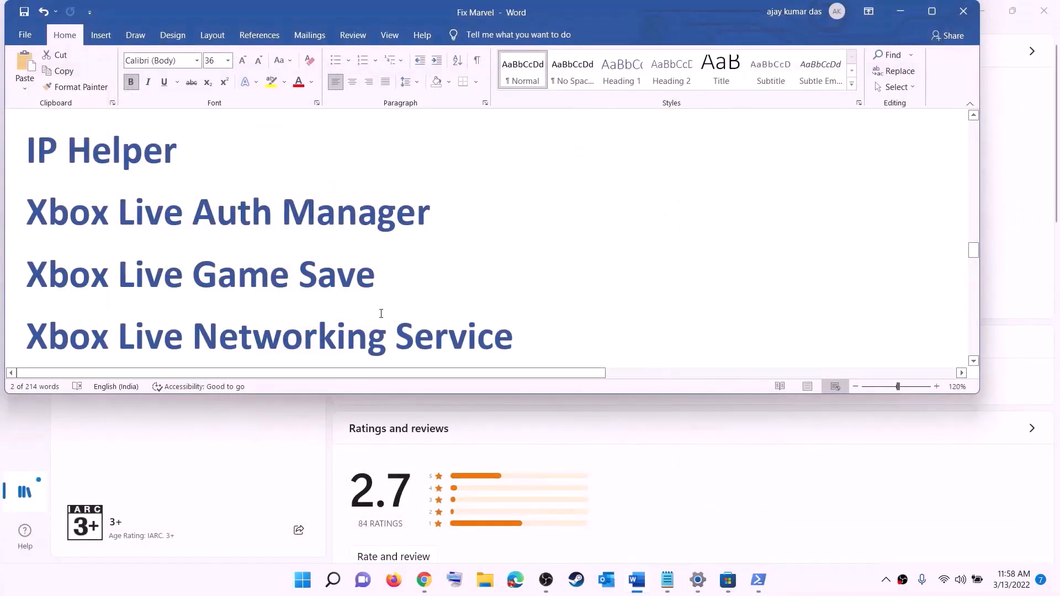
# - Read Step 9 in the Word notes and open the Windows Update page in Windows Settings
pyautogui.scroll(-10, 381, 312)
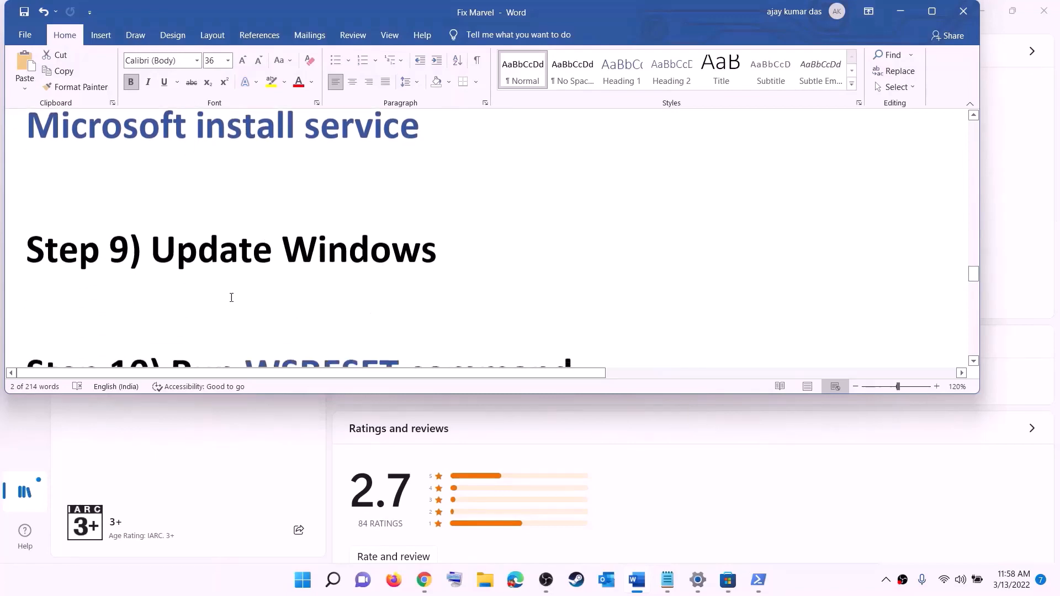
pyautogui.moveTo(151, 251); pyautogui.dragTo(483, 317)
pyautogui.press('super')
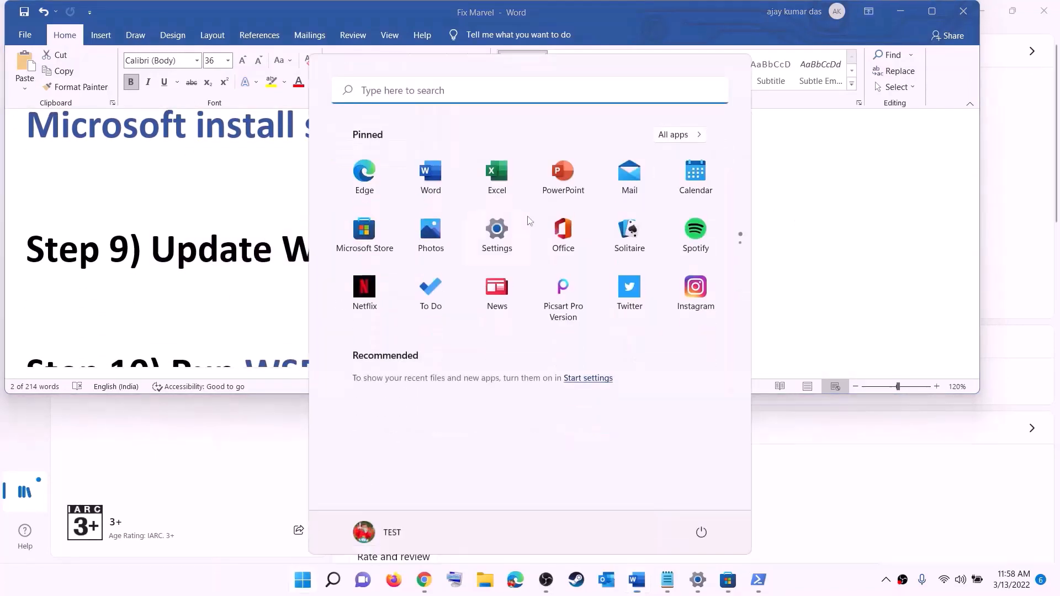
pyautogui.click(496, 229)
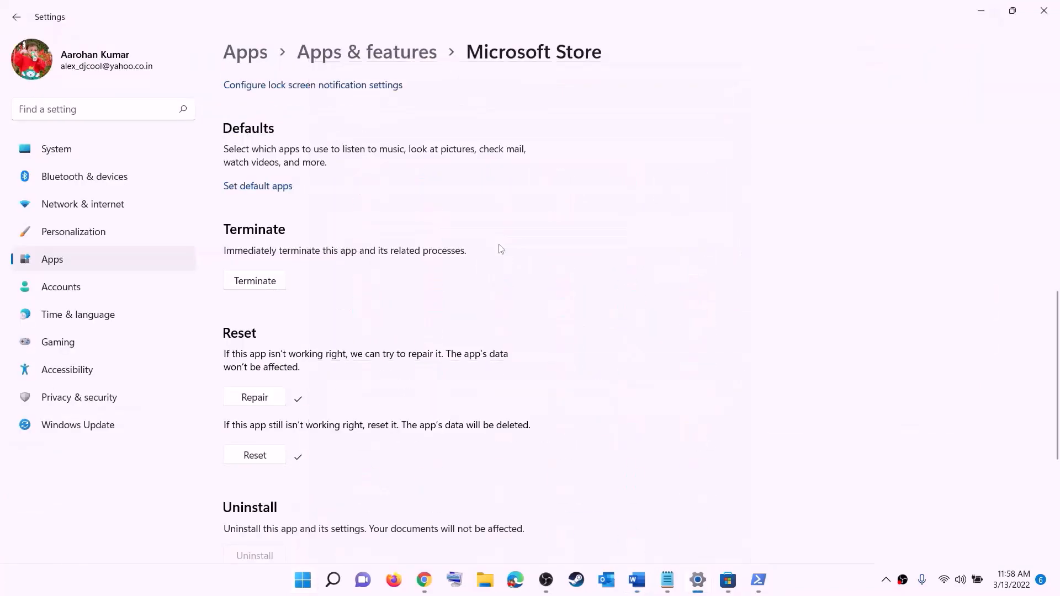
pyautogui.click(81, 424)
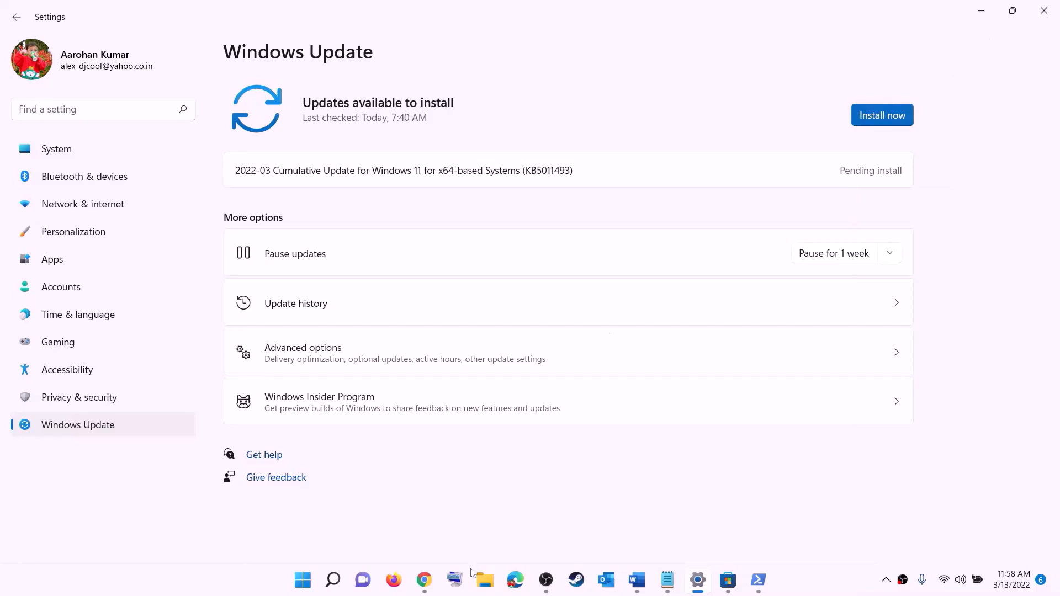
# - View the computer's power options, including Restart, and dismiss them without restarting
pyautogui.click(303, 580)
pyautogui.click(700, 532)
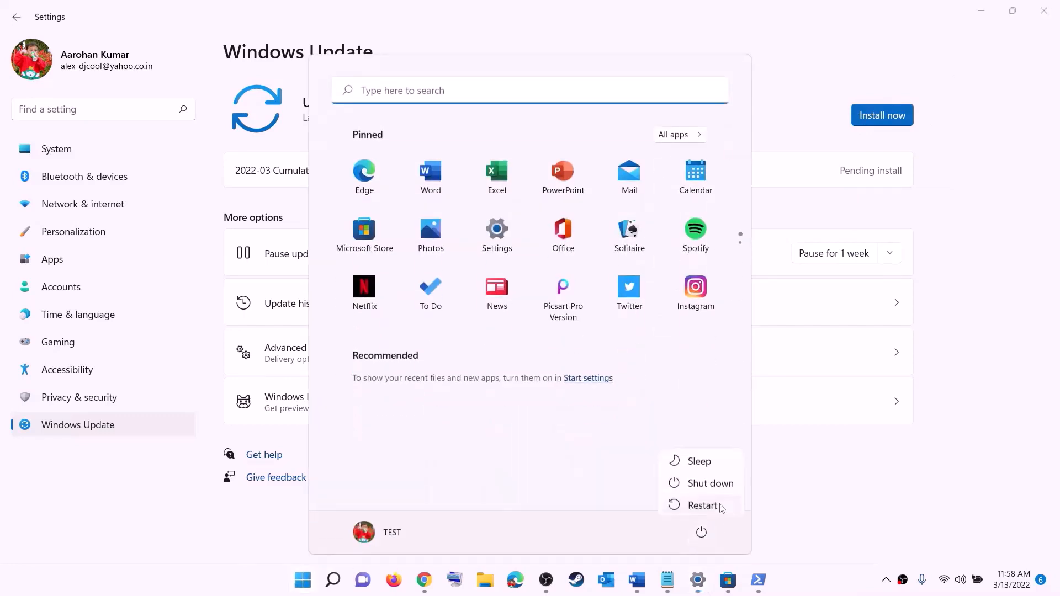
pyautogui.click(988, 7)
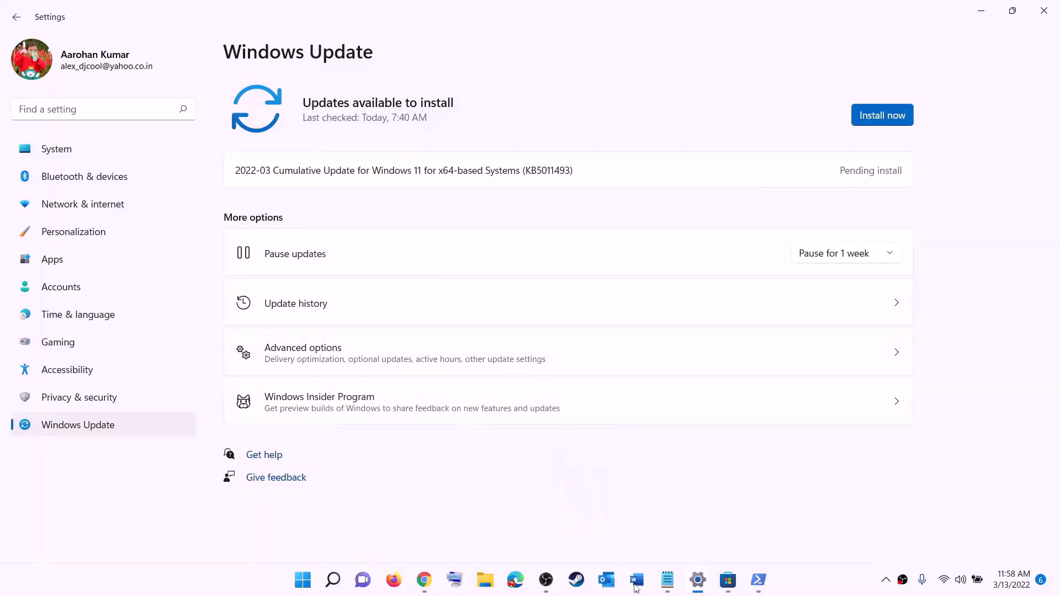
# - Copy the WSRESET command from Step 10 of the Word notes and run it through Windows search
pyautogui.click(636, 580)
pyautogui.scroll(-2, 317, 304)
pyautogui.scroll(-1, 317, 304)
pyautogui.doubleClick(320, 261)
pyautogui.hotkey('ctrl', 'c')
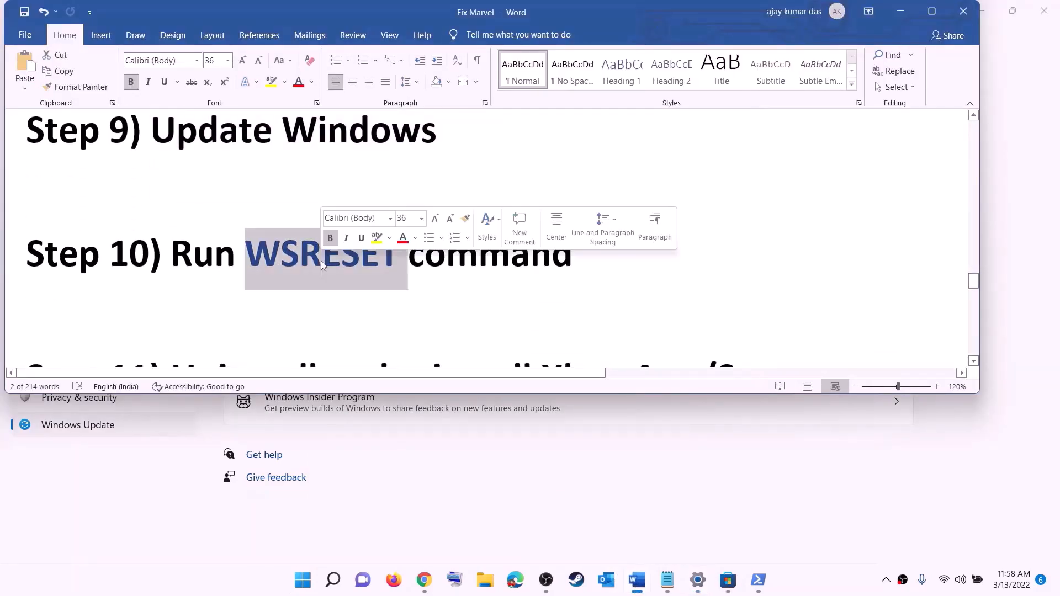
pyautogui.click(291, 593)
pyautogui.hotkey('ctrl', 'v')
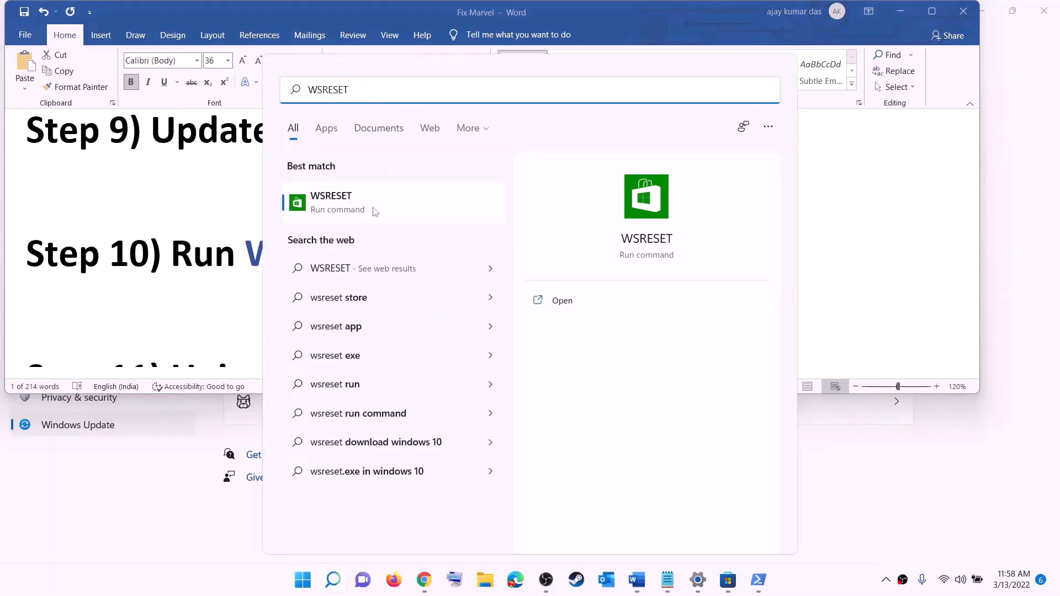
pyautogui.click(348, 208)
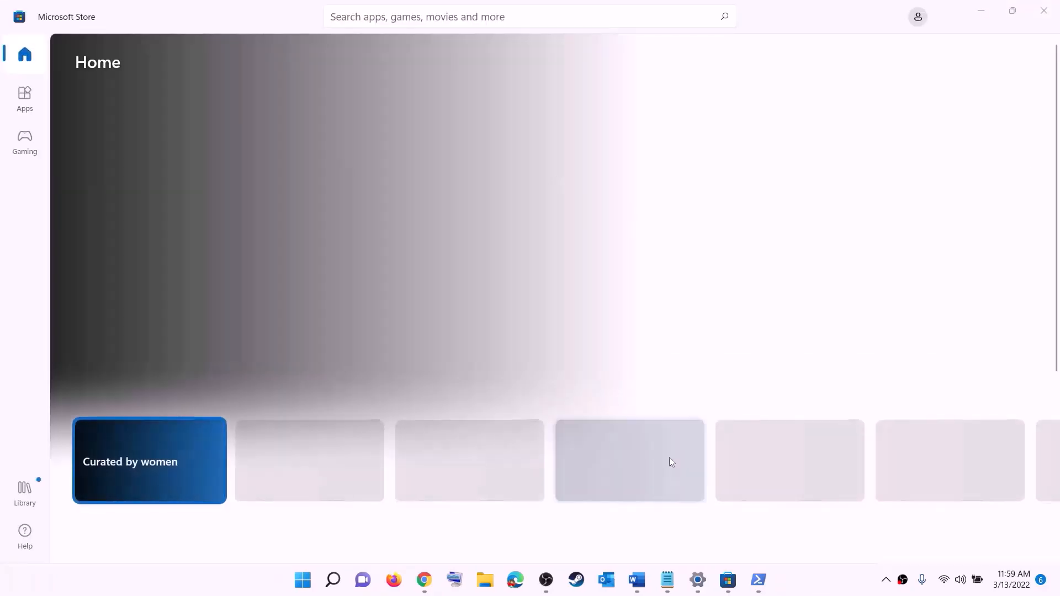
# - Read Step 11 in the Word notes and search Windows for the Xbox app
pyautogui.click(650, 583)
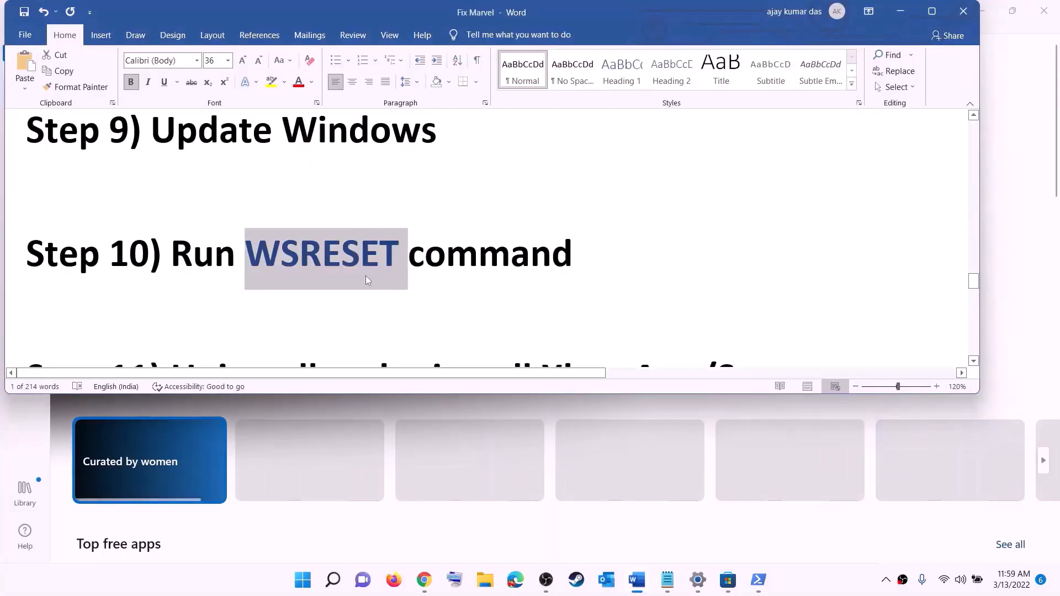
pyautogui.scroll(-3, 366, 277)
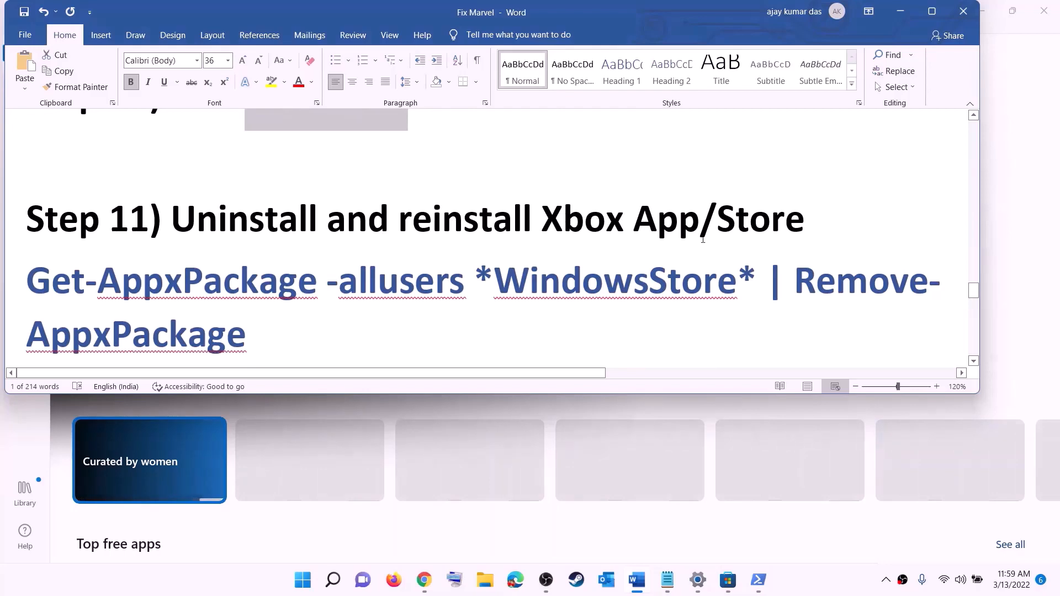
pyautogui.scroll(-1, 378, 272)
pyautogui.click(305, 587)
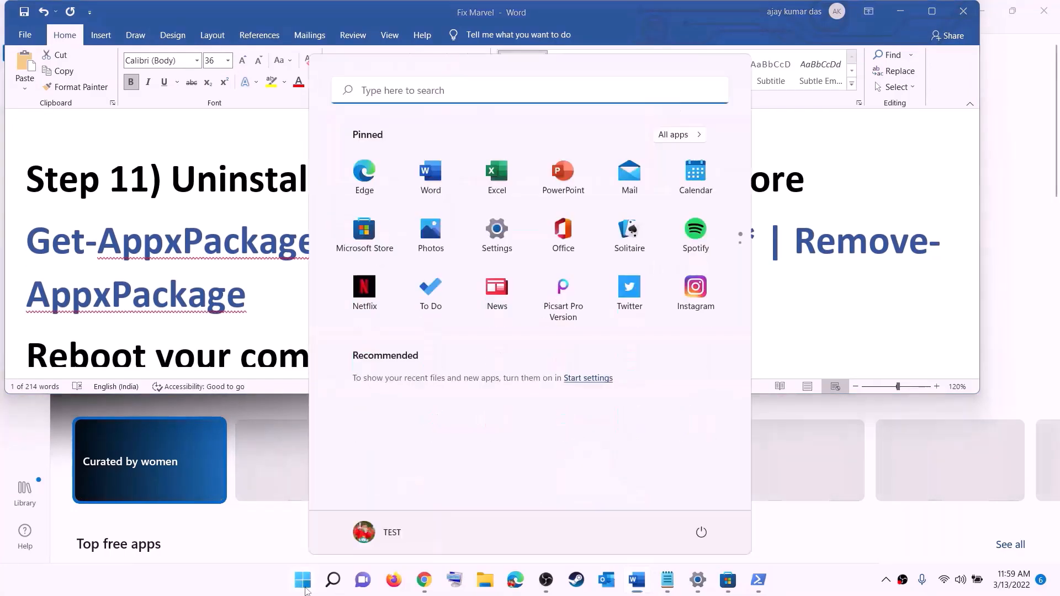
pyautogui.write('xbo')
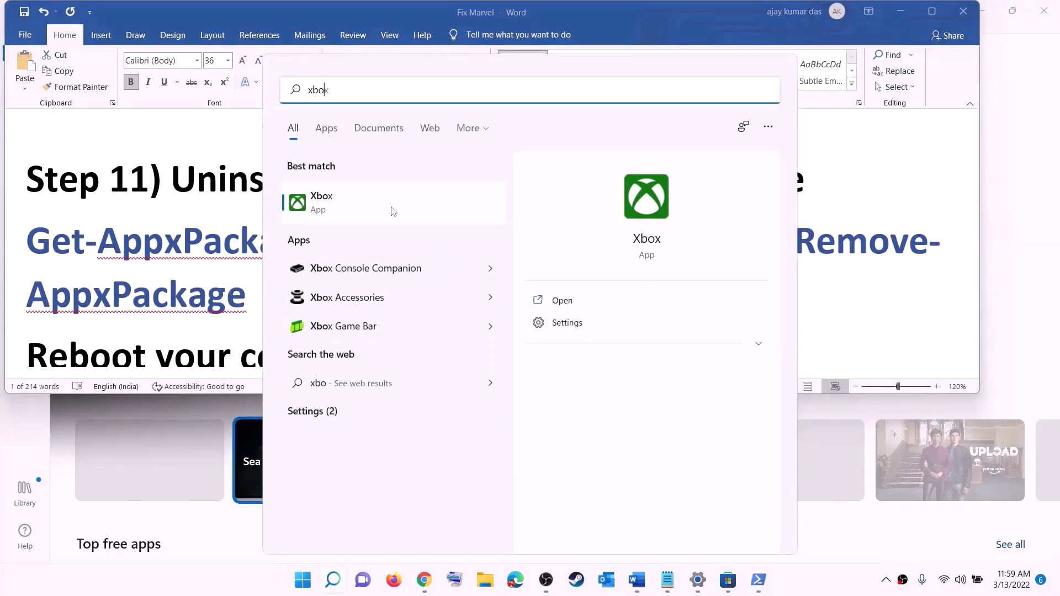
pyautogui.write('x')
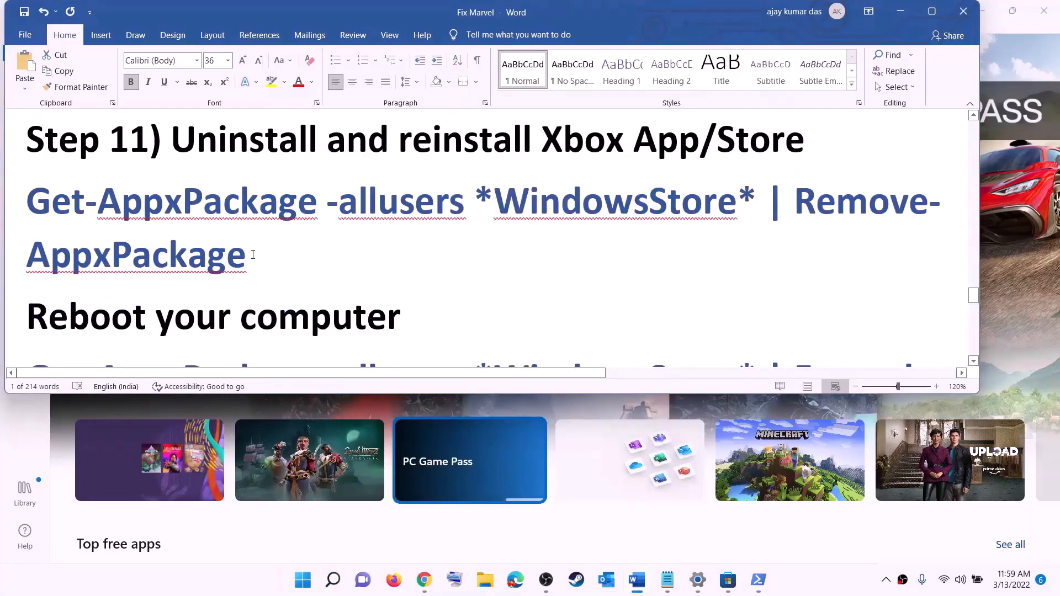
# - Copy the command Get-AppxPackage -allusers *WindowsStore* | Remove-AppxPackage from Step 11 of the Word notes
pyautogui.tripleClick(253, 255)
pyautogui.press('super+c')
pyautogui.rightClick(105, 228)
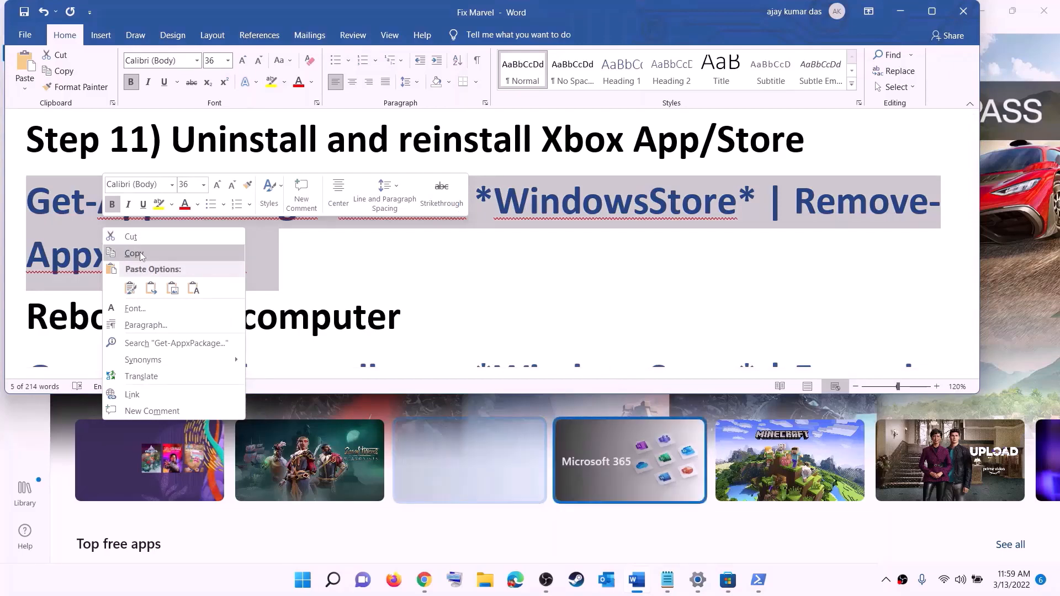
pyautogui.click(128, 254)
# - Open Windows PowerShell as administrator and run the copied Remove-AppxPackage command to uninstall Microsoft Store
pyautogui.click(310, 591)
pyautogui.write('p')
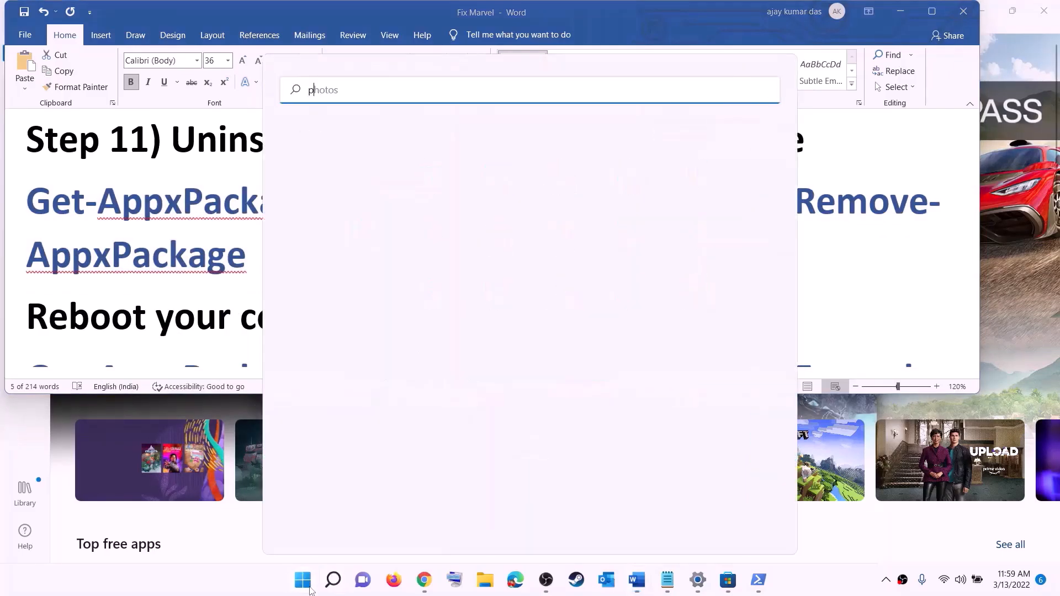
pyautogui.write('owe')
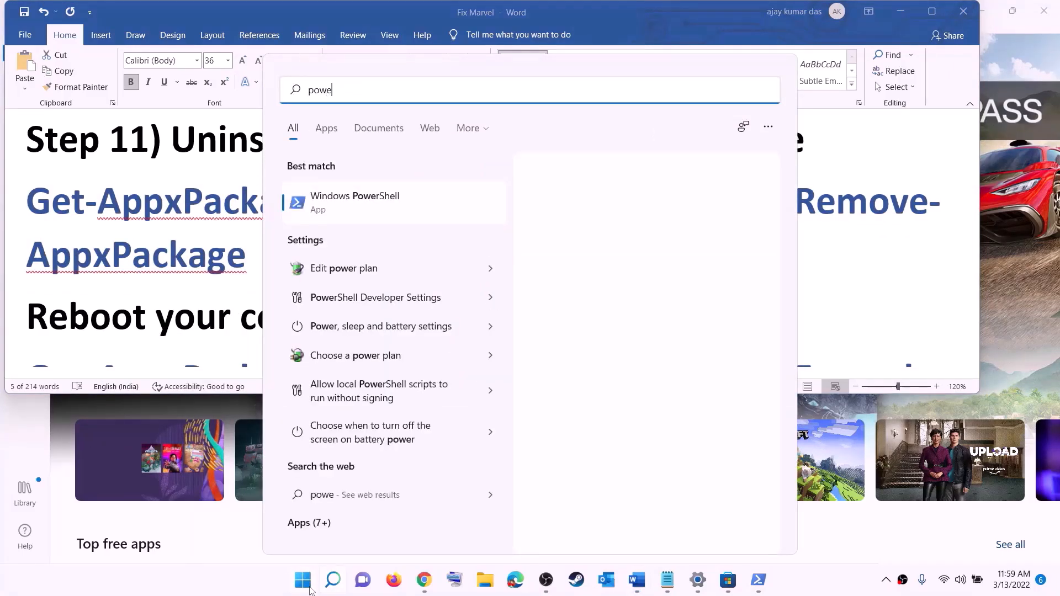
pyautogui.write('rshel')
pyautogui.rightClick(357, 204)
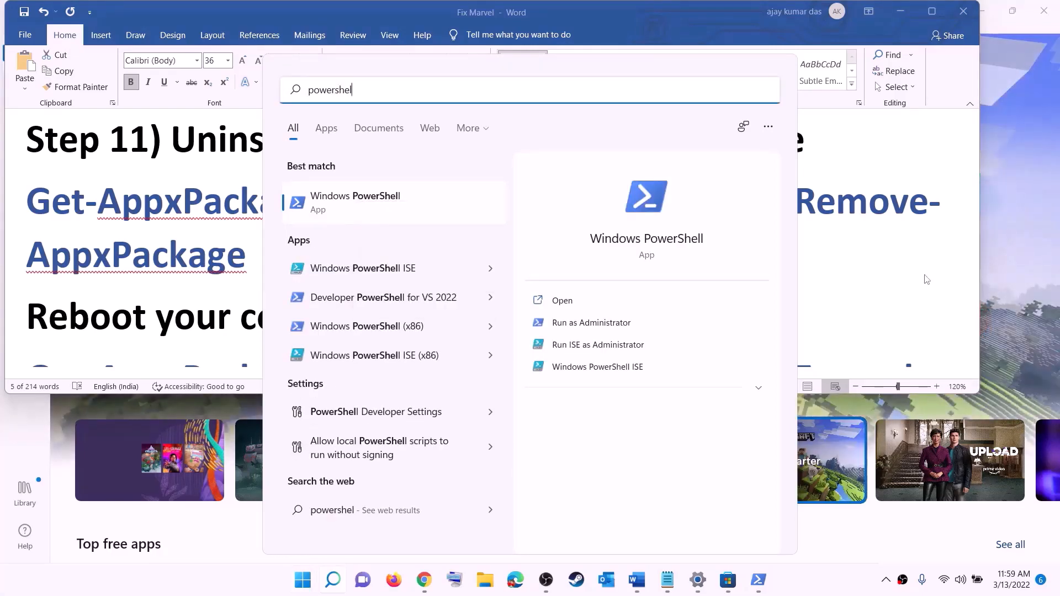
pyautogui.press('Escape')
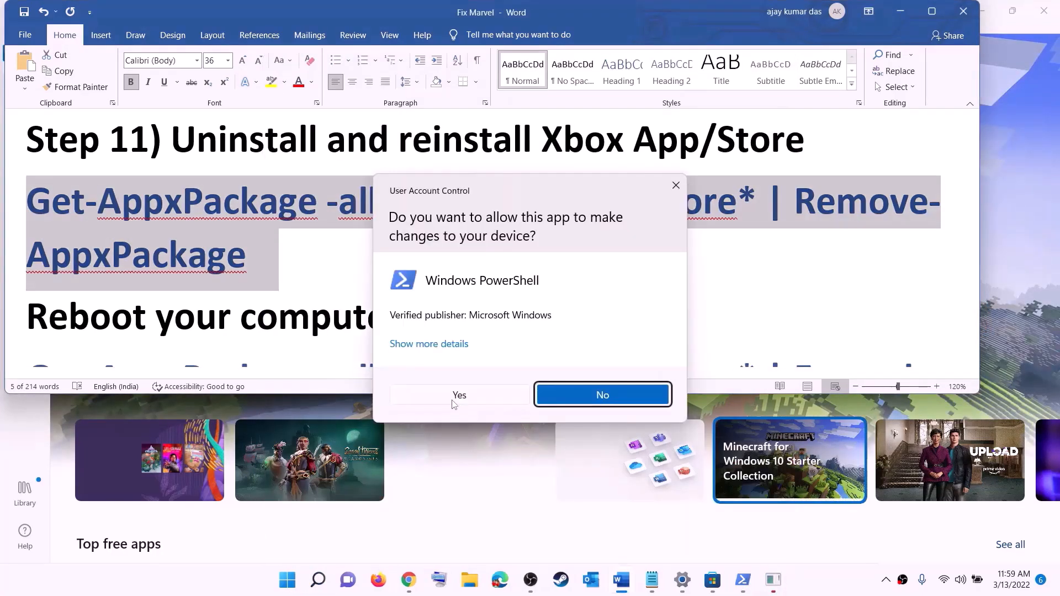
pyautogui.click(453, 404)
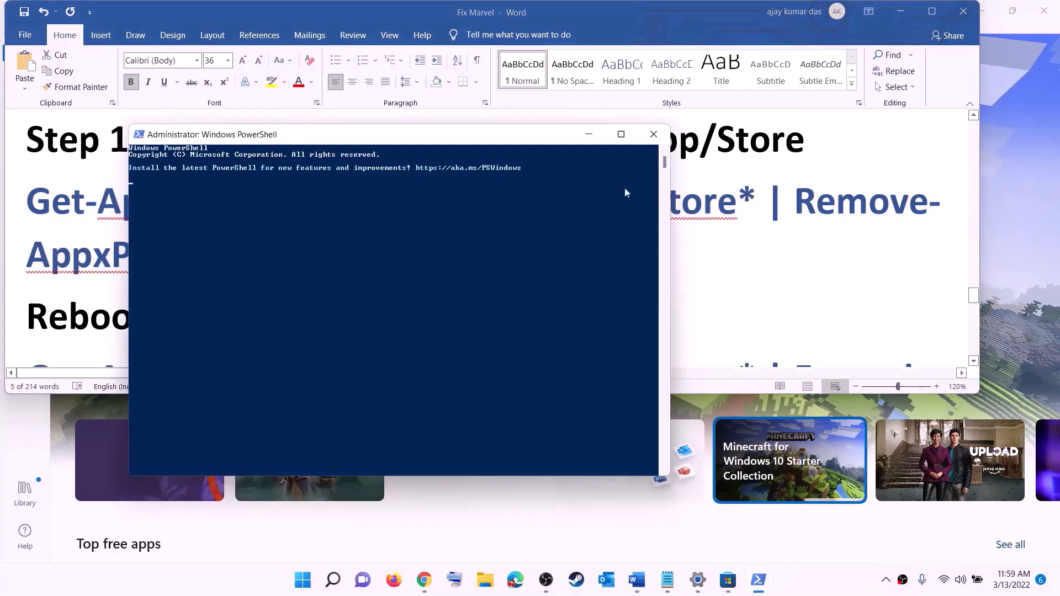
pyautogui.rightClick(330, 205)
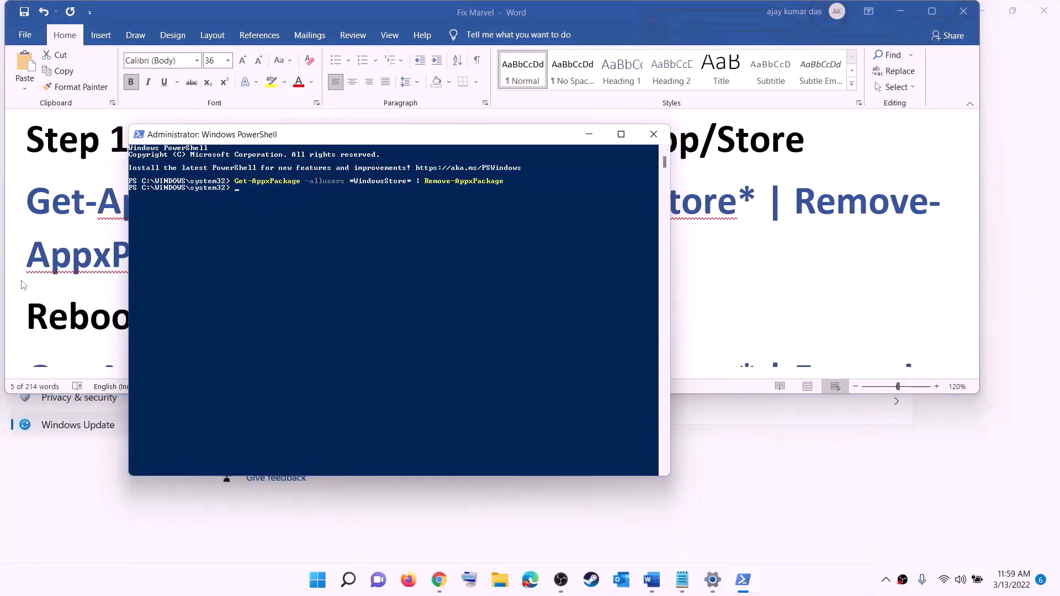
# - Highlight the reboot instruction in the Word notes and view the Start menu's power options without restarting
pyautogui.click(76, 275)
pyautogui.doubleClick(87, 305)
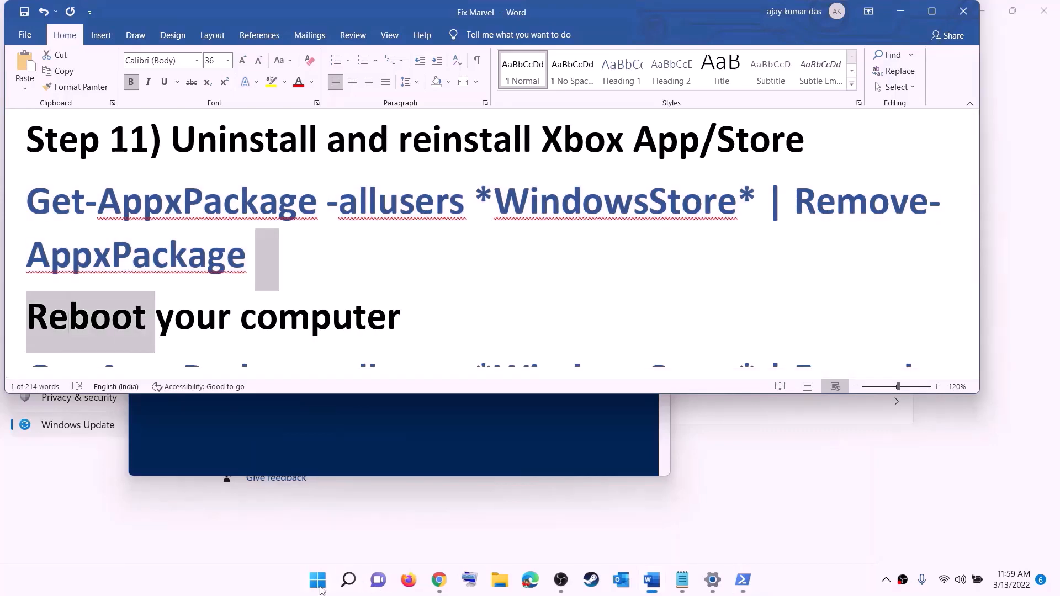
pyautogui.click(317, 579)
pyautogui.click(701, 531)
pyautogui.click(223, 253)
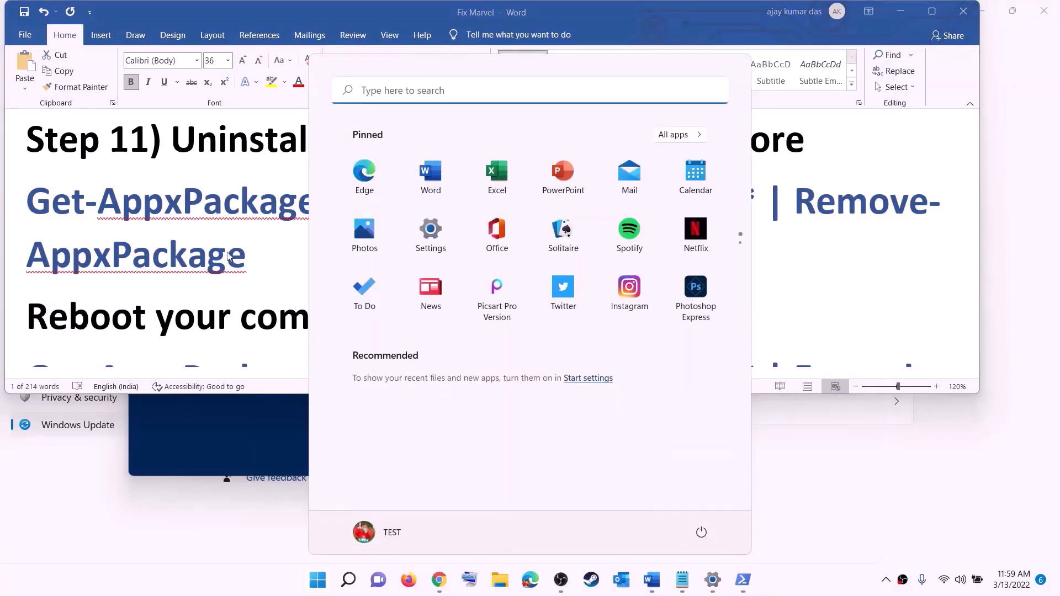
pyautogui.click(230, 255)
# - Copy the Get-AppxPackage WindowsStore command that re-registers the Store with Add-AppxPackage from the Word notes
pyautogui.scroll(-1, 304, 248)
pyautogui.scroll(-3, 304, 249)
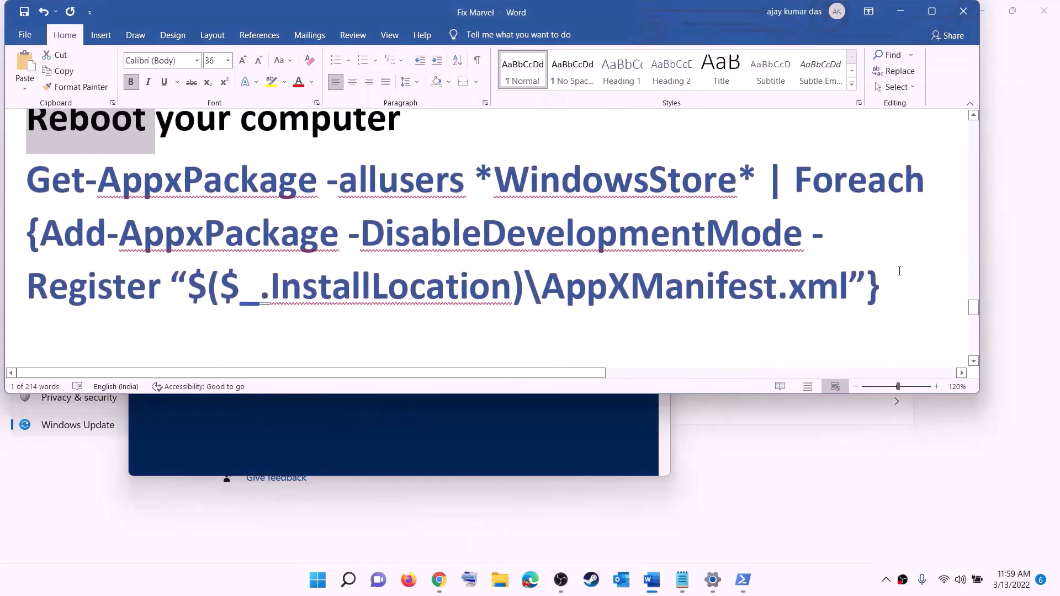
pyautogui.moveTo(900, 267); pyautogui.dragTo(15, 204)
pyautogui.rightClick(183, 210)
pyautogui.click(221, 237)
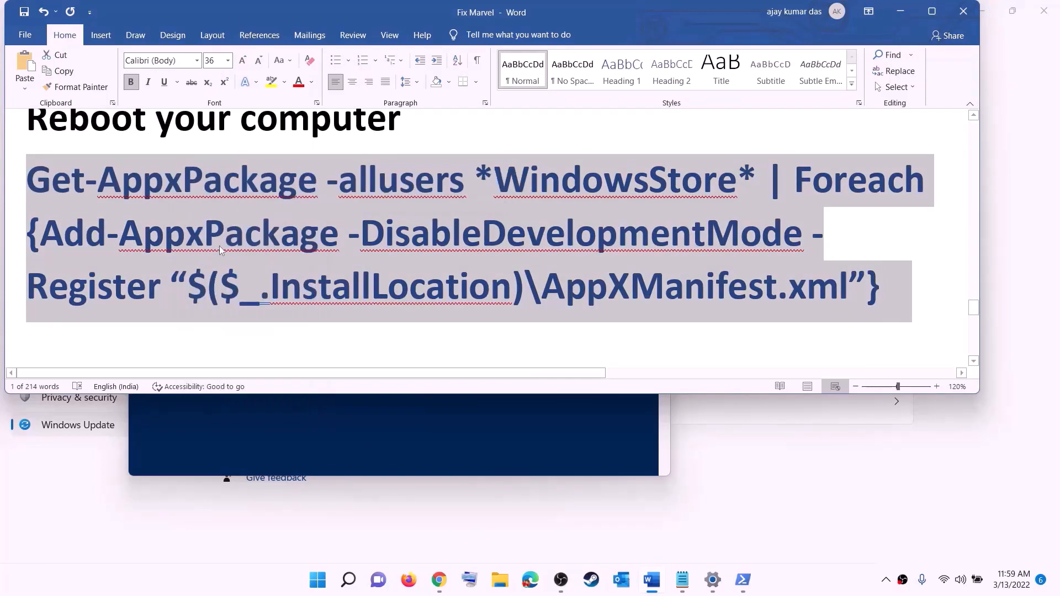
# - Open another Windows PowerShell window as administrator and run the copied Add-AppxPackage command to reinstall Microsoft Store
pyautogui.click(319, 585)
pyautogui.write('p')
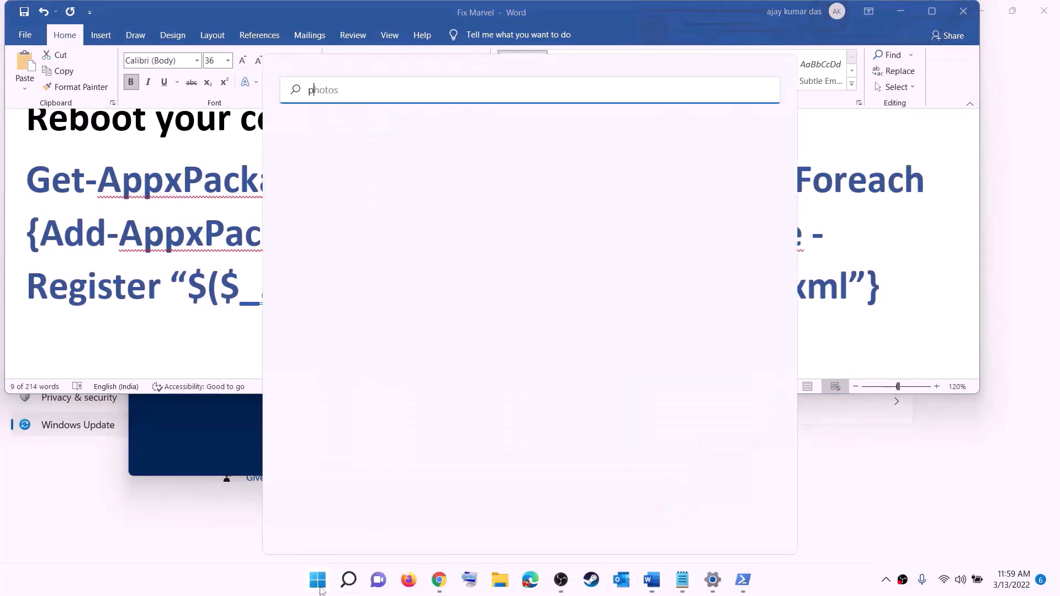
pyautogui.write('owershell')
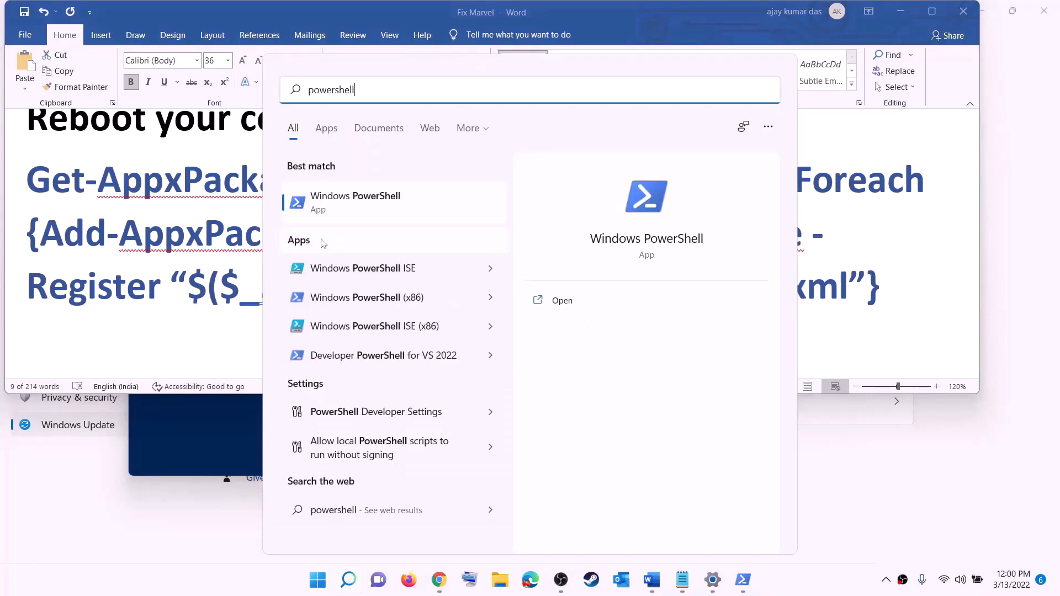
pyautogui.rightClick(334, 210)
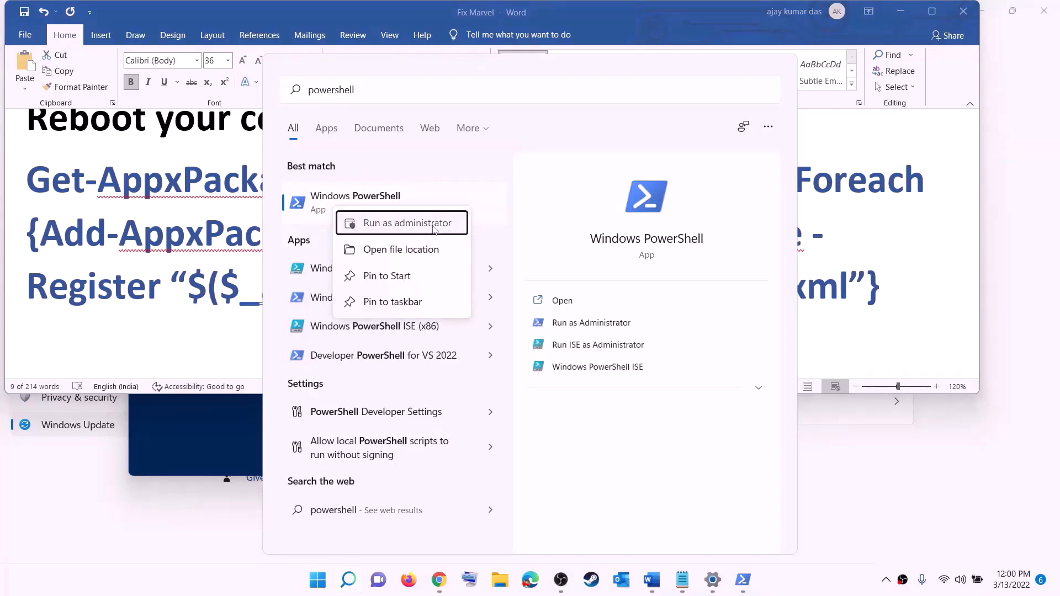
pyautogui.click(364, 218)
pyautogui.click(473, 393)
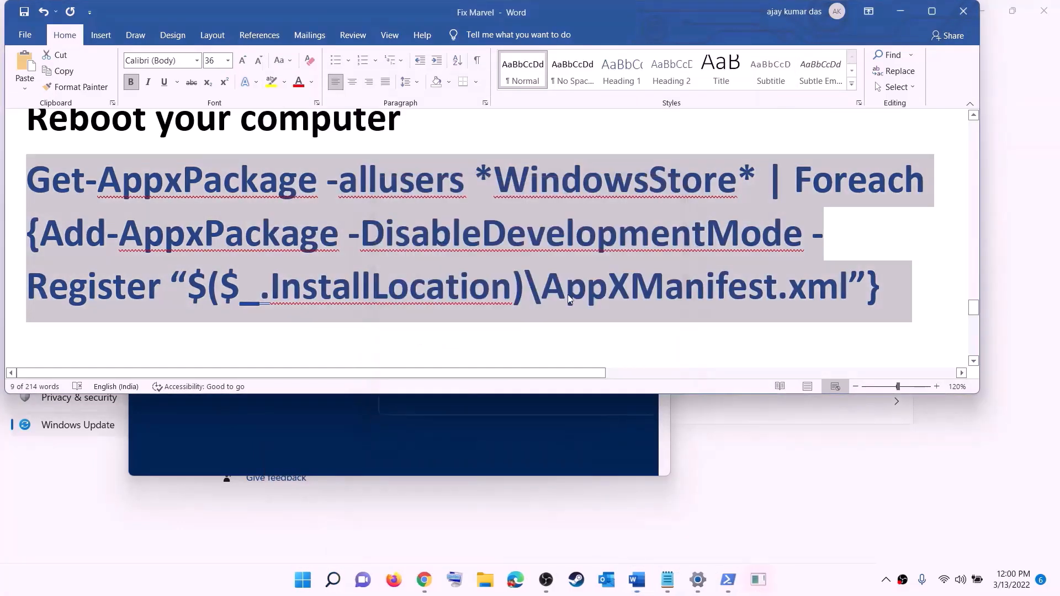
pyautogui.moveTo(379, 53); pyautogui.dragTo(503, 118)
pyautogui.hotkey('ctrl', 'v')
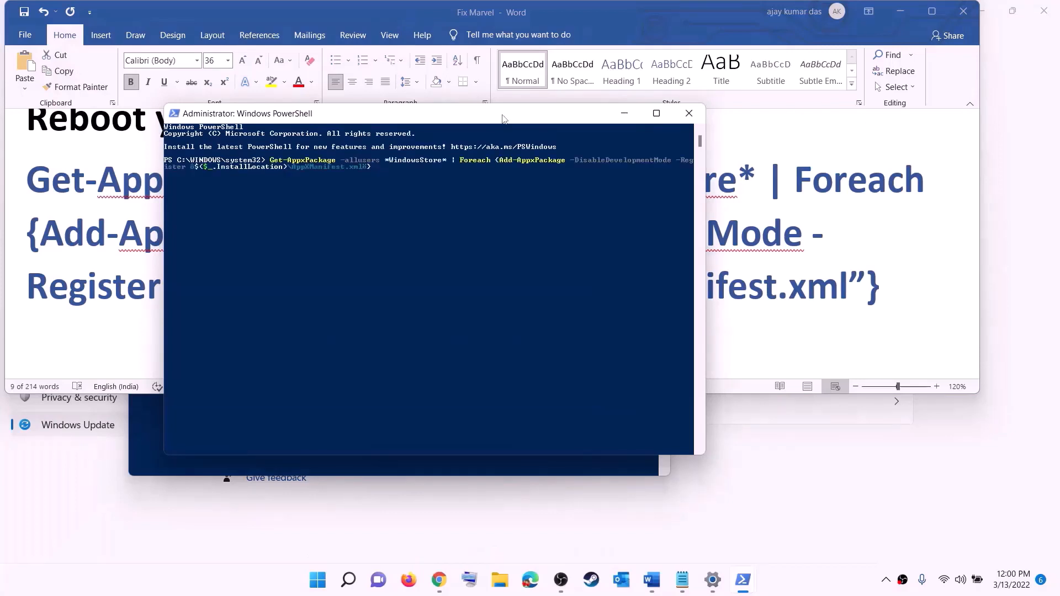
pyautogui.press('Return')
# - Open Microsoft Store, search for "xbox" and open the Xbox app's page
pyautogui.click(324, 585)
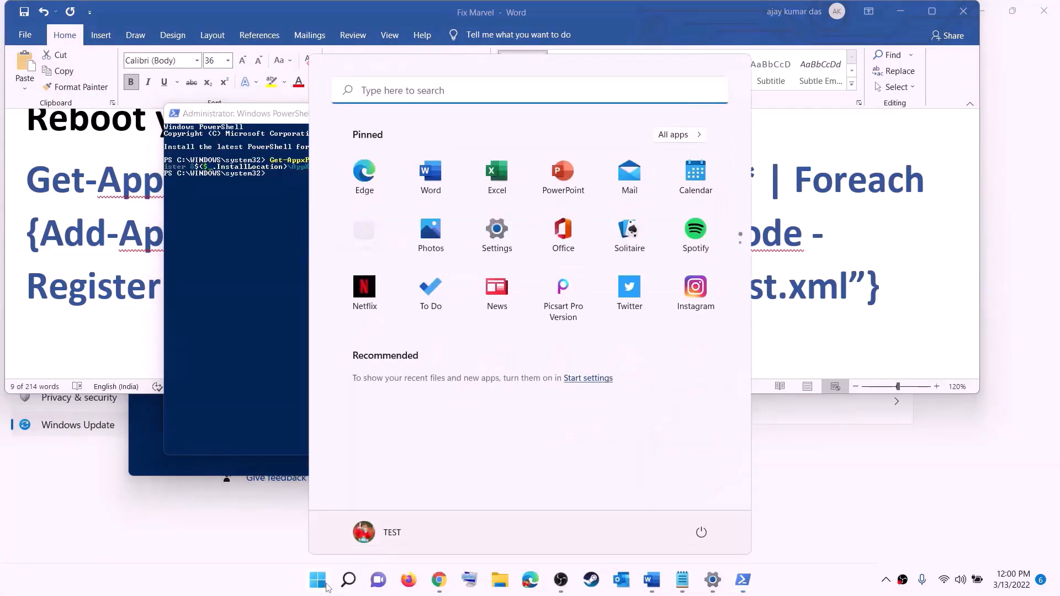
pyautogui.write('store')
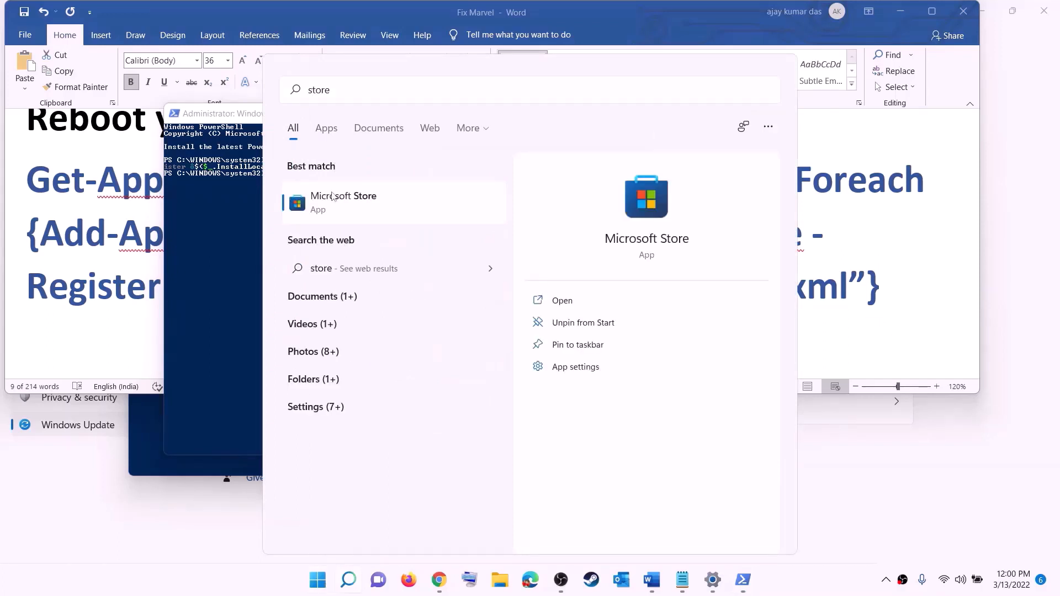
pyautogui.click(331, 197)
pyautogui.click(746, 11)
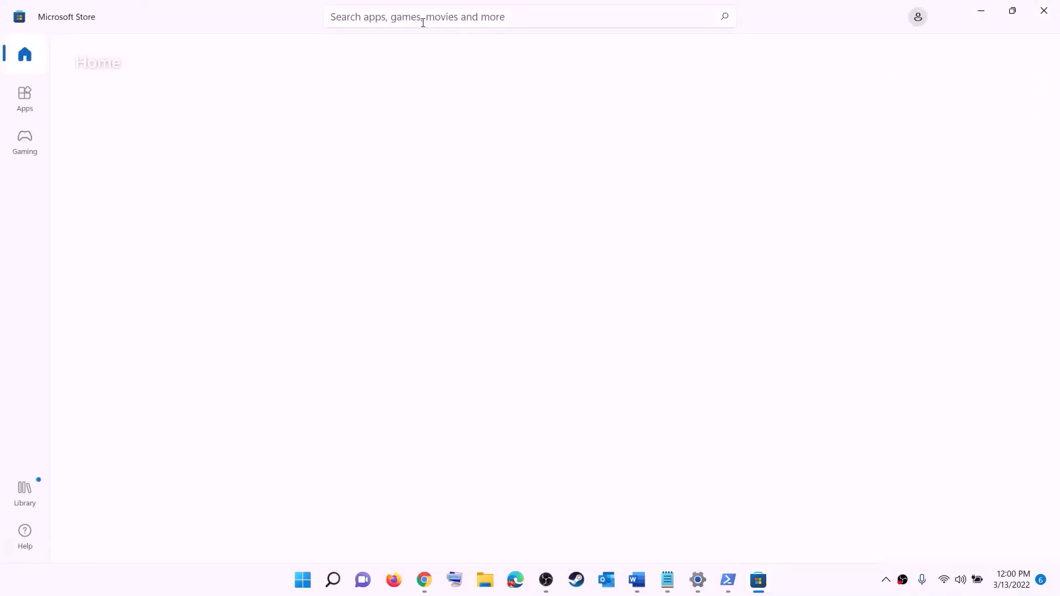
pyautogui.click(400, 17)
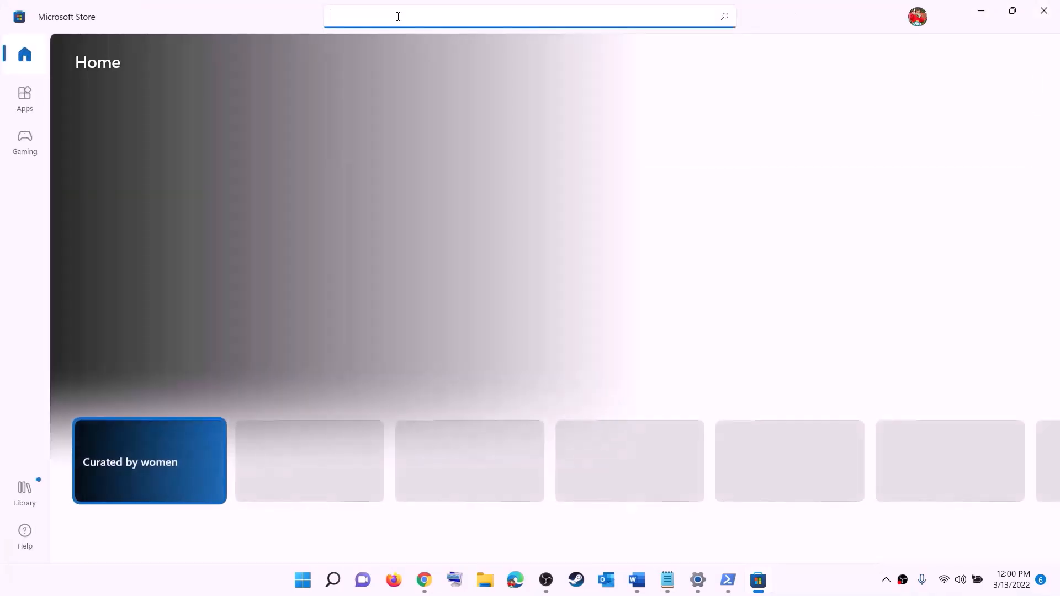
pyautogui.write('xbox')
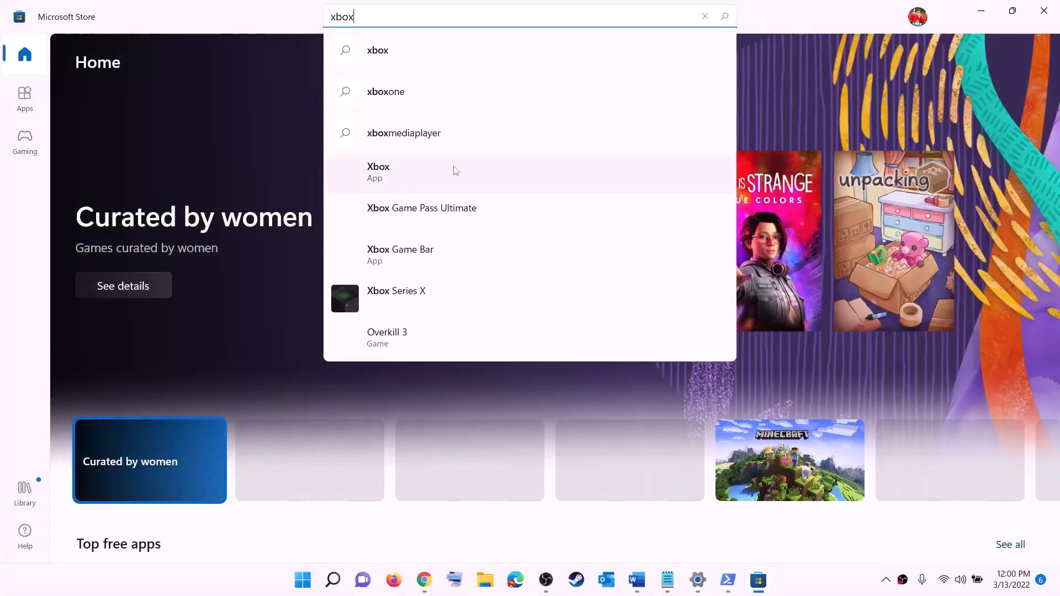
pyautogui.click(398, 176)
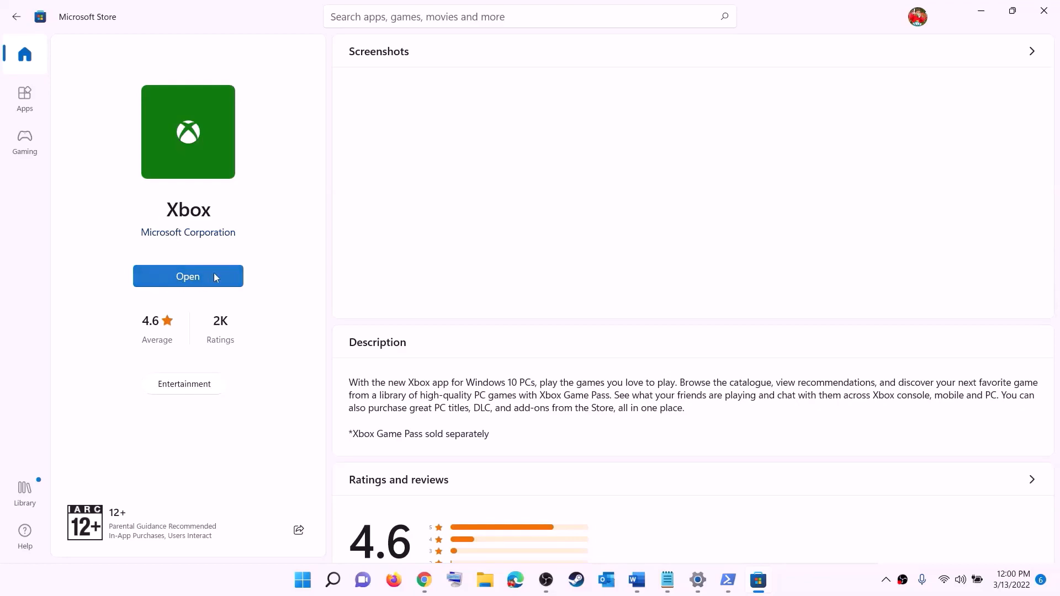
# - Read Step 12 in the Word notes, highlighting the advice about installing to the C drive or a different drive
pyautogui.click(638, 581)
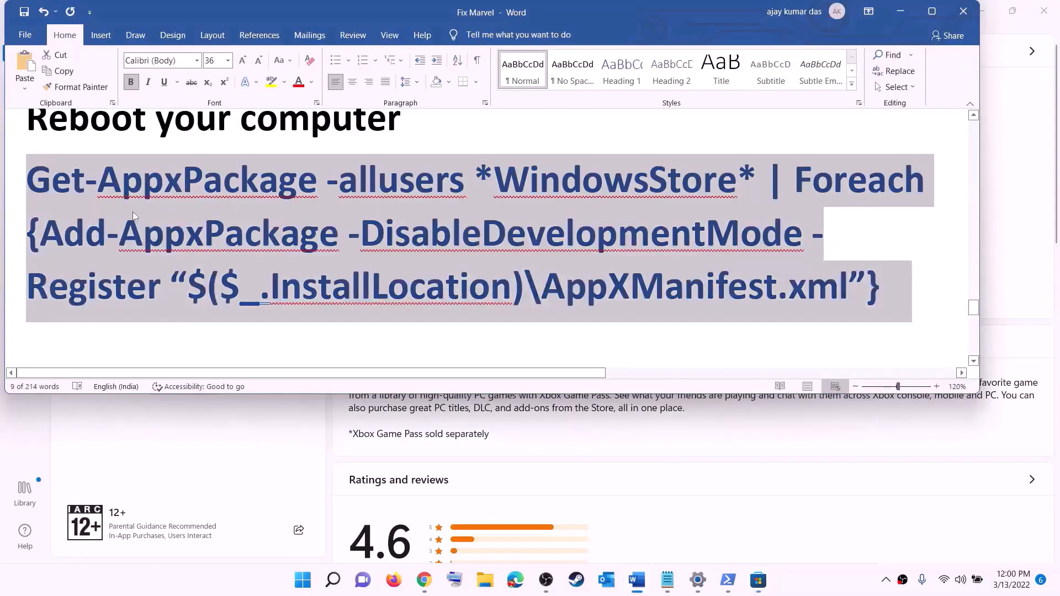
pyautogui.scroll(-5, 326, 274)
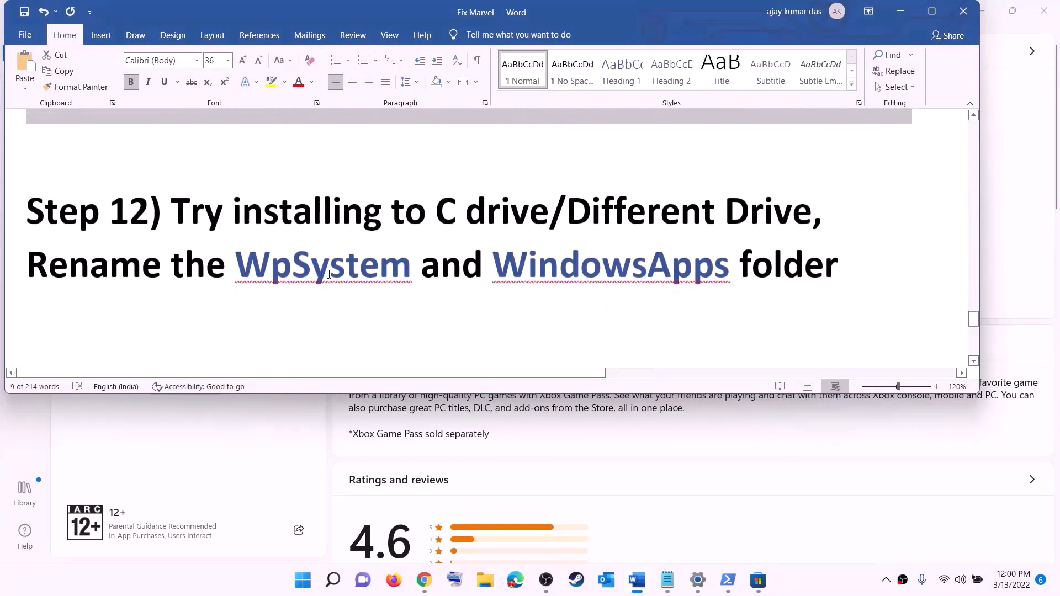
pyautogui.moveTo(150, 213); pyautogui.dragTo(724, 213)
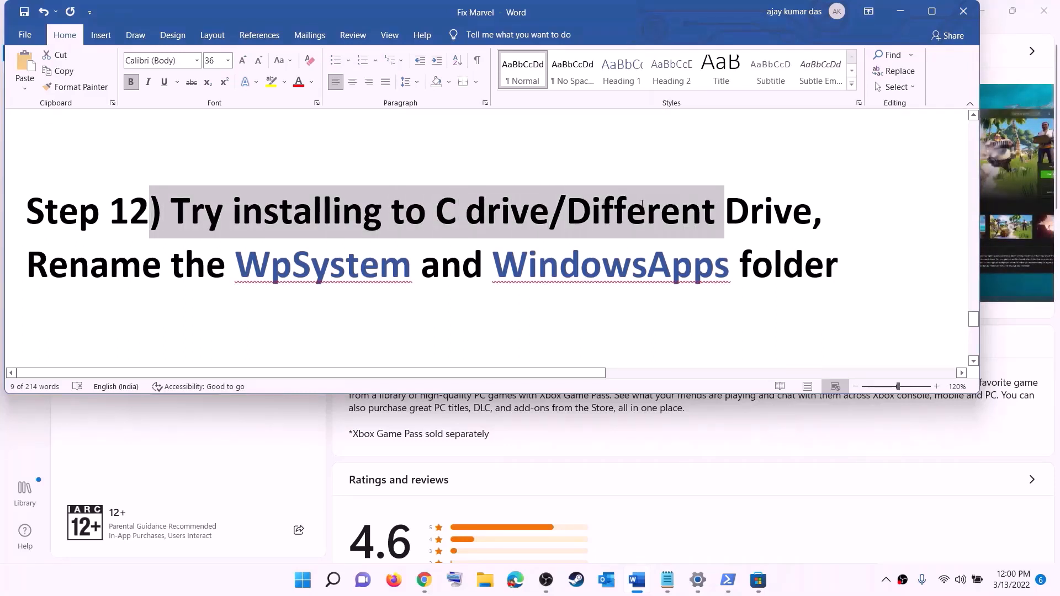
pyautogui.click(456, 217)
pyautogui.moveTo(436, 213); pyautogui.dragTo(792, 213)
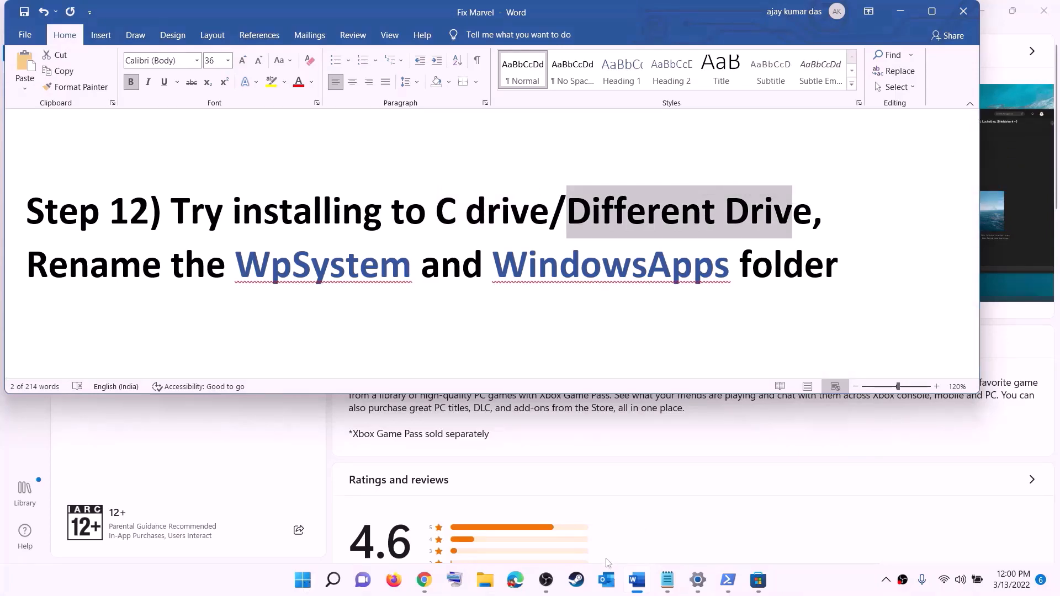
# - Open the Windows storage settings' advanced options and go to the page for where new content is saved
pyautogui.click(303, 580)
pyautogui.click(496, 232)
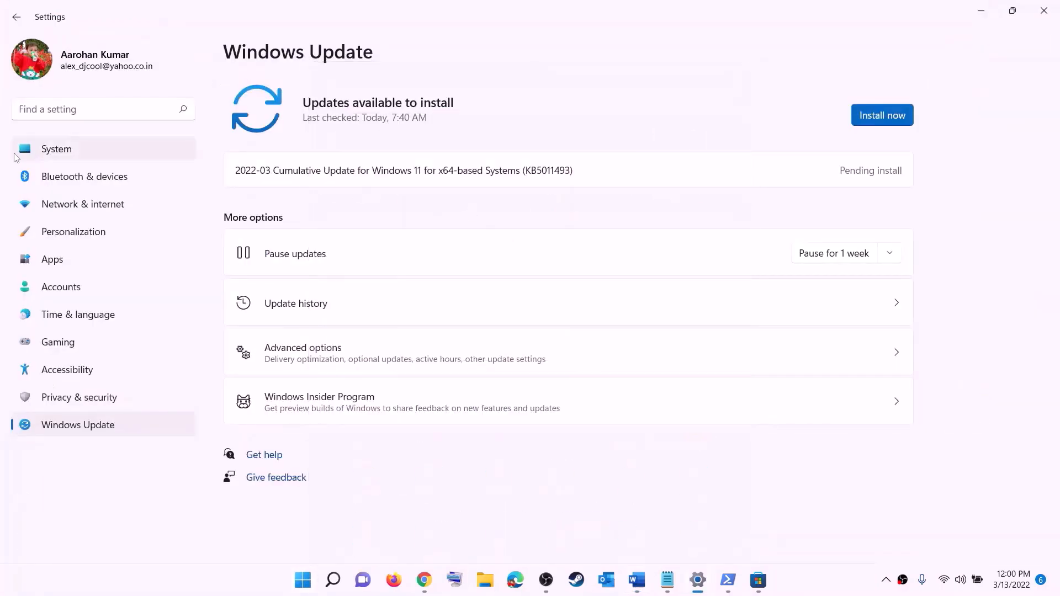
pyautogui.click(60, 150)
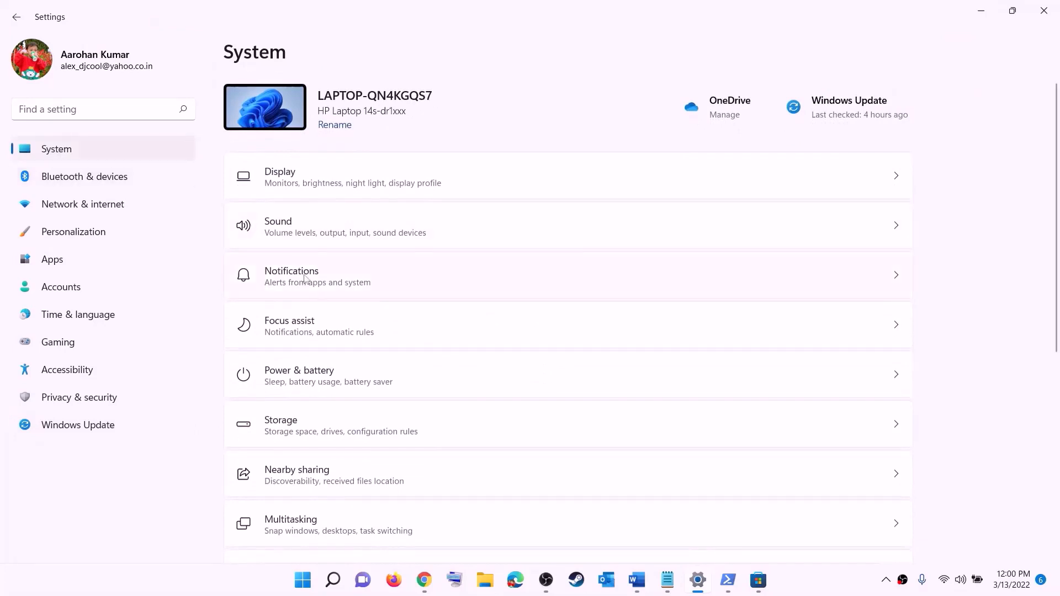
pyautogui.scroll(-3, 333, 303)
pyautogui.click(283, 293)
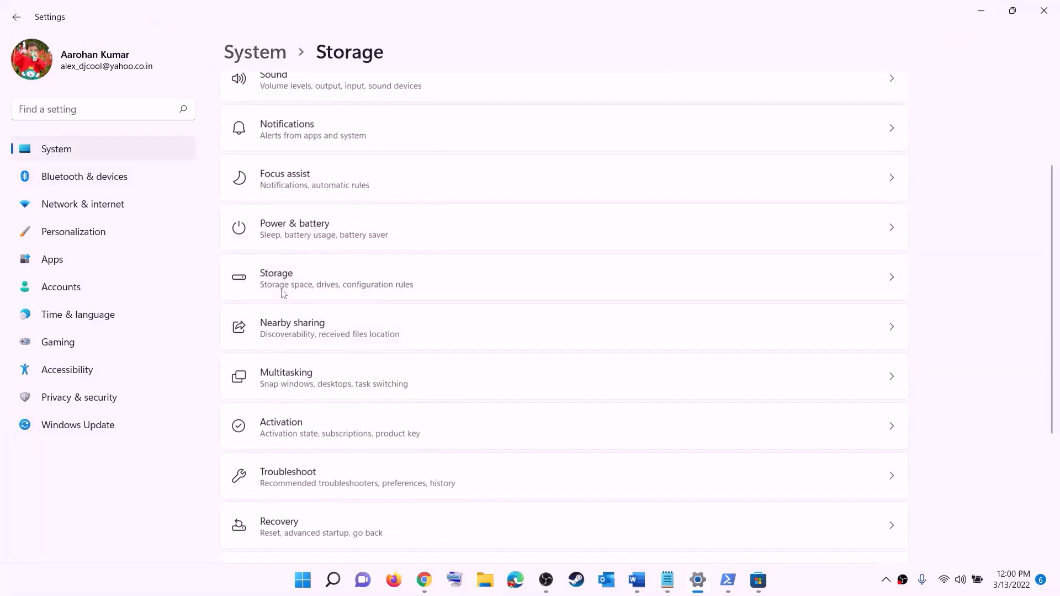
pyautogui.scroll(-5, 392, 389)
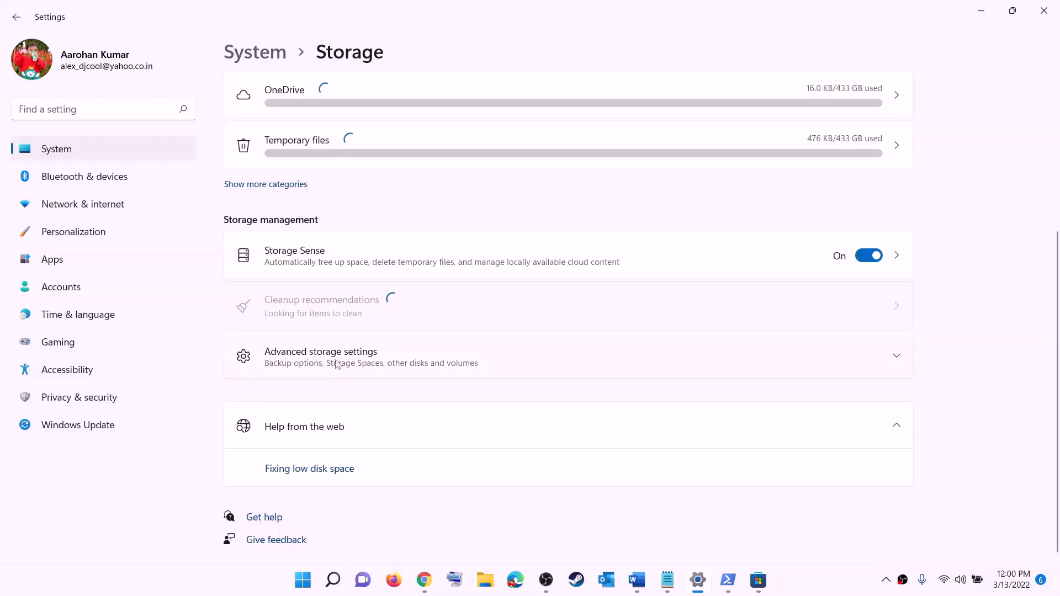
pyautogui.click(337, 364)
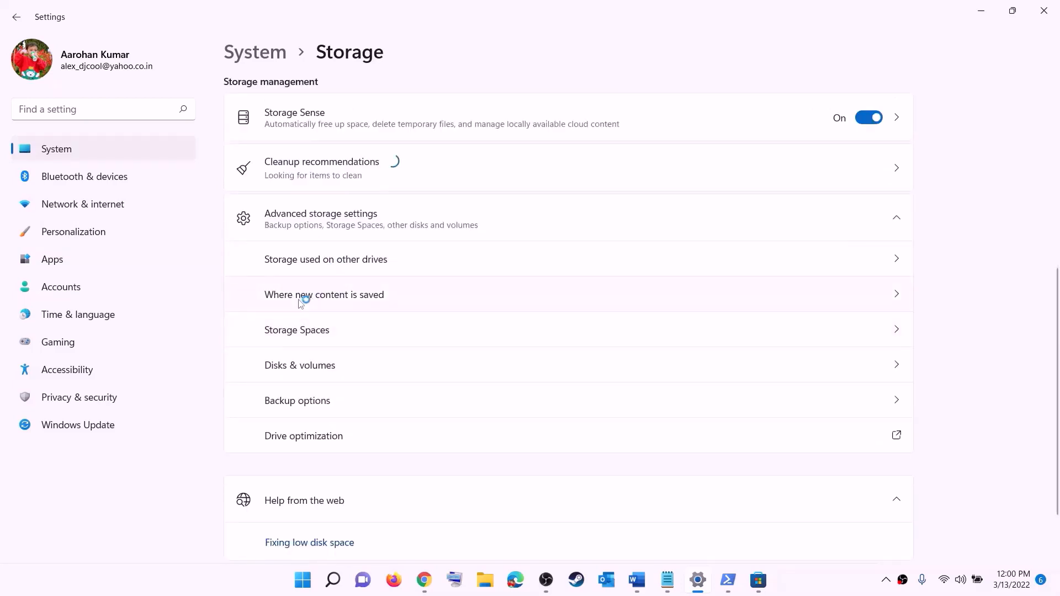
pyautogui.click(342, 295)
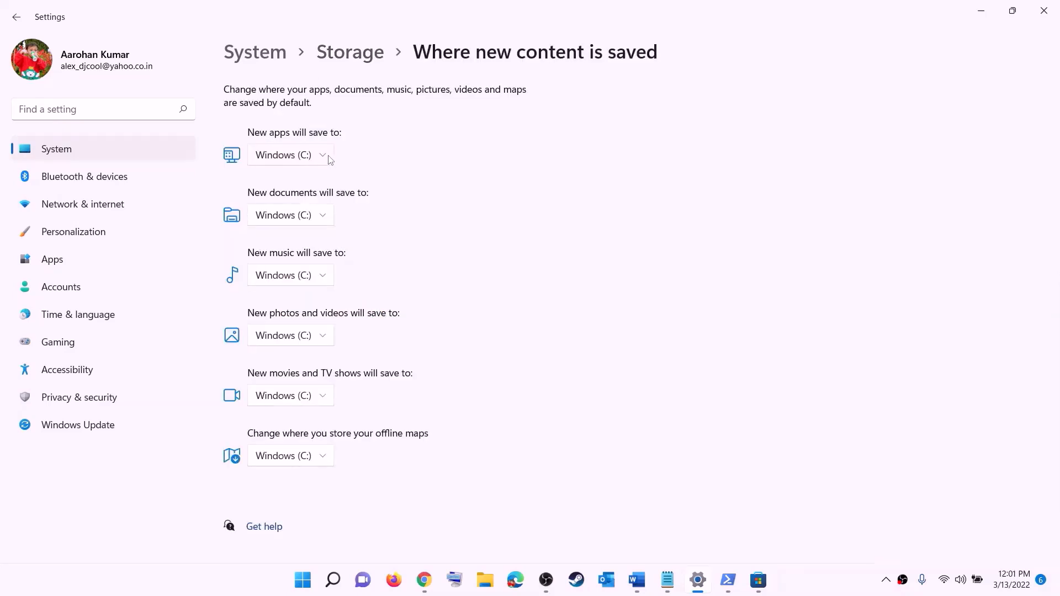
# - Examine the available drive choices for saving new apps, and close Settings
pyautogui.click(326, 158)
pyautogui.click(327, 163)
pyautogui.click(326, 158)
pyautogui.click(349, 169)
pyautogui.click(325, 160)
pyautogui.click(341, 156)
pyautogui.click(319, 159)
pyautogui.click(366, 162)
pyautogui.click(1043, 10)
# - Highlight the Word note on renaming WpSystem and WindowsApps, and open New Volume (D:) in File Explorer to locate the WpSystem folder
pyautogui.moveTo(36, 258); pyautogui.dragTo(590, 270)
pyautogui.moveTo(738, 270); pyautogui.dragTo(837, 271)
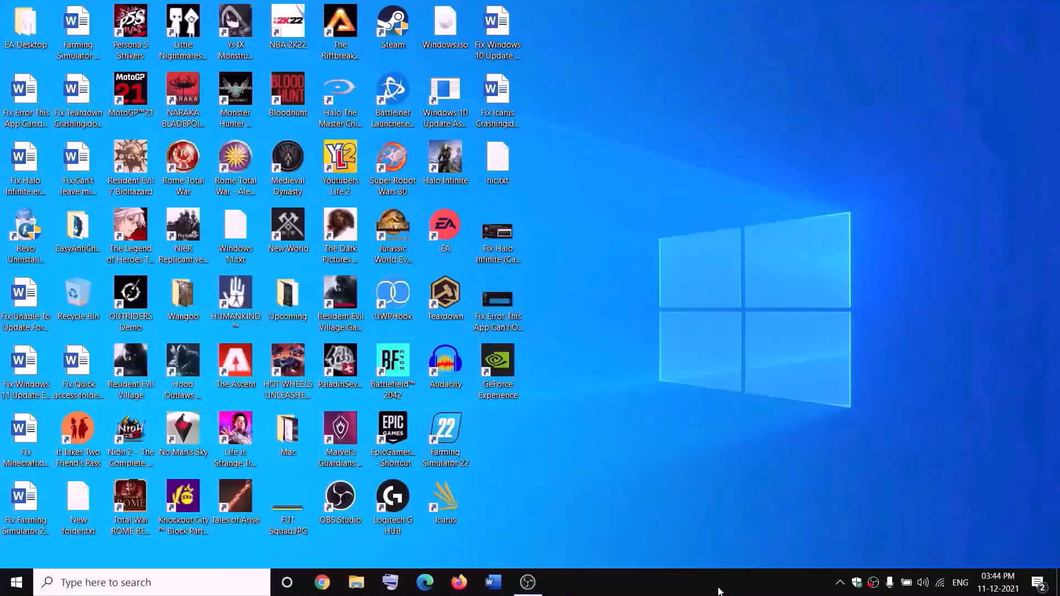
pyautogui.click(364, 581)
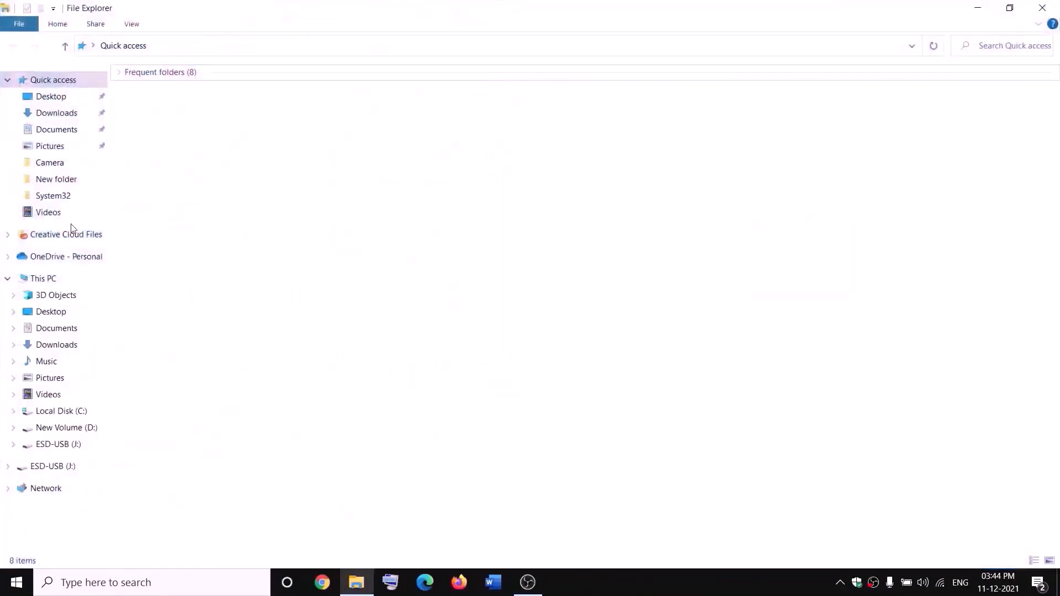
pyautogui.click(51, 281)
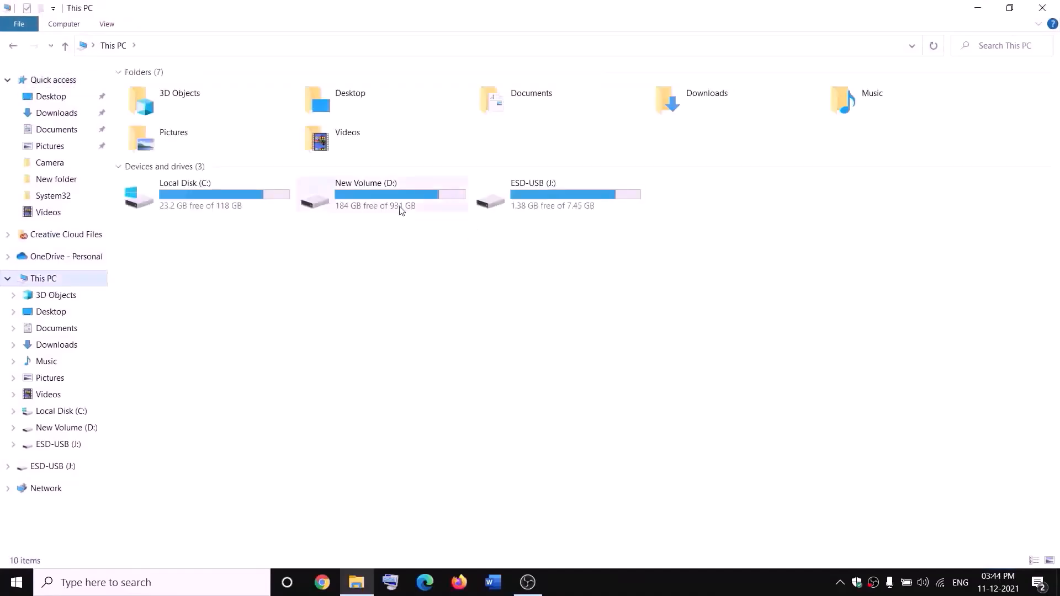
pyautogui.doubleClick(395, 205)
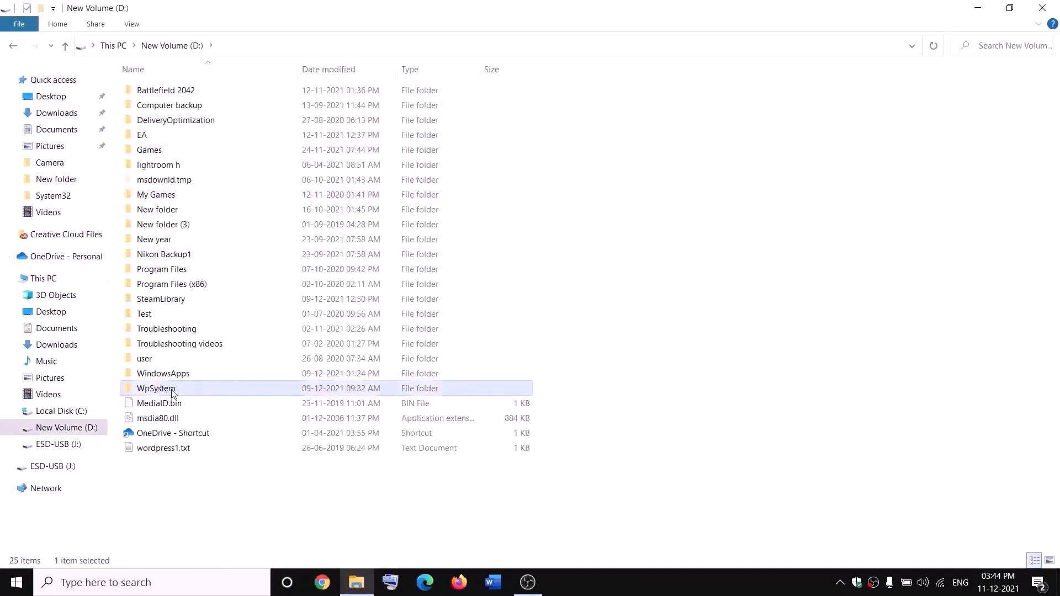
pyautogui.rightClick(176, 389)
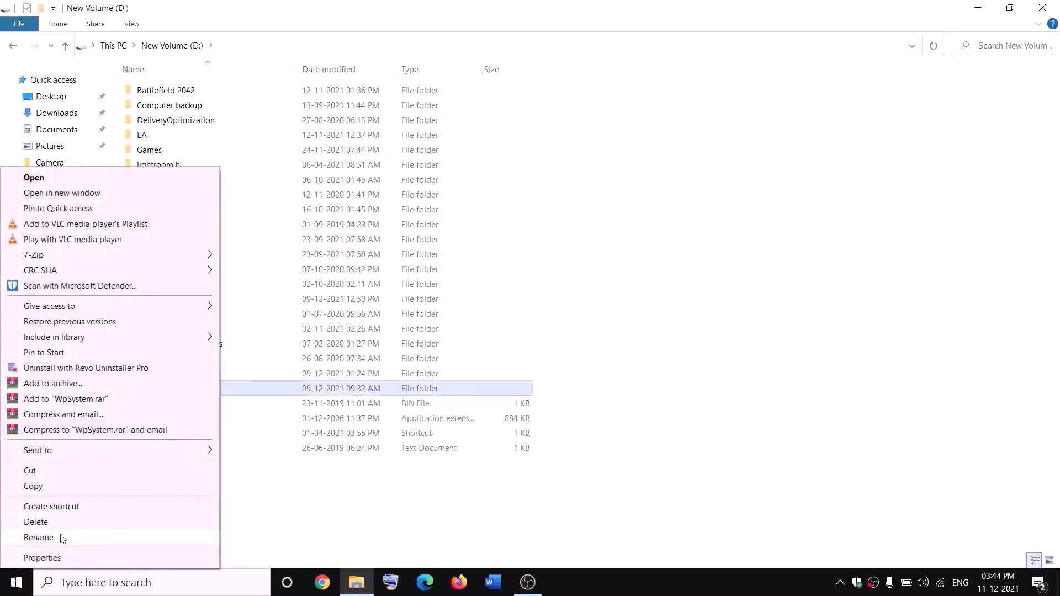
pyautogui.click(334, 504)
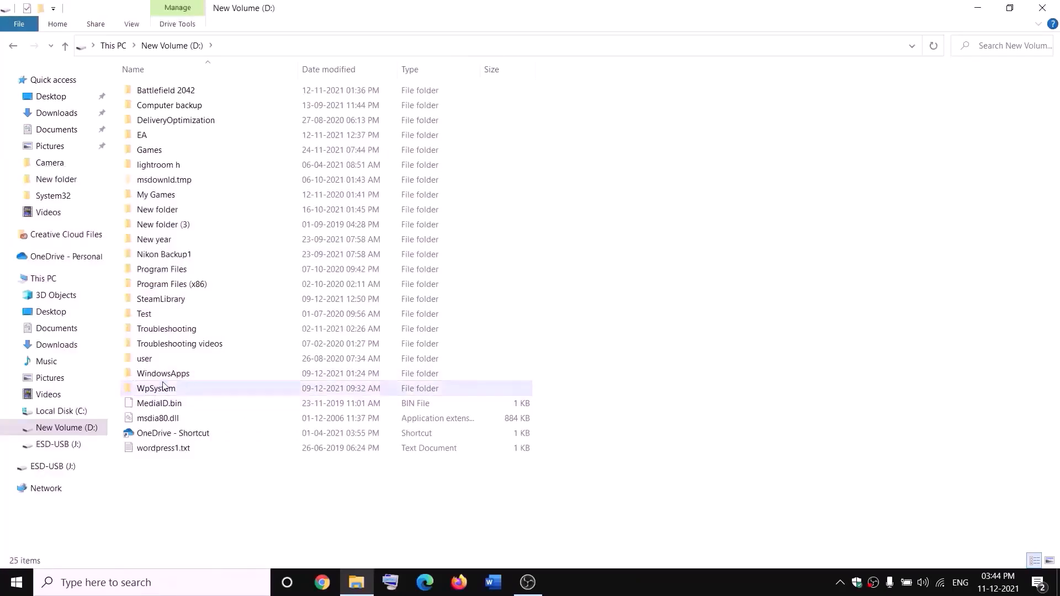
# - Open the advanced security settings of the WpSystem folder on the D drive
pyautogui.moveTo(153, 393)
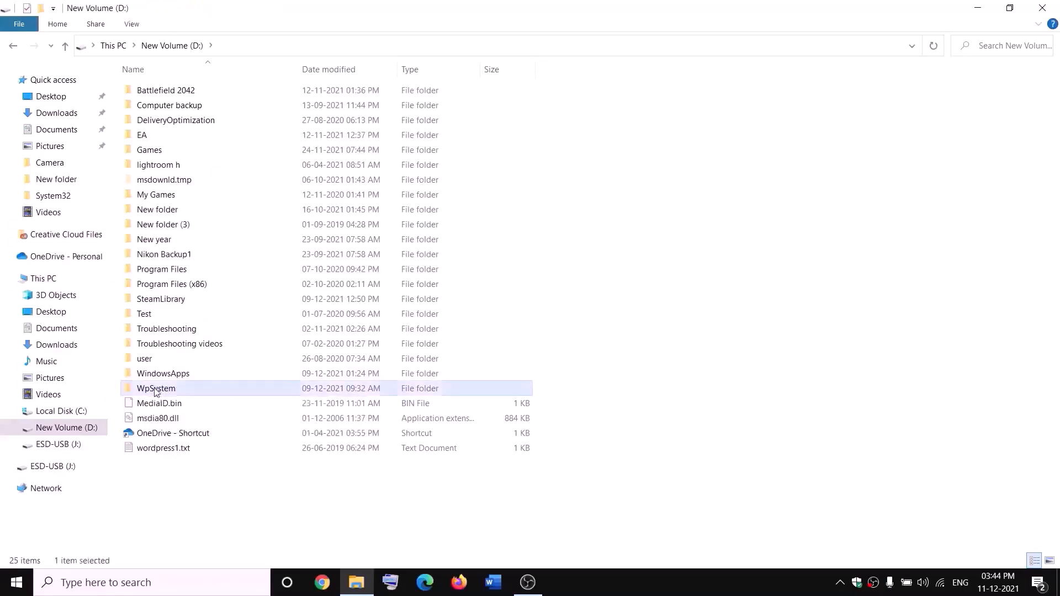
pyautogui.rightClick(155, 391)
pyautogui.click(53, 556)
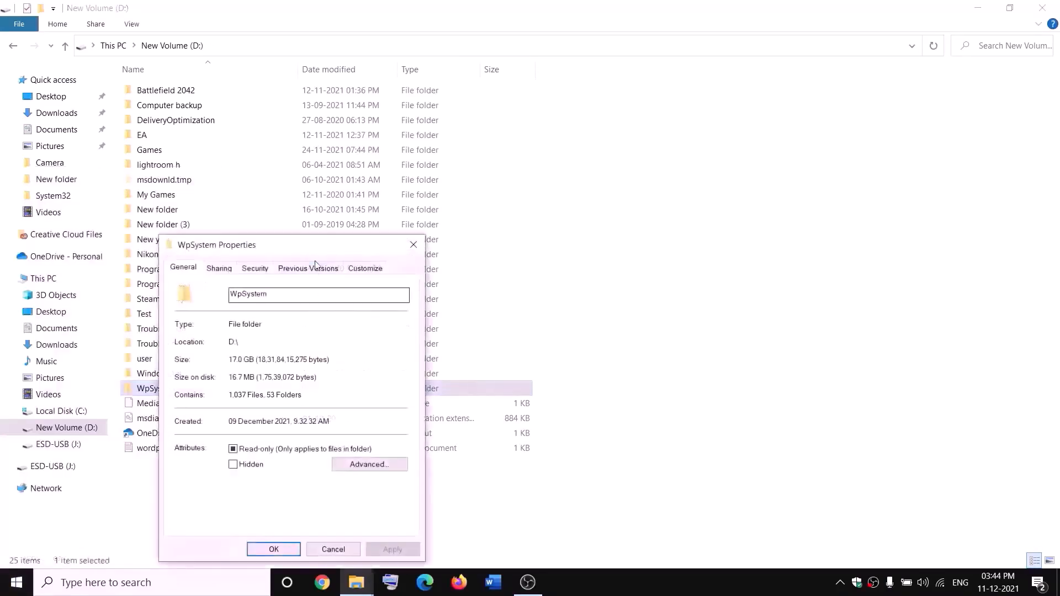
pyautogui.click(394, 178)
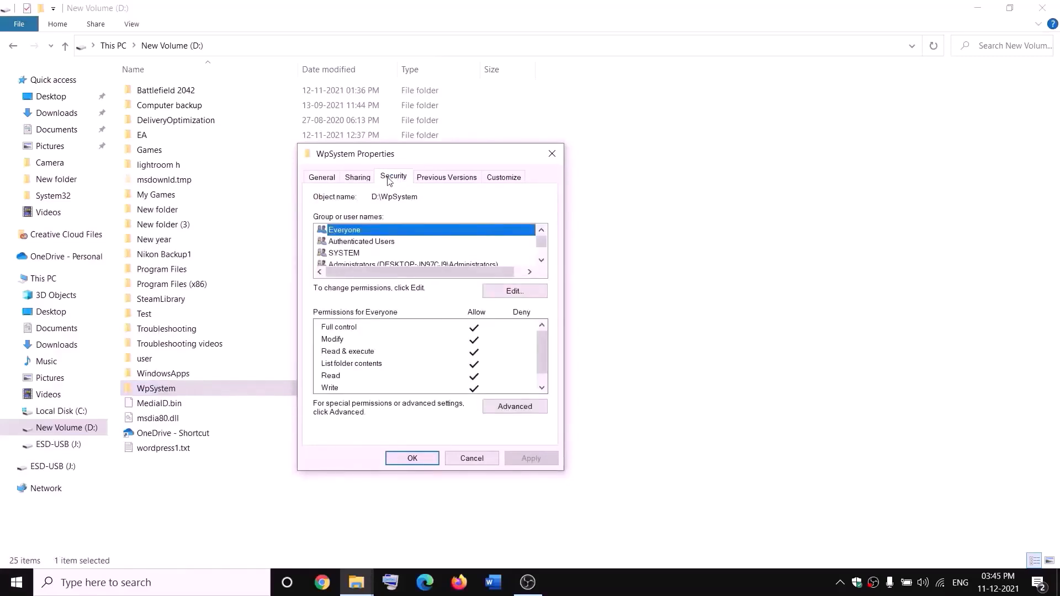
pyautogui.click(515, 406)
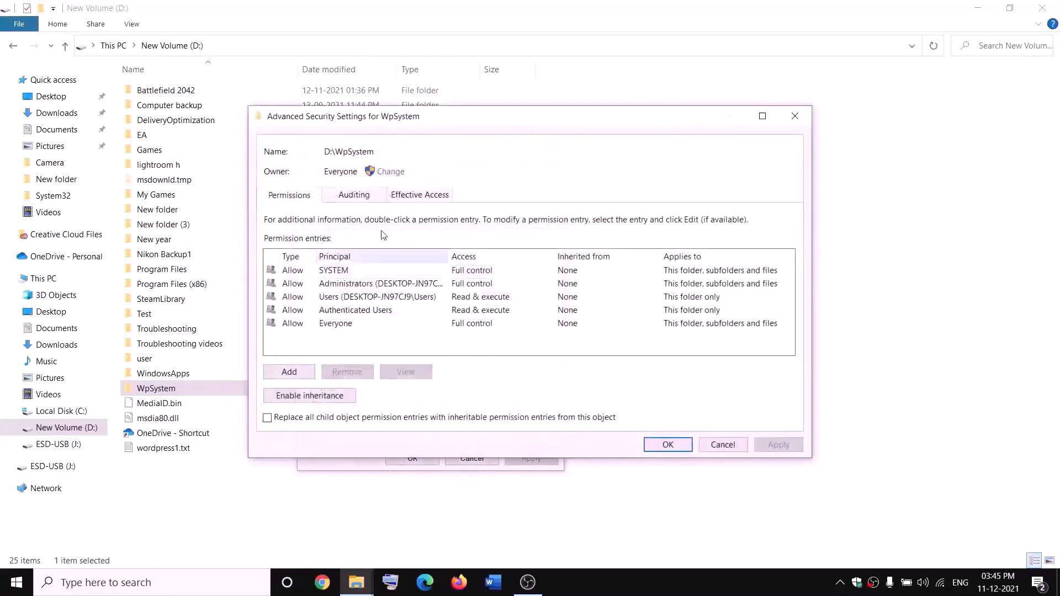
# - Select Everyone as the owner of the WpSystem folder, checking the name before accepting it
pyautogui.click(389, 172)
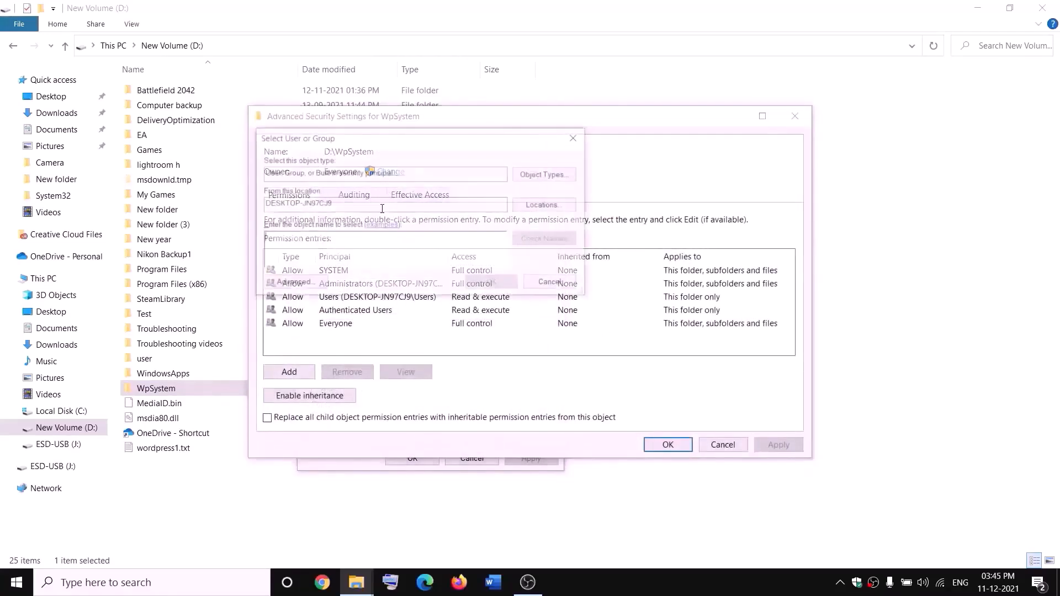
pyautogui.write('e')
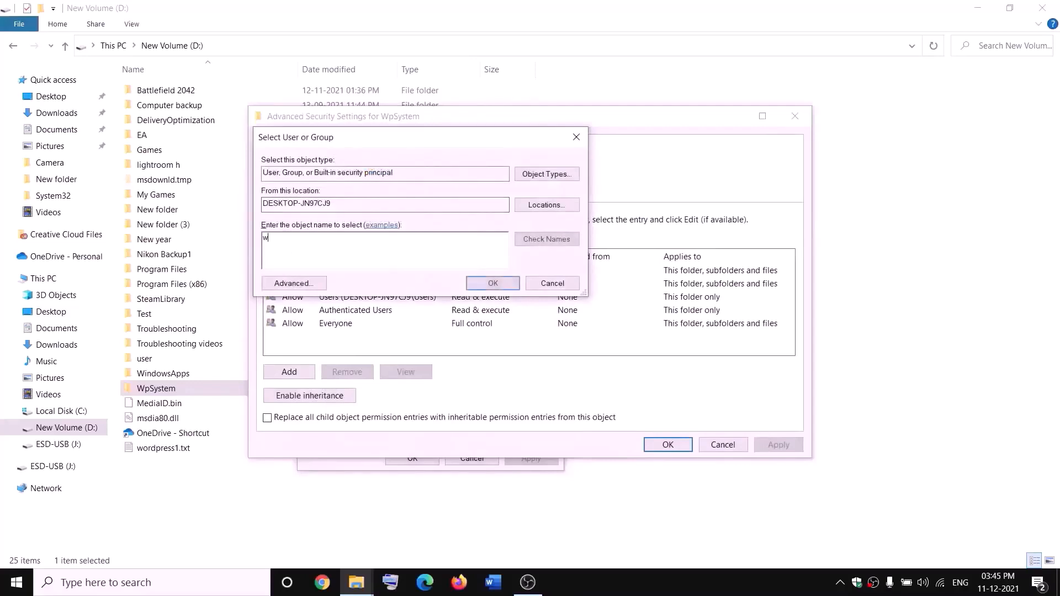
pyautogui.press('BackSpace')
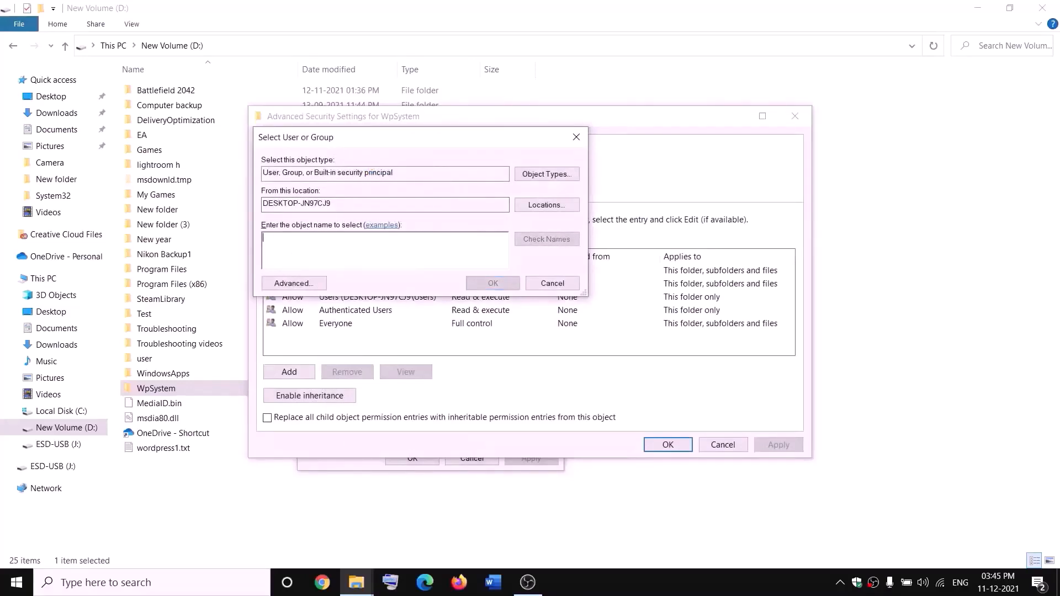
pyautogui.write('everyone')
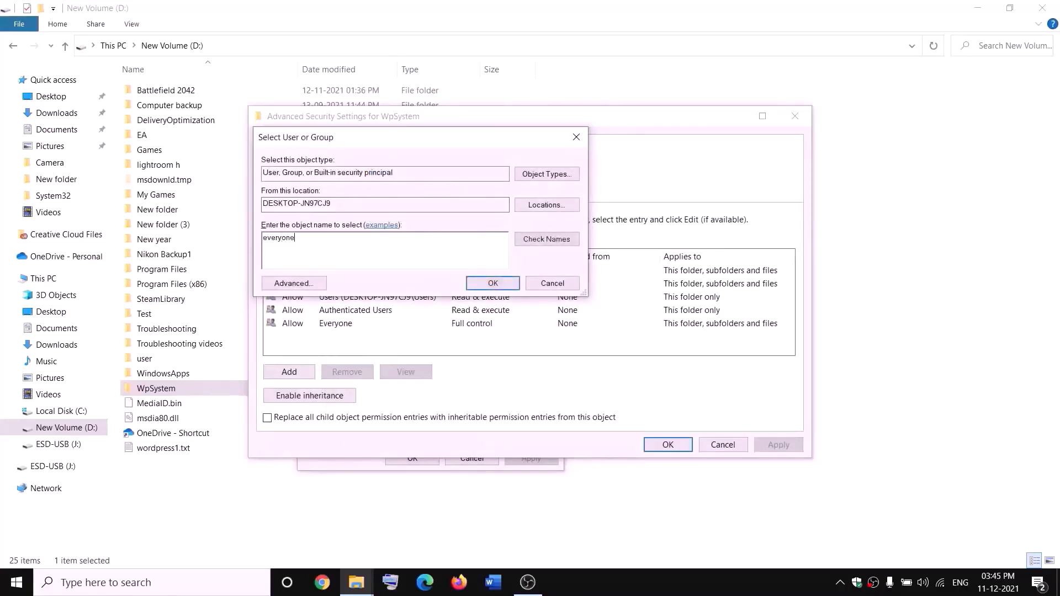
pyautogui.doubleClick(304, 245)
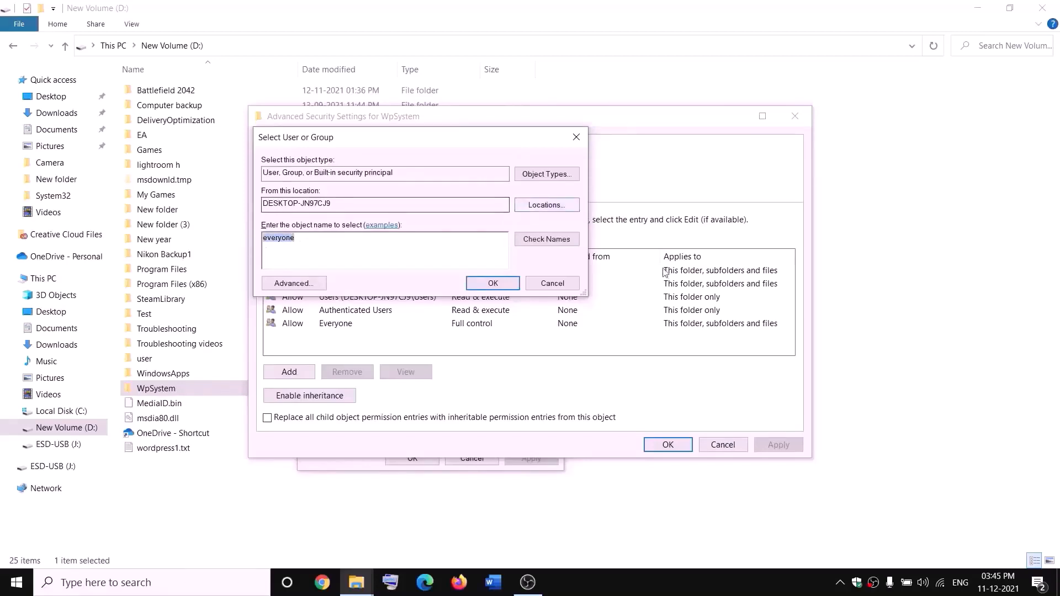
pyautogui.click(554, 246)
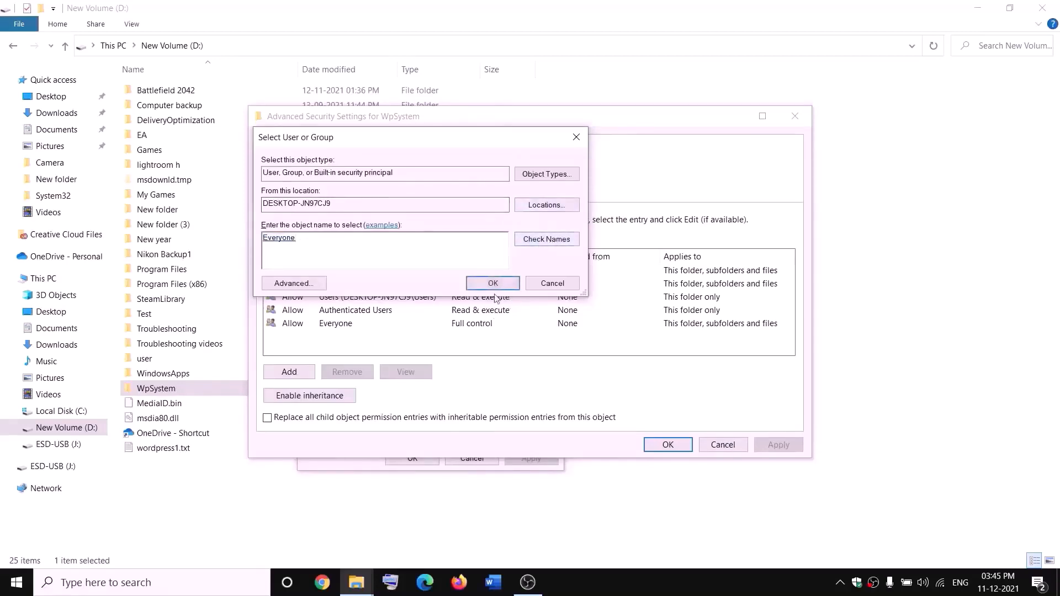
pyautogui.click(489, 281)
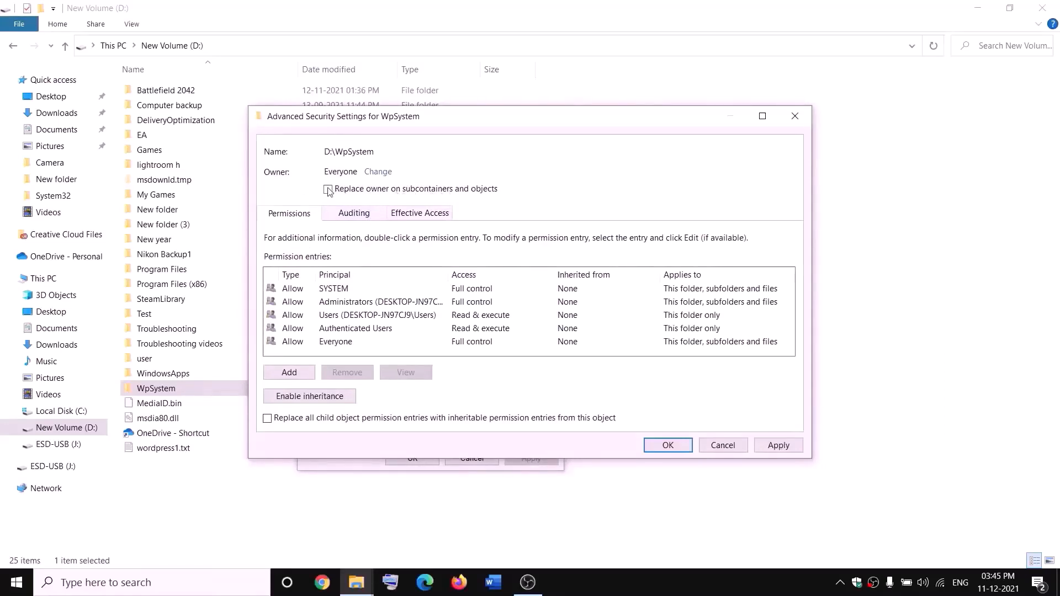
# - Enable replacing the owner on subcontainers and objects, apply the ownership change and close the WpSystem properties
pyautogui.click(778, 445)
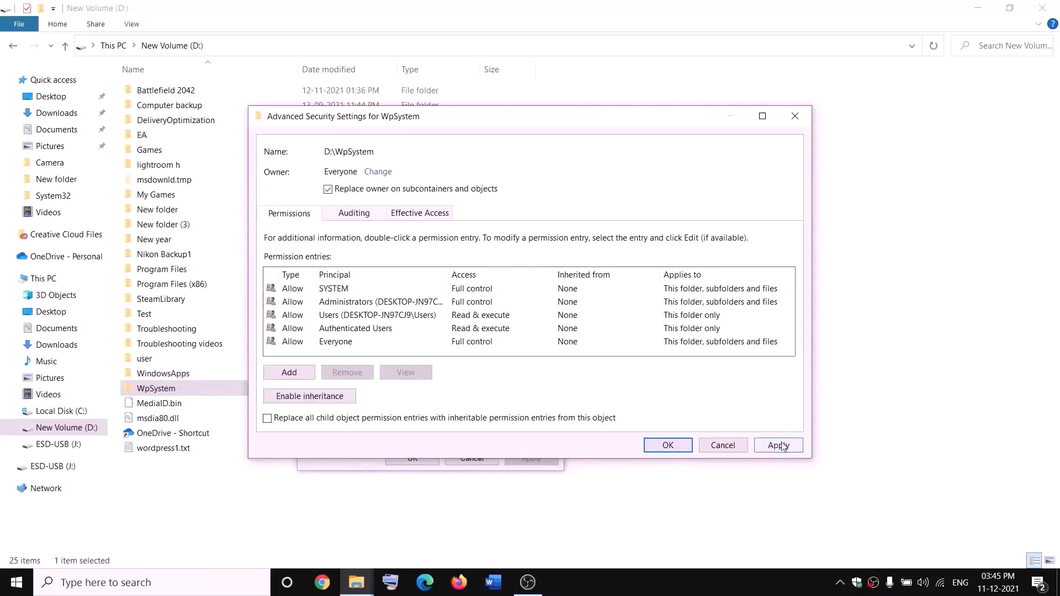
pyautogui.click(667, 445)
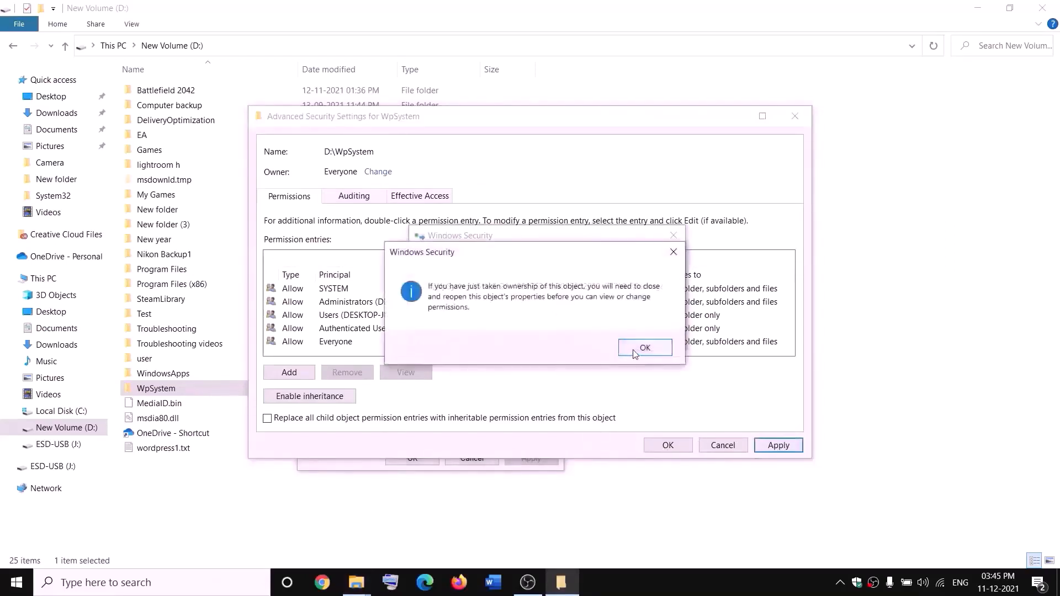
pyautogui.click(656, 346)
pyautogui.click(414, 457)
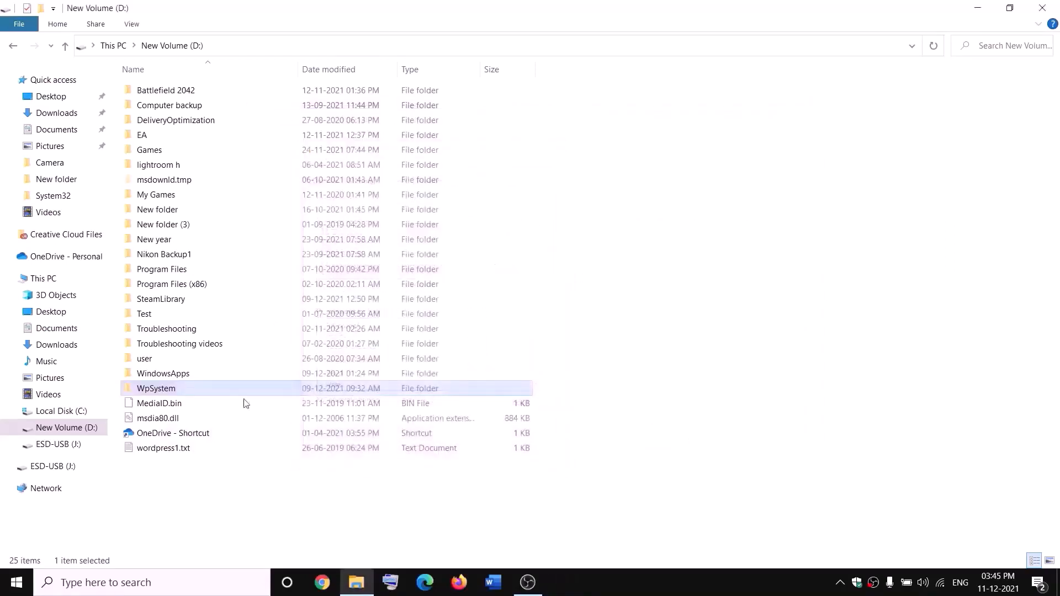
# - Reopen the WpSystem folder's properties and bring up its advanced security settings again
pyautogui.rightClick(158, 392)
pyautogui.click(42, 557)
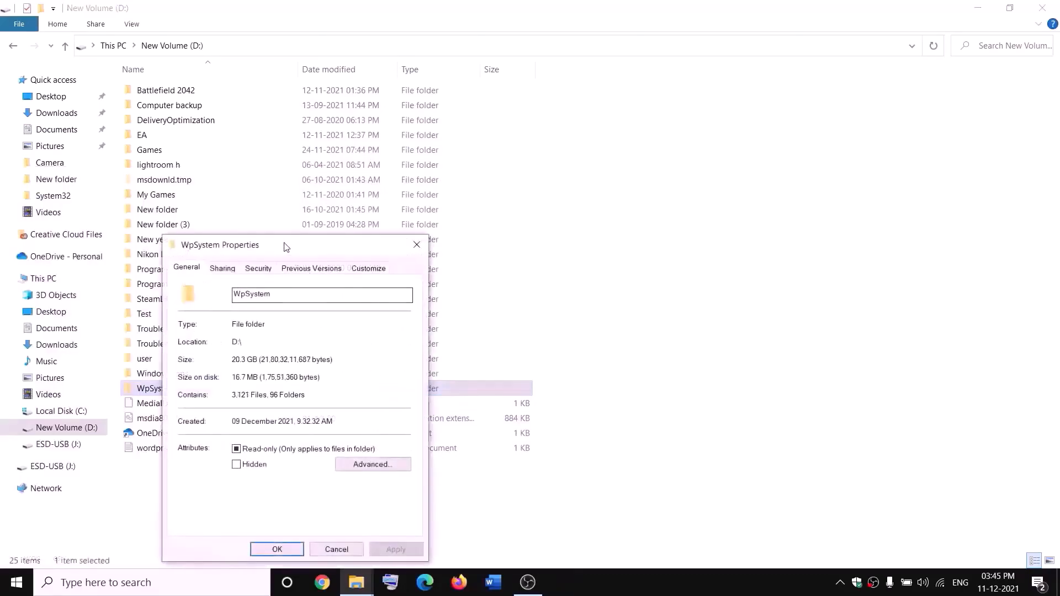
pyautogui.click(390, 202)
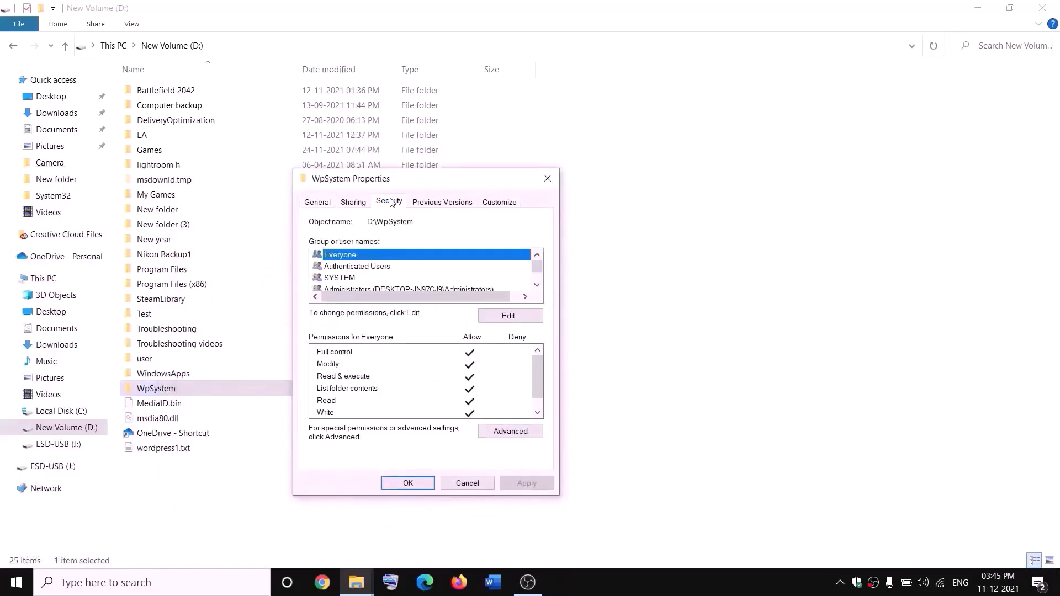
pyautogui.click(515, 435)
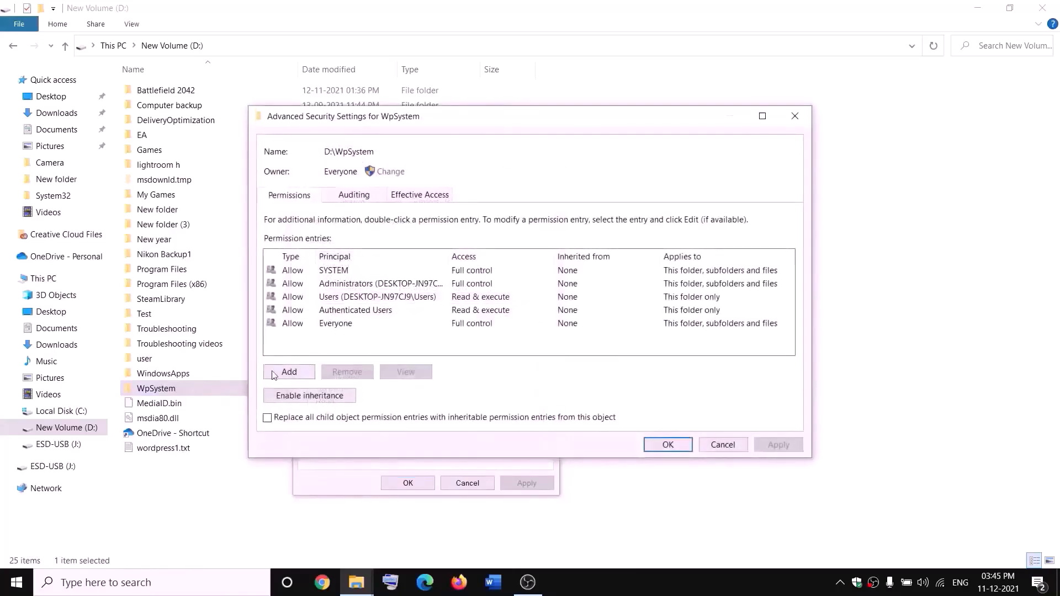
# - Add a permission entry for the WpSystem folder with Everyone as its principal
pyautogui.click(289, 372)
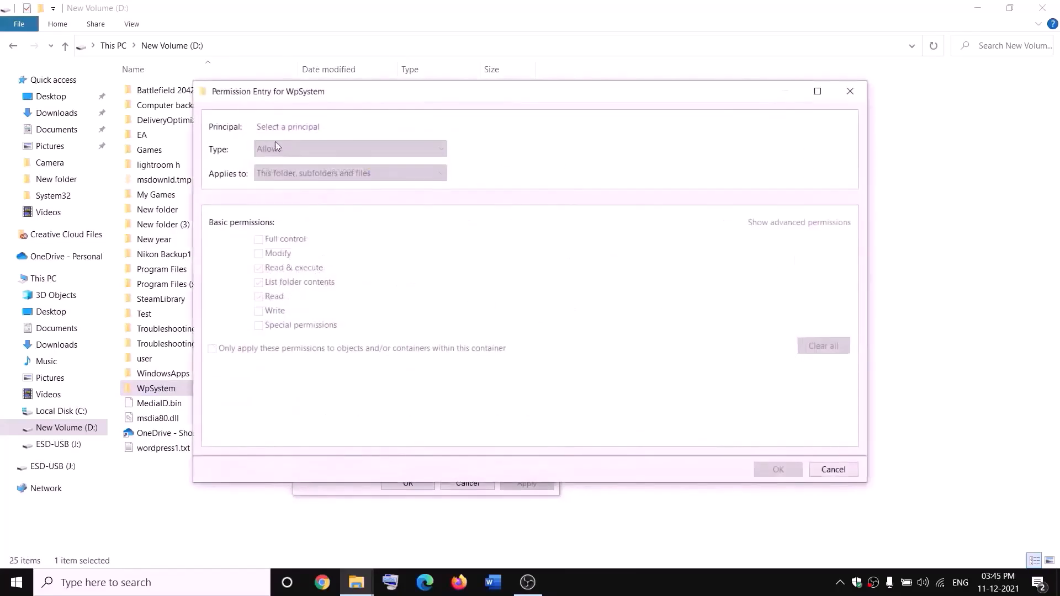
pyautogui.click(288, 127)
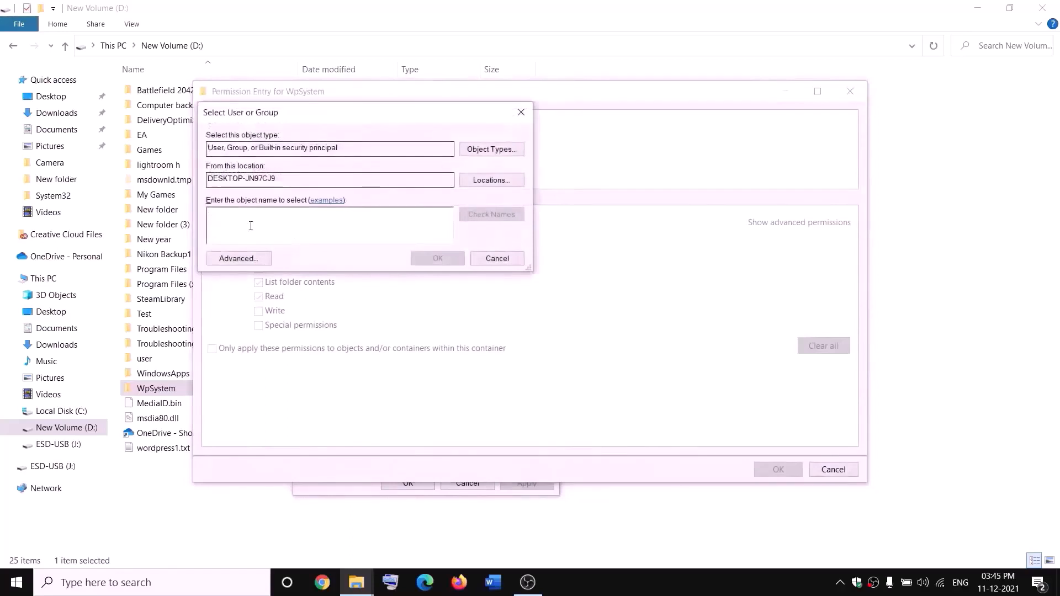
pyautogui.write('every')
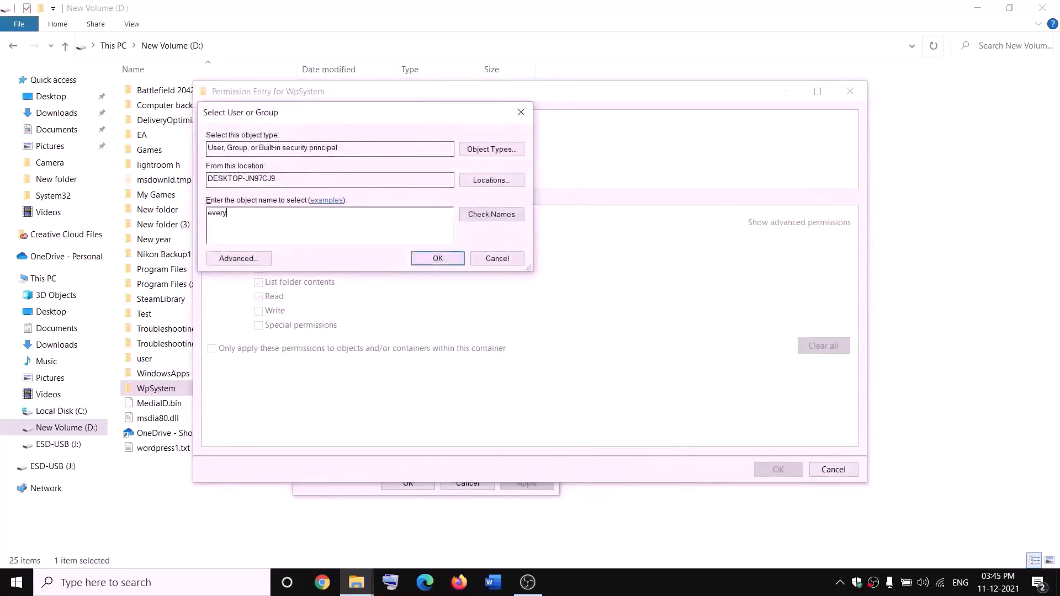
pyautogui.write('one')
pyautogui.click(468, 216)
pyautogui.click(440, 258)
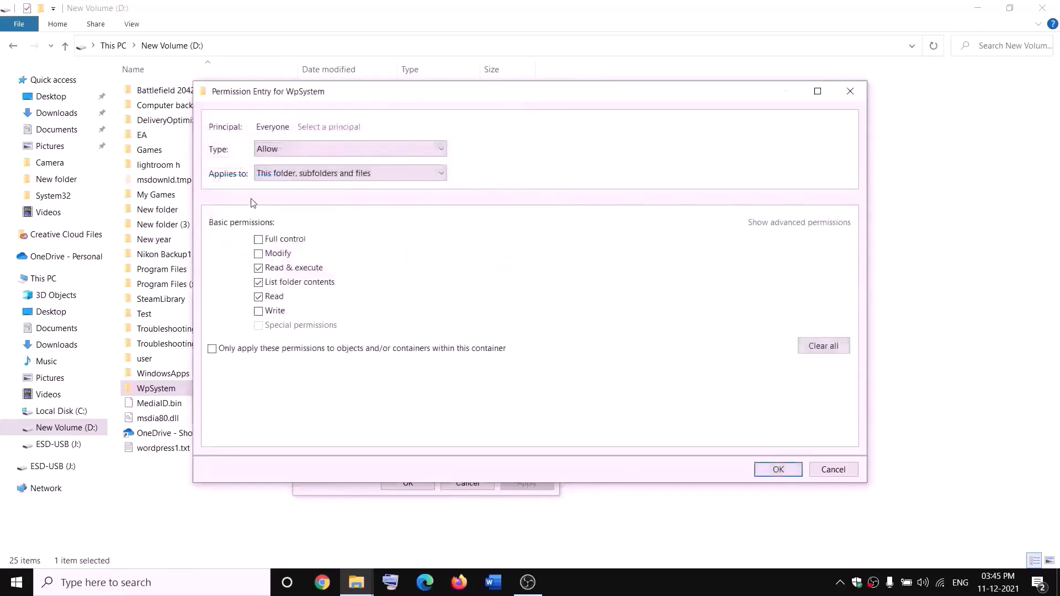
# - Grant Full control in the new Everyone entry, and apply the WpSystem permissions
pyautogui.click(258, 240)
pyautogui.click(778, 469)
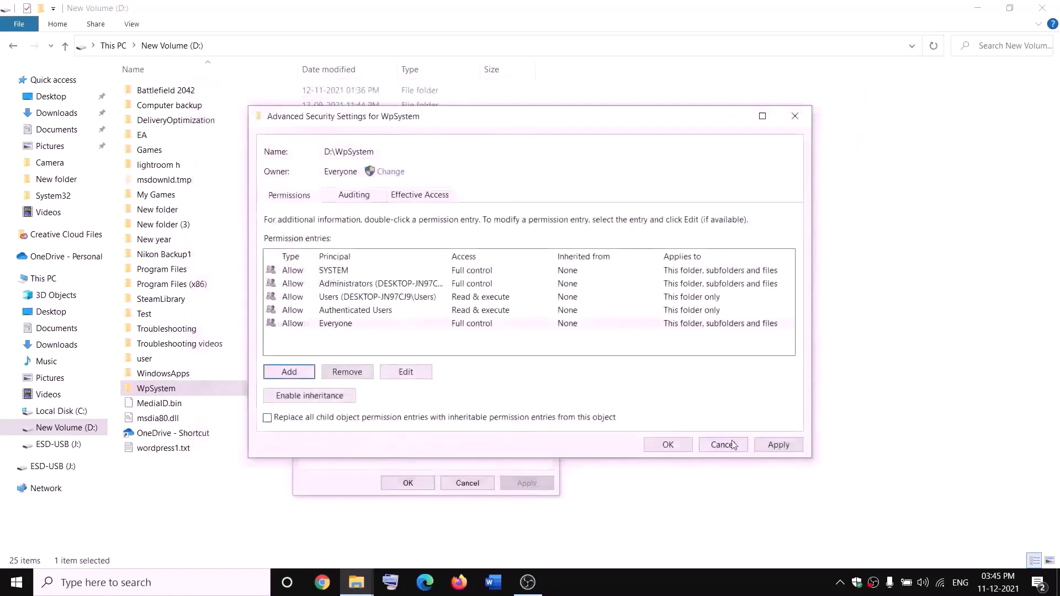
pyautogui.click(778, 445)
pyautogui.click(667, 444)
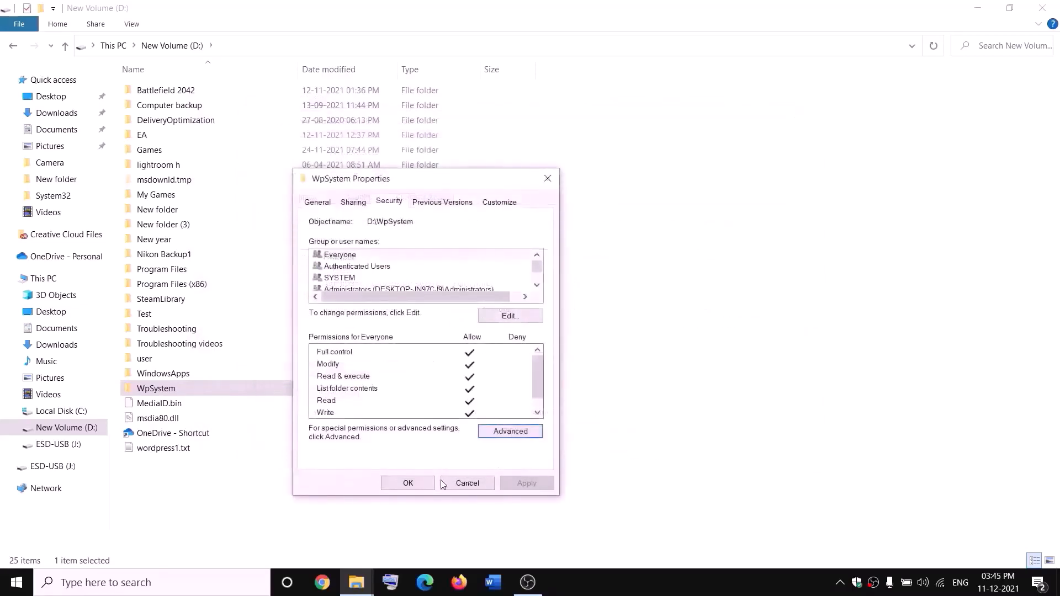
# - Close the WpSystem properties and rename the WpSystem folder as WpSystem.old
pyautogui.click(420, 485)
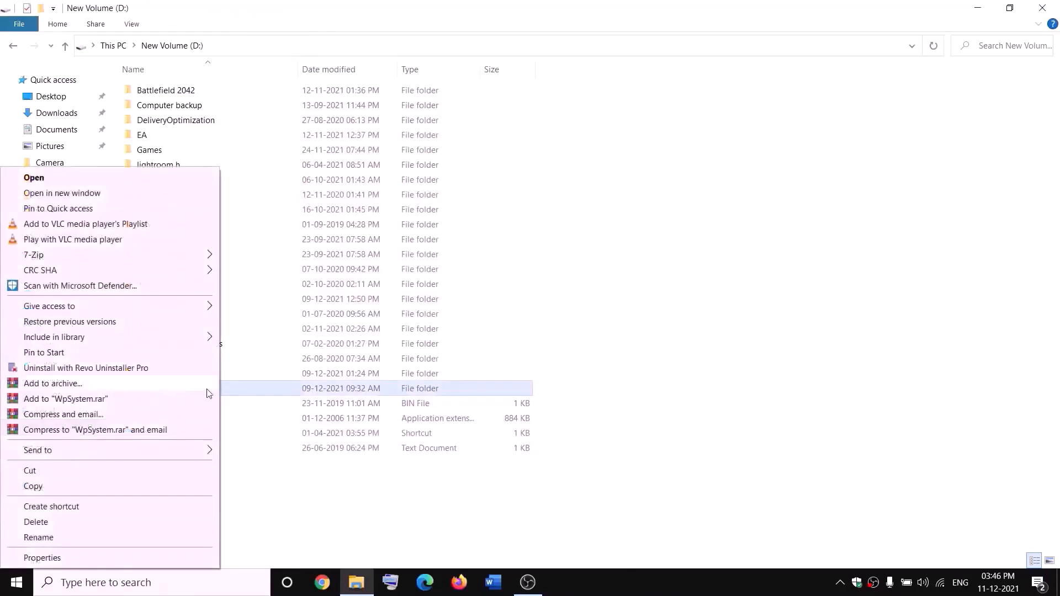
pyautogui.click(43, 538)
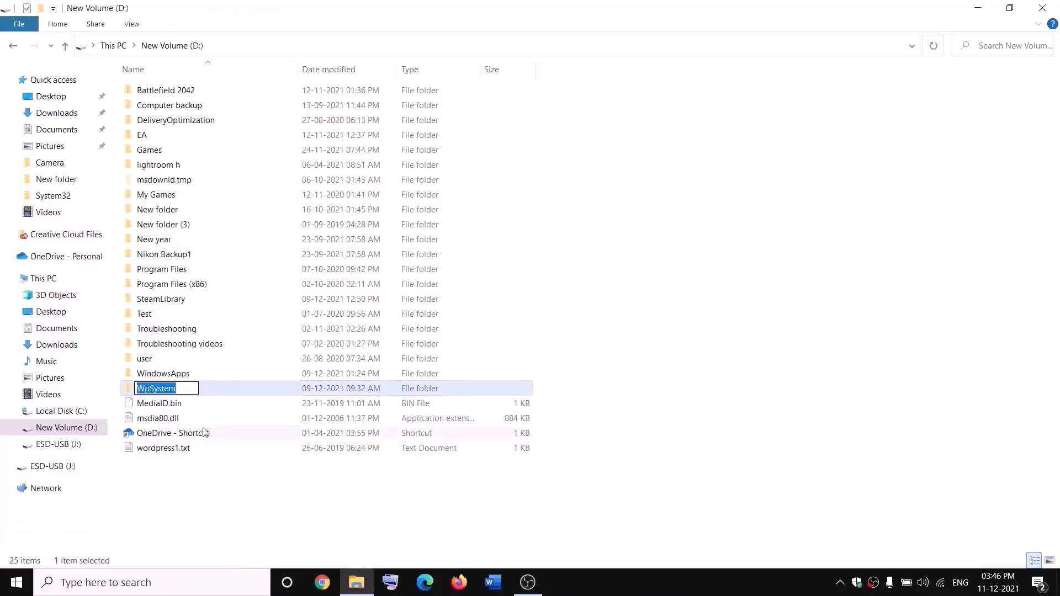
pyautogui.press('End')
pyautogui.write('.ol')
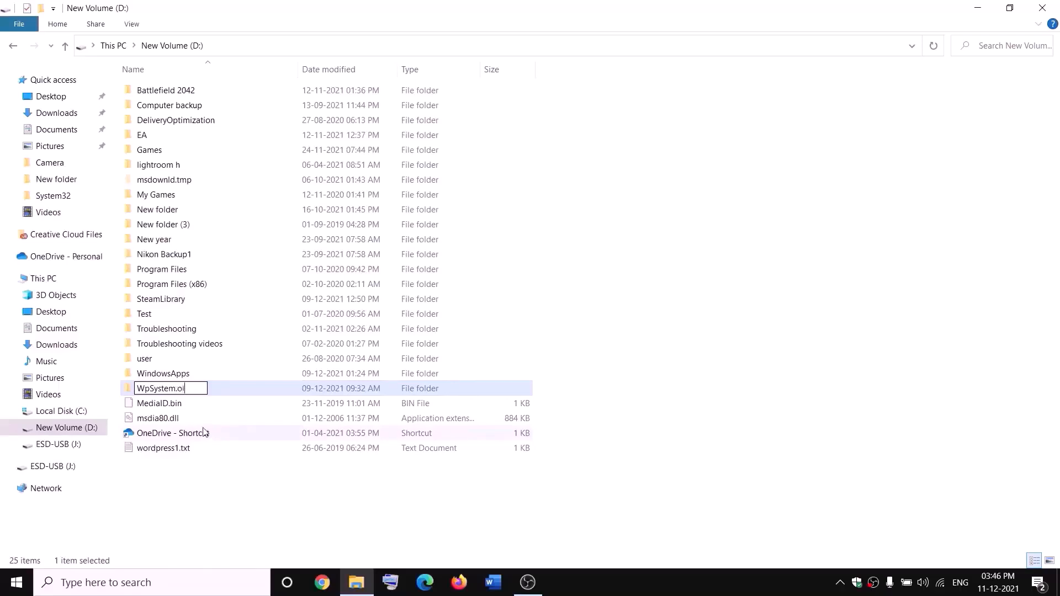
pyautogui.write('d')
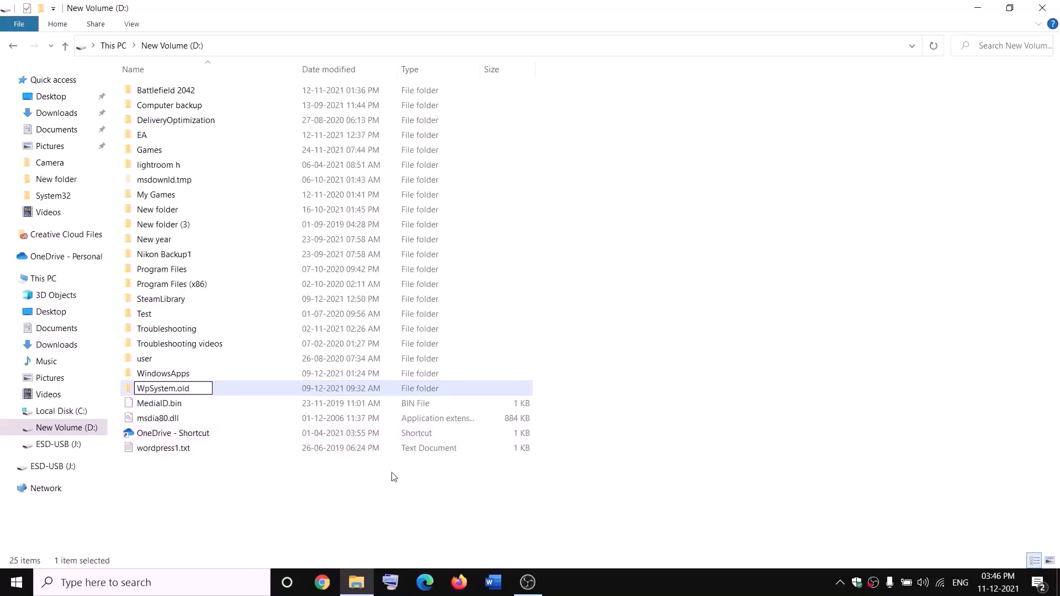
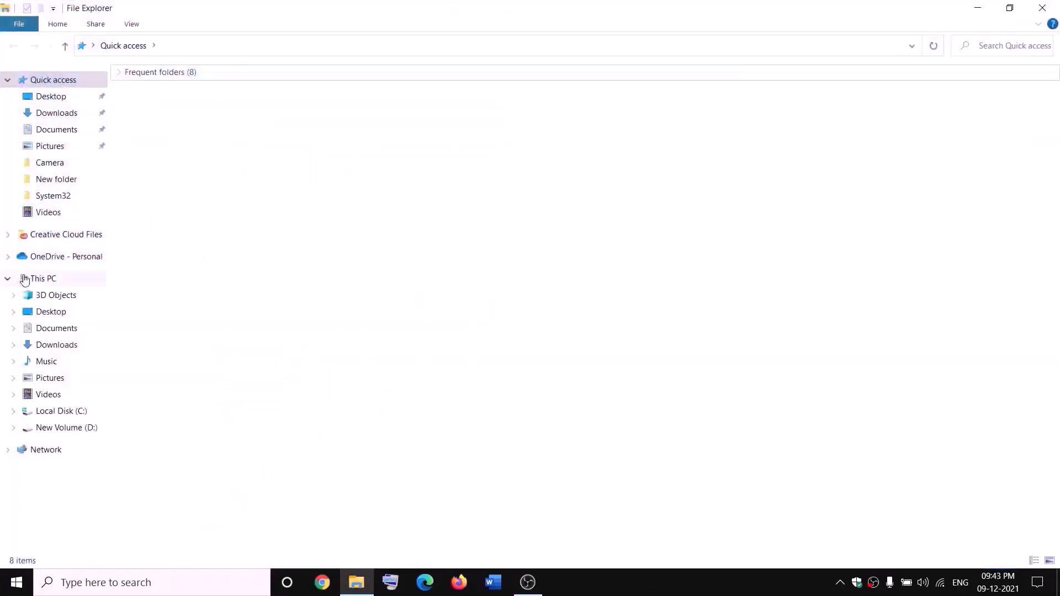
# - Open the advanced security settings of the WindowsApps folder on New Volume (D:)
pyautogui.click(25, 278)
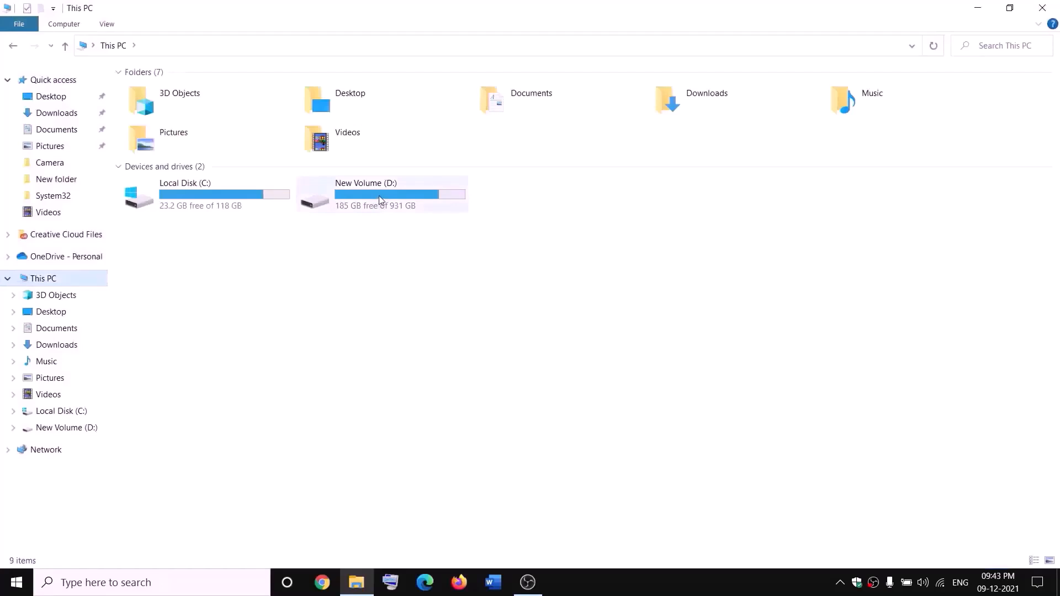
pyautogui.doubleClick(380, 200)
pyautogui.click(188, 374)
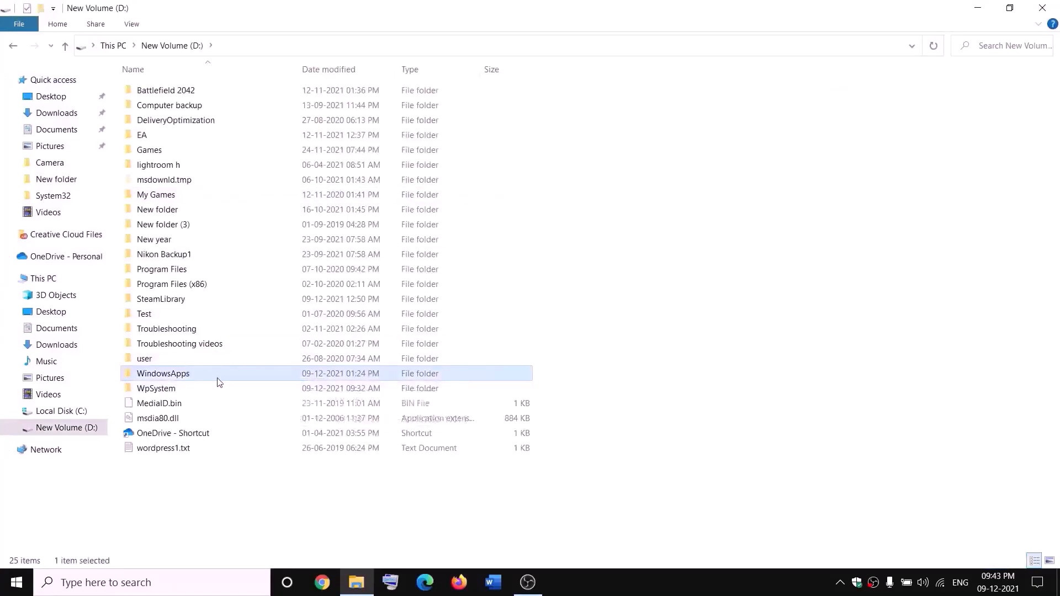
pyautogui.rightClick(200, 377)
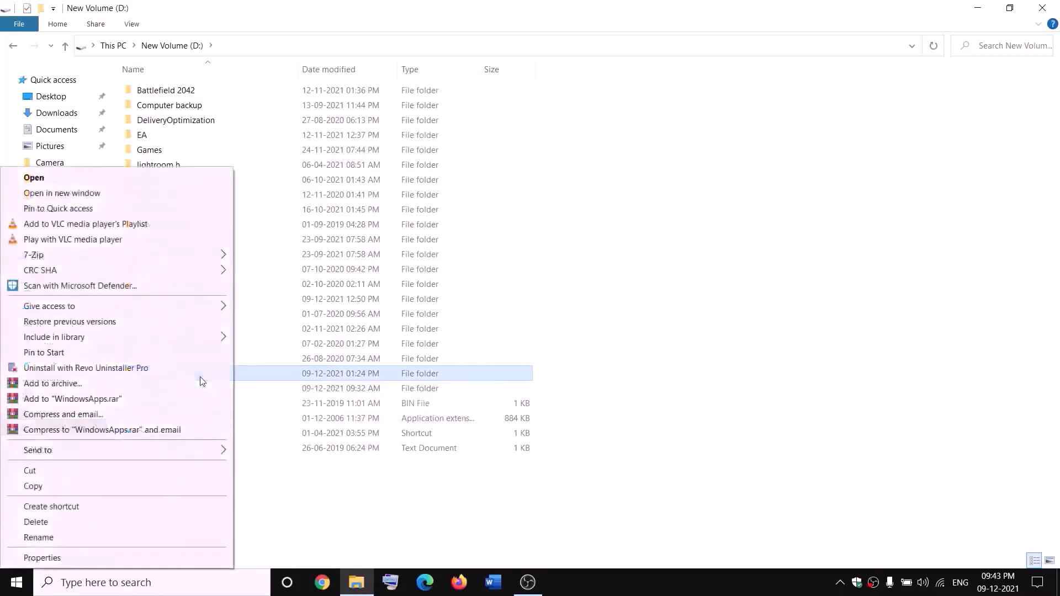
pyautogui.click(42, 558)
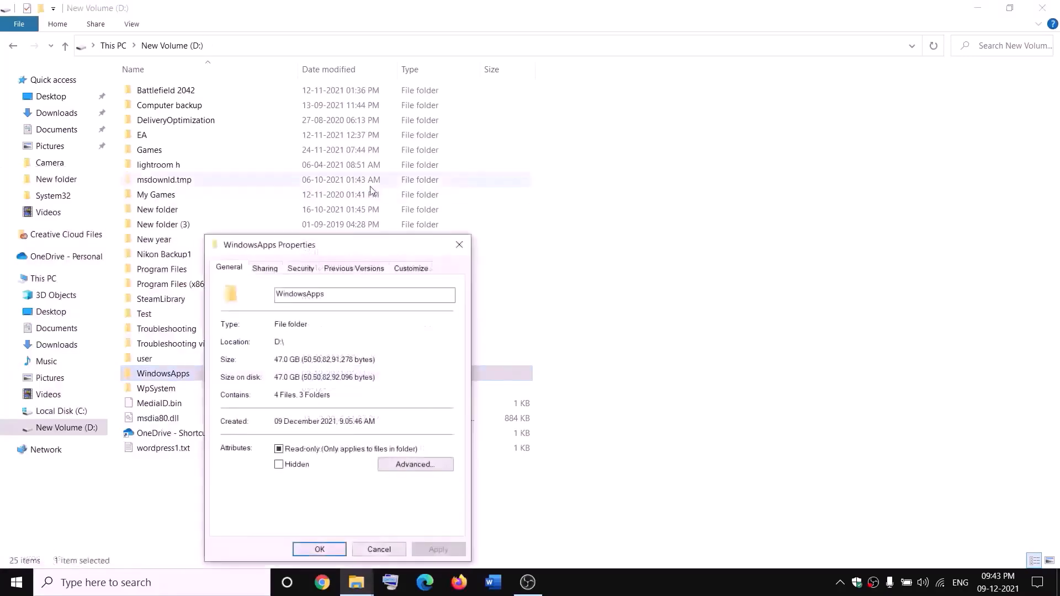
pyautogui.click(300, 271)
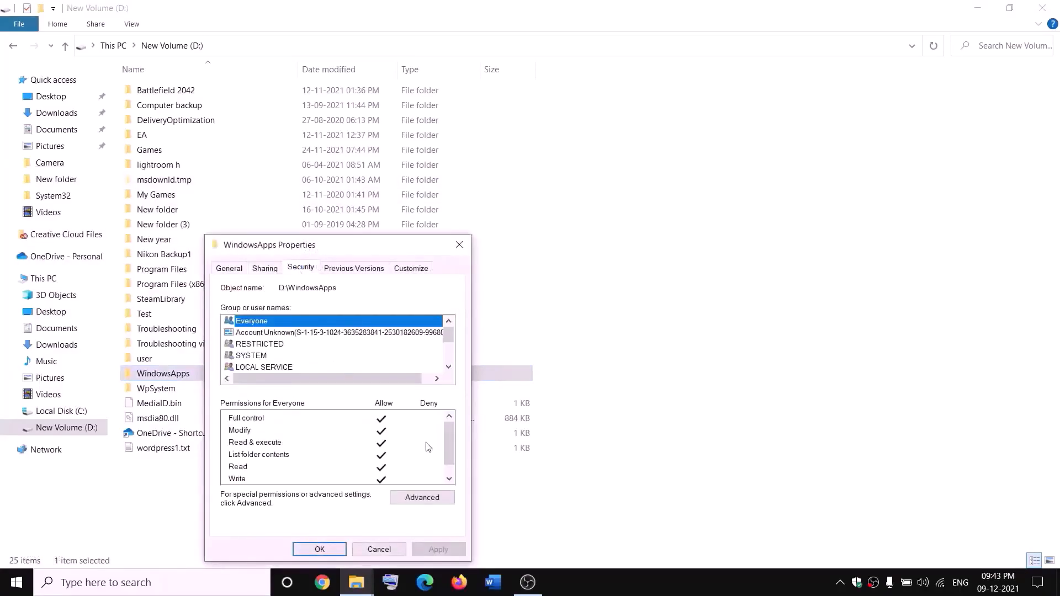
pyautogui.click(421, 497)
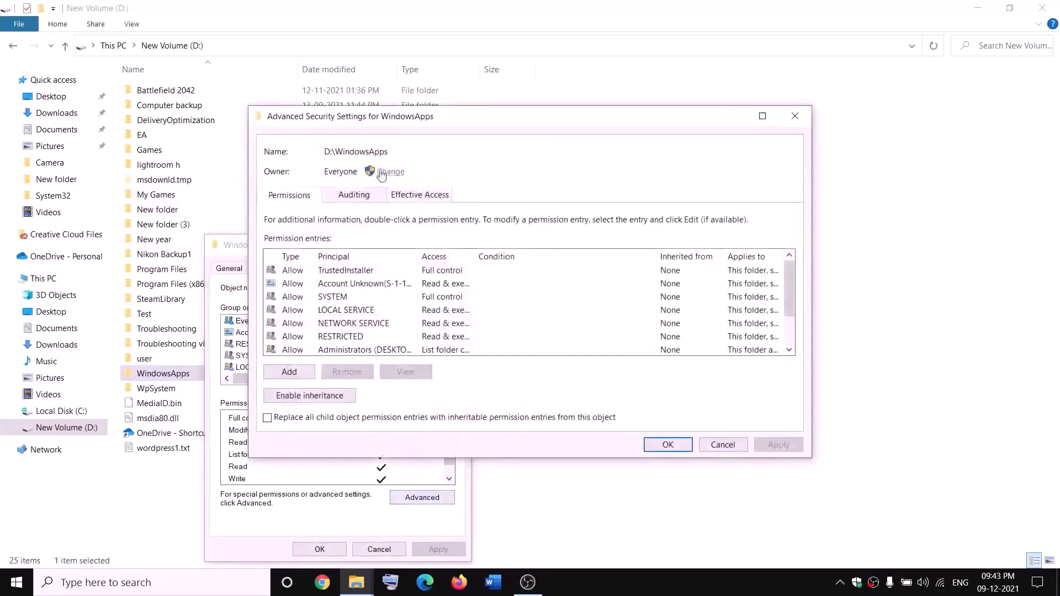
# - Set the owner of the WindowsApps folder to Everyone, checking the name before accepting it
pyautogui.click(392, 174)
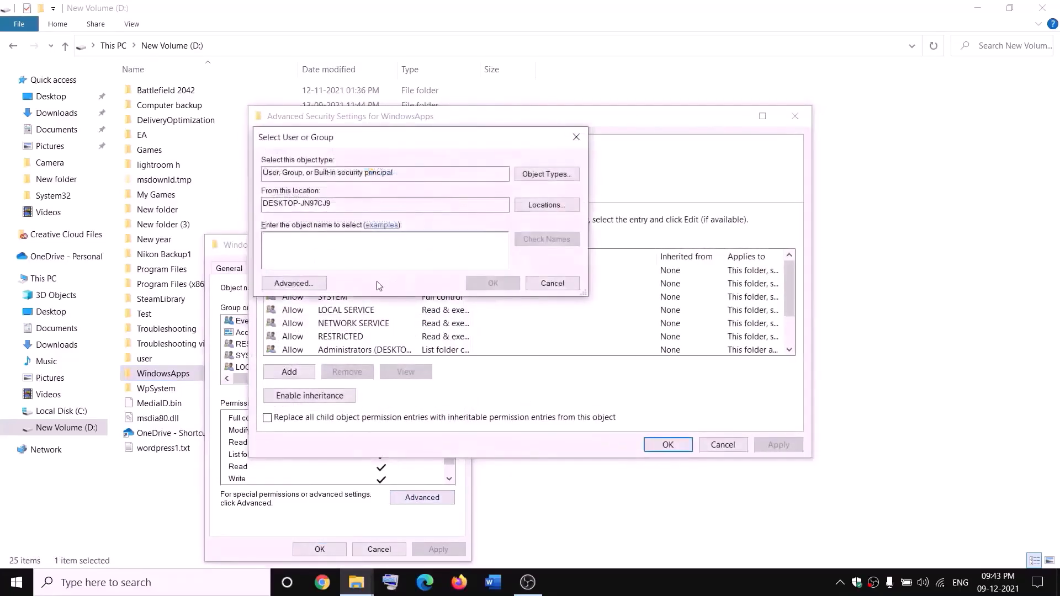
pyautogui.write('everyone')
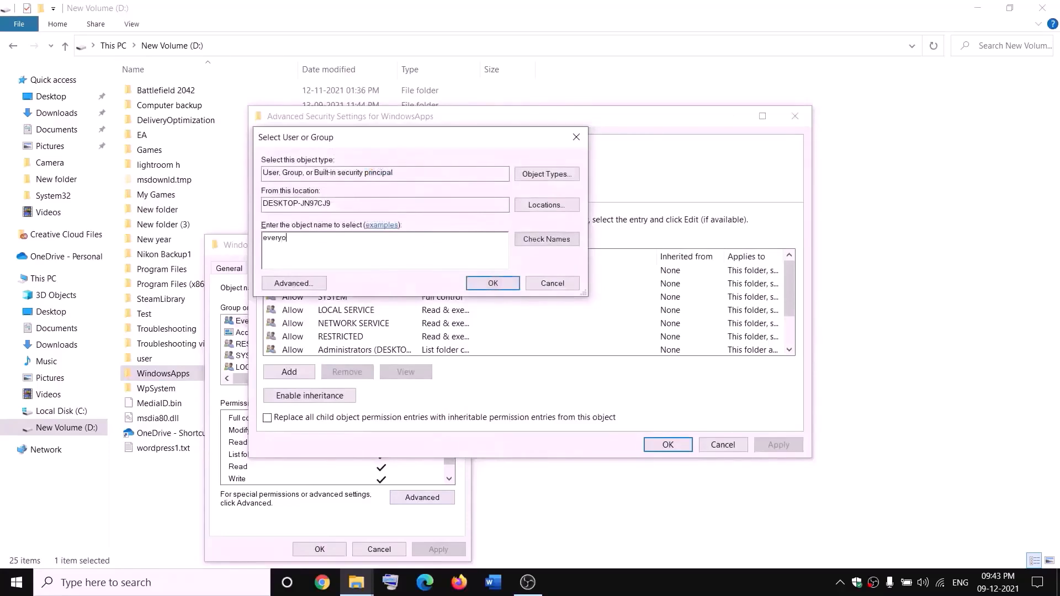
pyautogui.click(561, 244)
pyautogui.click(492, 284)
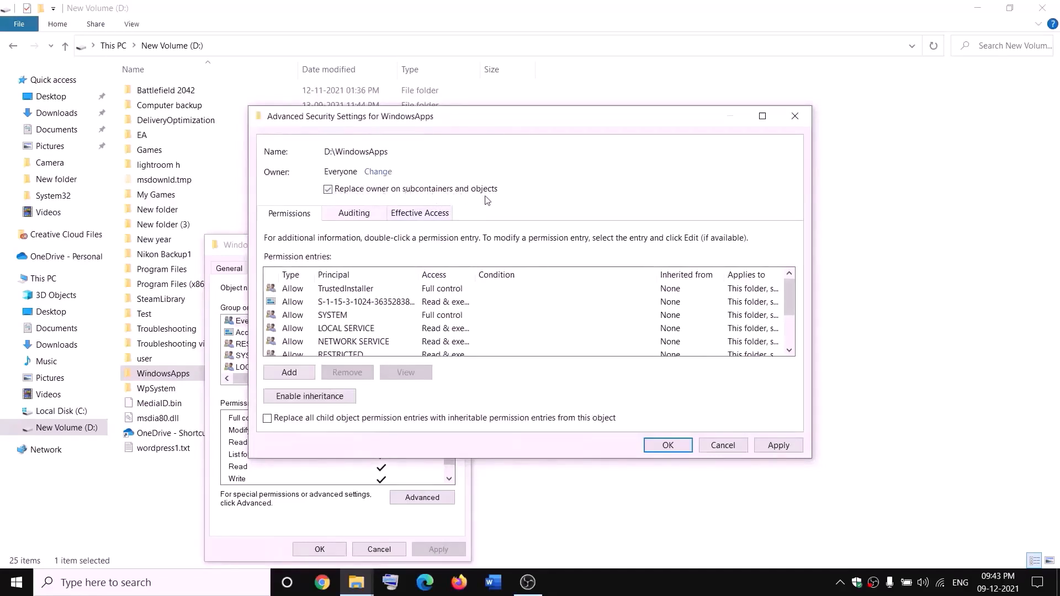
# - Apply the WindowsApps ownership change with owner replacement on subcontainers and objects enabled, and close the folder's properties
pyautogui.click(779, 445)
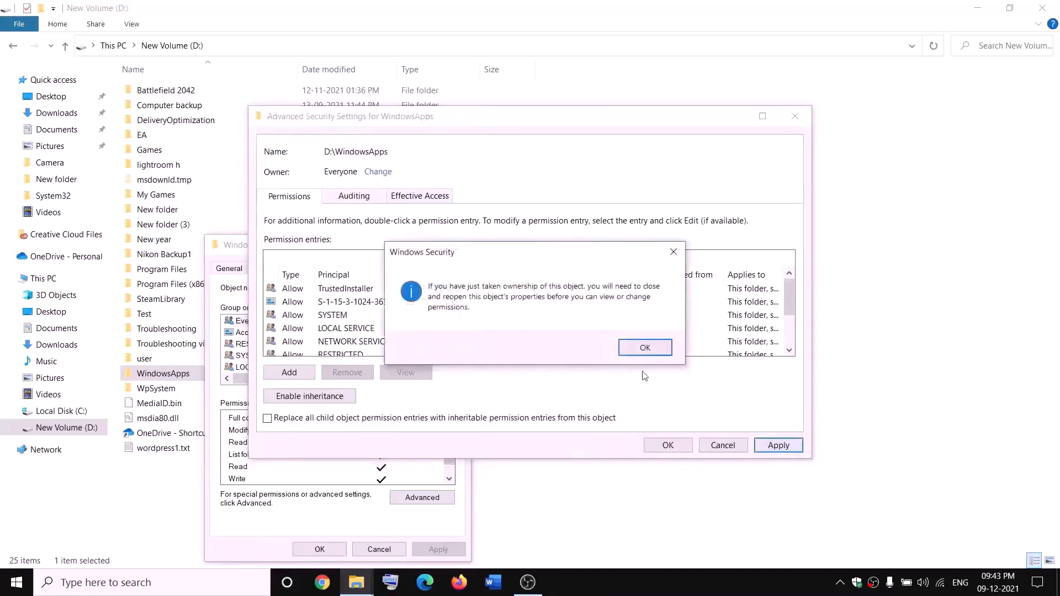
pyautogui.click(644, 348)
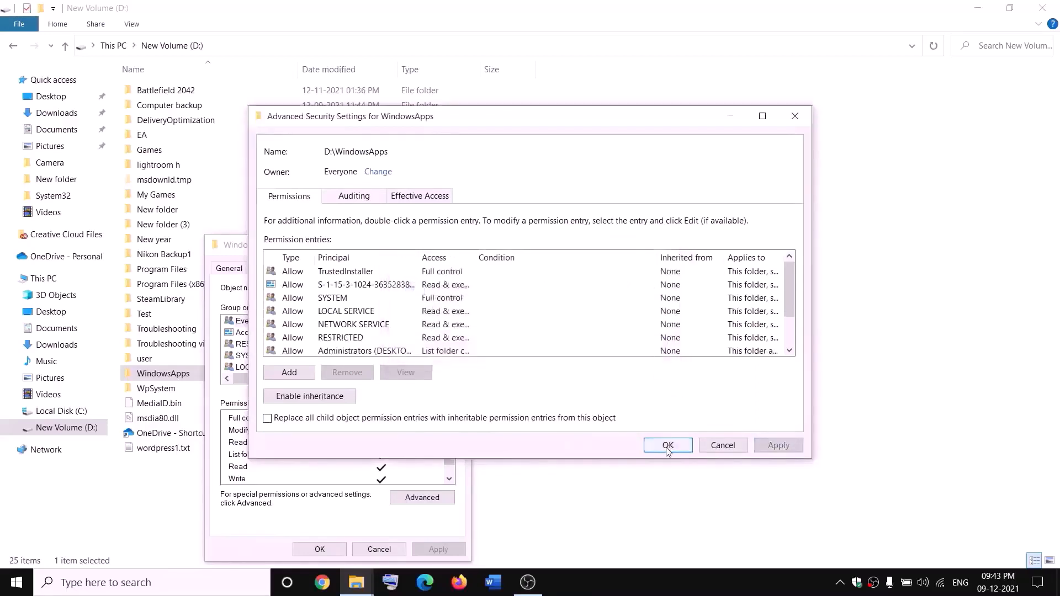
pyautogui.click(667, 444)
pyautogui.click(320, 549)
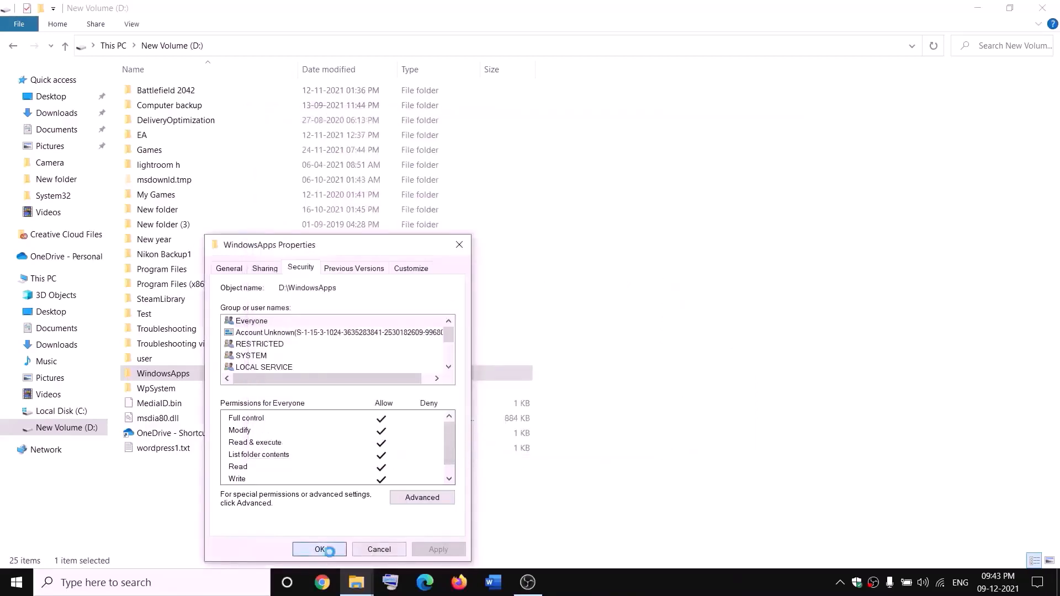
# - Reopen the WindowsApps folder's properties and bring up its advanced security settings again
pyautogui.rightClick(202, 378)
pyautogui.click(41, 559)
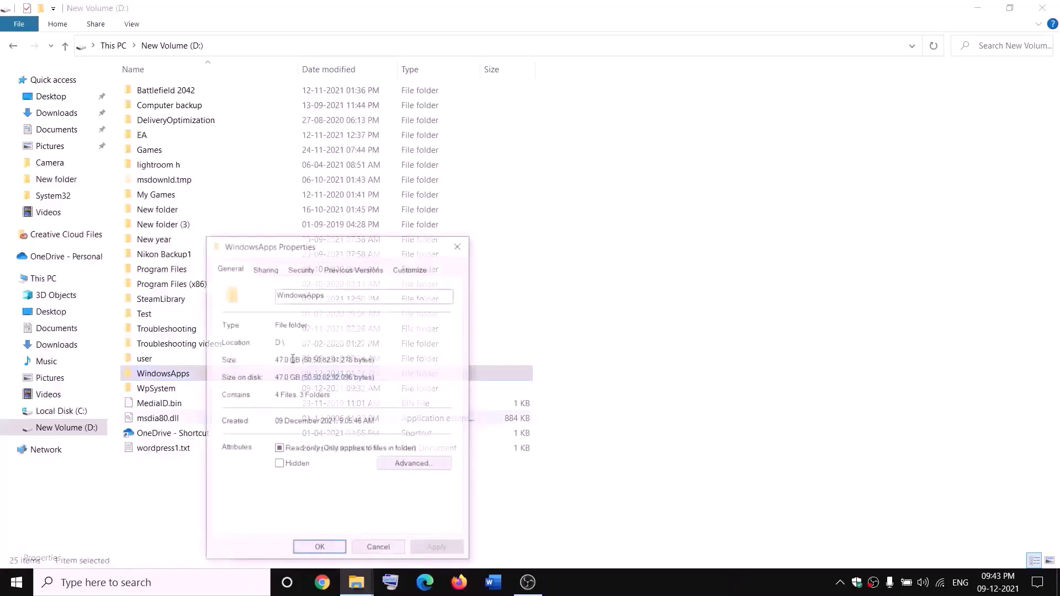
pyautogui.click(301, 269)
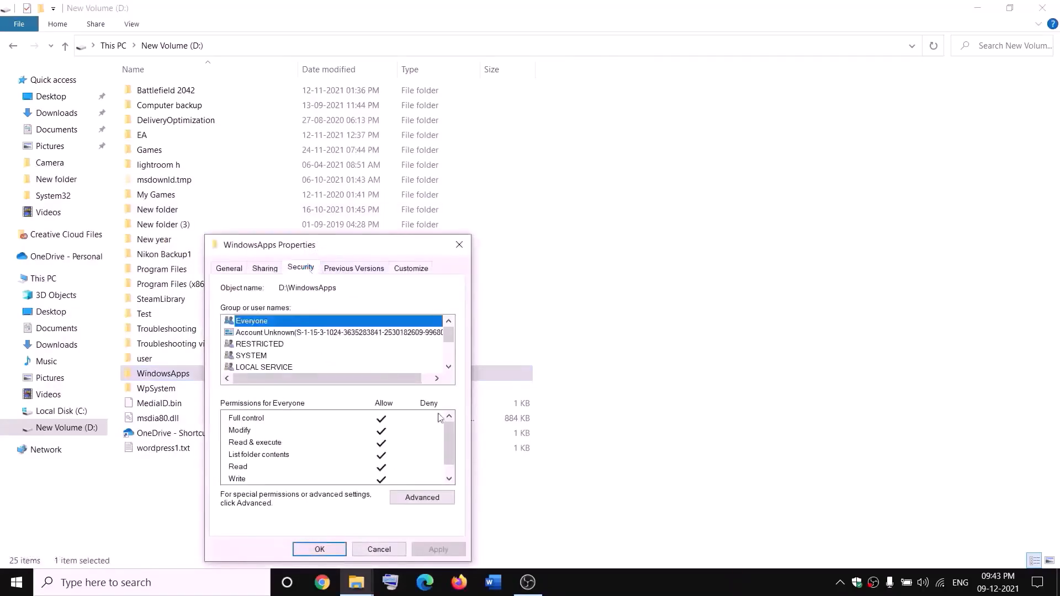
pyautogui.click(452, 497)
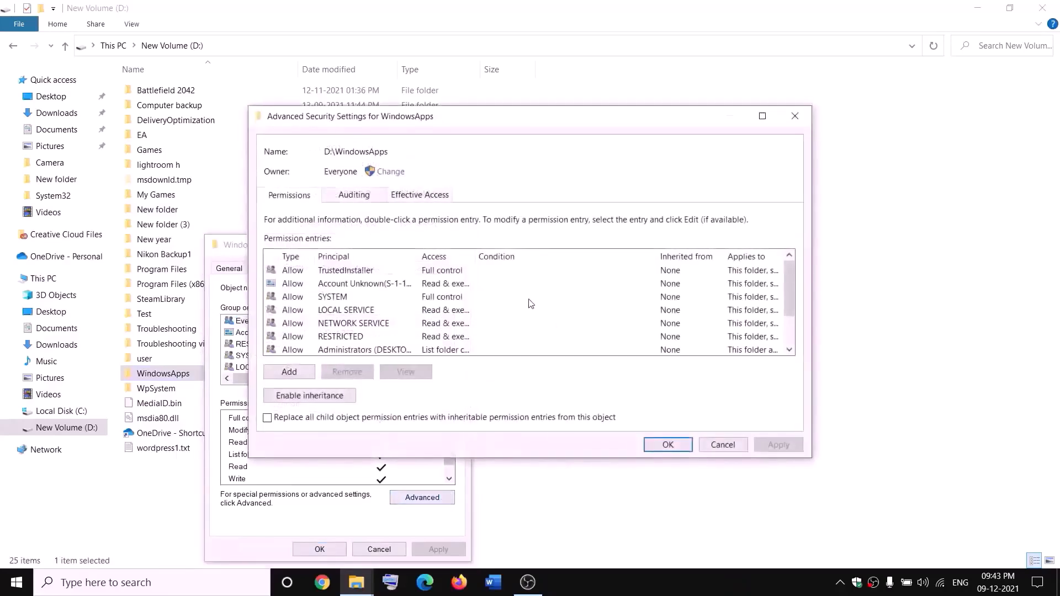
# - Add a permission entry for the WindowsApps folder with Everyone as its principal
pyautogui.click(289, 371)
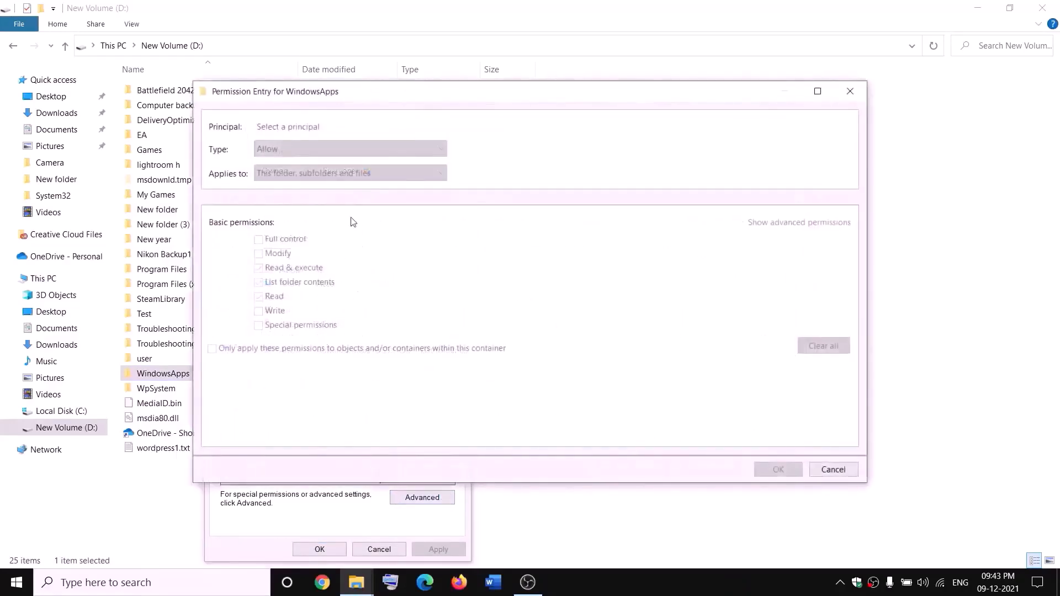
pyautogui.click(282, 128)
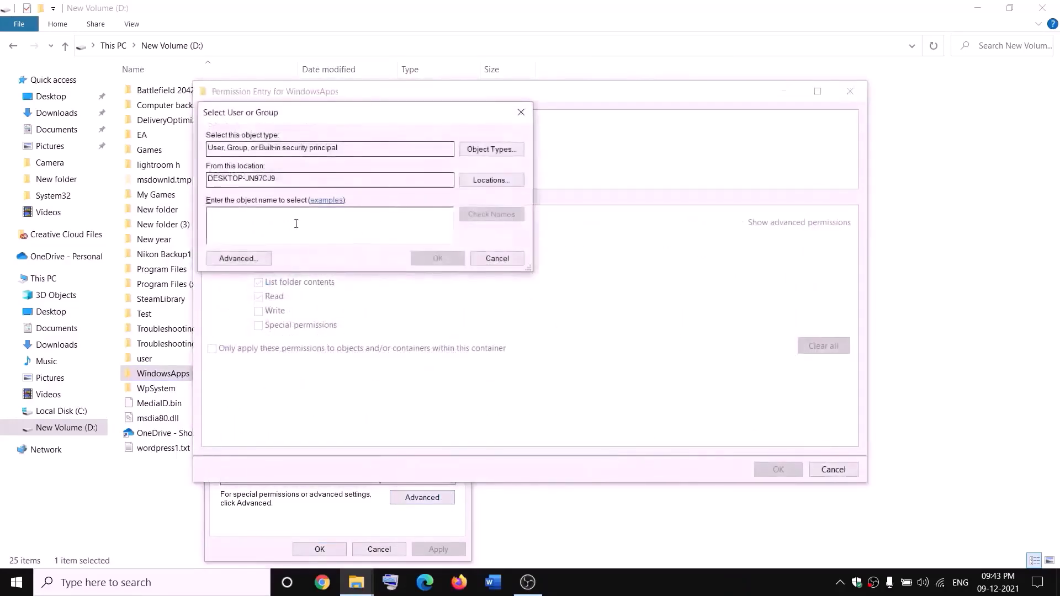
pyautogui.write('everyone')
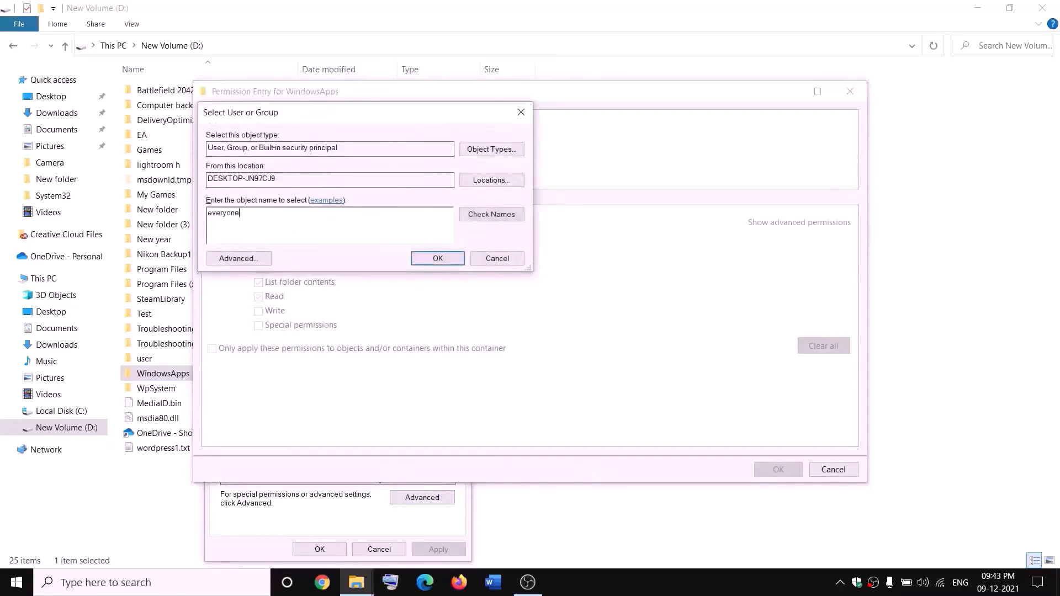
pyautogui.click(504, 216)
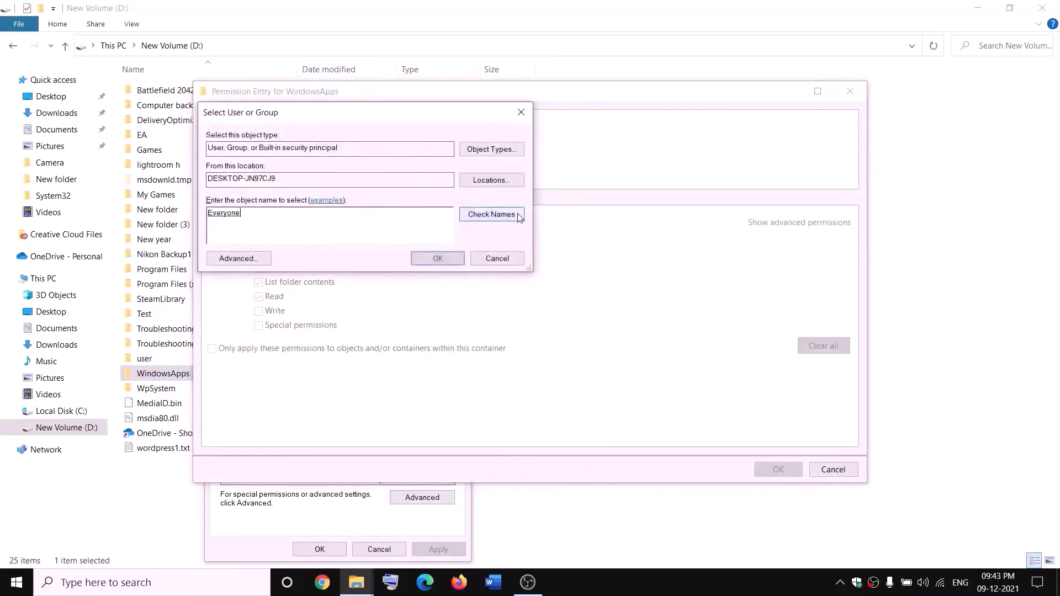
pyautogui.click(437, 259)
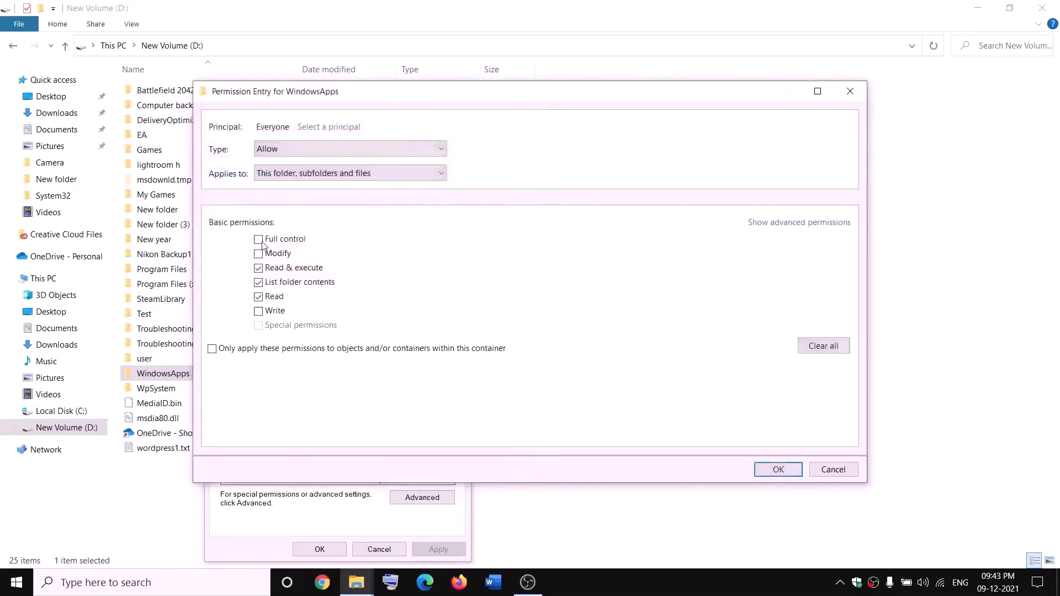
# - Grant Full control in the new Everyone entry, apply the WindowsApps permissions and close the folder's properties
pyautogui.click(792, 467)
pyautogui.click(776, 448)
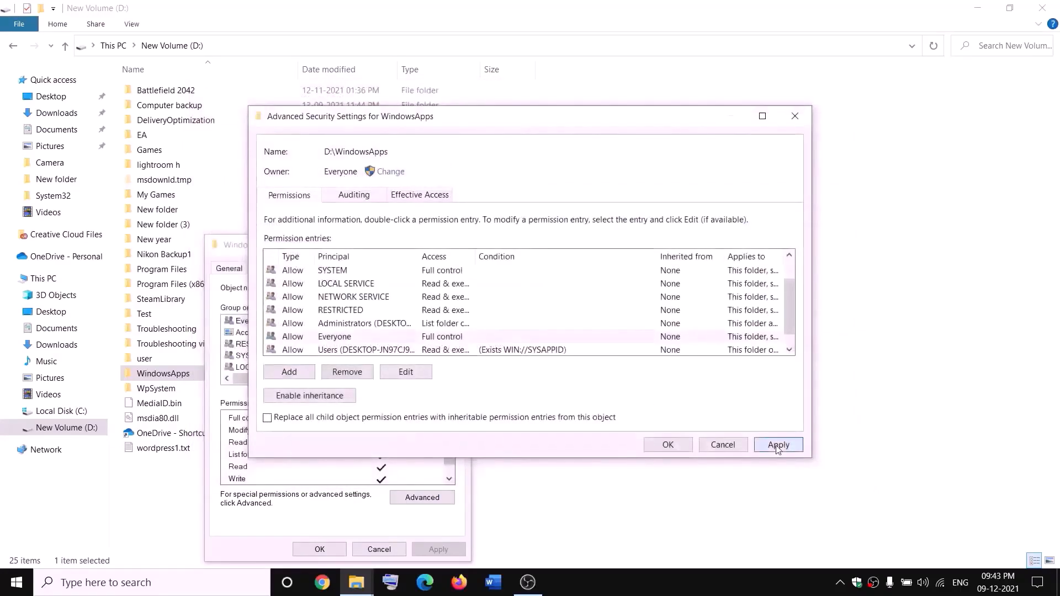
pyautogui.click(666, 446)
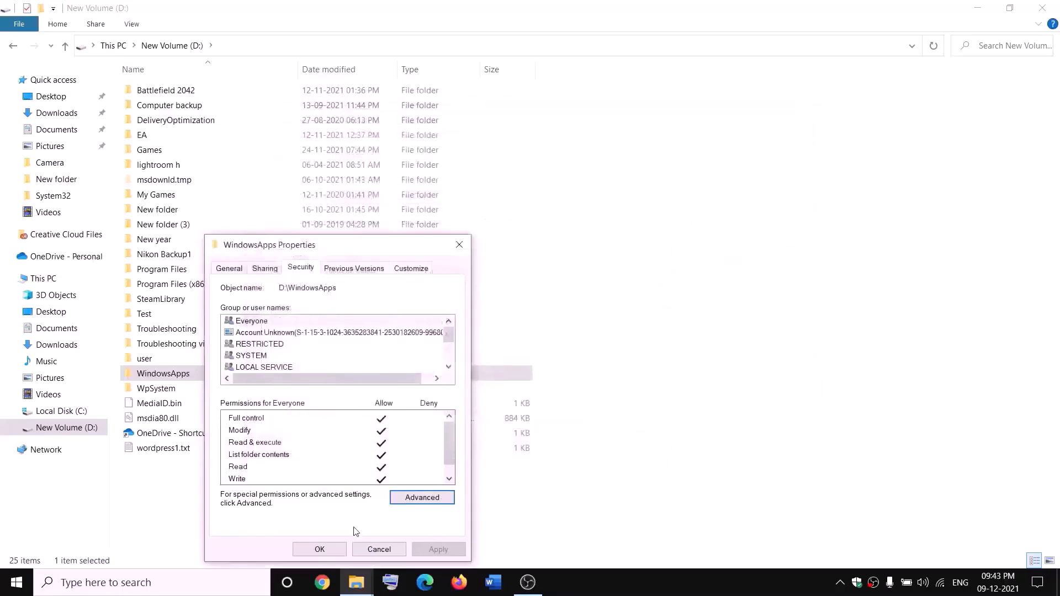
pyautogui.click(320, 549)
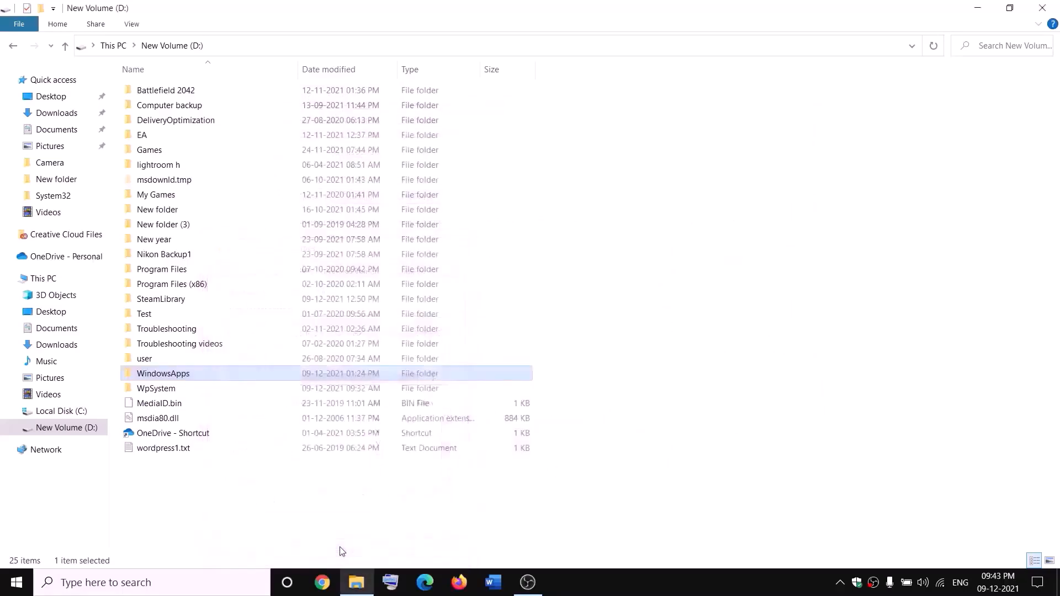
# - Rename the WindowsApps folder on New Volume (D:) as WindowsApps.old
pyautogui.rightClick(201, 380)
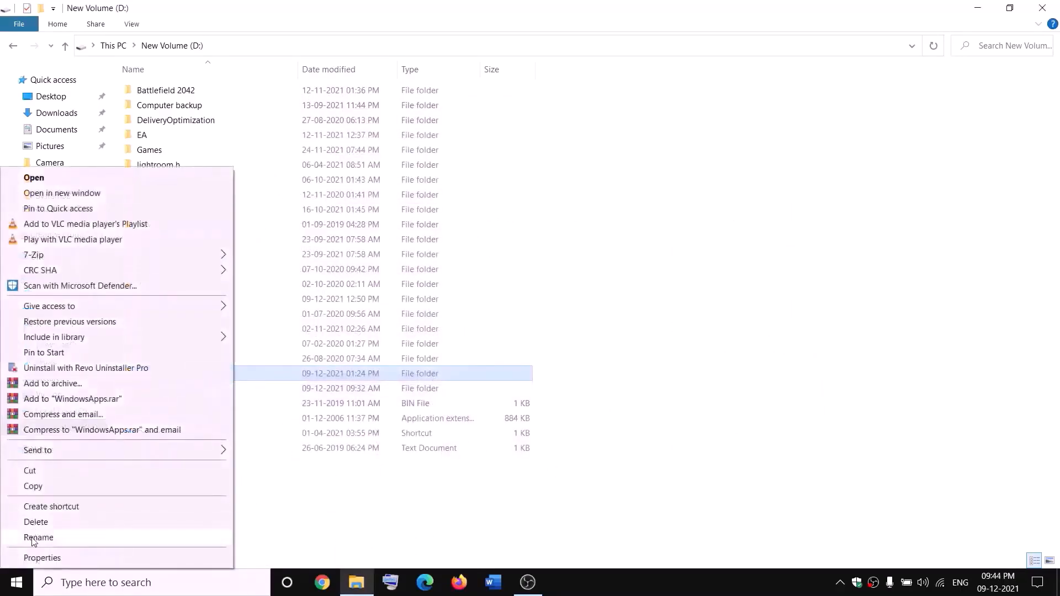
pyautogui.click(34, 537)
pyautogui.click(198, 370)
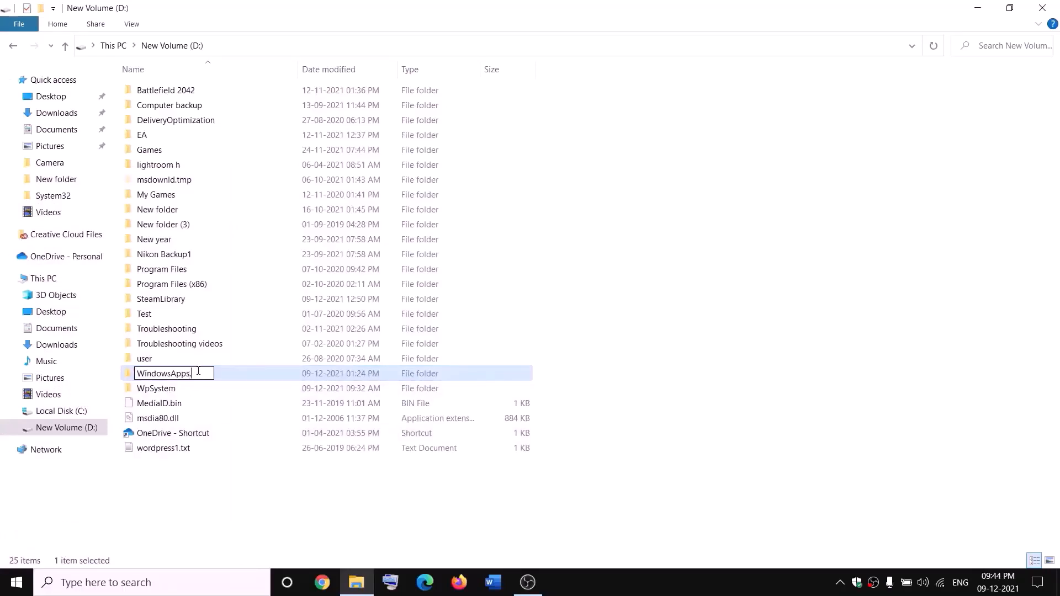
pyautogui.write('.old')
pyautogui.click(241, 481)
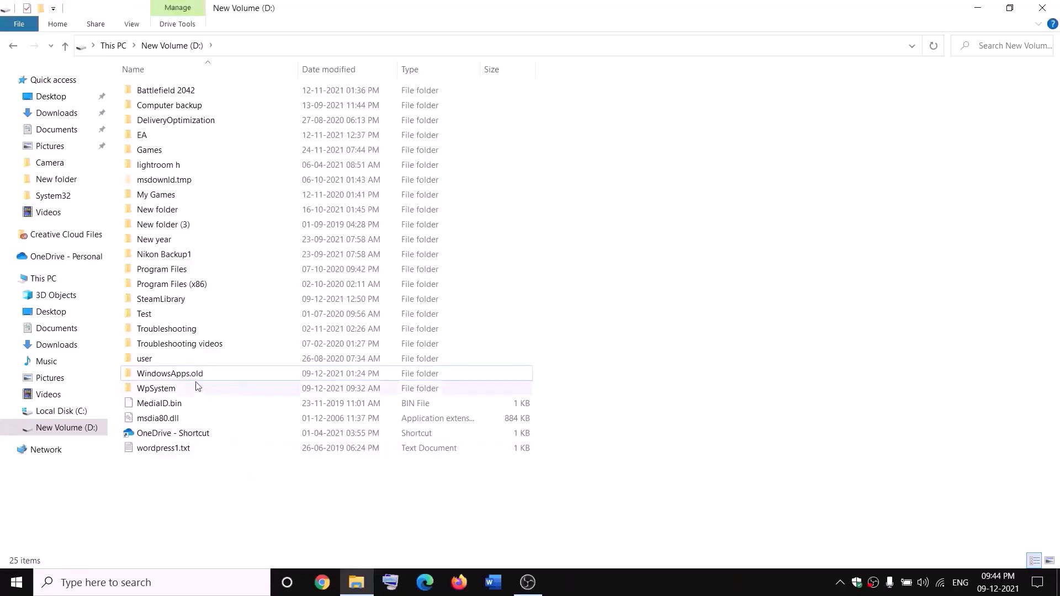
pyautogui.moveTo(219, 380)
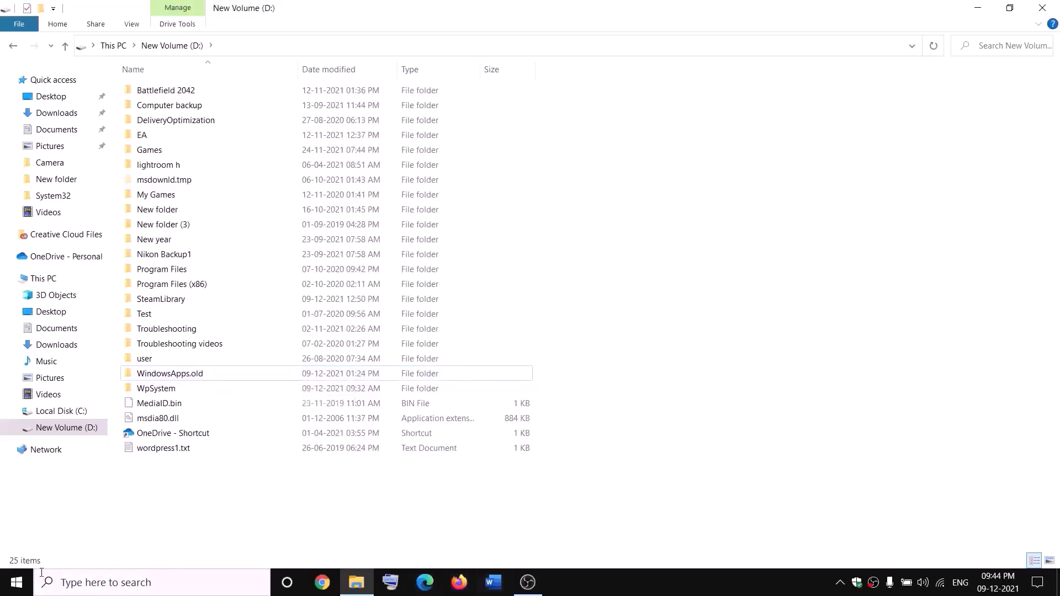
# - End the Gaming Services background process in Task Manager and close Task Manager
pyautogui.rightClick(16, 582)
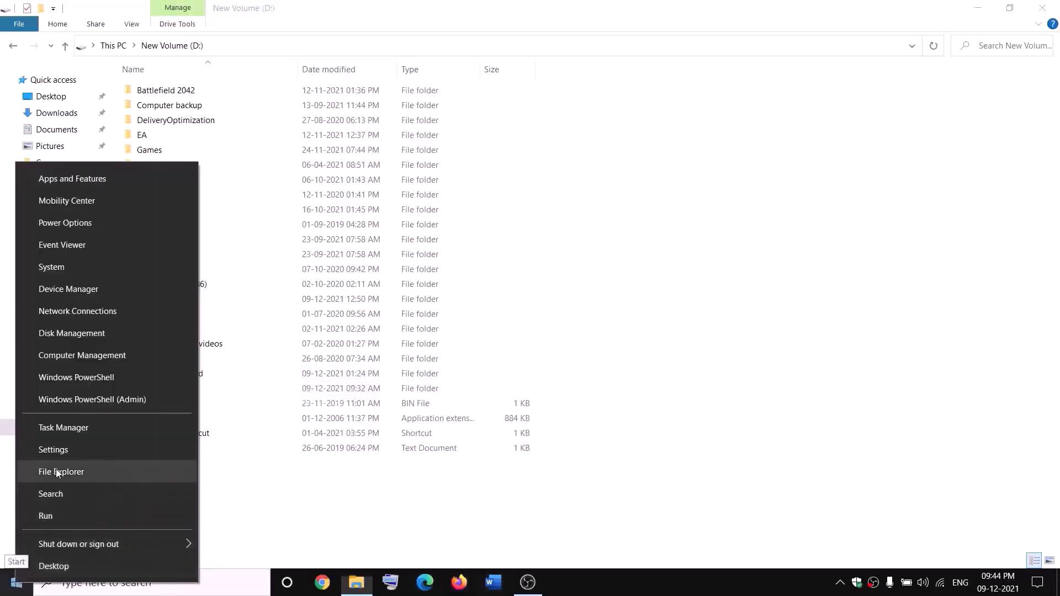
pyautogui.click(57, 433)
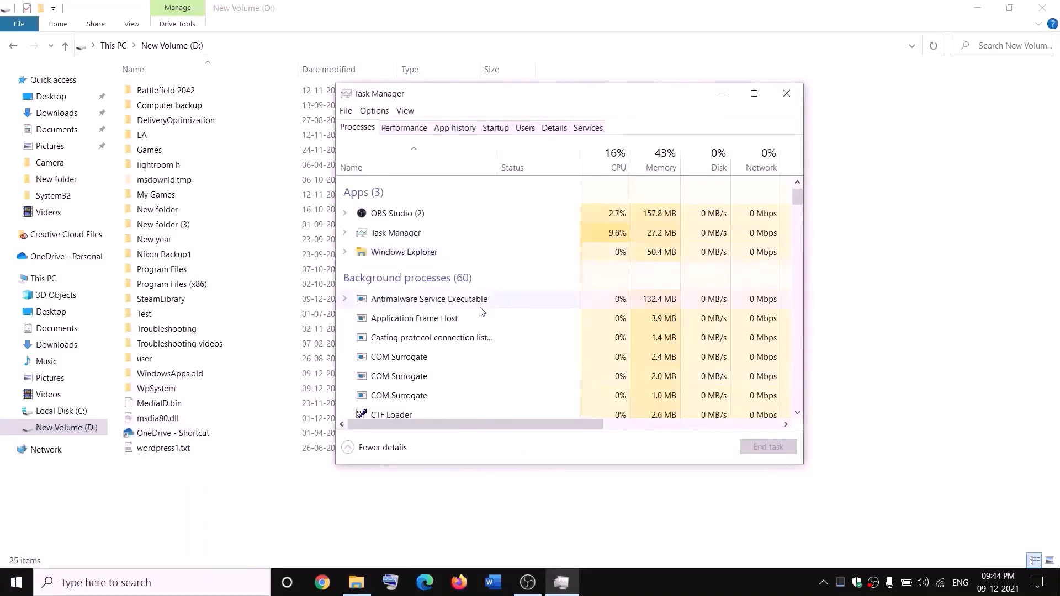
pyautogui.scroll(-2, 480, 309)
pyautogui.click(382, 376)
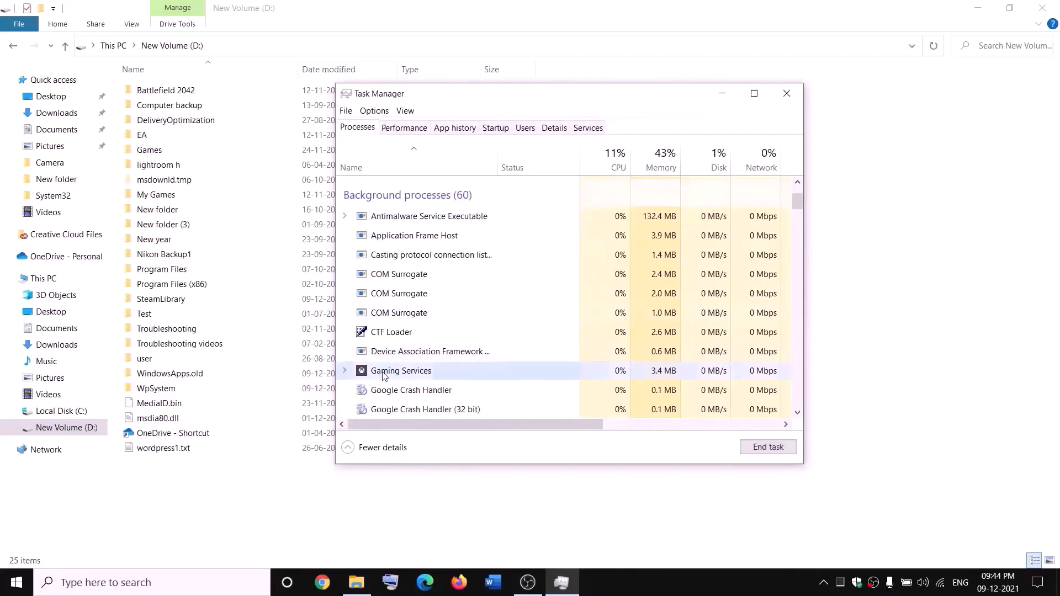
pyautogui.rightClick(383, 376)
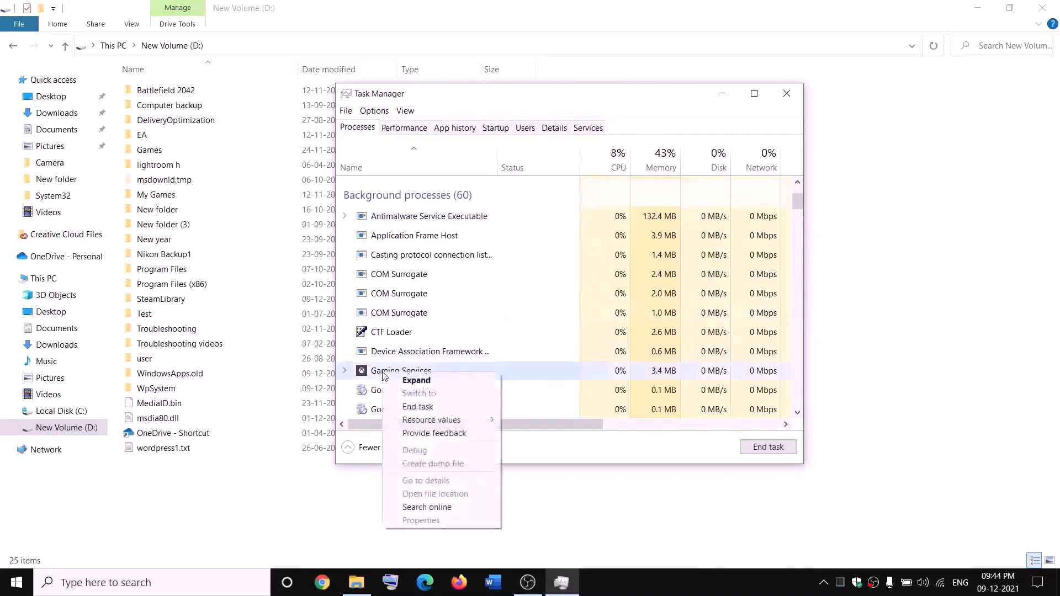
pyautogui.click(424, 411)
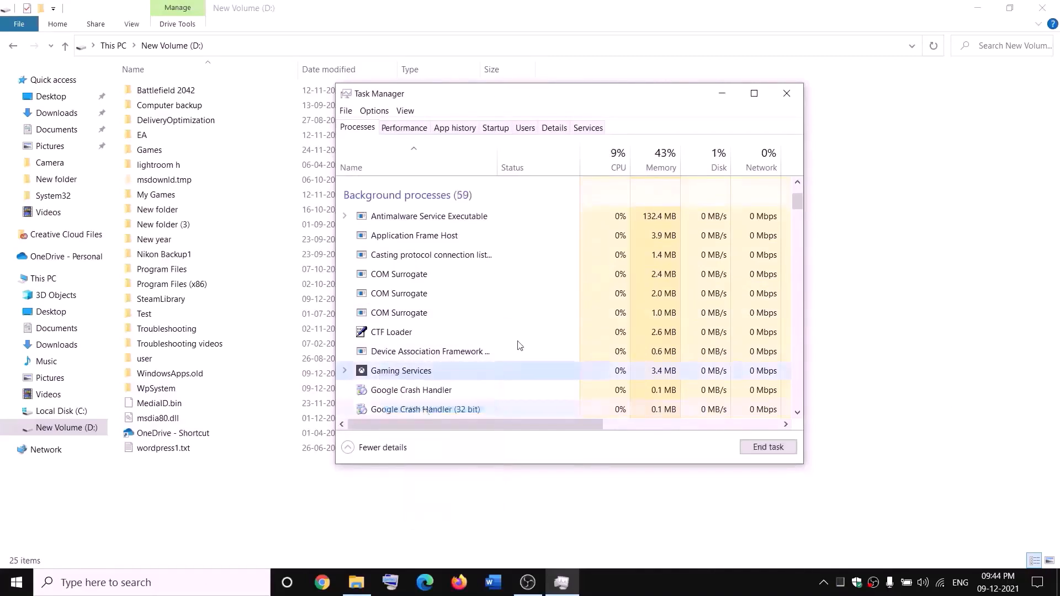
pyautogui.click(786, 93)
# - Open the Services console, find the Gaming Services entries and start the one that logs on as Local Service
pyautogui.click(235, 584)
pyautogui.write('ser')
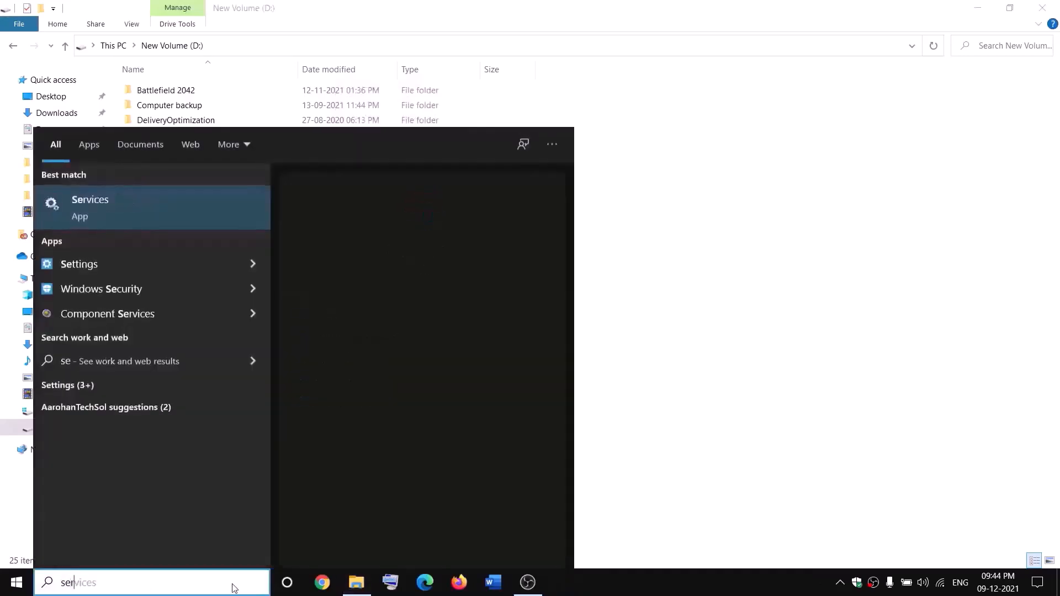
pyautogui.write('vi')
pyautogui.press('Return')
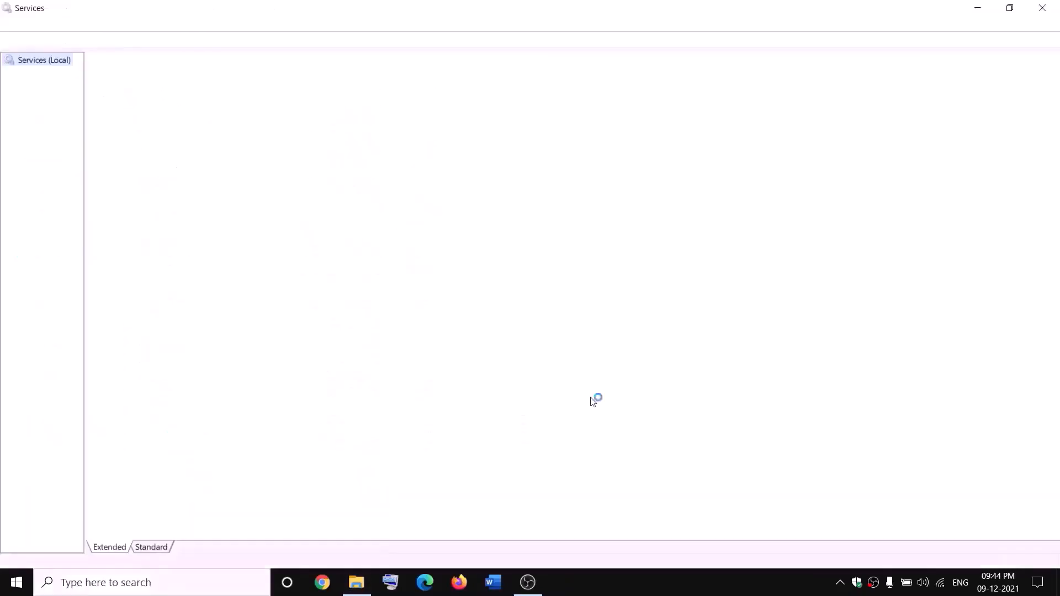
pyautogui.click(453, 293)
pyautogui.press('g')
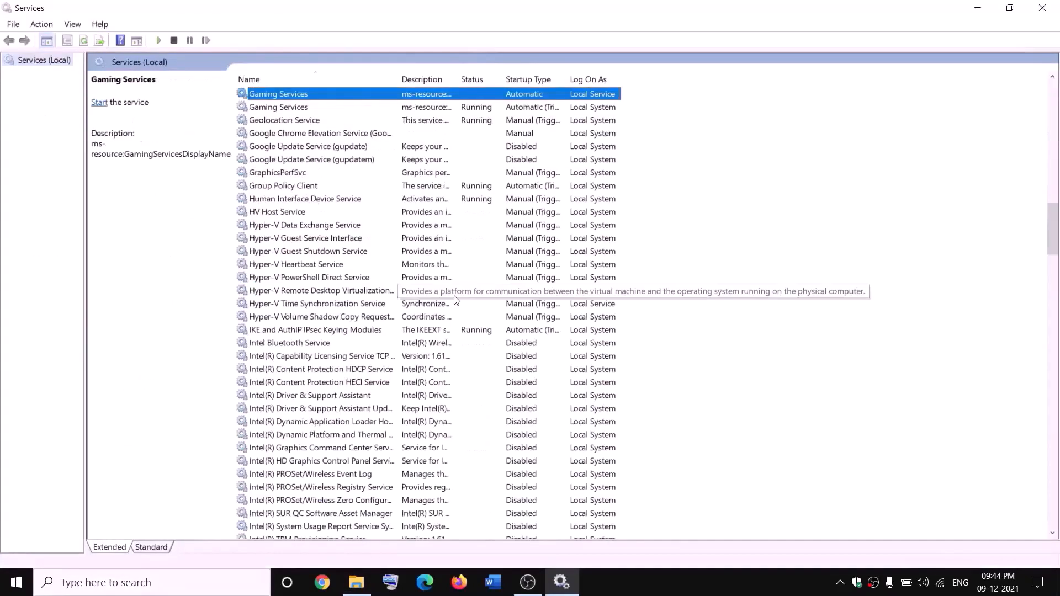
pyautogui.click(467, 146)
pyautogui.click(440, 97)
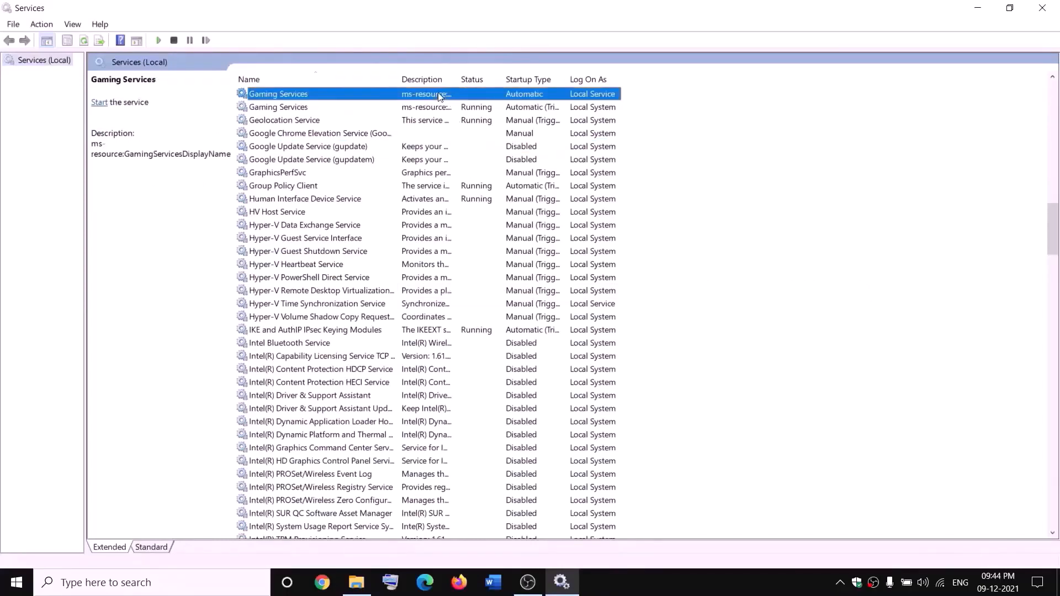
pyautogui.rightClick(440, 97)
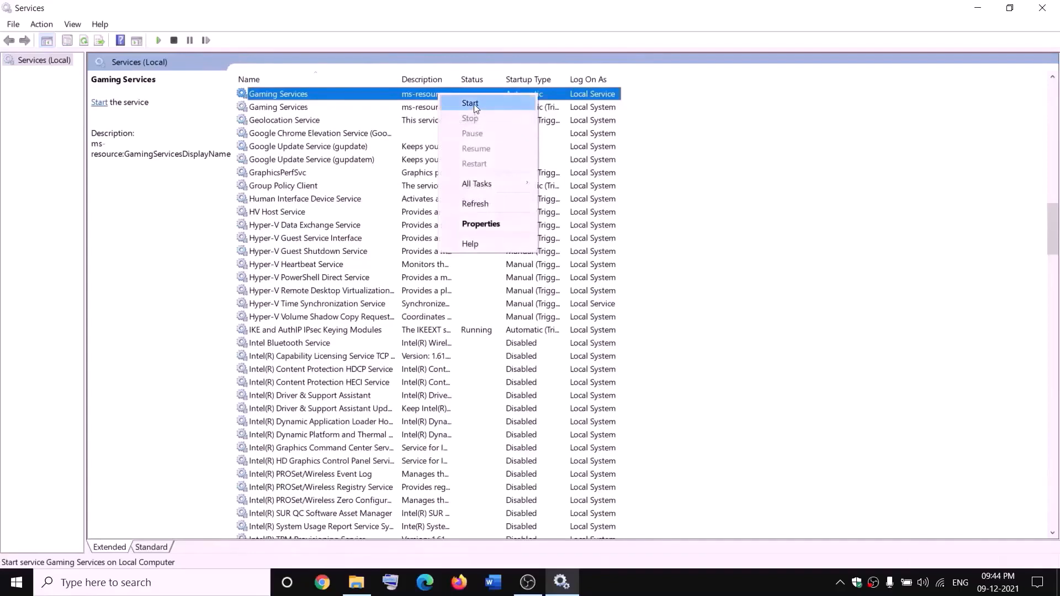
pyautogui.click(474, 103)
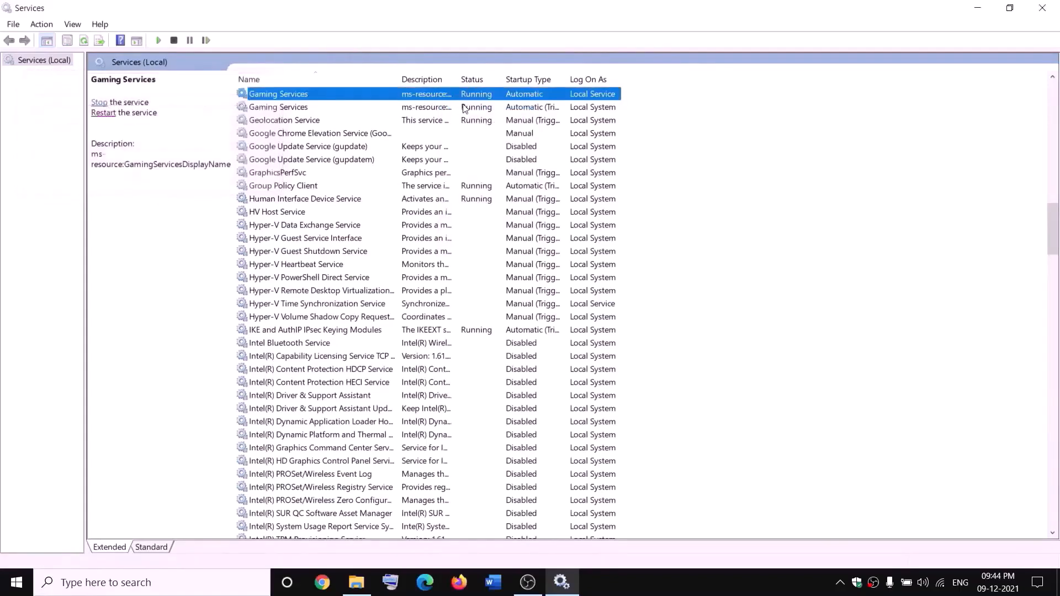
# - Stop both Gaming Services services and switch back to the WindowsApps.old folder on New Volume (D:) in File Explorer
pyautogui.rightClick(432, 98)
pyautogui.click(463, 119)
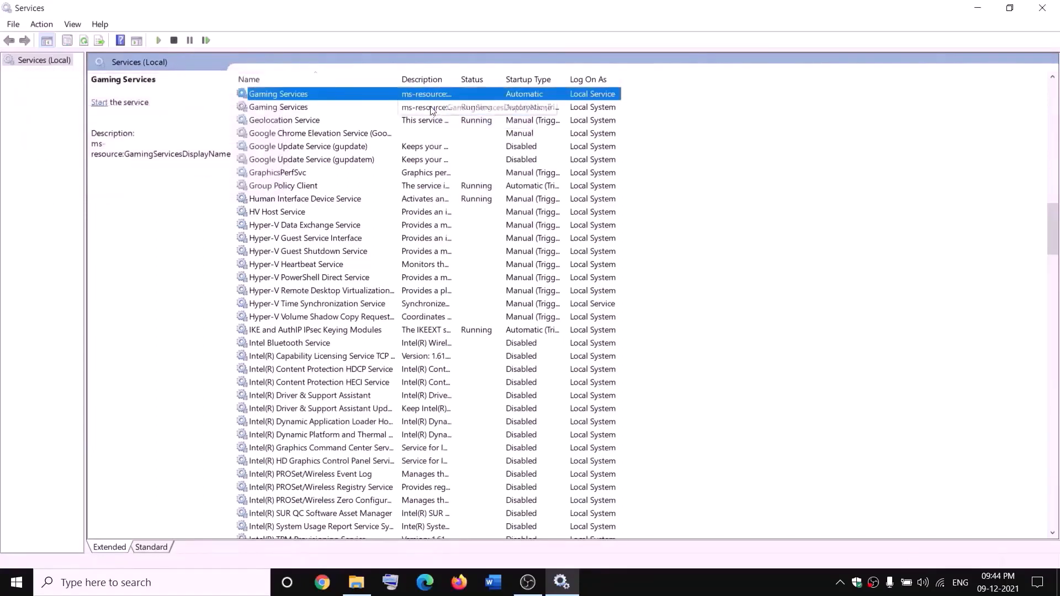
pyautogui.click(431, 110)
pyautogui.rightClick(432, 110)
pyautogui.click(481, 132)
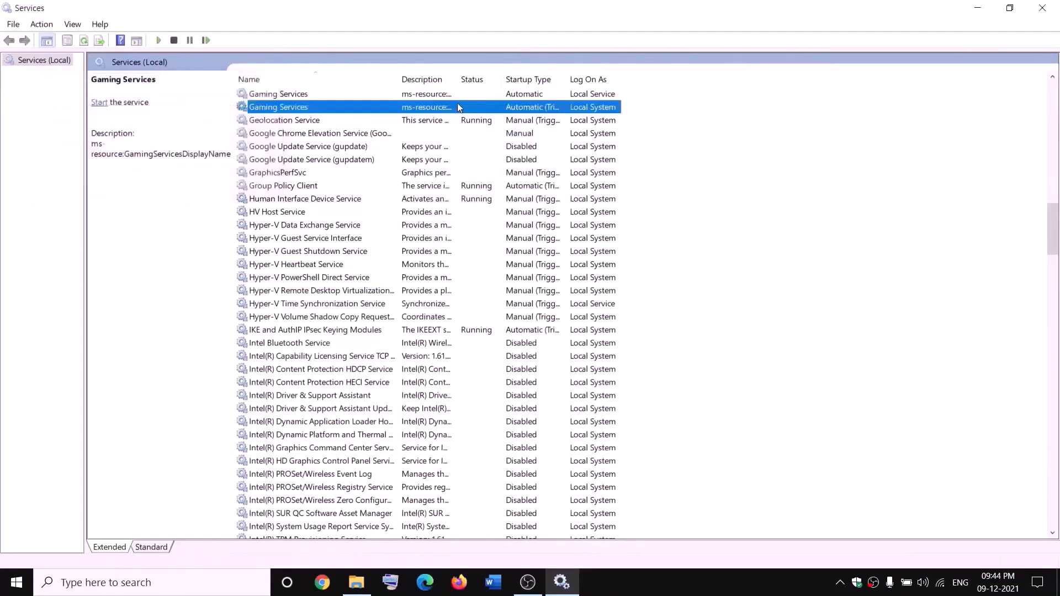
pyautogui.click(356, 582)
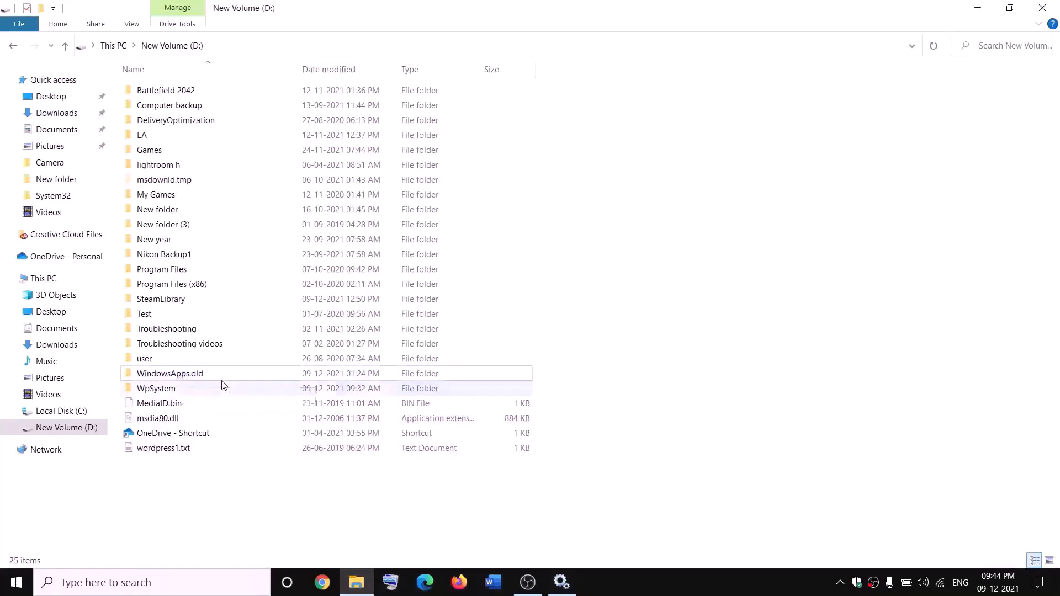
pyautogui.click(208, 379)
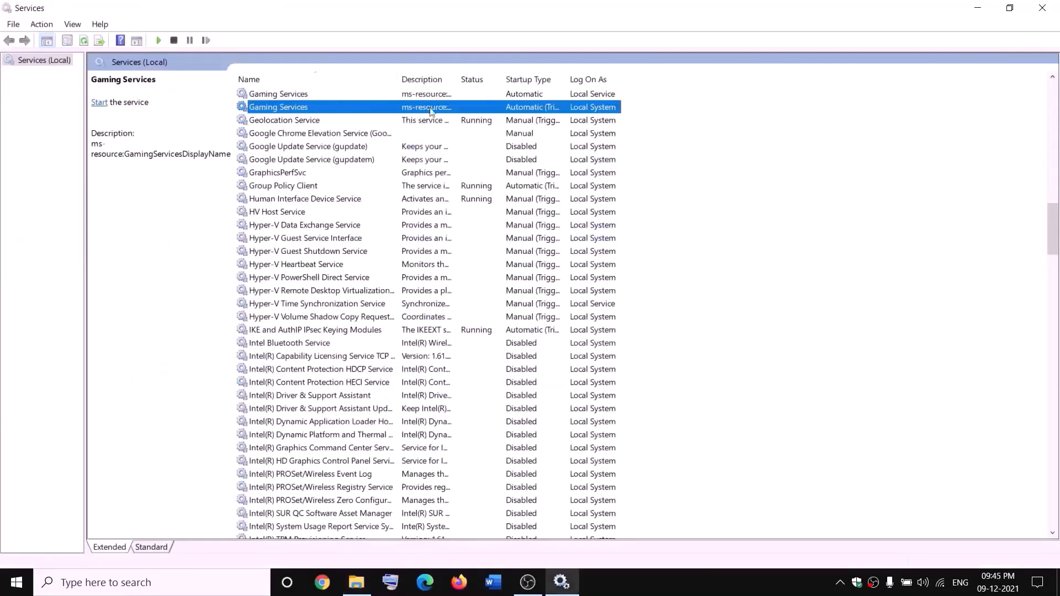
# - Start both Gaming Services services again in the Services console
pyautogui.click(392, 95)
pyautogui.rightClick(393, 95)
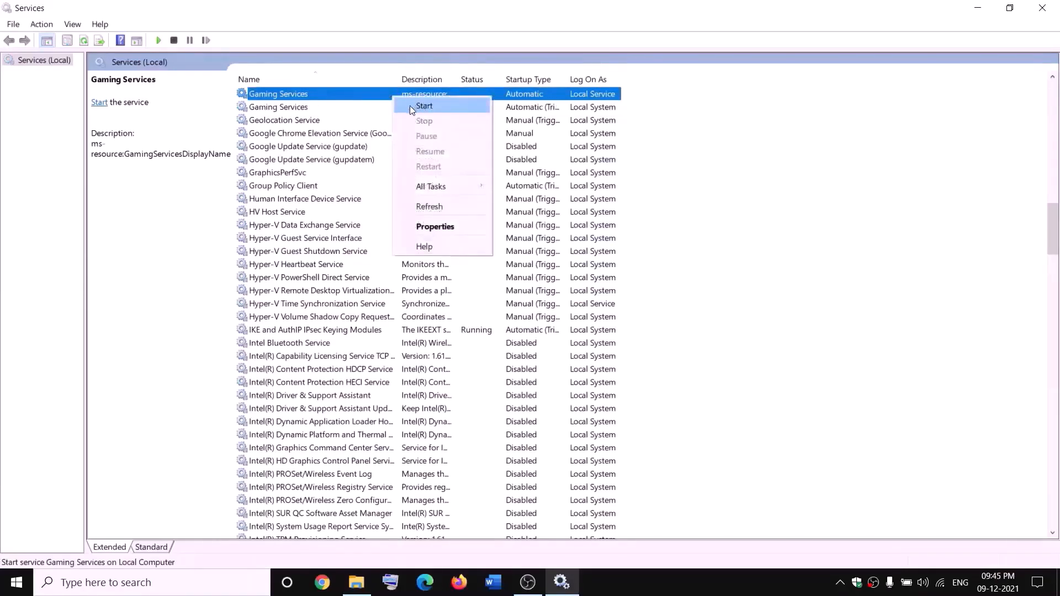
pyautogui.click(411, 107)
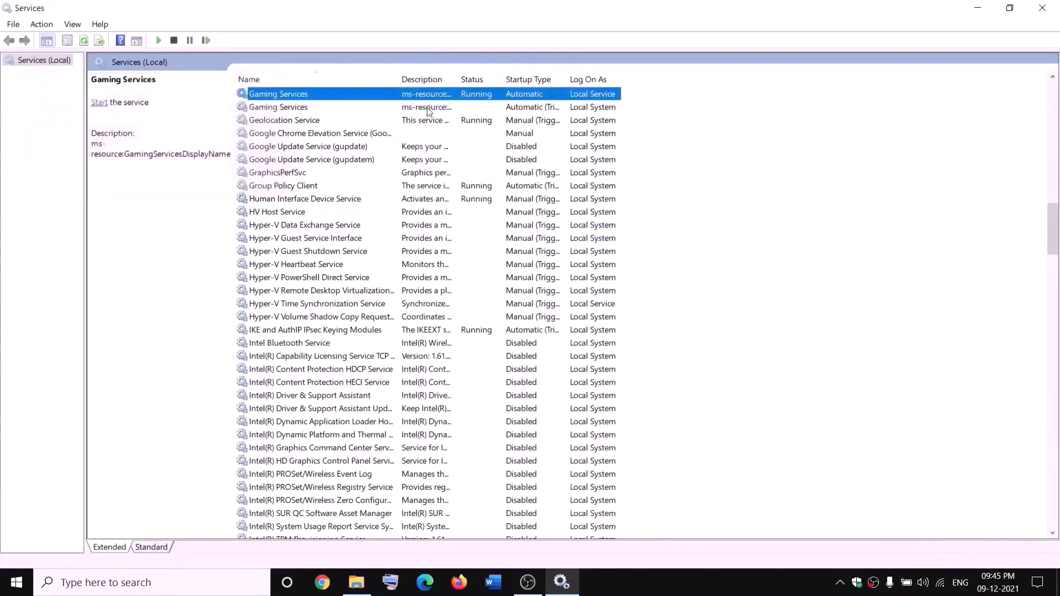
pyautogui.click(427, 110)
pyautogui.rightClick(440, 109)
pyautogui.click(452, 118)
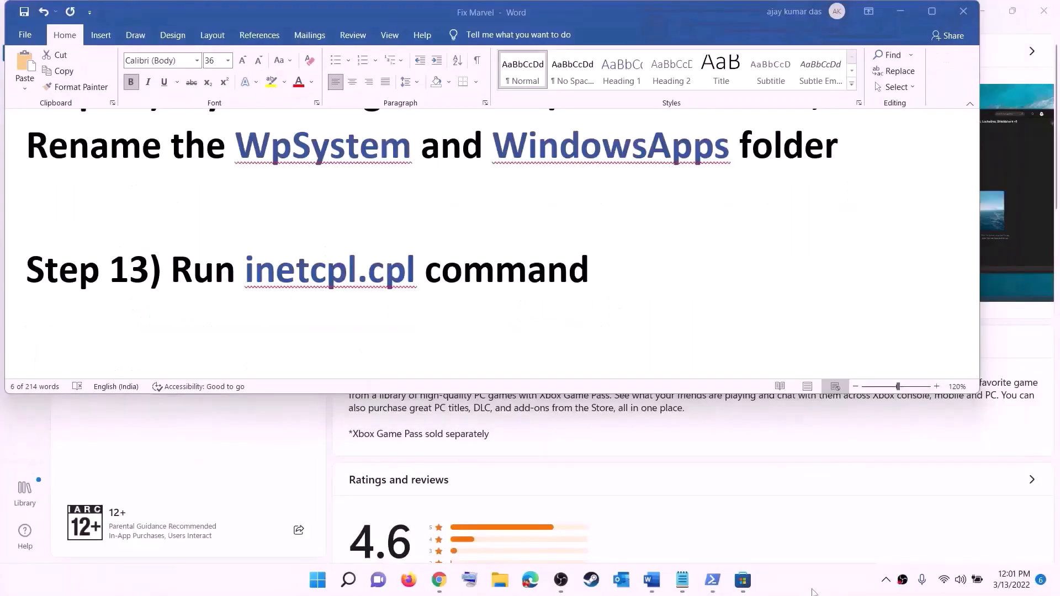
# - Copy the inetcpl.cpl command from step 13 of the Word document and run it from Windows search
pyautogui.doubleClick(251, 268)
pyautogui.hotkey('ctrl', 'c')
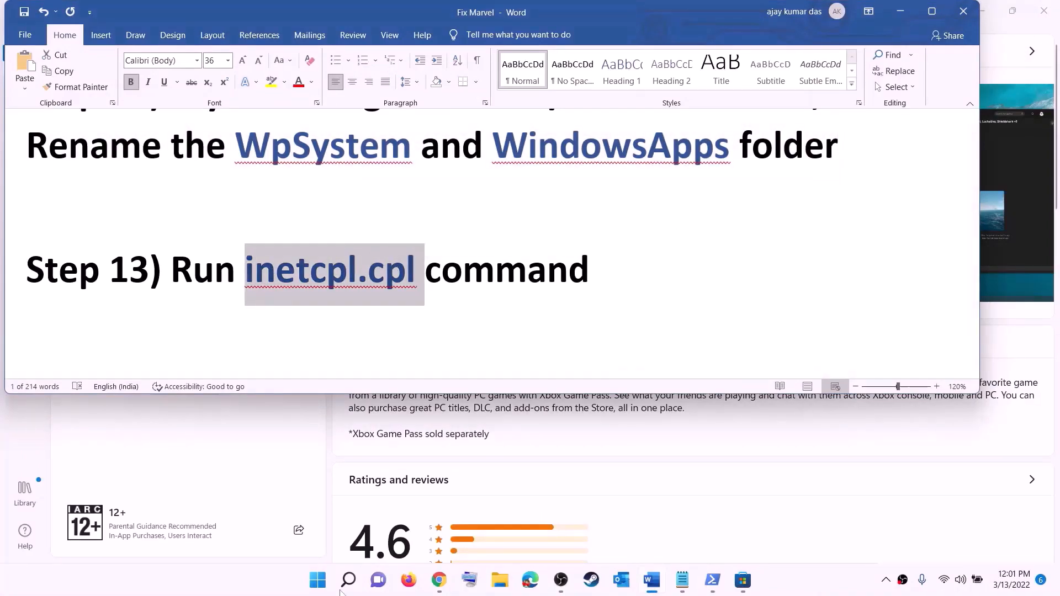
pyautogui.click(318, 579)
pyautogui.click(337, 90)
pyautogui.hotkey('ctrl', 'v')
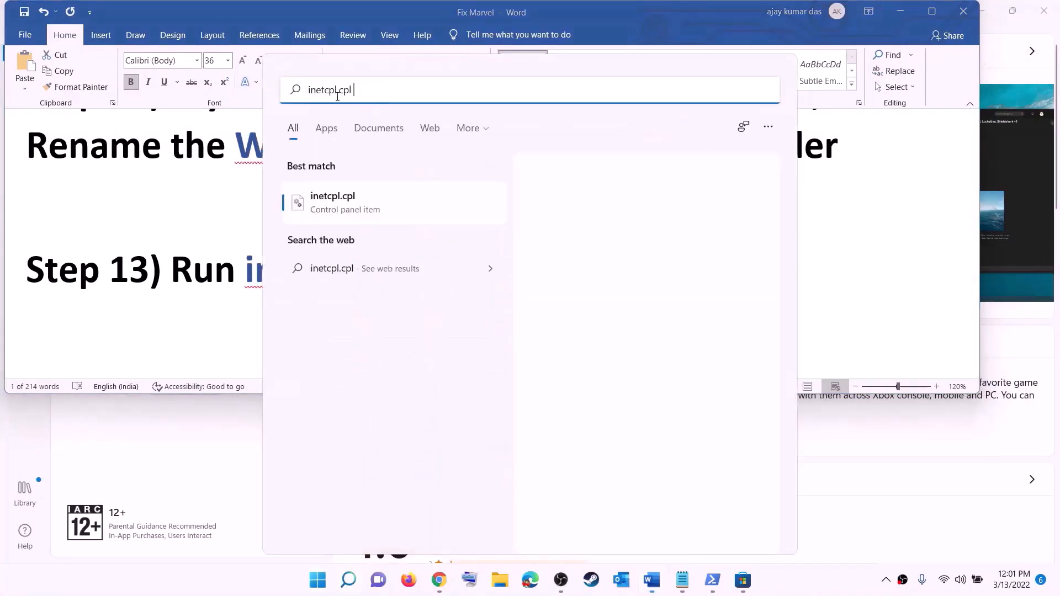
pyautogui.click(335, 213)
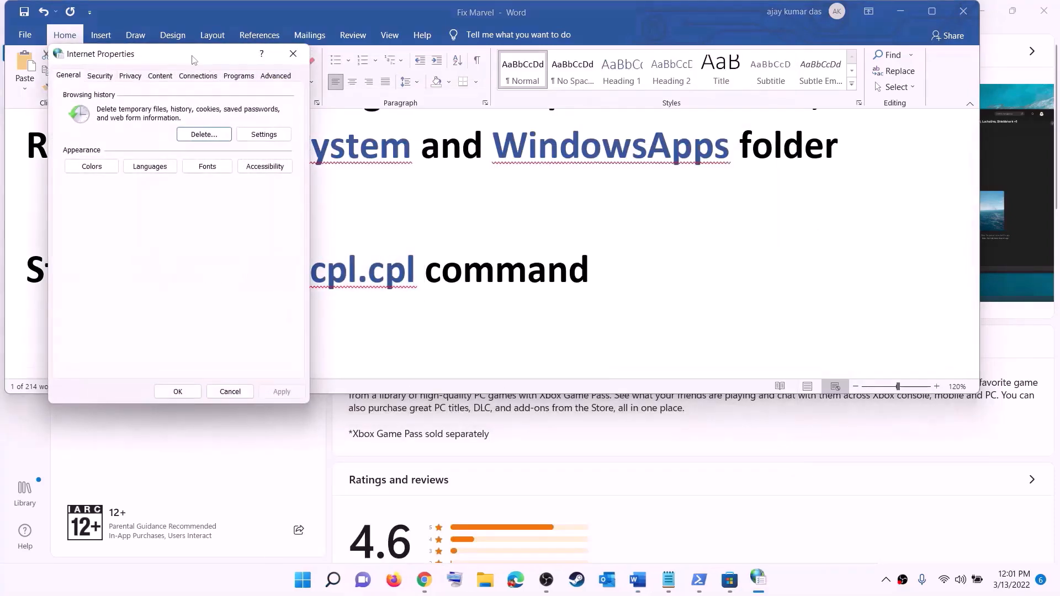
# - Examine the SSL and TLS options in the advanced Internet Properties settings and close the dialog with OK
pyautogui.moveTo(193, 60); pyautogui.dragTo(682, 107)
pyautogui.click(764, 124)
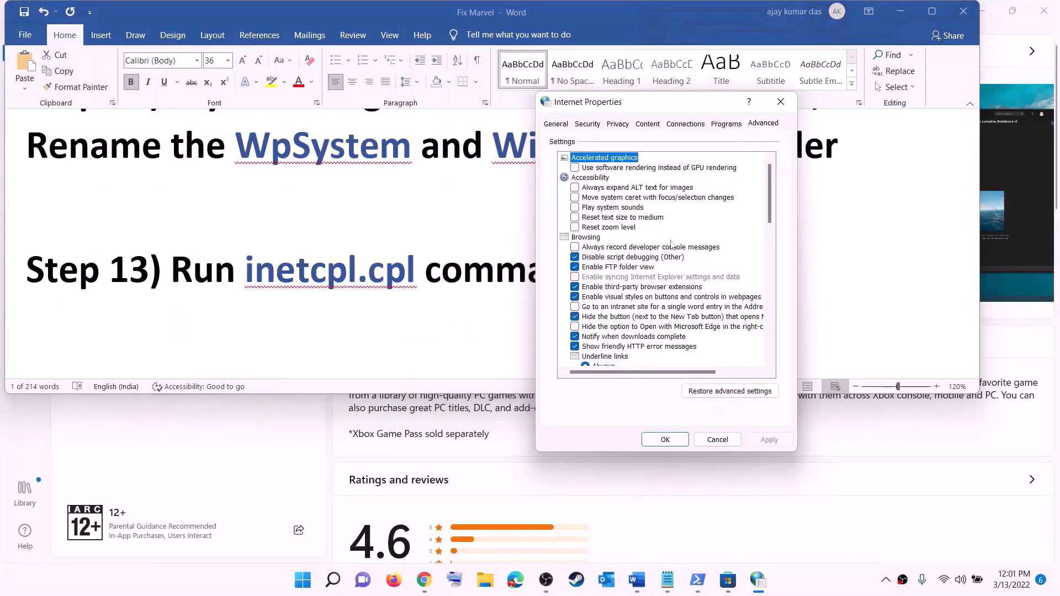
pyautogui.scroll(-15, 671, 244)
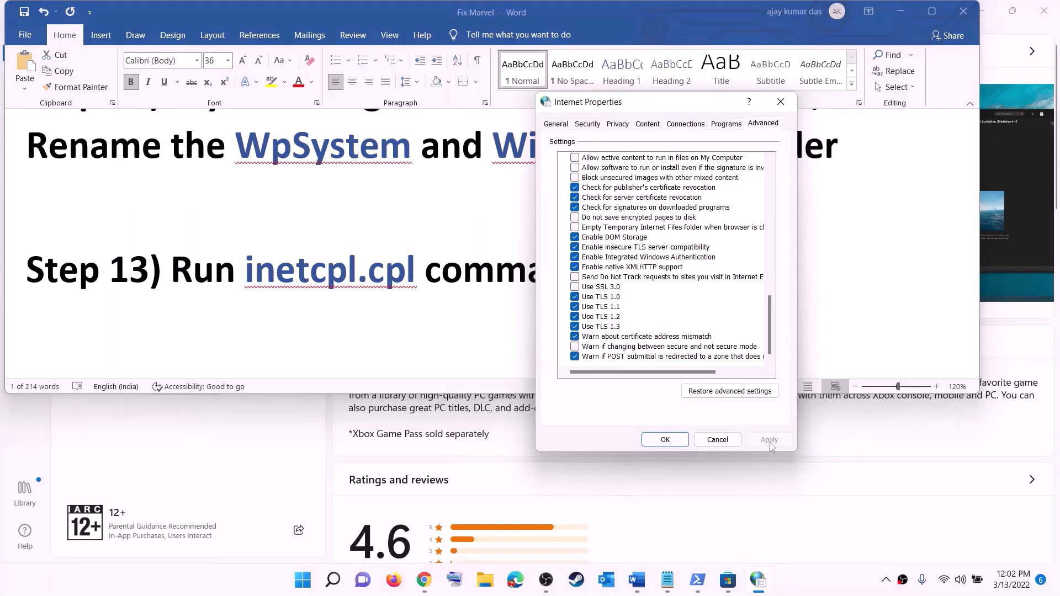
pyautogui.click(665, 439)
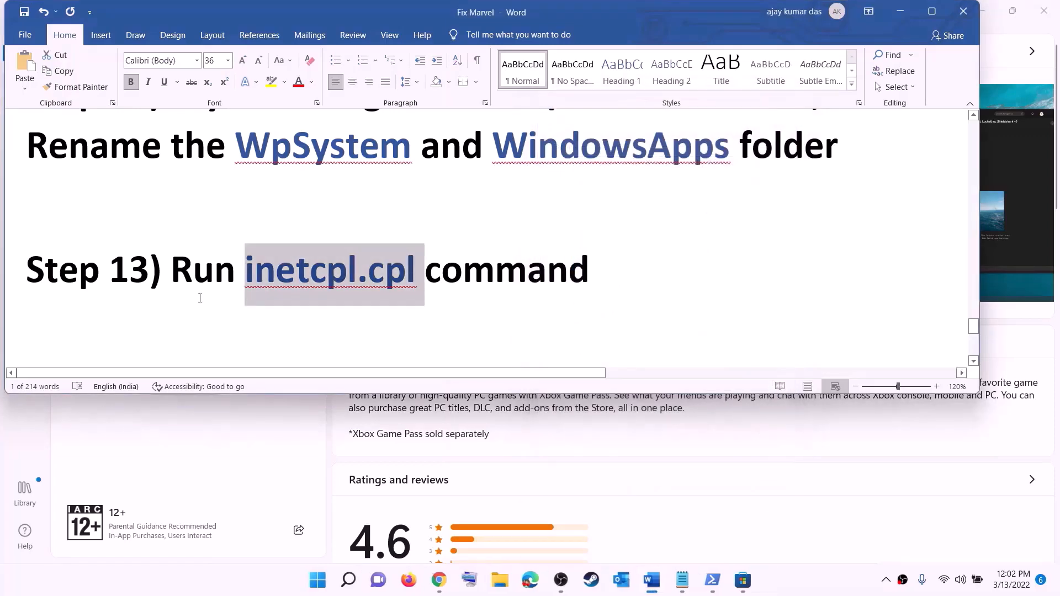
# - Read the step on updating Windows with the media creation tool and highlight its Windows 10 and Windows 11 download links
pyautogui.scroll(-5, 226, 281)
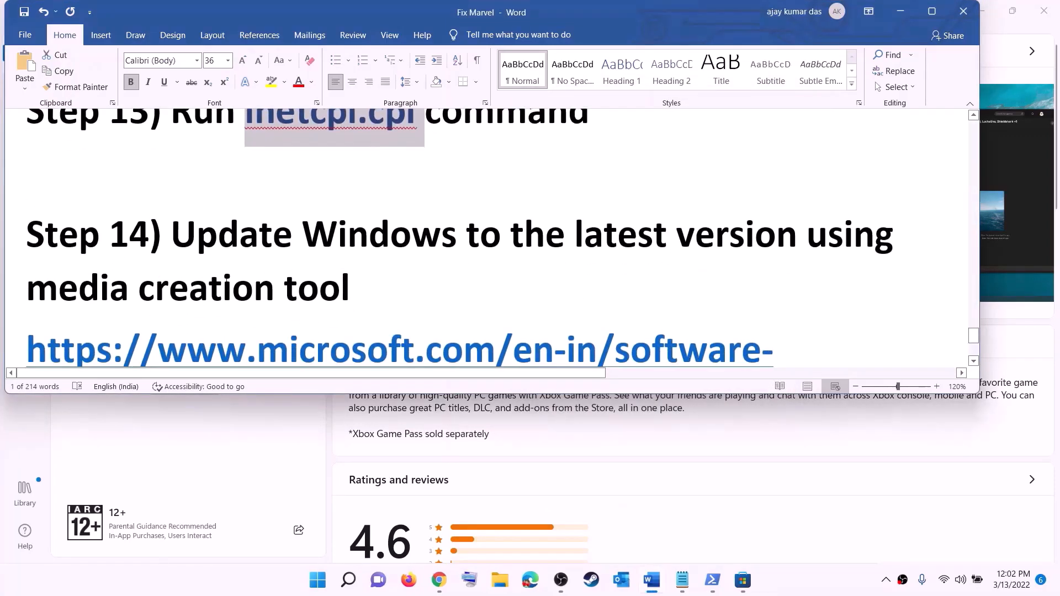
pyautogui.moveTo(185, 200); pyautogui.dragTo(362, 246)
pyautogui.scroll(-4, 426, 239)
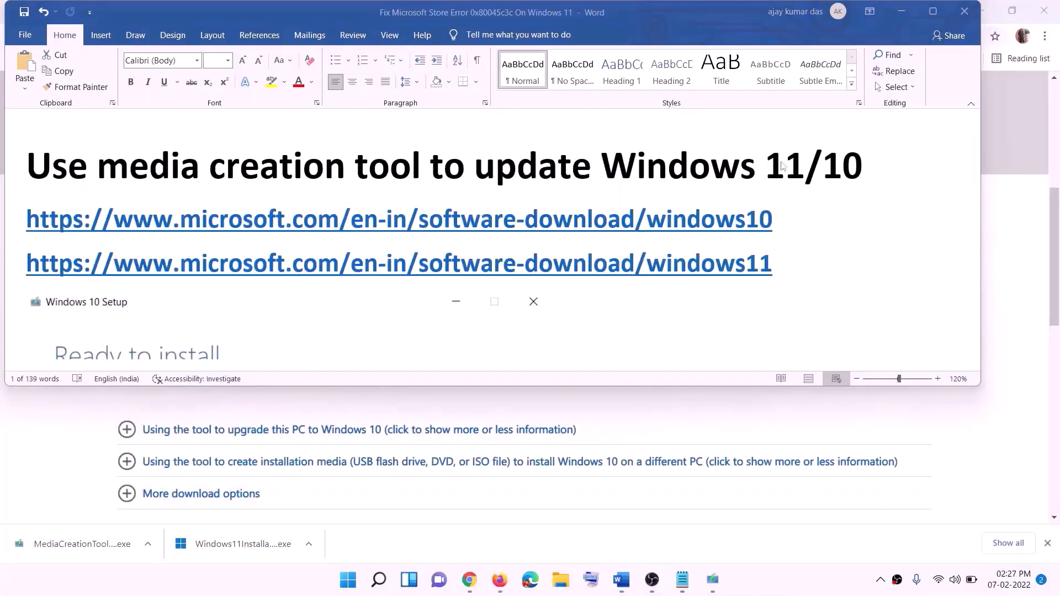
pyautogui.tripleClick(764, 284)
pyautogui.tripleClick(787, 218)
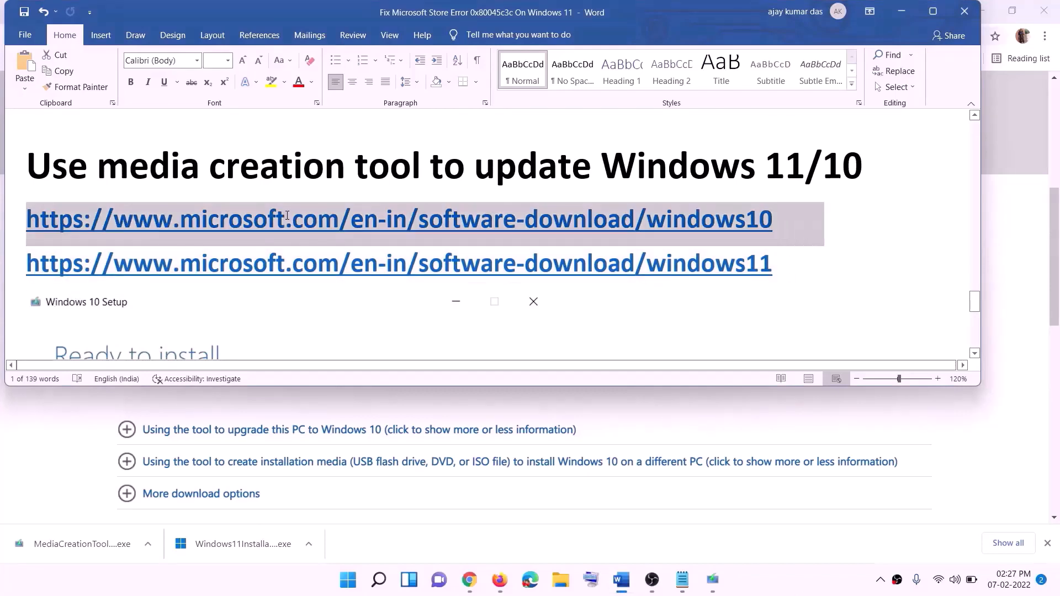
pyautogui.tripleClick(788, 265)
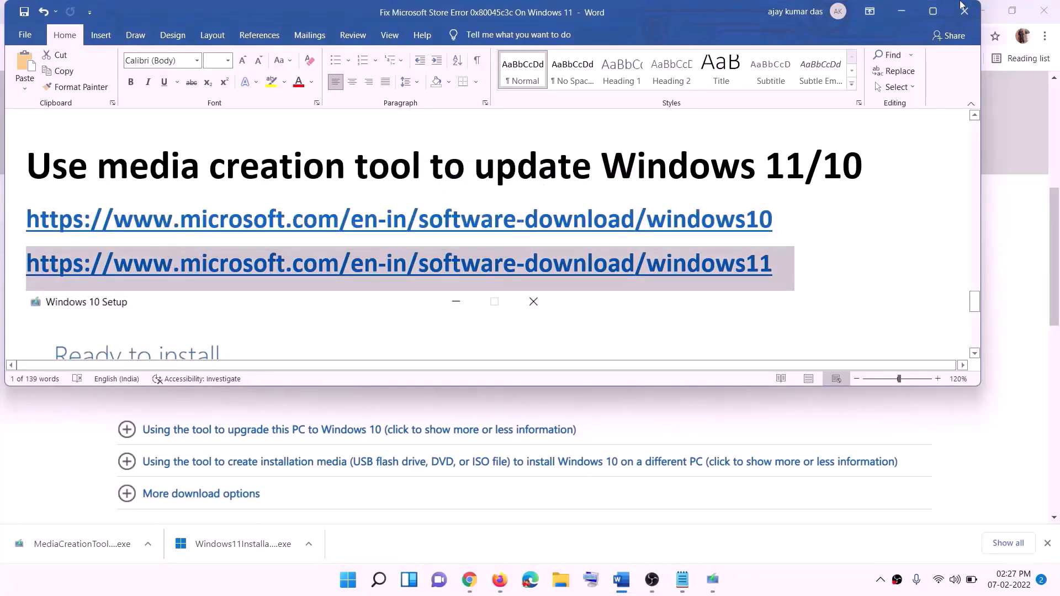
# - Minimize the Word document and examine the media creation tool section of Microsoft's Download Windows 10 page in the browser
pyautogui.click(904, 13)
pyautogui.scroll(5, 447, 276)
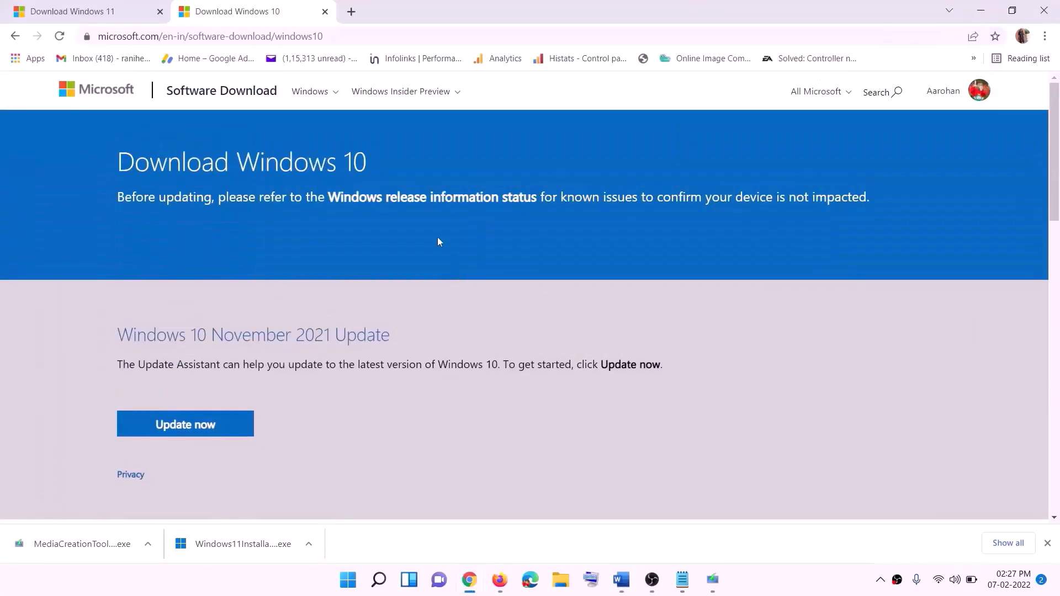
pyautogui.scroll(-5, 354, 307)
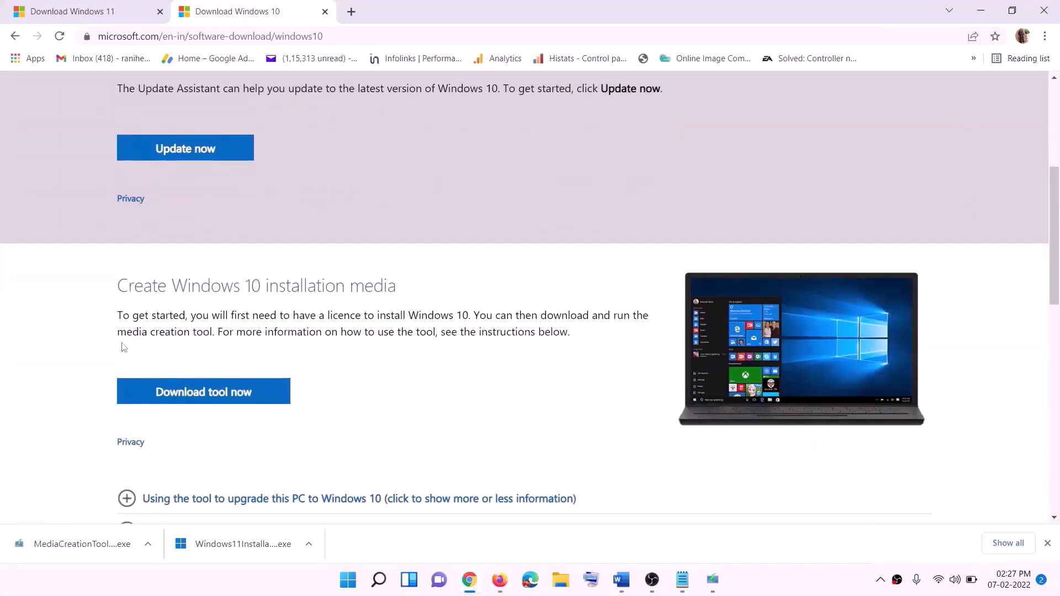
pyautogui.moveTo(126, 331); pyautogui.dragTo(236, 331)
pyautogui.scroll(-3, 354, 308)
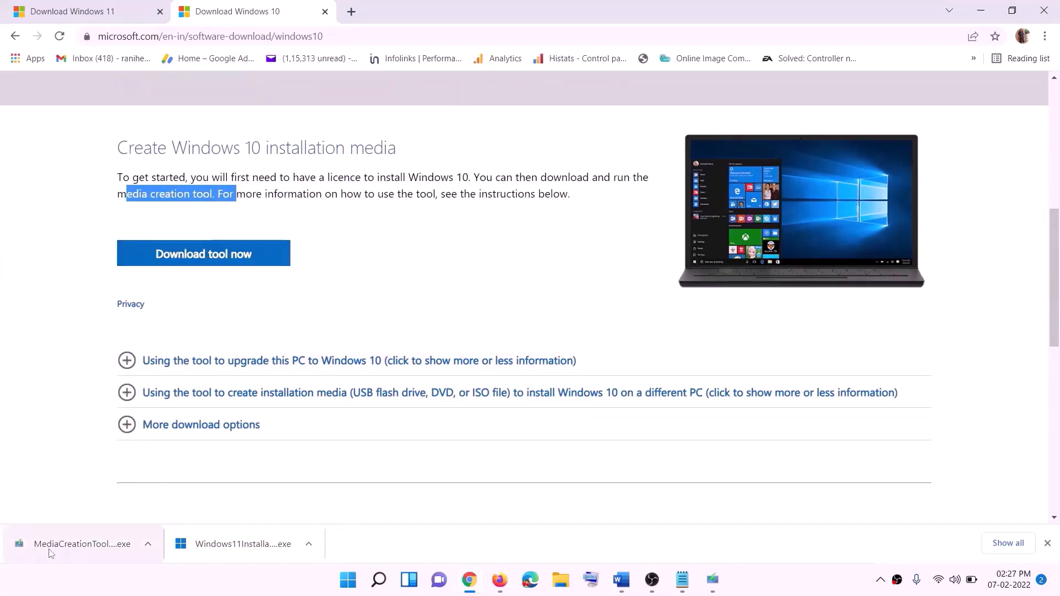
# - Accept the Windows 10 Setup license terms and start the download with the Upgrade this PC now option
pyautogui.click(722, 590)
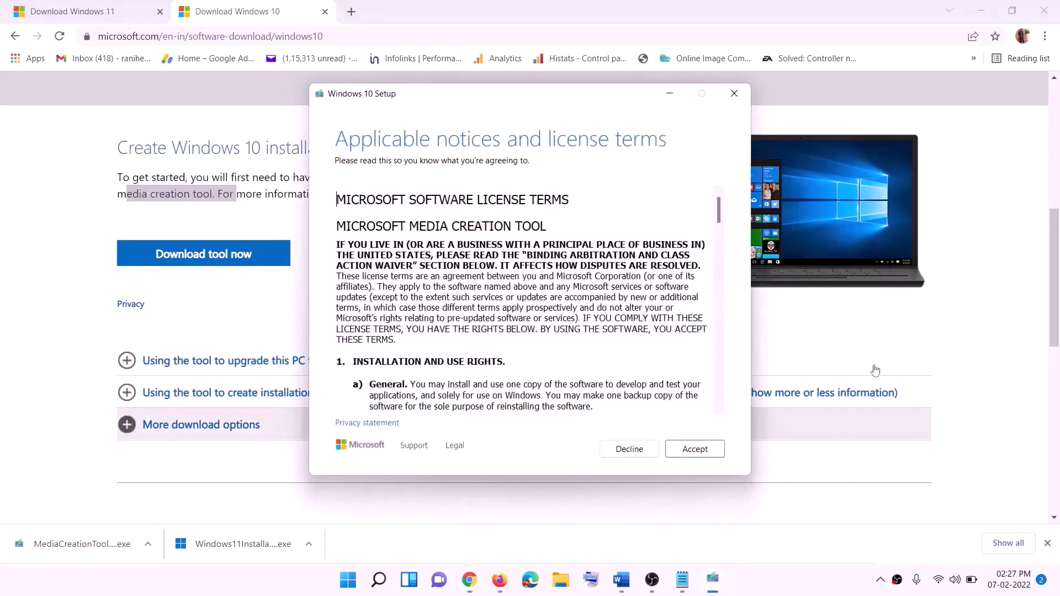
pyautogui.click(693, 449)
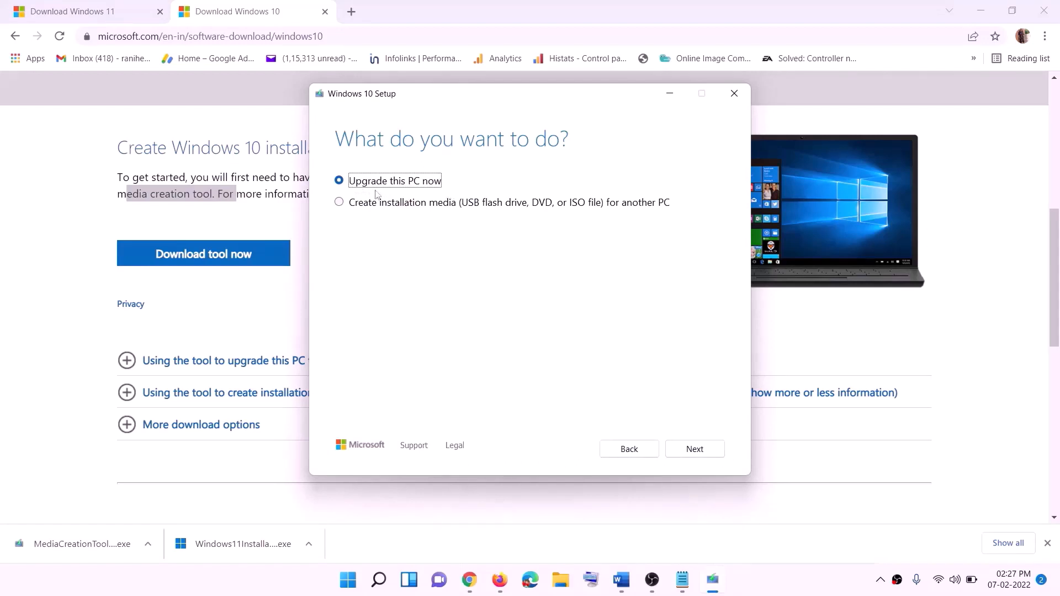
pyautogui.click(694, 450)
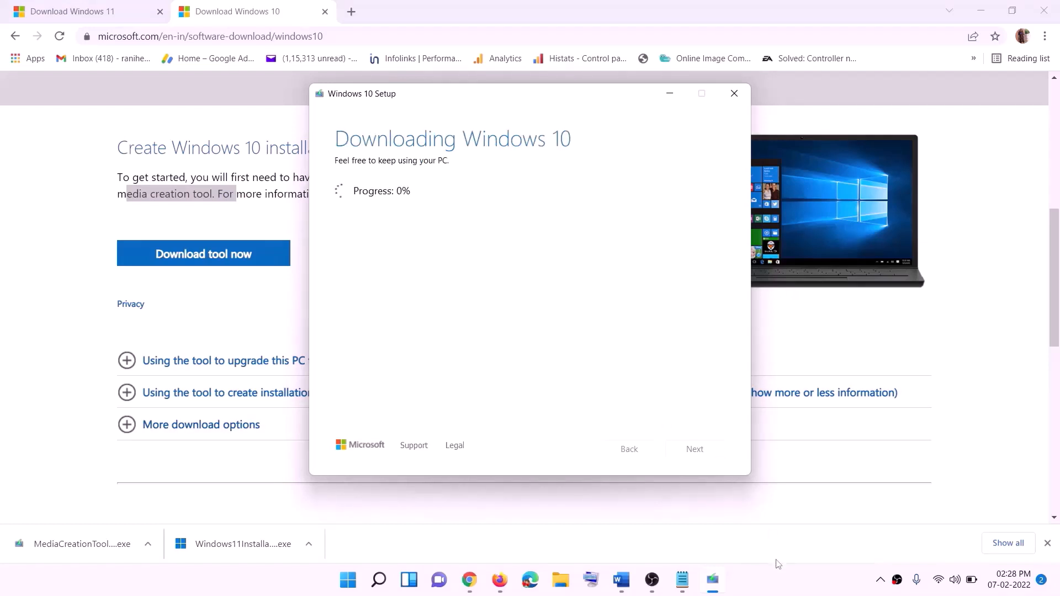
pyautogui.click(783, 592)
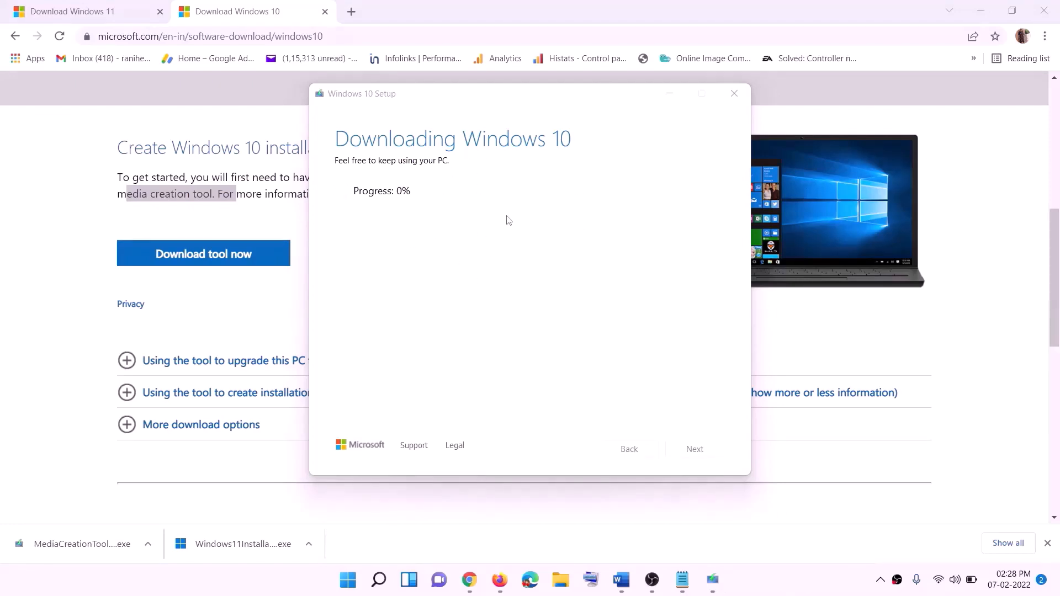
# - Switch to the Word document, maximize it and examine the Windows 10 Setup Ready to install screenshot with its recap of chosen options
pyautogui.click(621, 579)
pyautogui.scroll(-1, 74, 258)
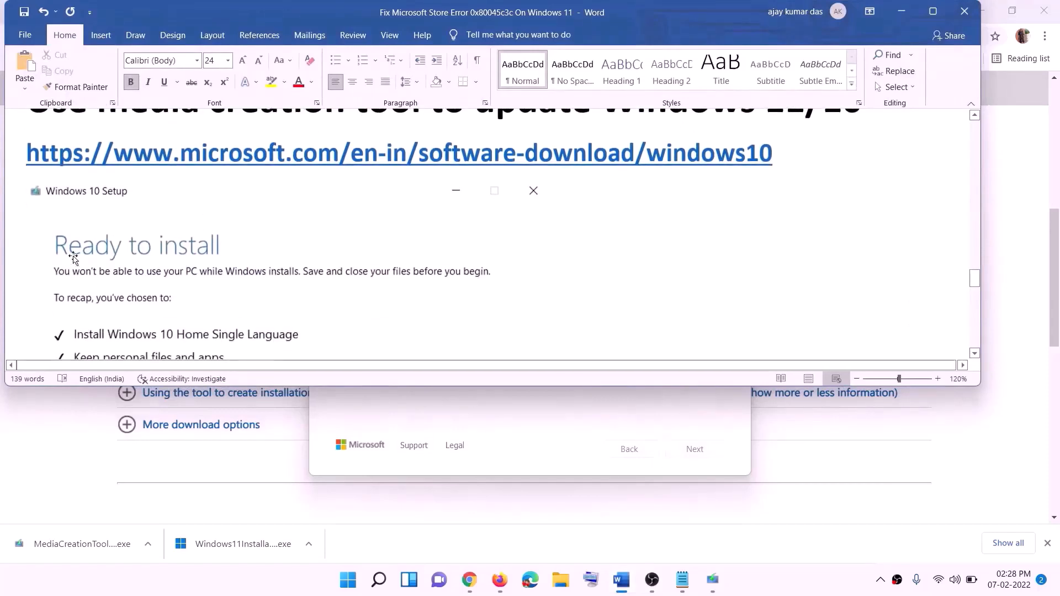
pyautogui.click(933, 12)
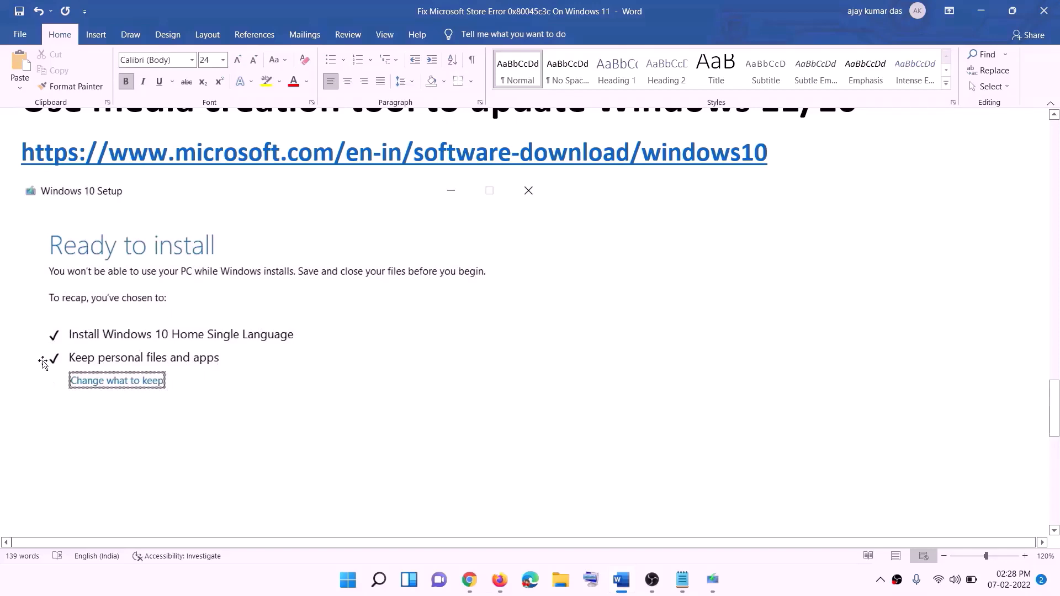
pyautogui.scroll(-2, 545, 384)
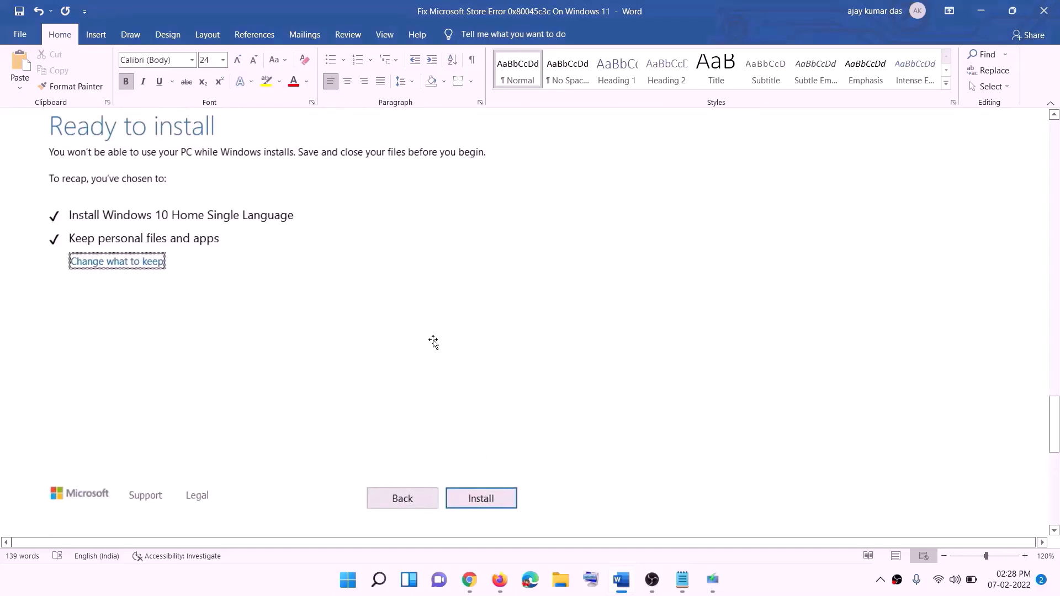
pyautogui.scroll(1, 434, 341)
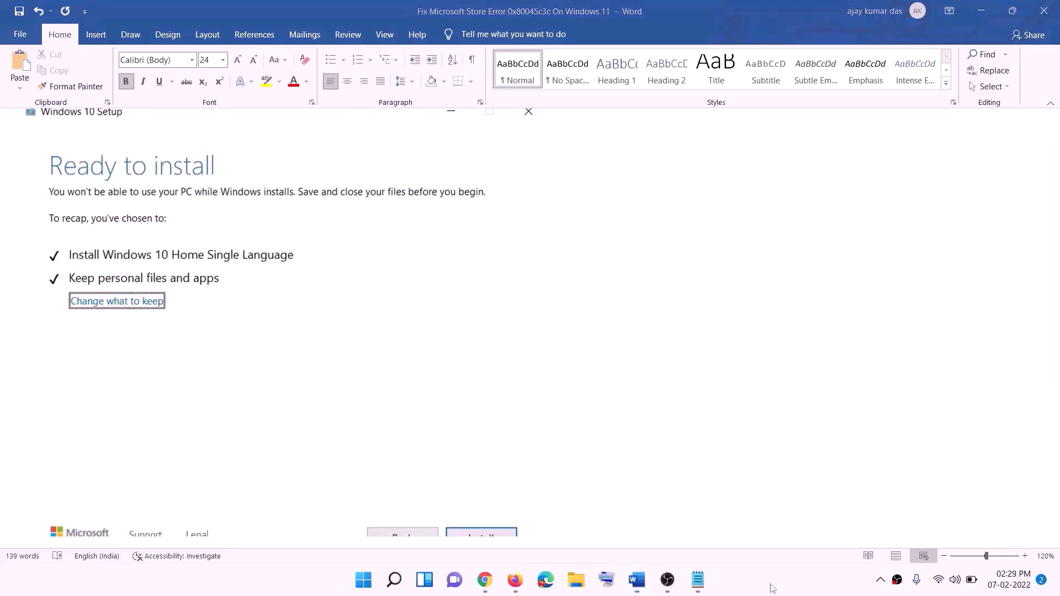
# - From the Download Windows 11 page in Chrome, download the media creation tool under Create Windows 11 Installation Media and run it with permission granted
pyautogui.click(487, 582)
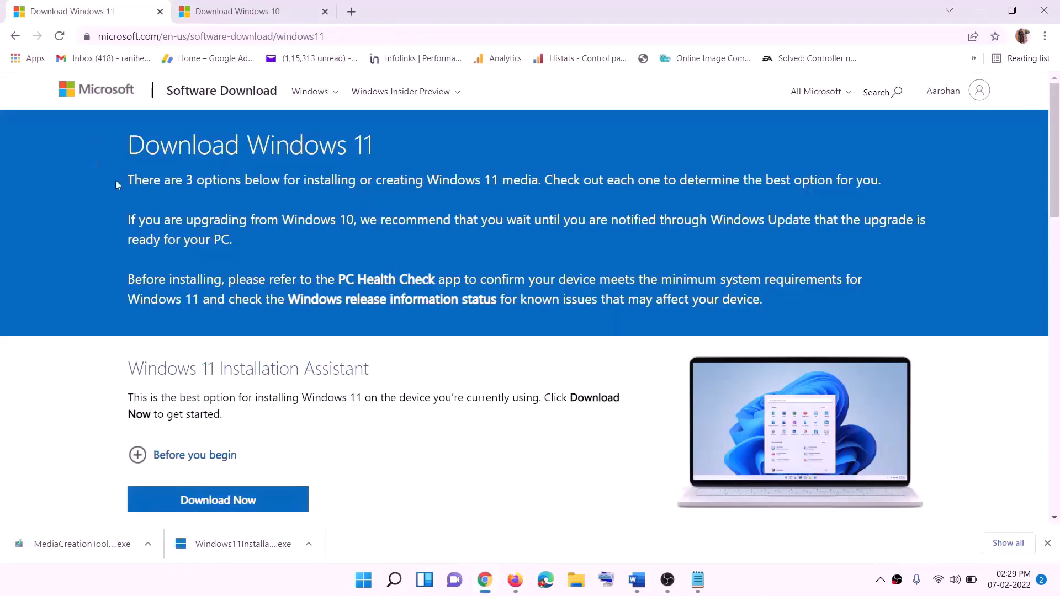
pyautogui.scroll(-5, 334, 374)
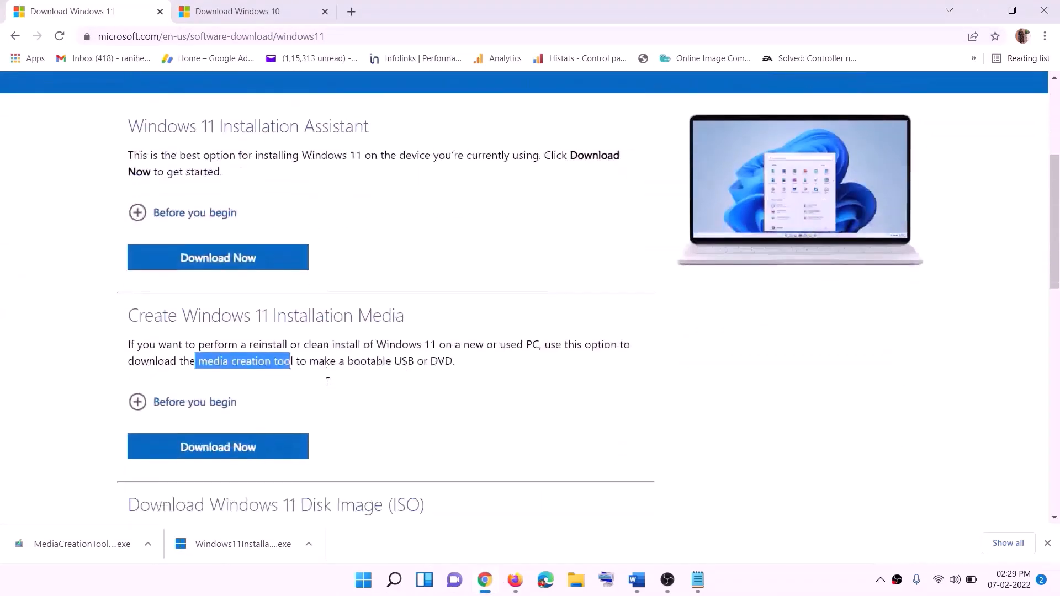
pyautogui.moveTo(198, 327); pyautogui.dragTo(306, 327)
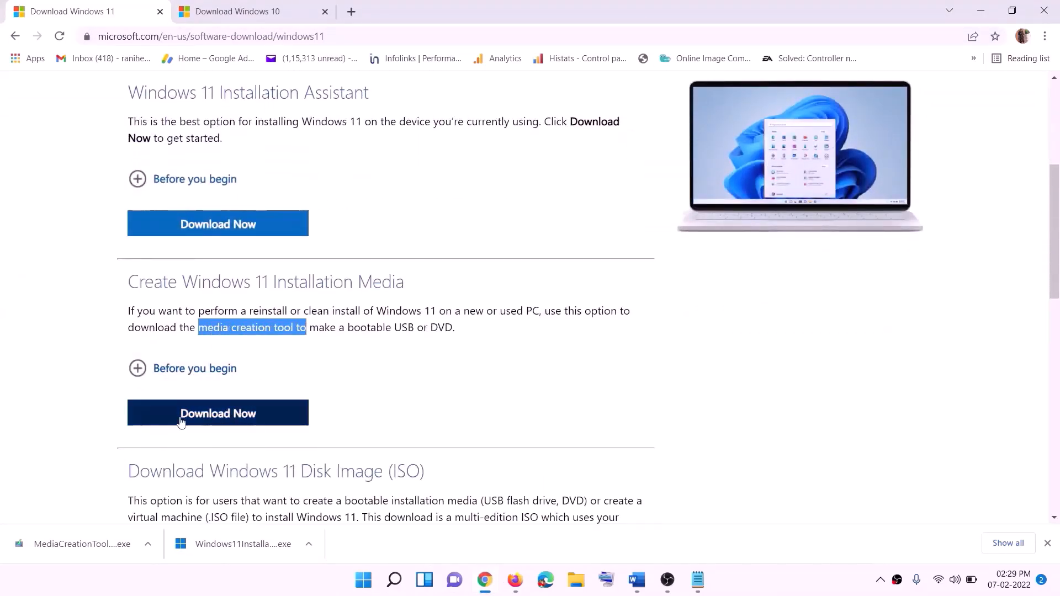
pyautogui.click(212, 417)
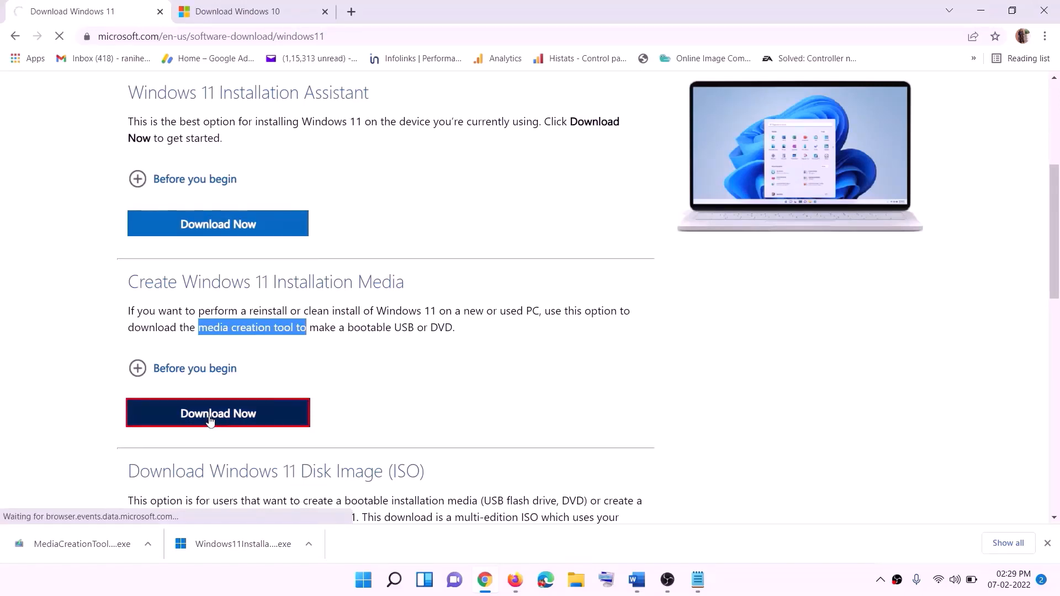
pyautogui.click(164, 529)
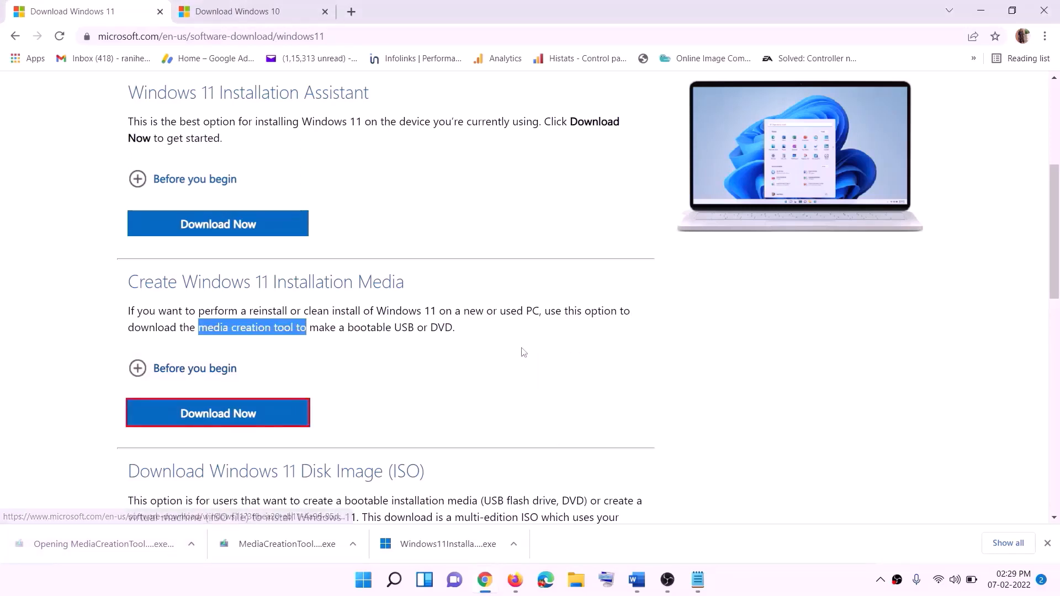
pyautogui.click(479, 397)
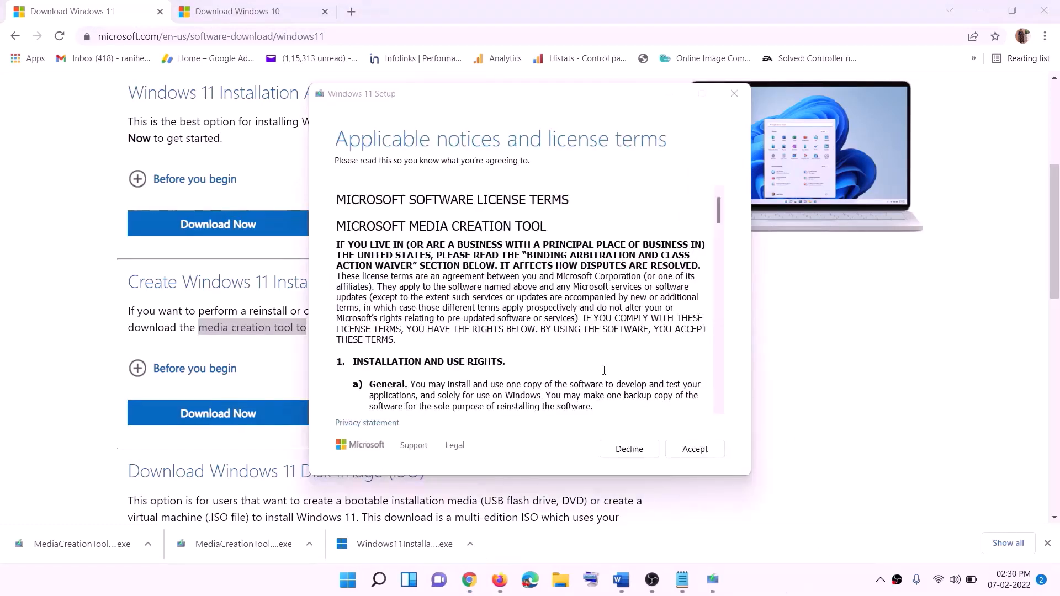
# - Accept the Windows 11 Setup license terms, keep the recommended language and edition, and save the ISO file as Windows on the Desktop
pyautogui.click(694, 449)
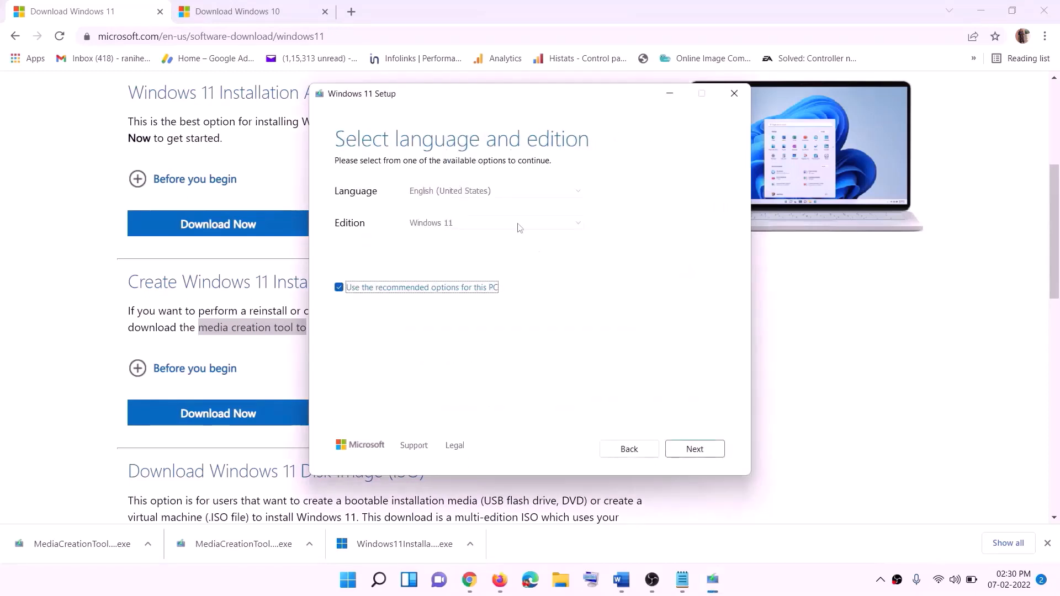
pyautogui.click(687, 448)
pyautogui.click(378, 239)
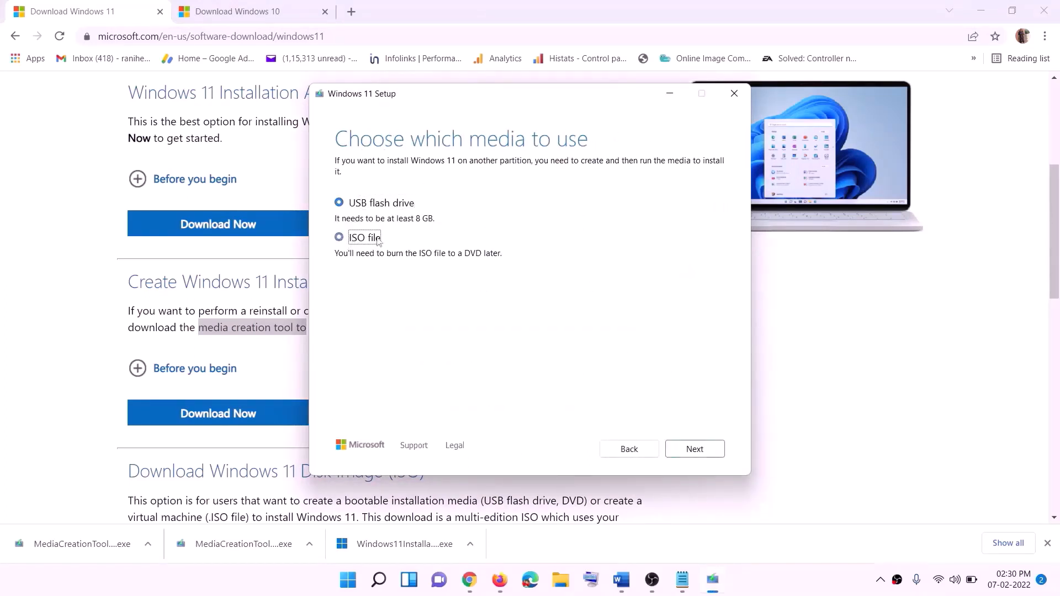
pyautogui.click(693, 447)
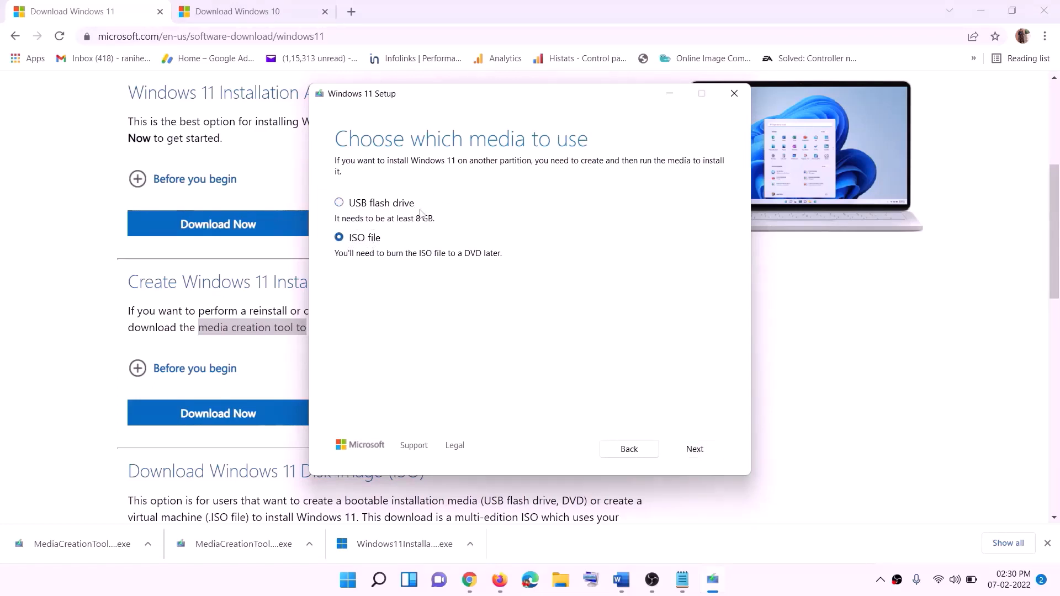
pyautogui.scroll(2, 363, 283)
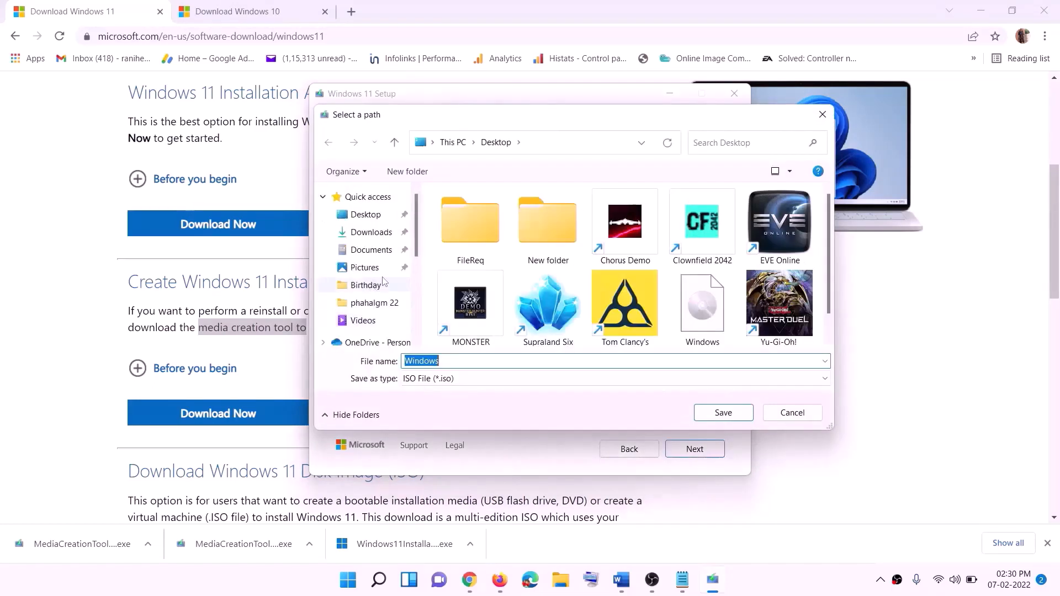
pyautogui.click(366, 219)
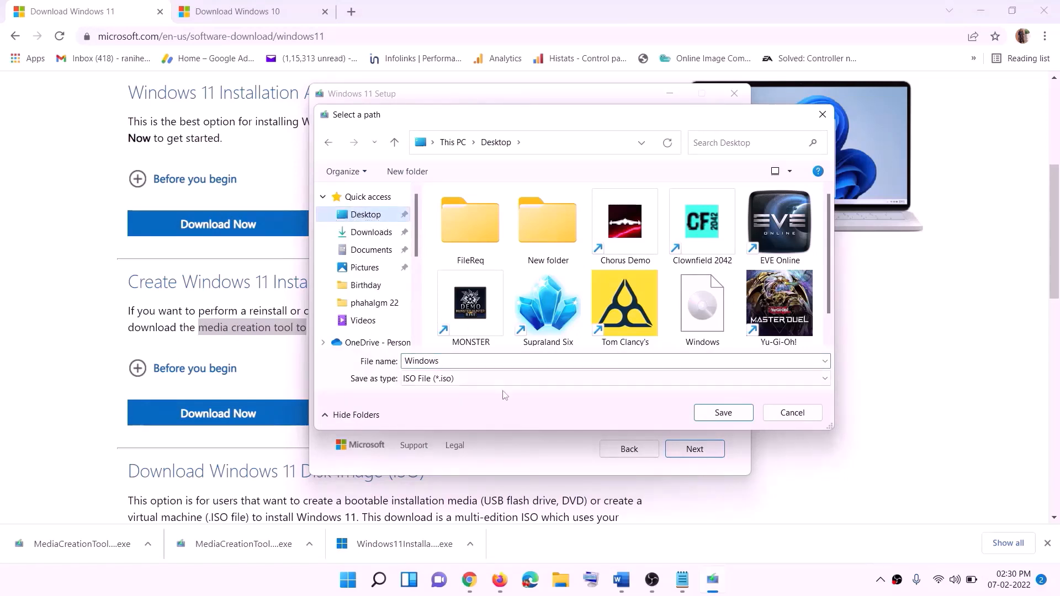
pyautogui.click(723, 413)
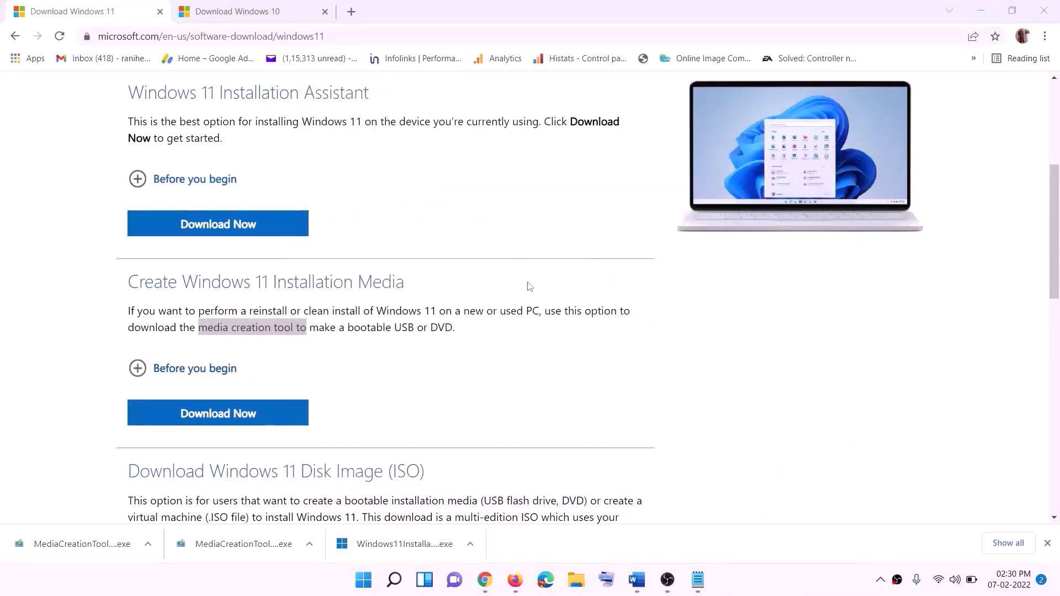
# - Show the desktop, move the Windows ISO file below the Xbox login error file and open it
pyautogui.press('super+d')
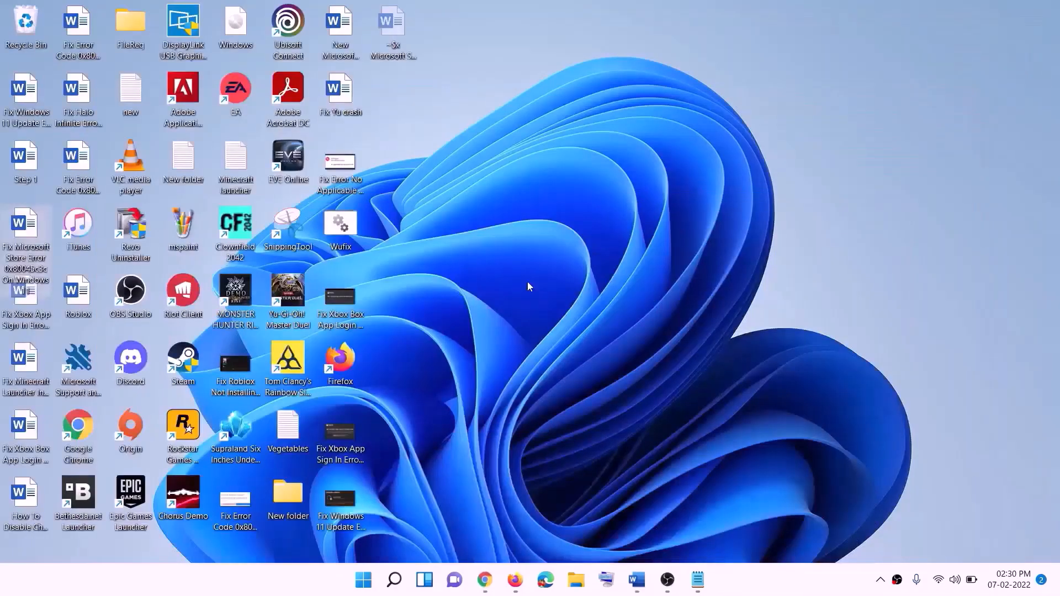
pyautogui.moveTo(251, 26); pyautogui.dragTo(420, 320)
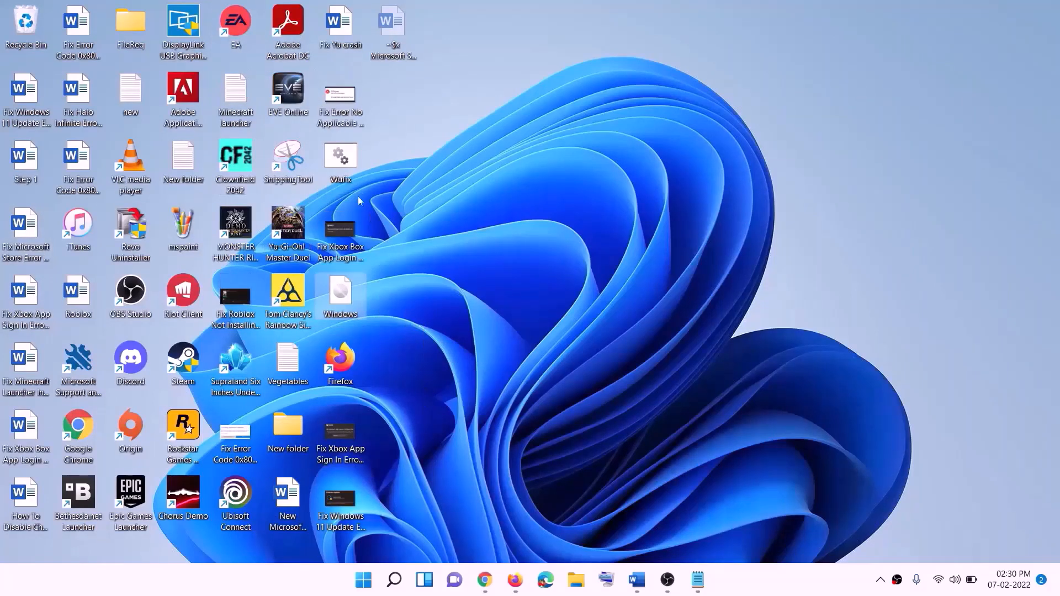
pyautogui.doubleClick(341, 298)
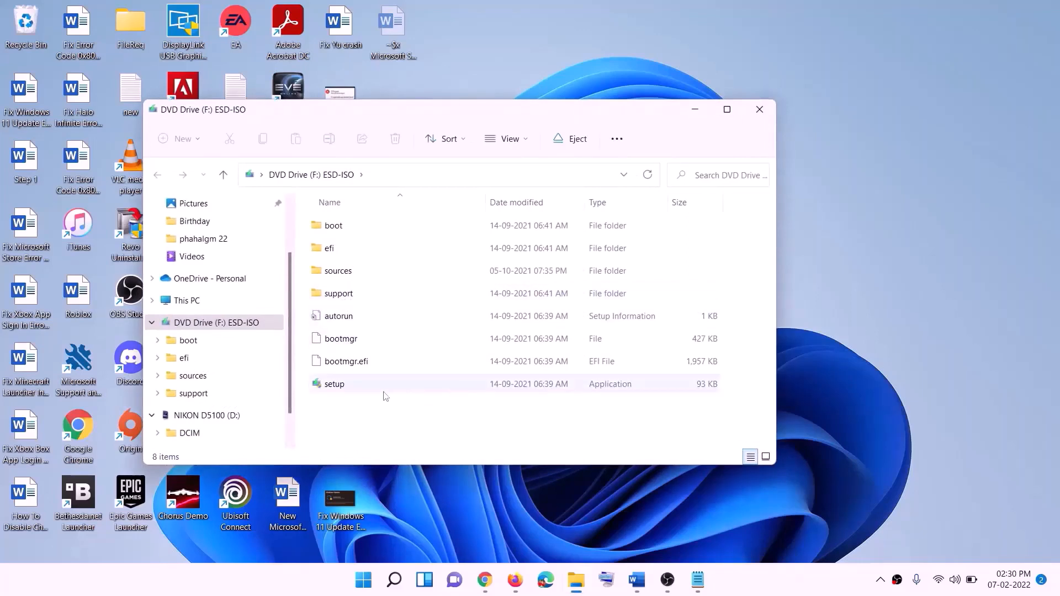
# - Run setup from the ESD-ISO drive, allow it to make changes and continue past the Install Windows 11 page
pyautogui.click(336, 386)
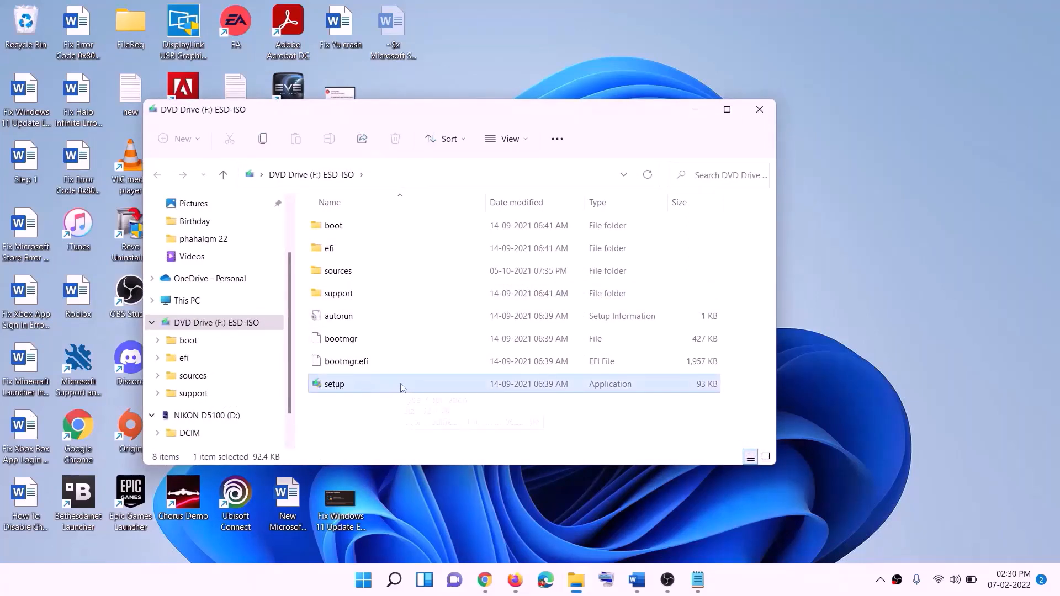
pyautogui.doubleClick(361, 384)
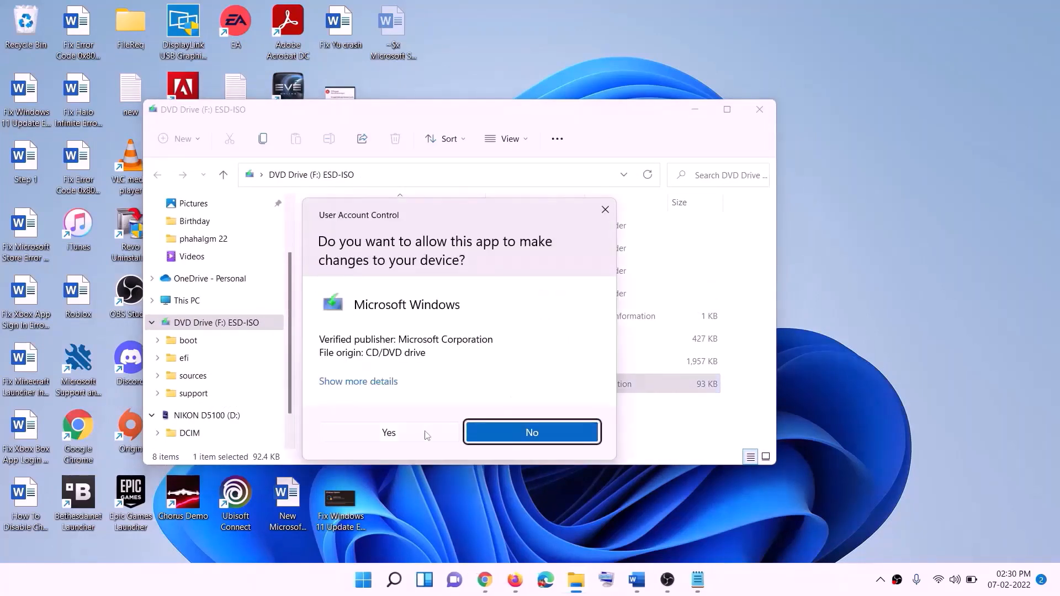
pyautogui.click(425, 433)
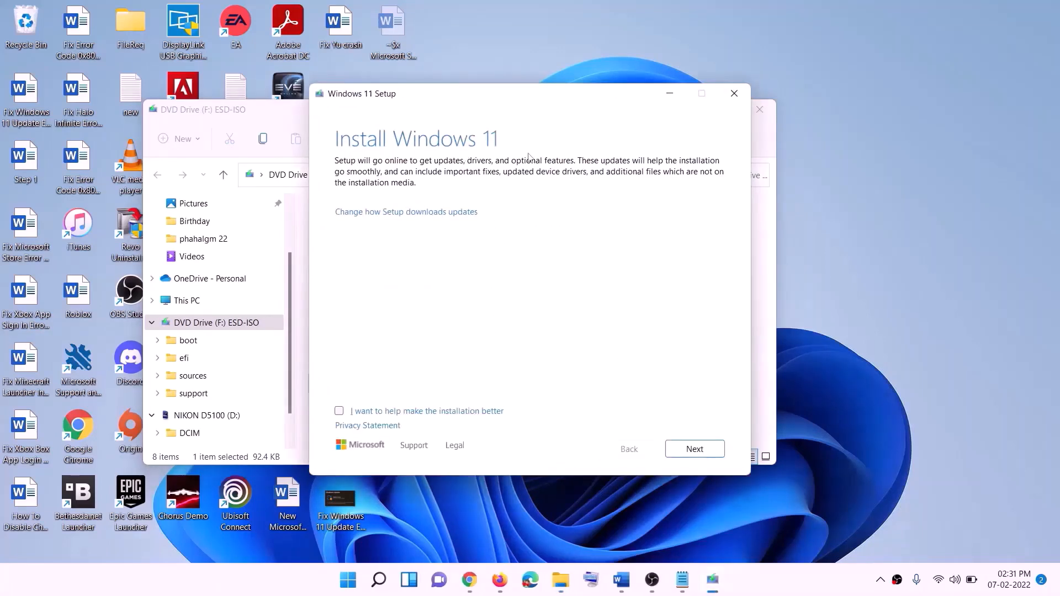
pyautogui.click(696, 449)
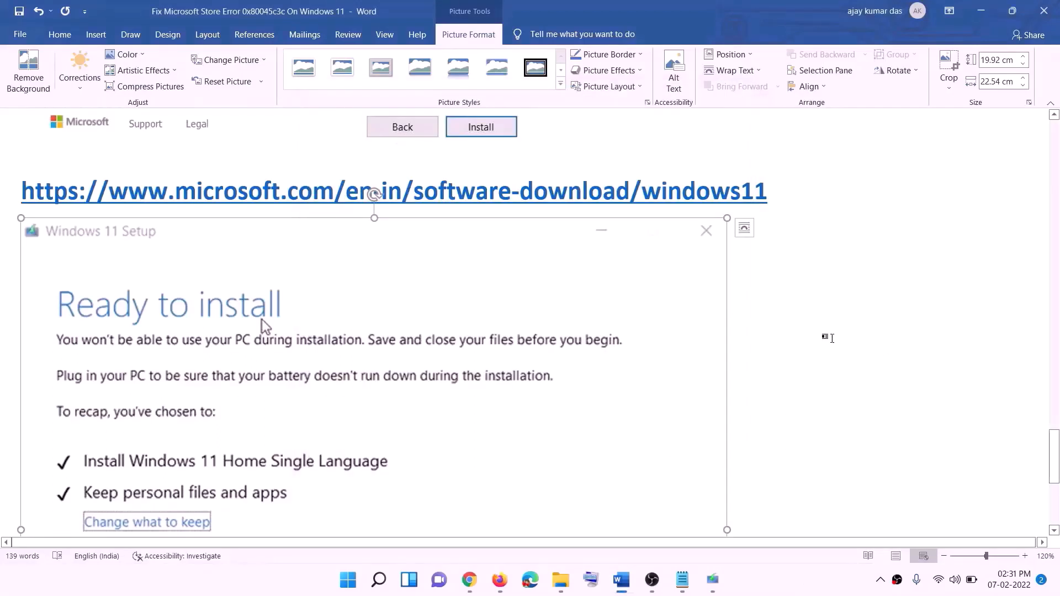
# - Examine the Windows 11 Setup Ready to install screenshot in the Word document, including the option to keep personal files and apps
pyautogui.scroll(-3, 244, 263)
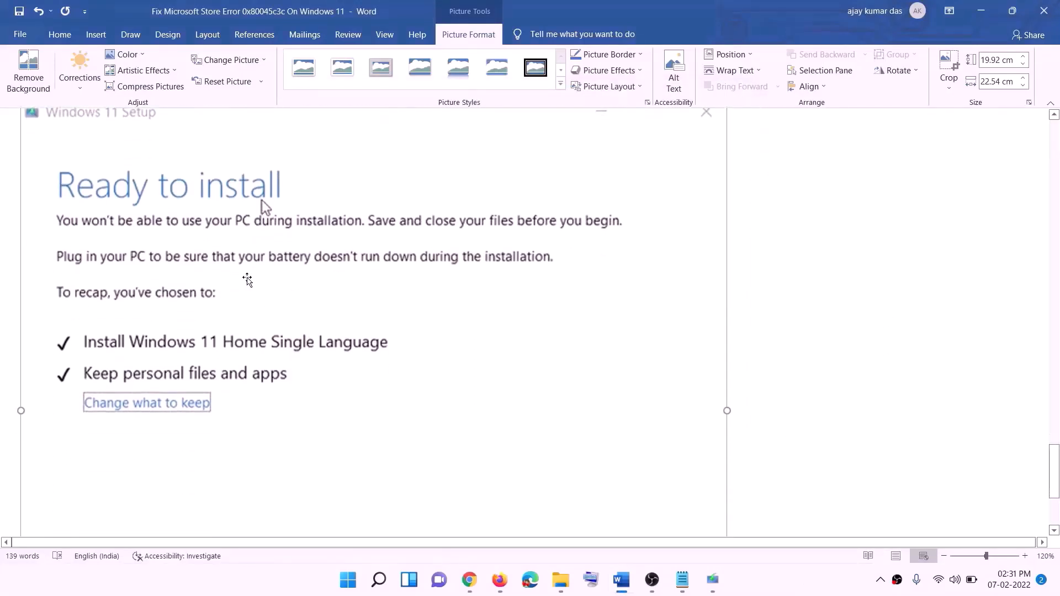
pyautogui.scroll(-1, 92, 353)
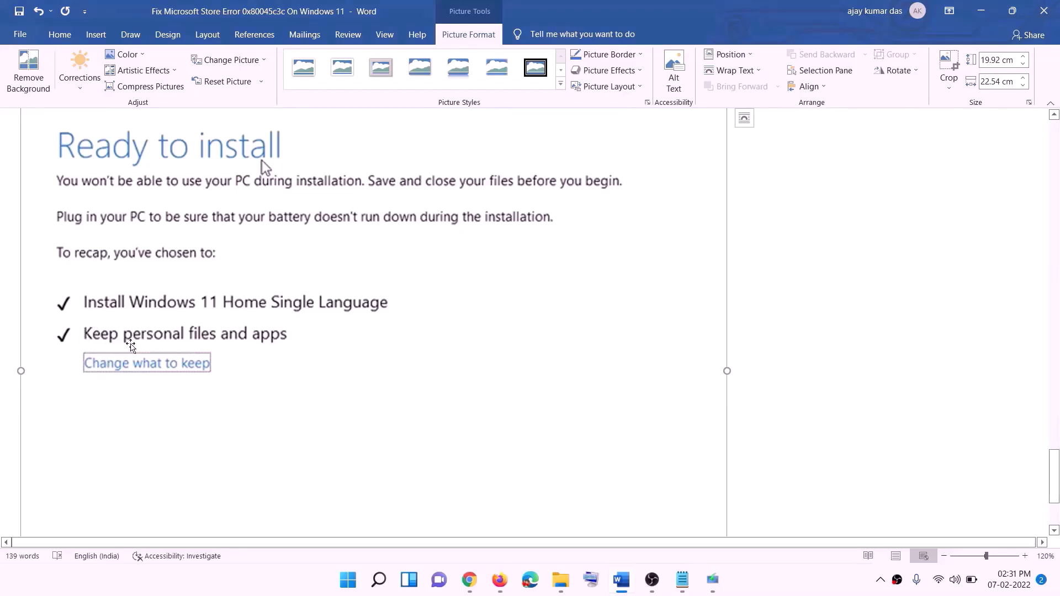
pyautogui.scroll(-1, 394, 345)
pyautogui.scroll(-3, 394, 345)
pyautogui.scroll(6, 563, 414)
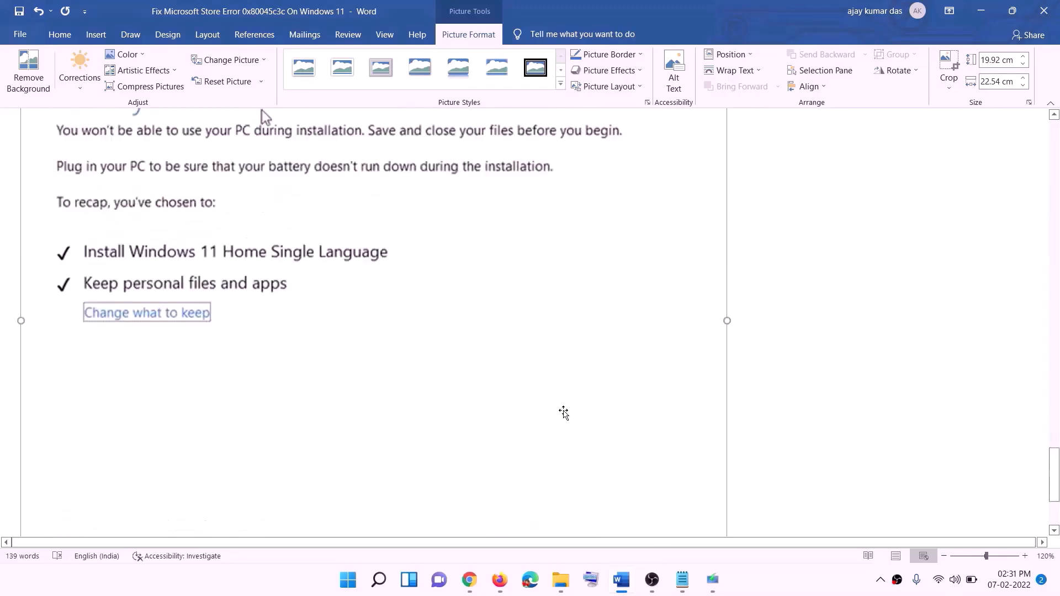
pyautogui.scroll(1, 563, 413)
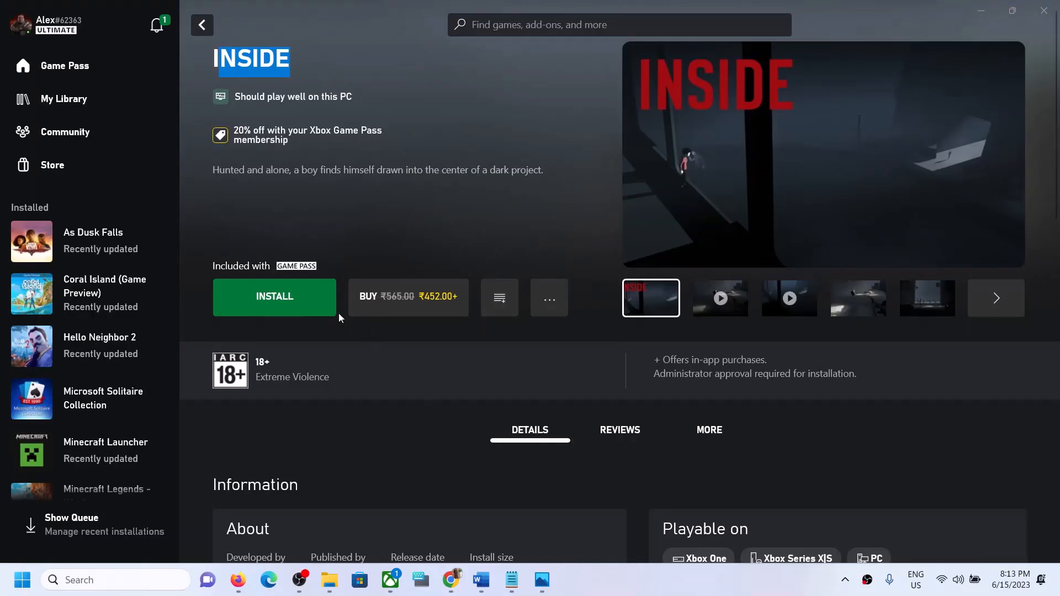
# - Install the game INSIDE in the Xbox app to C:\XboxGames
pyautogui.click(316, 303)
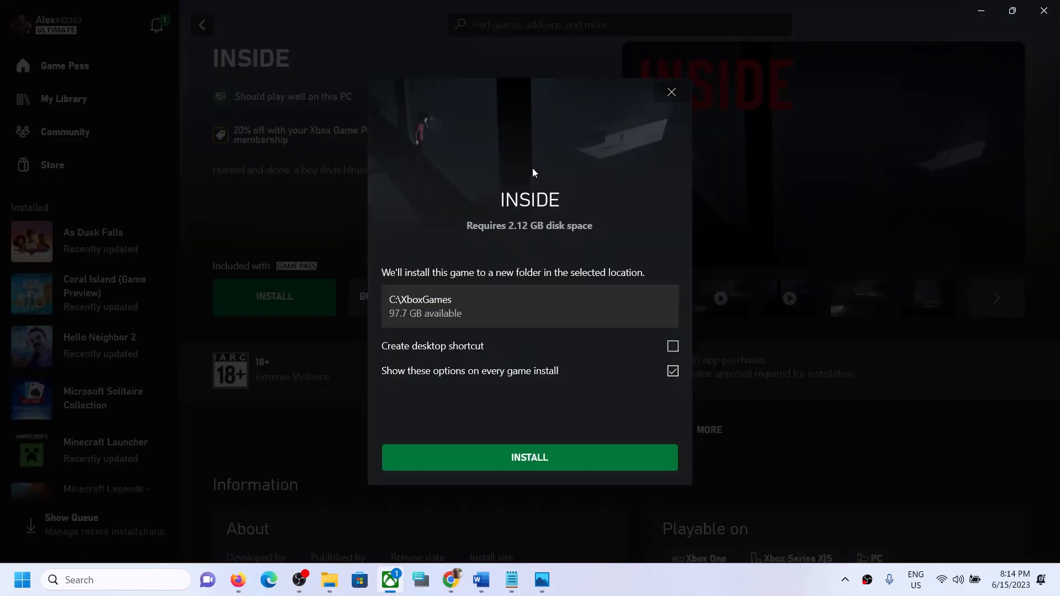
pyautogui.click(500, 459)
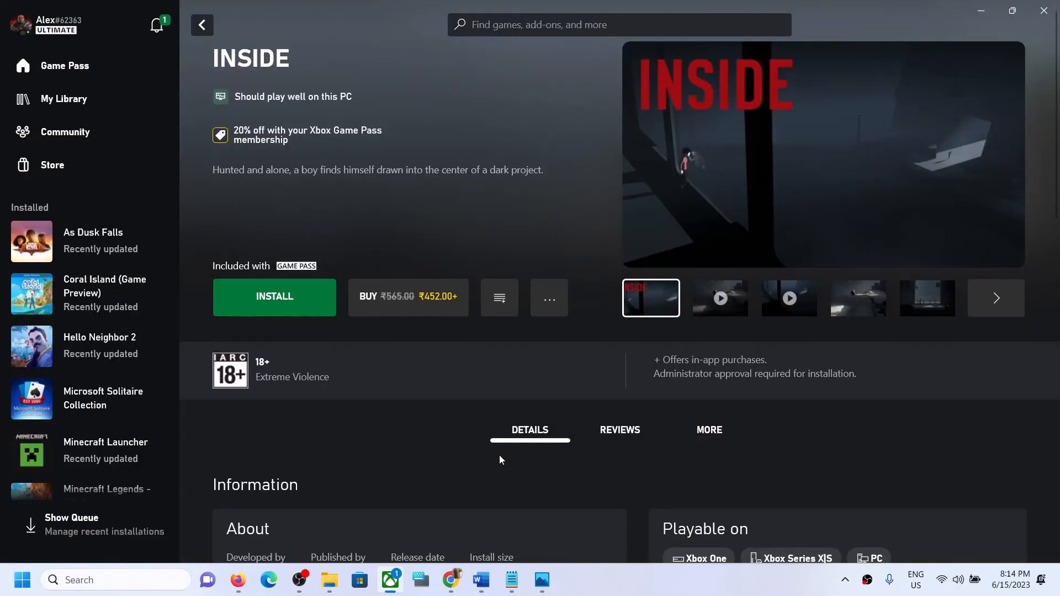